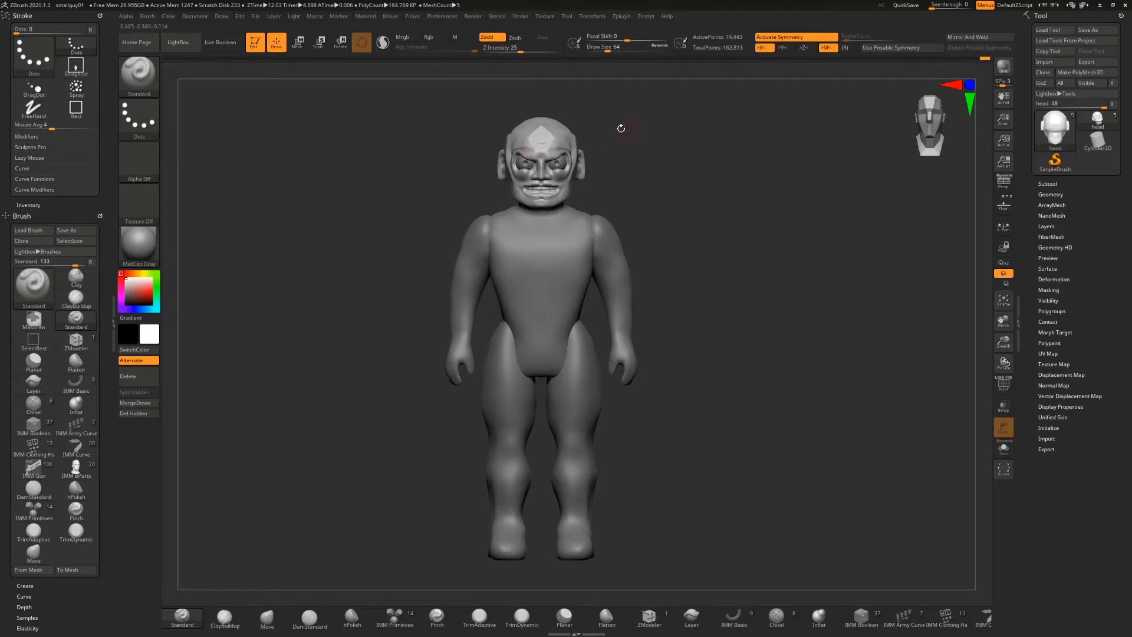
Step: Make the torso the active subtool and set up the ClayBuildup brush with a draw size of 136
left_click_drag(659, 163, 688, 177)
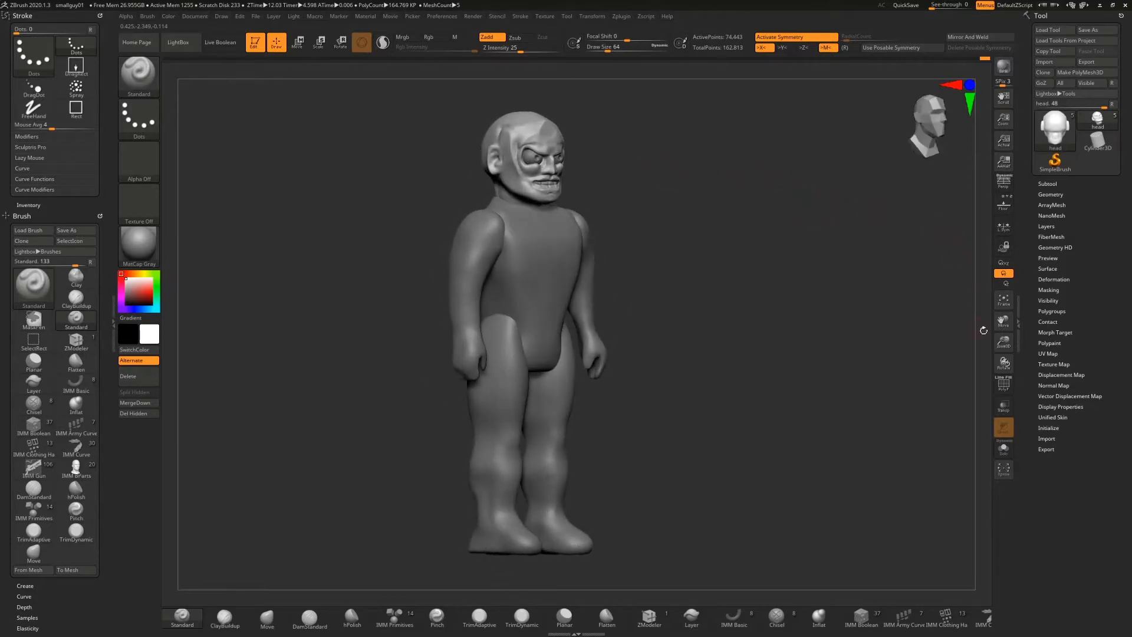
left_click_drag(1003, 341, 741, 248)
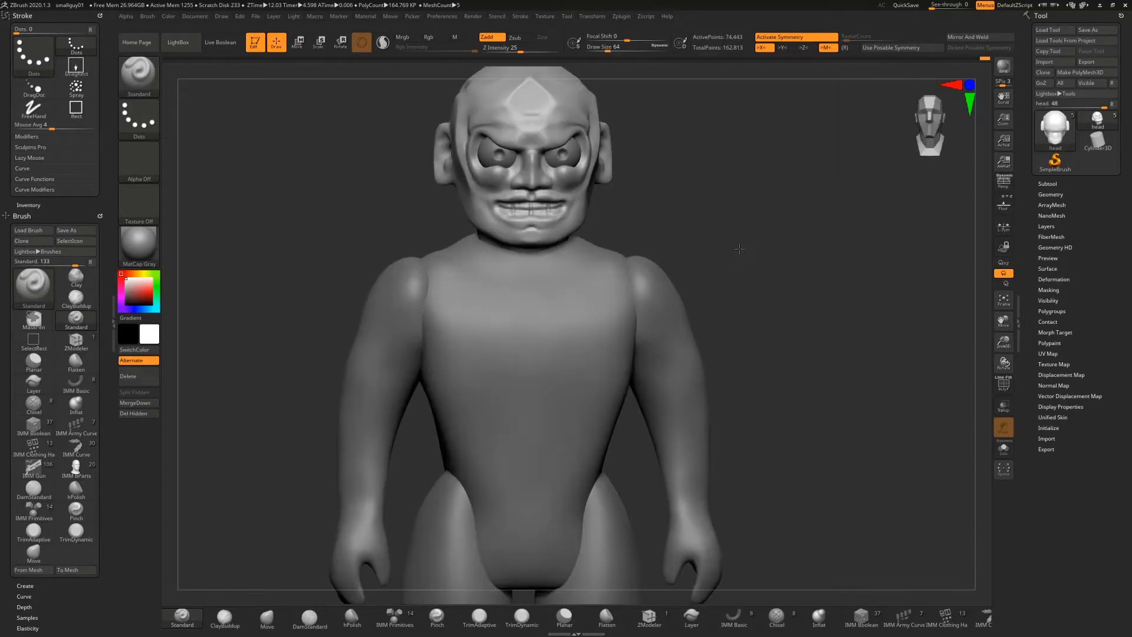
left_click(1048, 184)
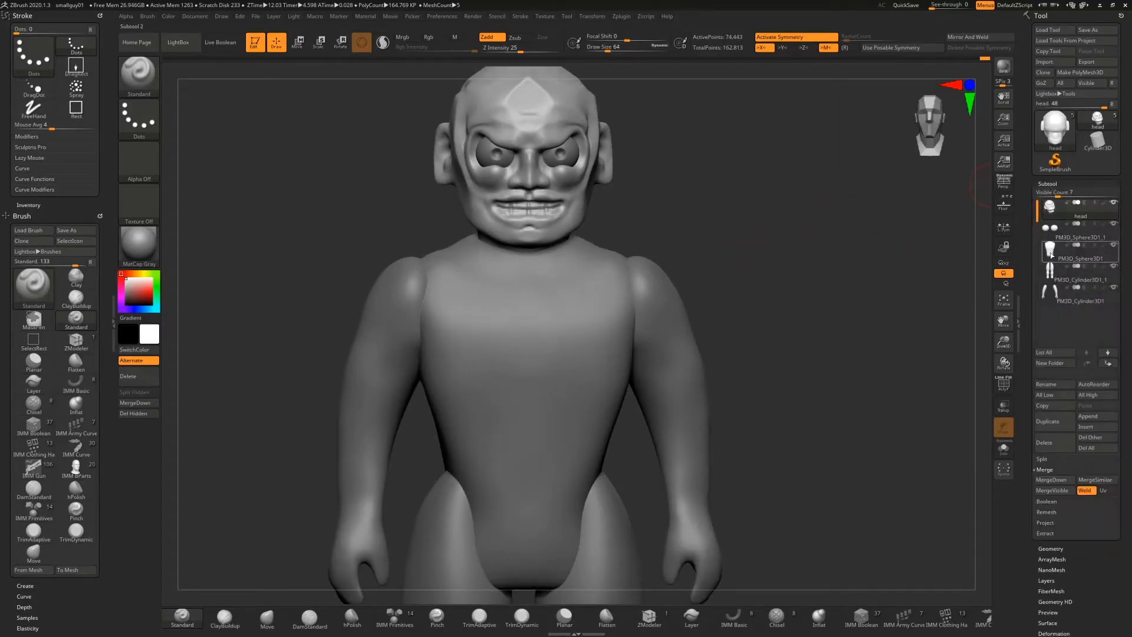
left_click(1054, 251)
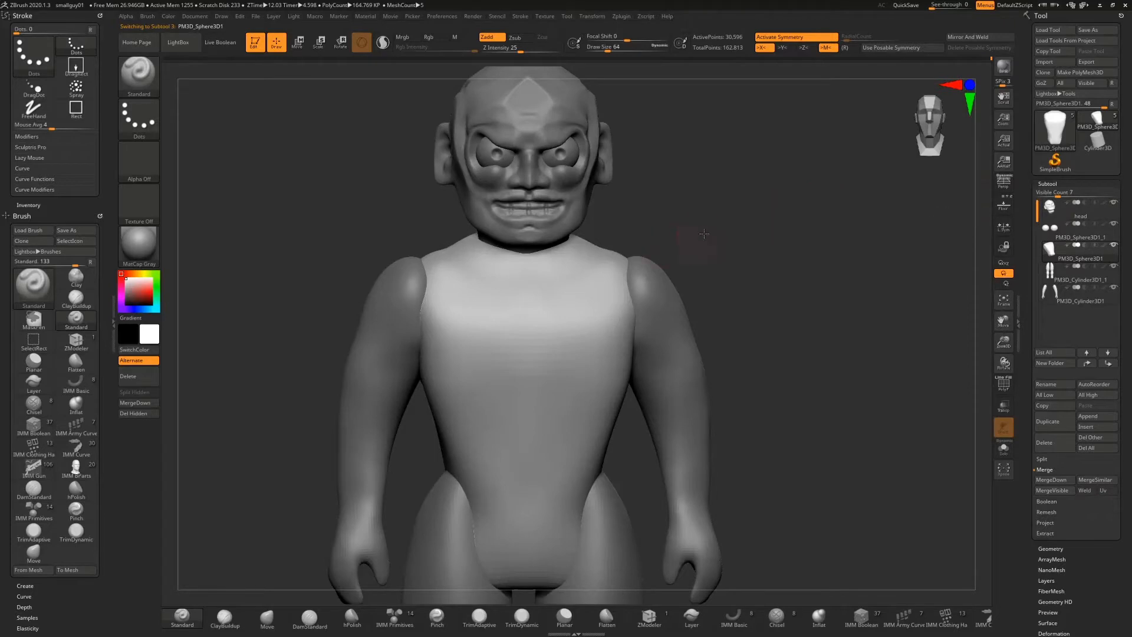
mouse_move(704, 233)
left_mouse_down()
mouse_move(744, 228)
mouse_move(722, 232)
left_mouse_up()
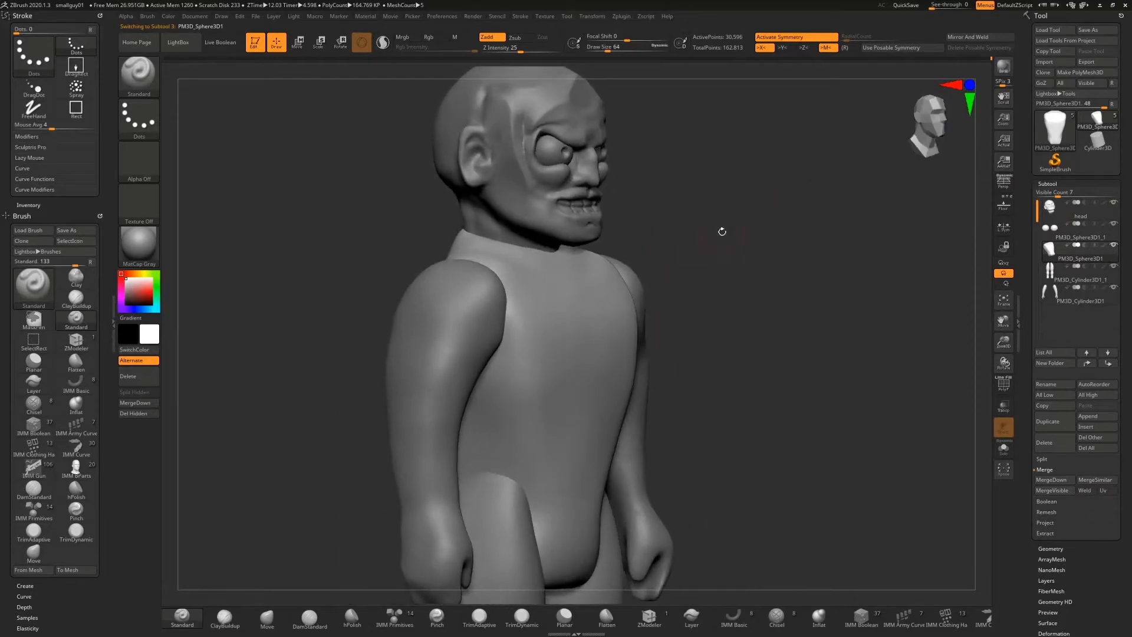
left_click(225, 617)
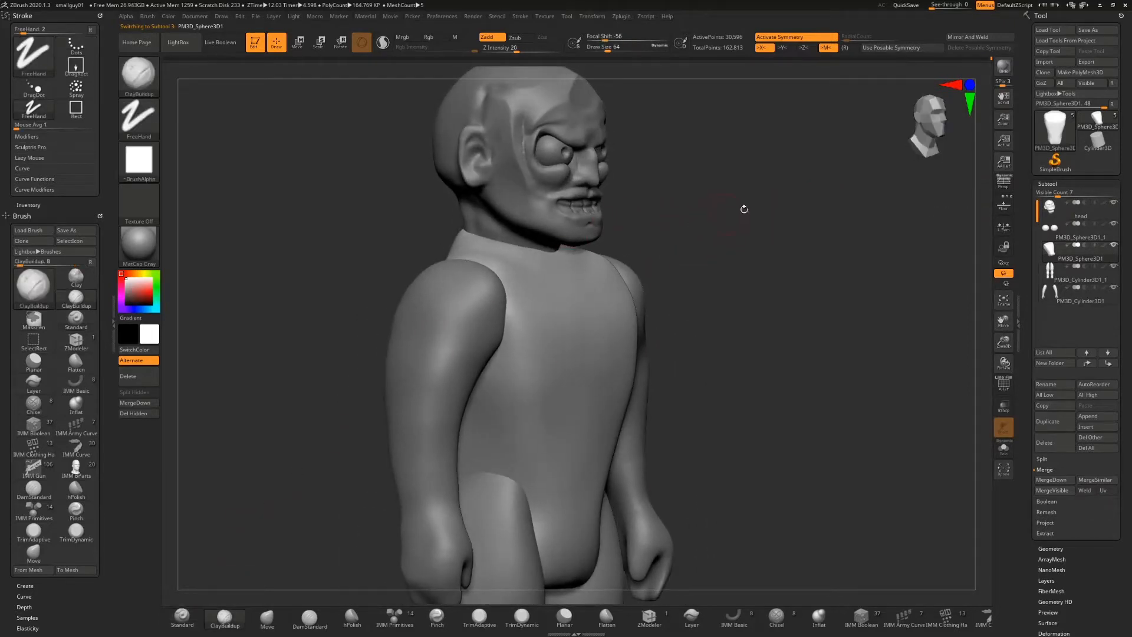
key("s")
left_click_drag(756, 214, 763, 216)
left_click_drag(793, 205, 754, 206)
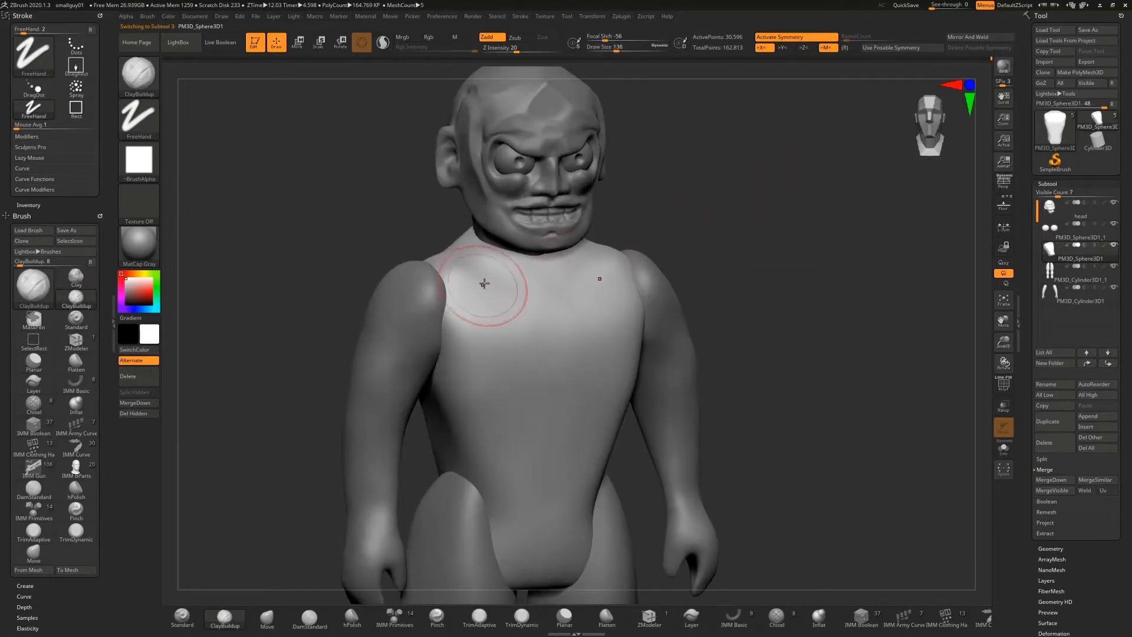
Step: Build up symmetrical vertical bands of clay down the torso's front and a horizontal band across the lower abdomen
left_click_drag(491, 289, 508, 466)
left_click_drag(495, 349, 501, 471)
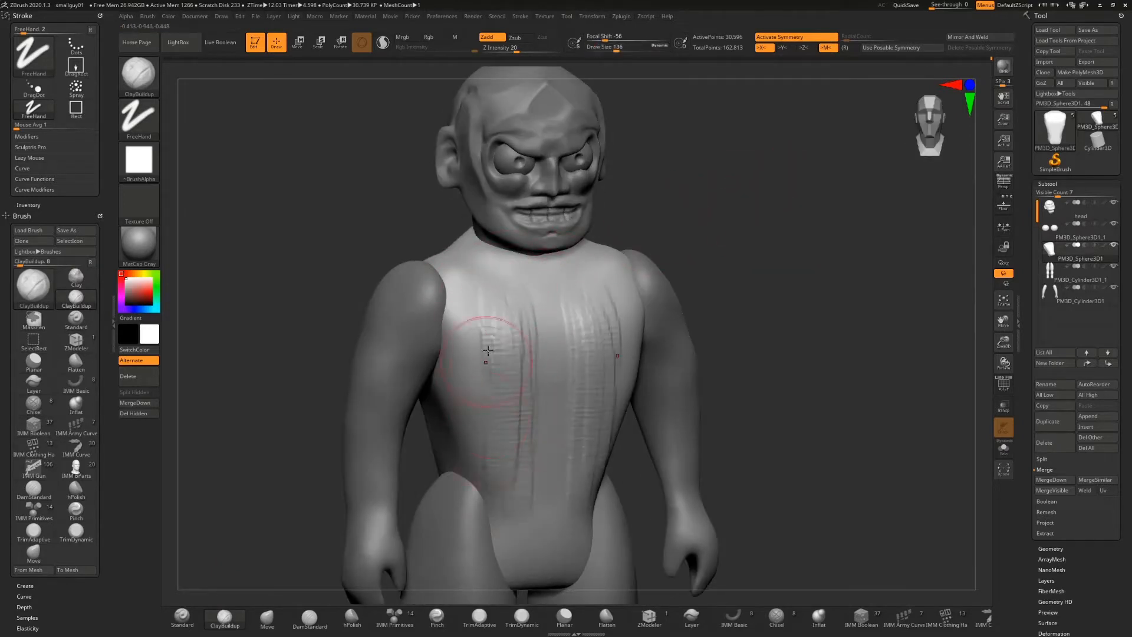
mouse_move(501, 289)
left_mouse_down()
mouse_move(491, 487)
mouse_move(527, 511)
left_mouse_up()
left_click_drag(513, 356, 505, 465)
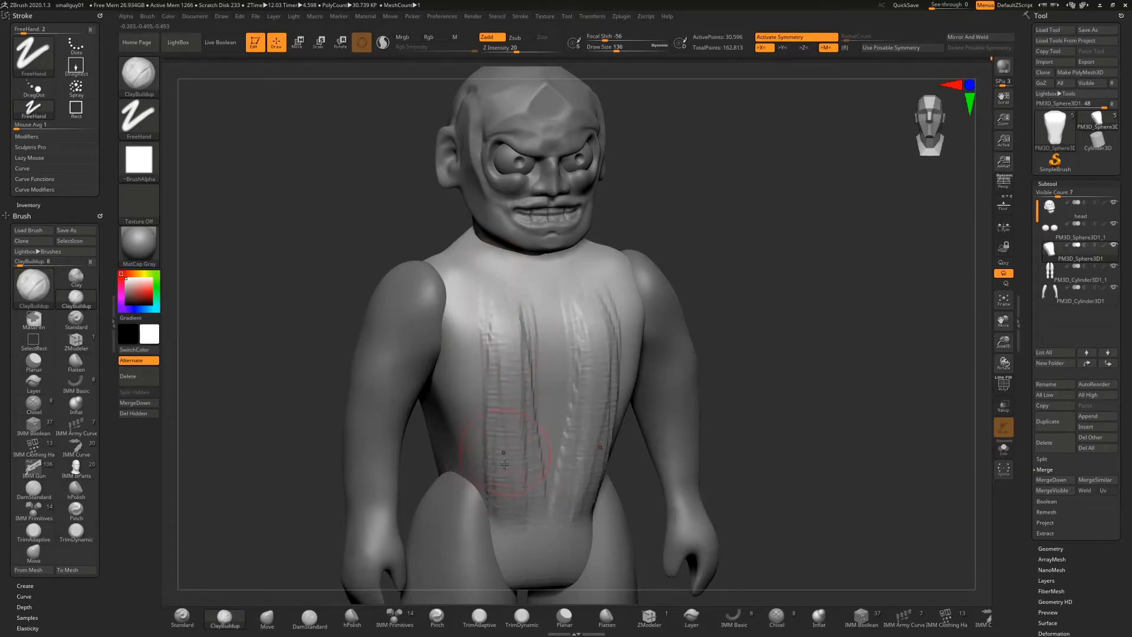
left_click_drag(519, 509, 502, 514)
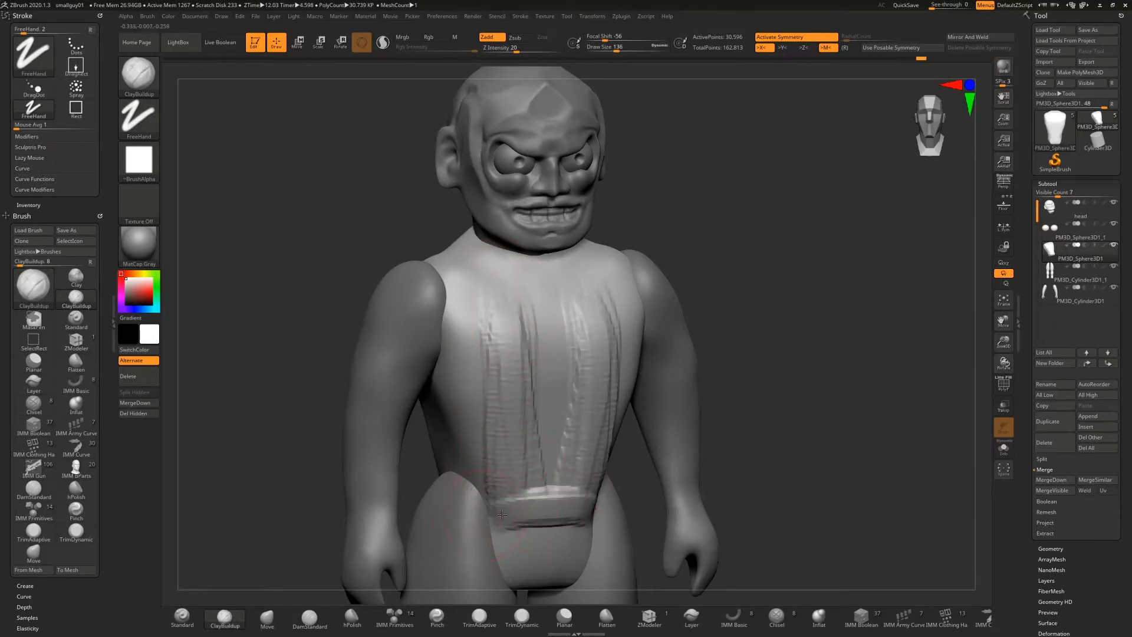
Step: Continue the raised waist band around the sides and lower back of the torso, and smooth it at the back
mouse_move(760, 313)
left_mouse_down()
mouse_move(427, 470)
mouse_move(534, 465)
mouse_move(490, 455)
left_mouse_up()
mouse_move(838, 307)
left_mouse_down()
mouse_move(796, 289)
mouse_move(681, 367)
left_mouse_up()
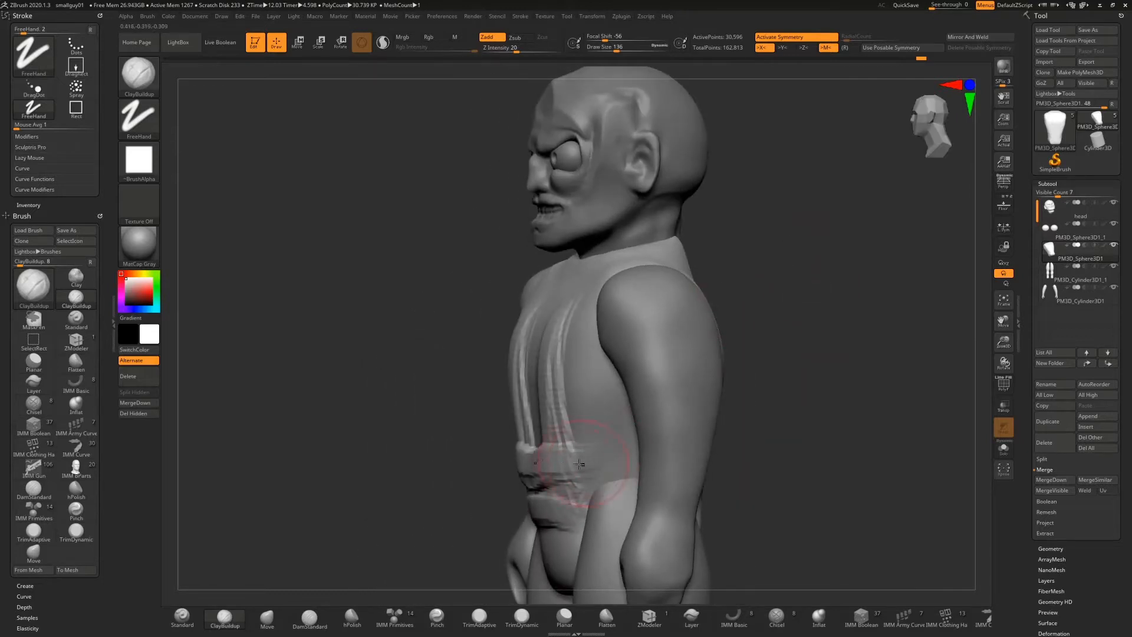
left_click_drag(579, 465, 636, 457)
mouse_move(815, 406)
left_mouse_down()
mouse_move(595, 451)
mouse_move(746, 461)
left_mouse_up()
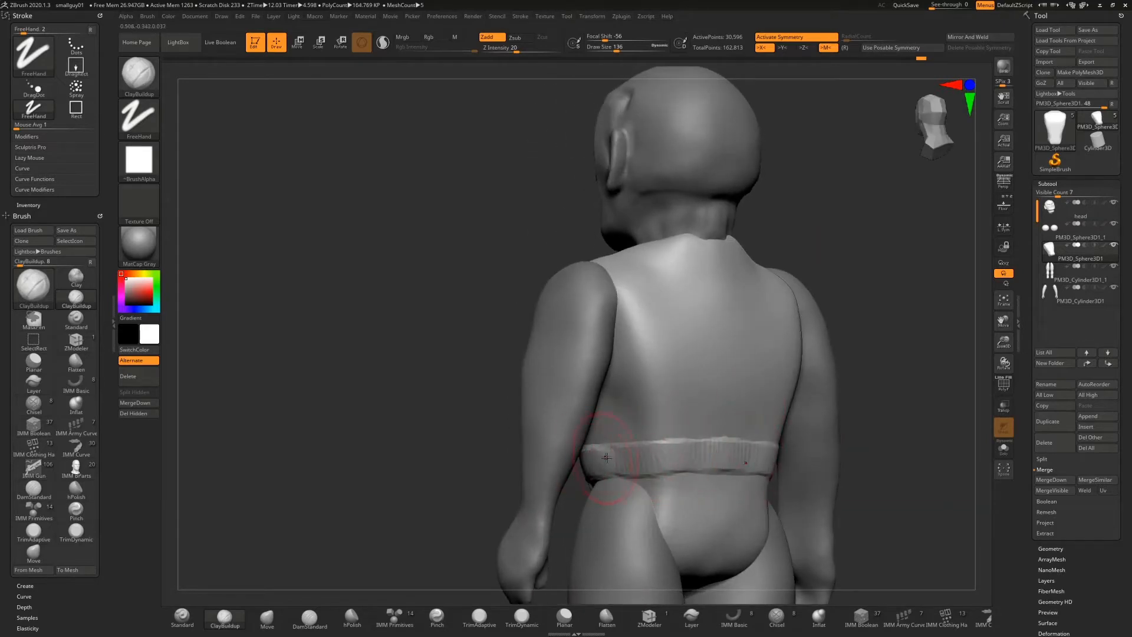
left_click_drag(606, 457, 752, 467)
left_click_drag(621, 451, 720, 442, "shift")
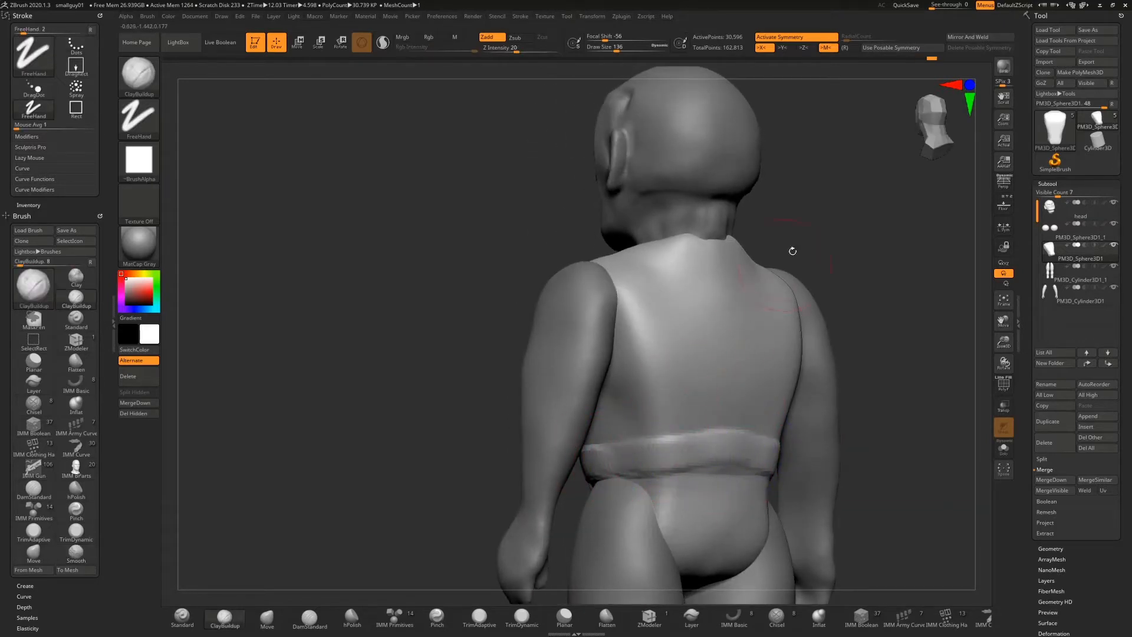
Step: Add clay to the front bands, a vertical strip over the crotch, and the outer chest up to the shoulders
mouse_move(791, 247)
left_mouse_down()
mouse_move(508, 466)
mouse_move(604, 494)
mouse_move(556, 328)
mouse_move(568, 304)
left_mouse_up()
mouse_move(528, 354)
left_mouse_down()
mouse_move(549, 466)
mouse_move(534, 481)
left_mouse_up()
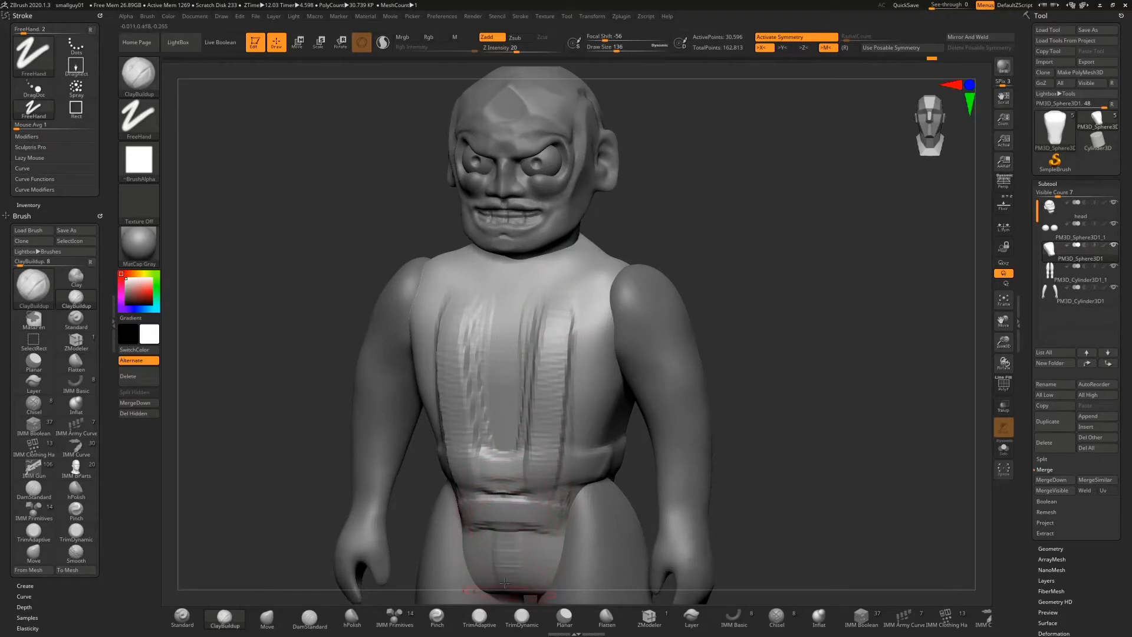
mouse_move(509, 534)
left_mouse_down()
mouse_move(508, 507)
mouse_move(508, 574)
left_mouse_up()
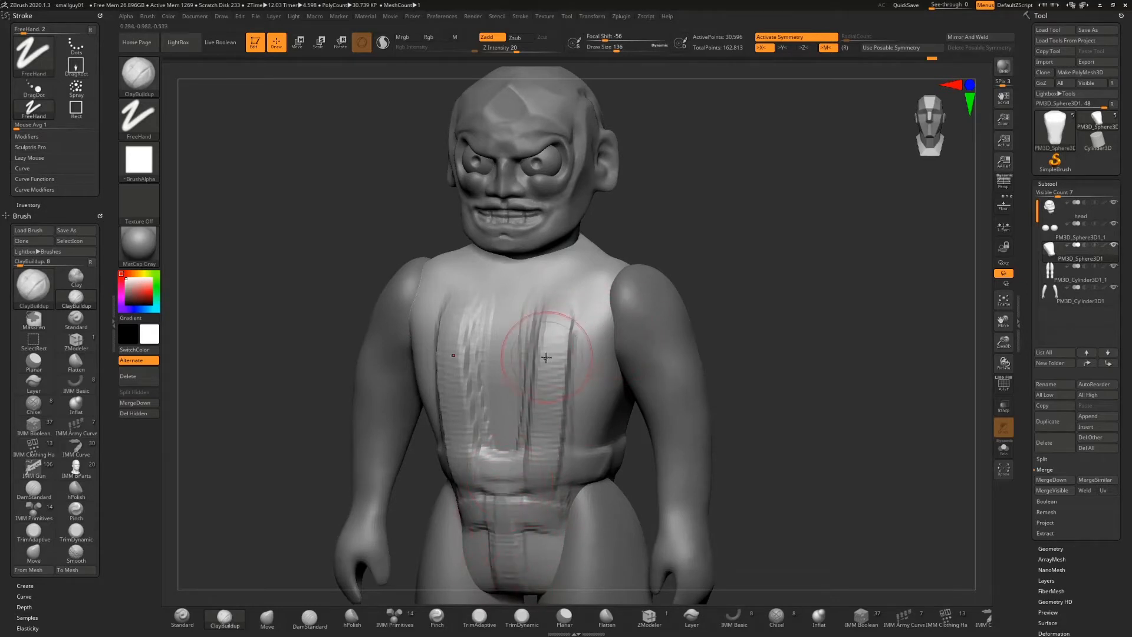
mouse_move(545, 356)
left_mouse_down()
mouse_move(611, 352)
mouse_move(604, 289)
mouse_move(619, 264)
left_mouse_up()
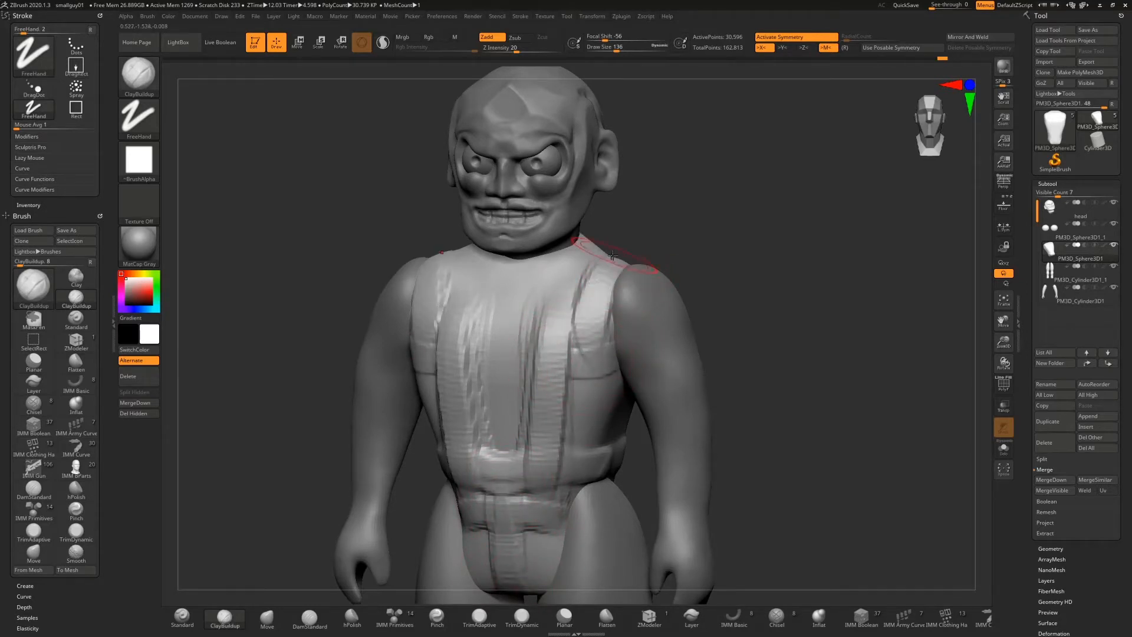
mouse_move(593, 357)
left_mouse_down()
mouse_move(614, 256)
mouse_move(596, 319)
mouse_move(600, 290)
mouse_move(605, 356)
mouse_move(631, 381)
left_mouse_up()
Step: Build up the torso's edge over the shoulder and down the back behind the arm, and smooth it
mouse_move(740, 284)
left_mouse_down()
mouse_move(637, 270)
mouse_move(695, 293)
left_mouse_up()
left_click_drag(723, 336, 729, 408)
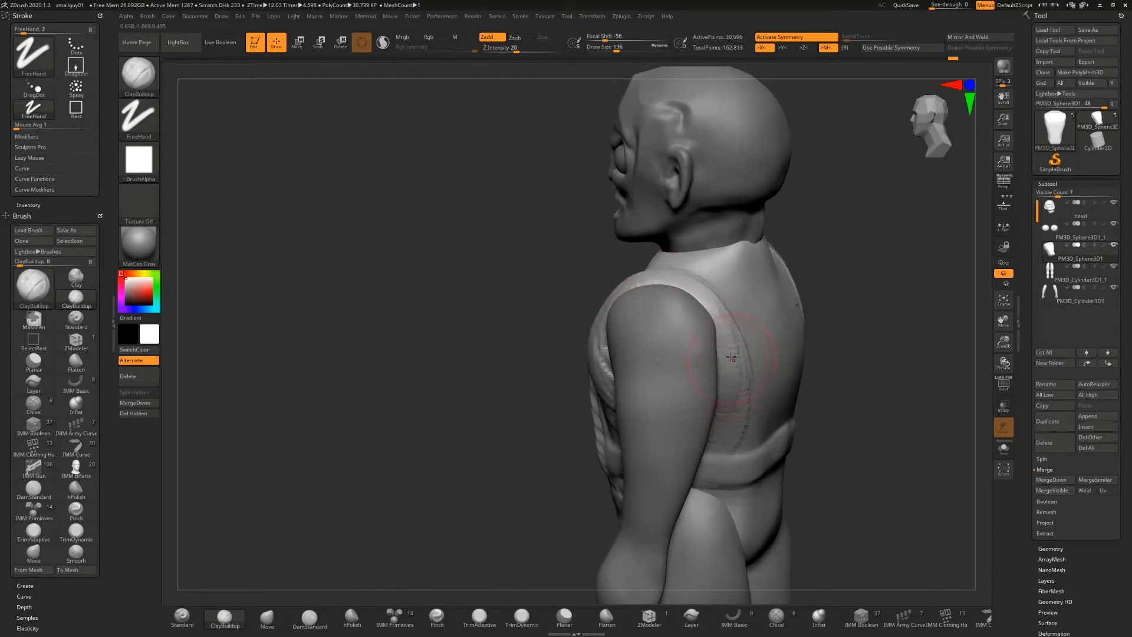
mouse_move(673, 281)
left_mouse_down()
mouse_move(709, 294)
mouse_move(730, 408)
left_mouse_up()
left_click_drag(705, 292, 692, 433)
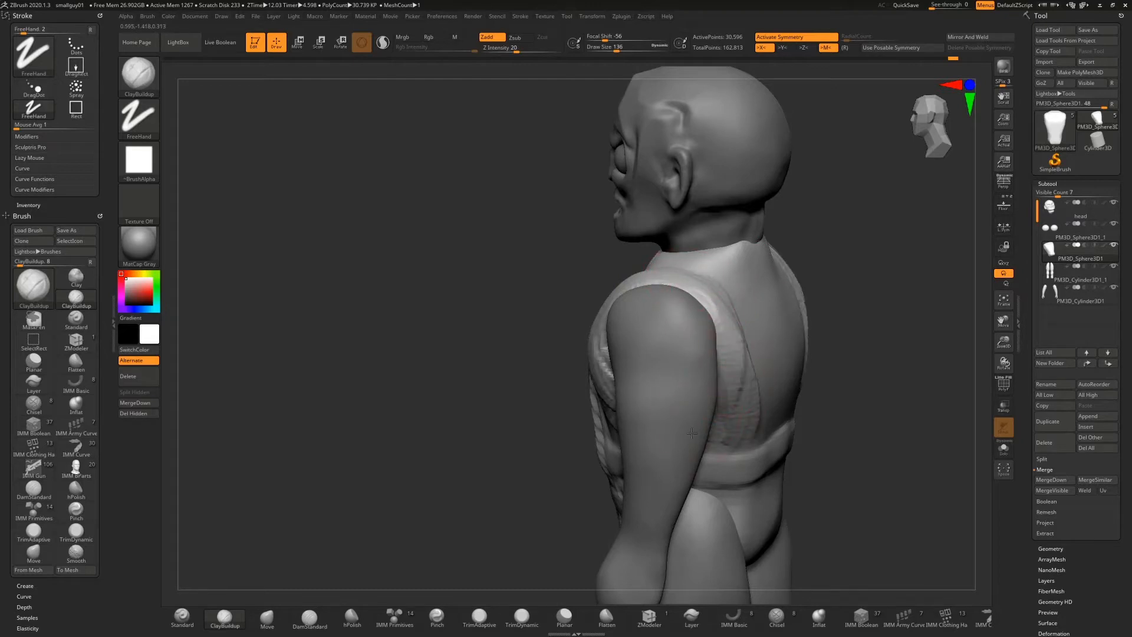
left_click_drag(700, 291, 733, 379)
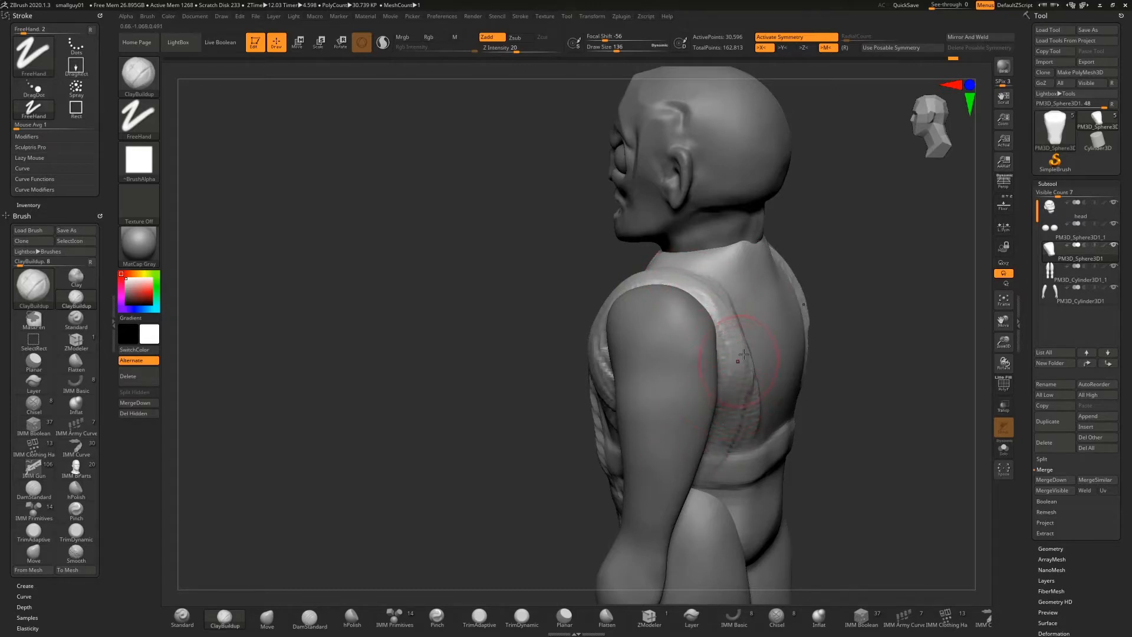
left_click_drag(902, 280, 793, 275)
mouse_move(732, 312)
left_mouse_down("shift")
mouse_move(721, 369)
mouse_move(750, 380)
left_mouse_up("shift")
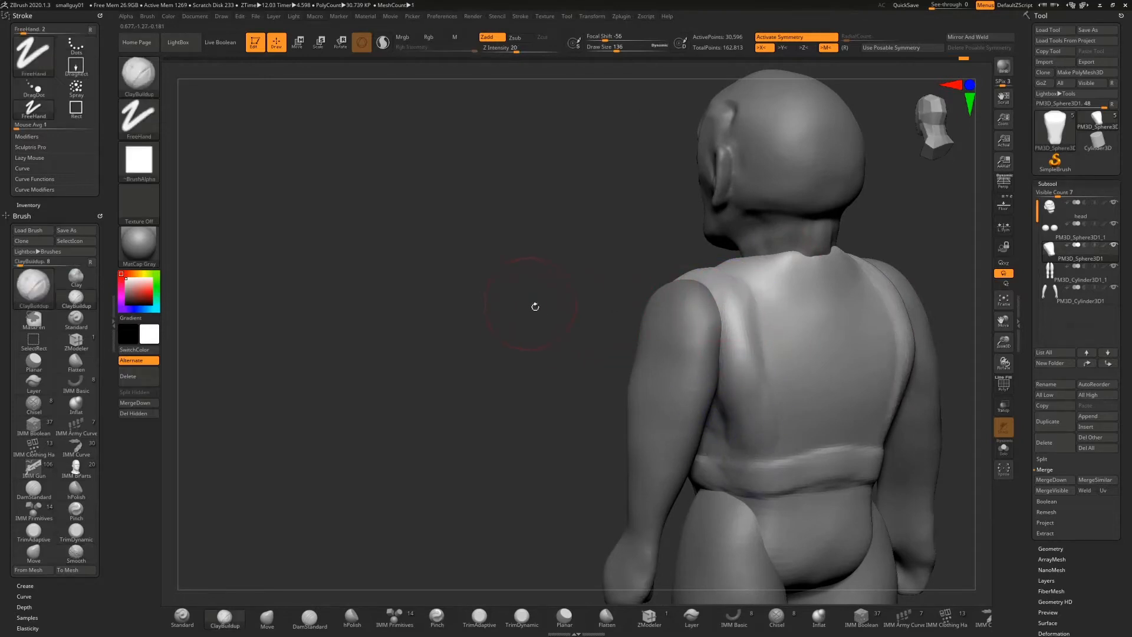
Step: Add clay down the centre of the chest between the vertical bands and smooth it
mouse_move(533, 306)
left_mouse_down()
mouse_move(747, 302)
mouse_move(731, 395)
mouse_move(690, 323)
mouse_move(661, 463)
left_mouse_up()
left_click_drag(662, 315, 661, 475)
left_click_drag(662, 330, 655, 349, "shift")
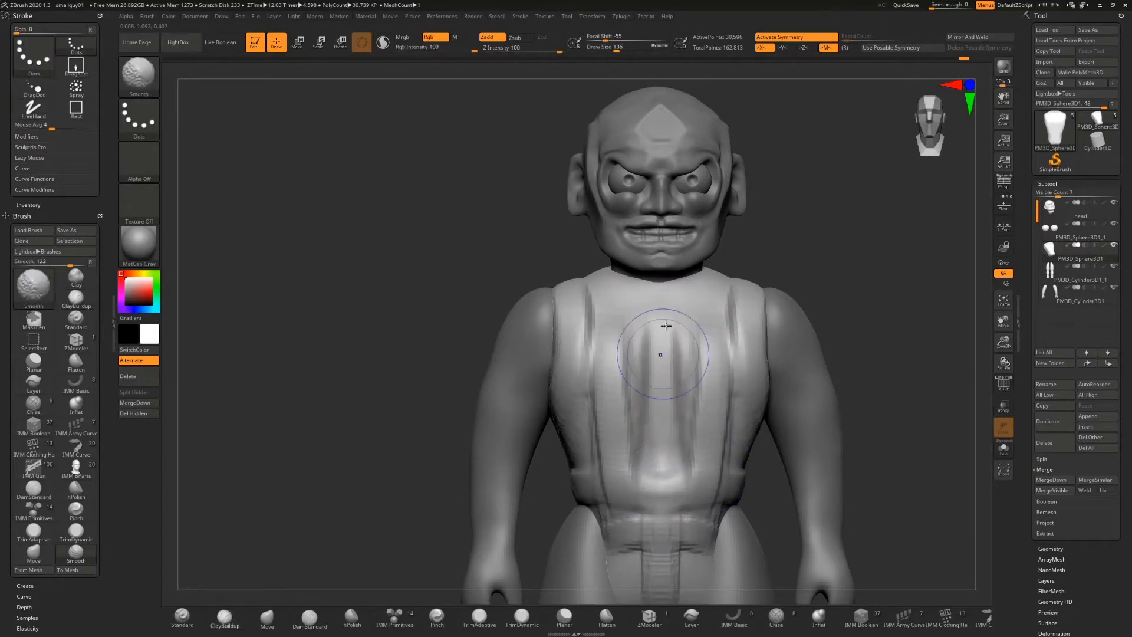
Step: Shape the pectoral muscles with ClayBuildup strokes running up to the shoulders, and smooth the chest and shoulder
left_click_drag(814, 228, 785, 258)
left_click_drag(684, 321, 711, 408)
left_click_drag(790, 280, 758, 278)
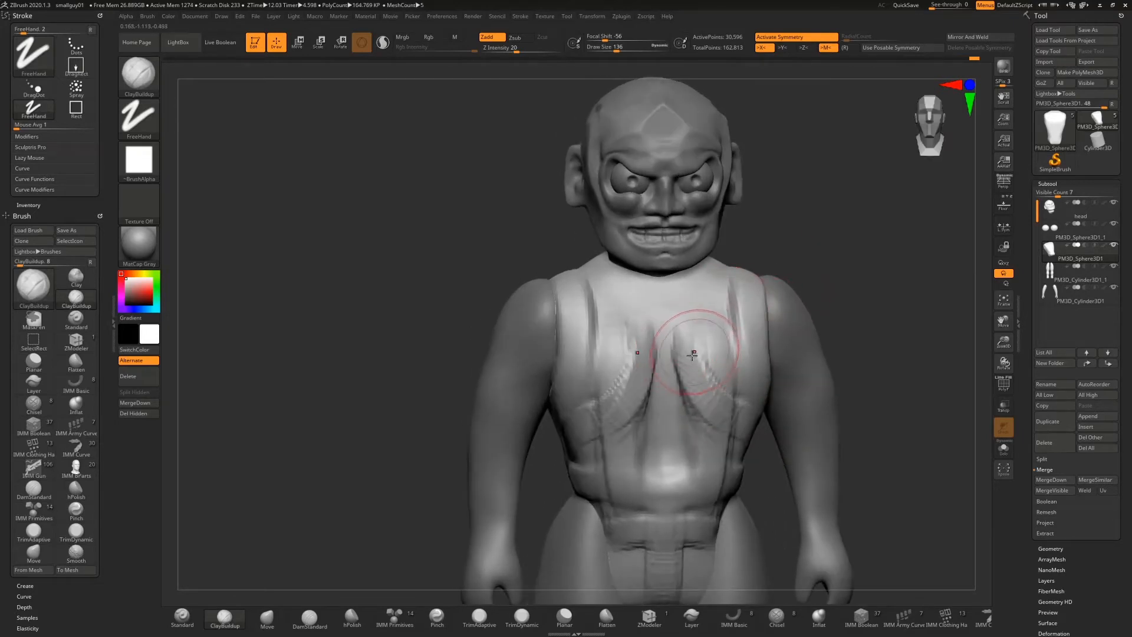
mouse_move(758, 418)
left_mouse_down()
mouse_move(744, 414)
mouse_move(730, 307)
mouse_move(738, 404)
mouse_move(729, 288)
left_mouse_up()
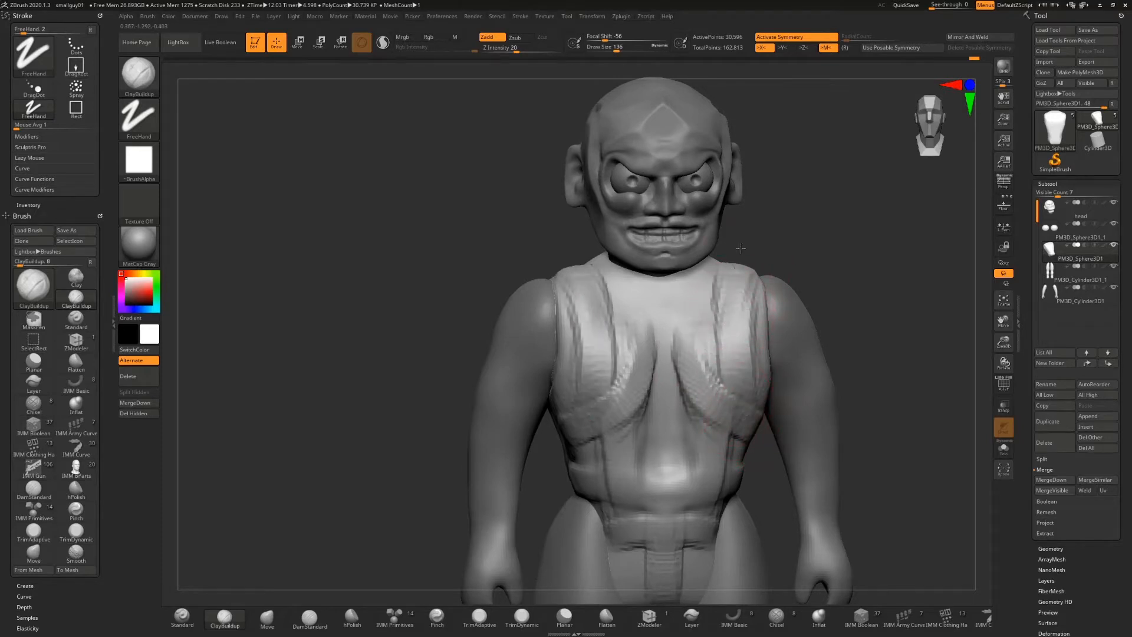
left_click_drag(791, 221, 762, 229)
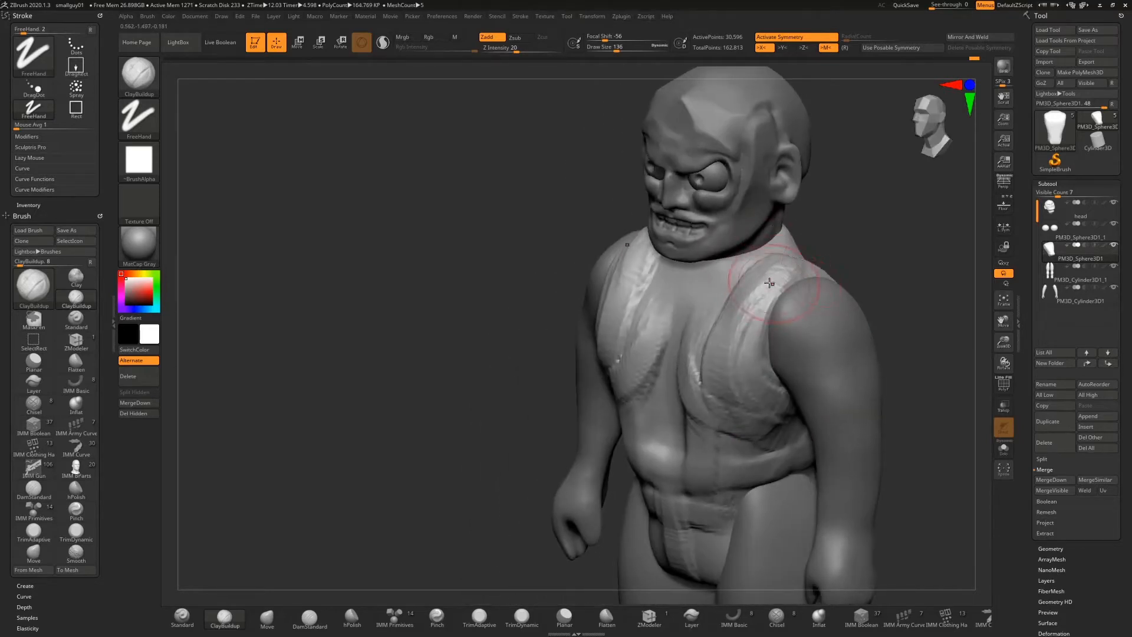
left_click_drag(866, 239, 790, 247, "shift")
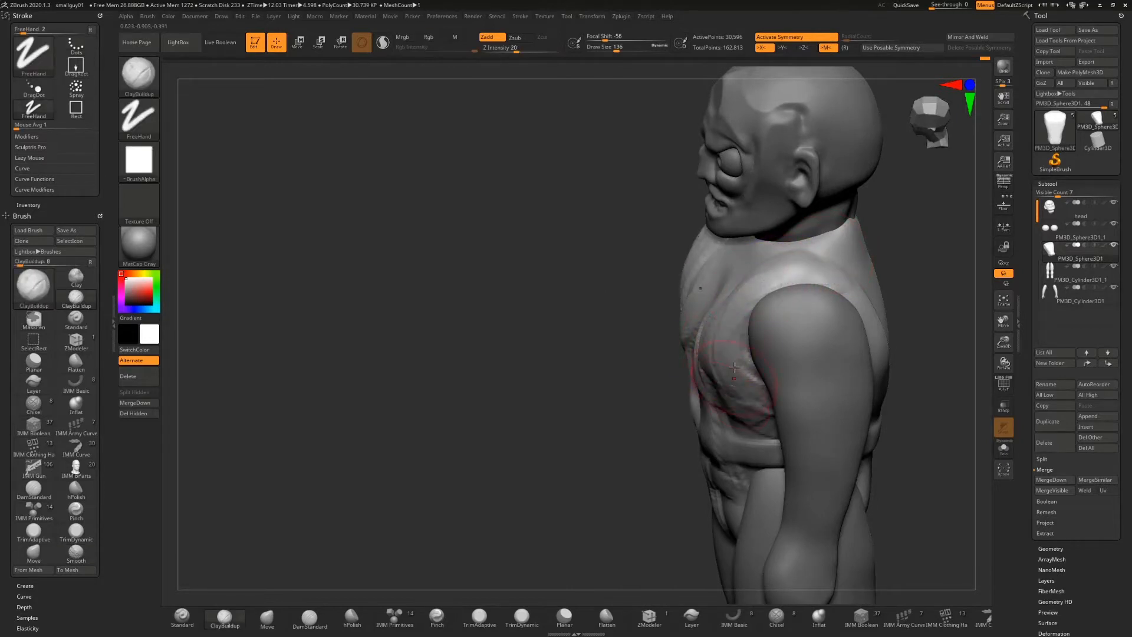
left_click_drag(755, 395, 716, 331, "shift")
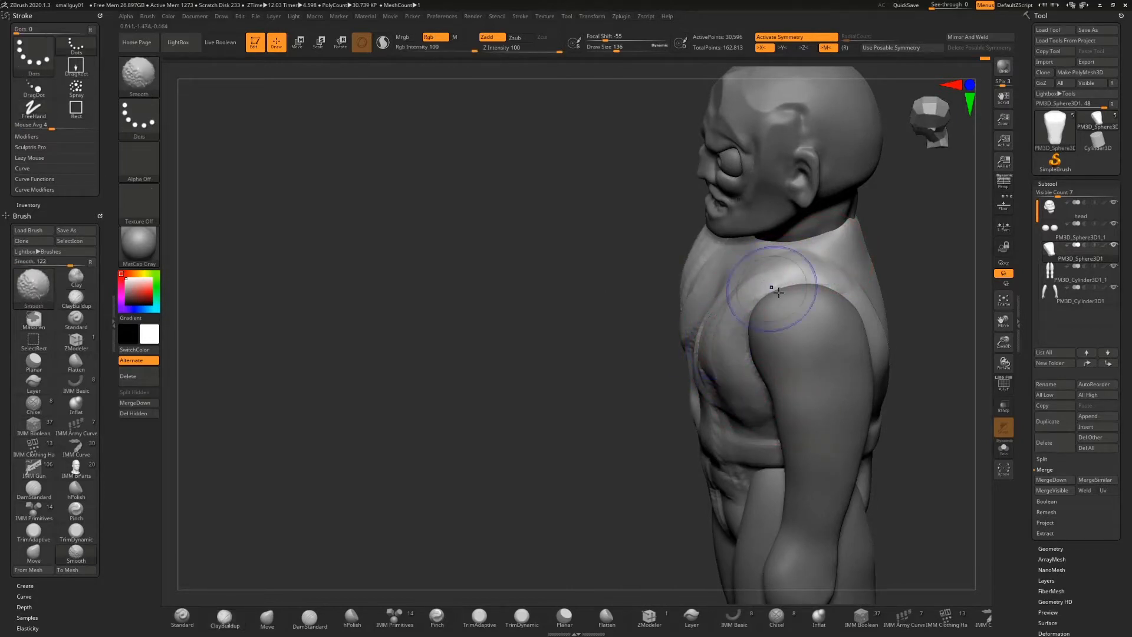
Step: Build up the shoulder blade area on both sides of the back, and smooth the back and the front abdomen
left_click_drag(885, 253, 861, 239)
mouse_move(776, 287)
left_mouse_down("shift")
mouse_move(791, 307)
mouse_move(805, 431)
left_mouse_up("shift")
left_click_drag(801, 323, 821, 465)
left_click_drag(790, 300, 834, 371)
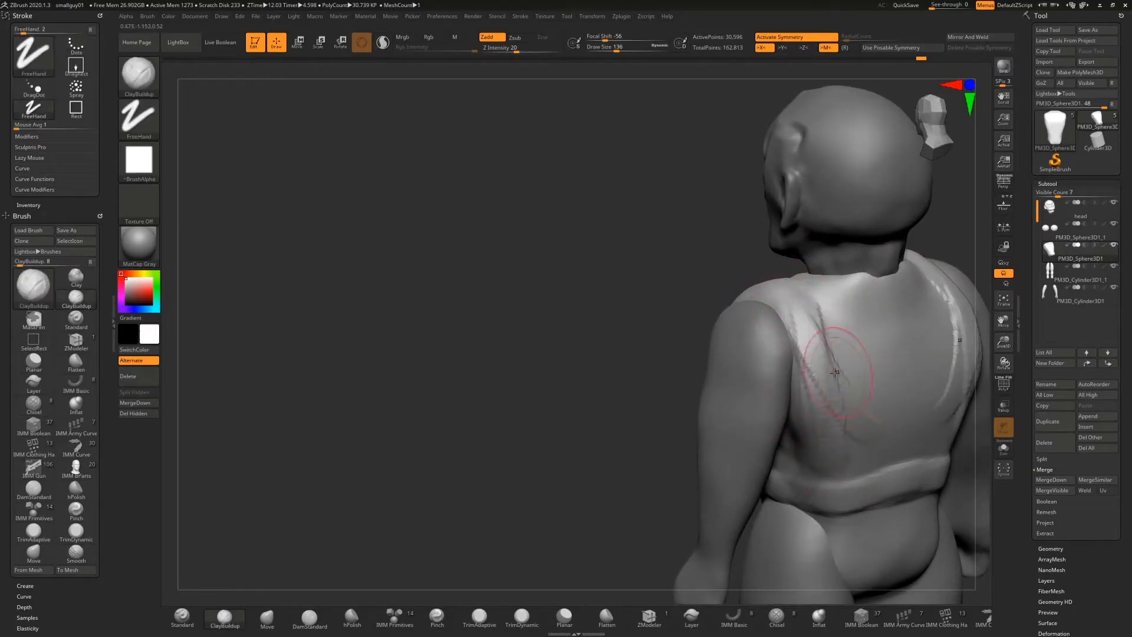
mouse_move(800, 322)
left_mouse_down()
mouse_move(813, 371)
mouse_move(907, 431)
left_mouse_up()
mouse_move(822, 376)
left_mouse_down("shift")
mouse_move(796, 307)
mouse_move(834, 366)
mouse_move(798, 316)
mouse_move(823, 422)
mouse_move(794, 377)
left_mouse_up("shift")
left_click_drag(561, 316, 717, 328)
mouse_move(611, 470)
left_mouse_down("shift")
mouse_move(680, 338)
mouse_move(654, 359)
mouse_move(674, 500)
left_mouse_up("shift")
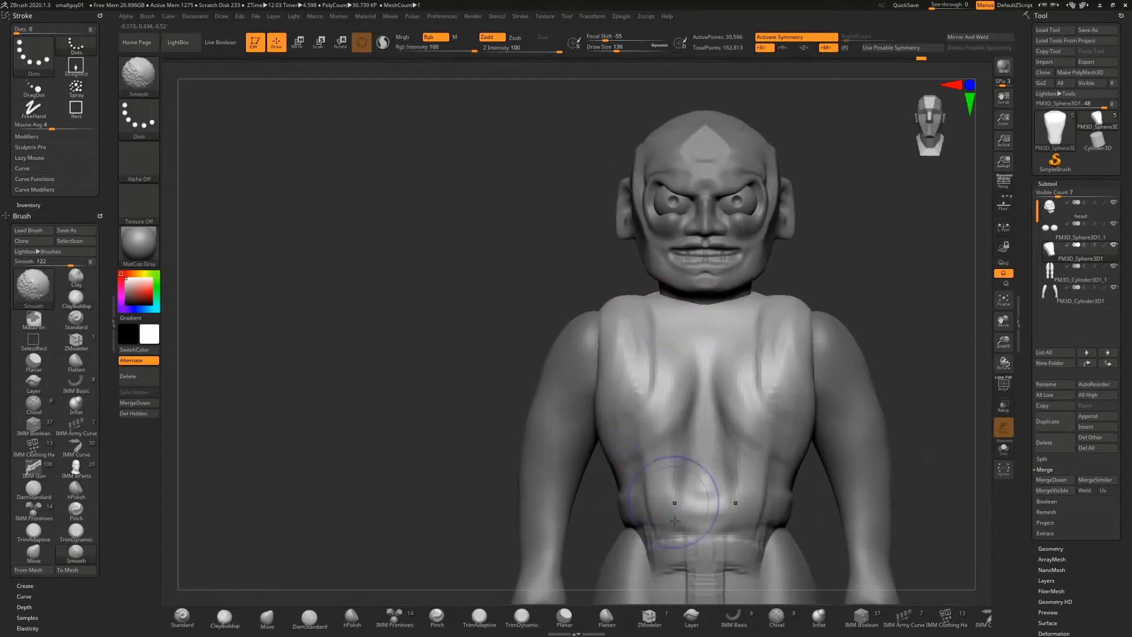
Step: Carve the crease between the pectorals and their outer contours with the DamStandard brush, softening the top of the centre crease
left_click(316, 623)
mouse_move(680, 435)
left_mouse_down()
mouse_move(710, 366)
mouse_move(711, 331)
left_mouse_up()
left_click_drag(827, 247, 840, 258)
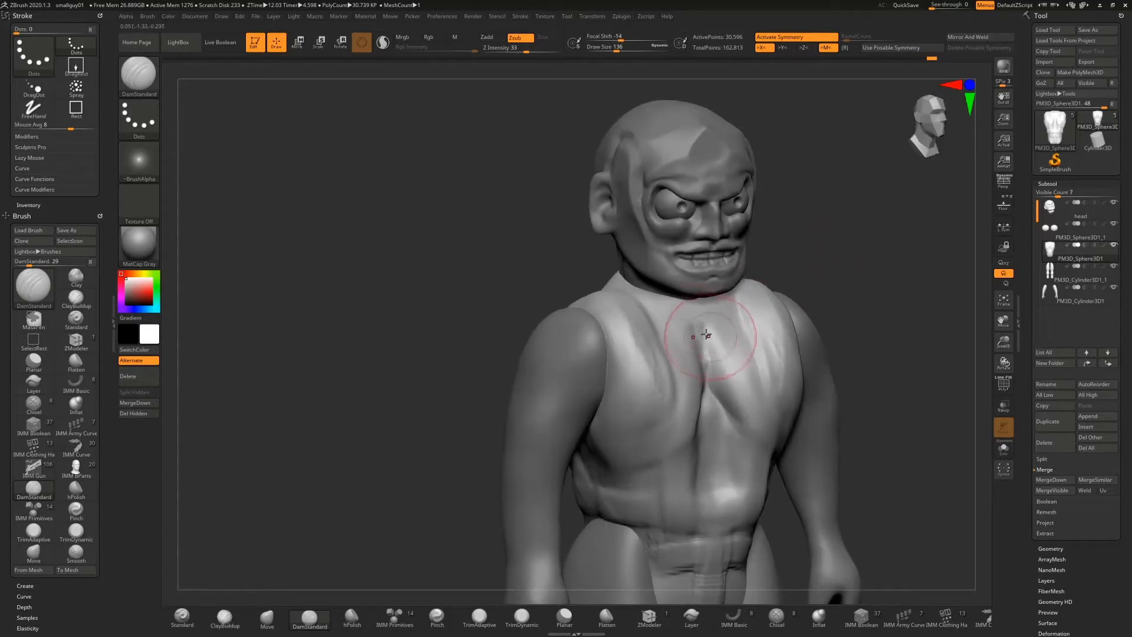
mouse_move(703, 333)
left_mouse_down("shift")
mouse_move(709, 358)
mouse_move(699, 330)
left_mouse_up("shift")
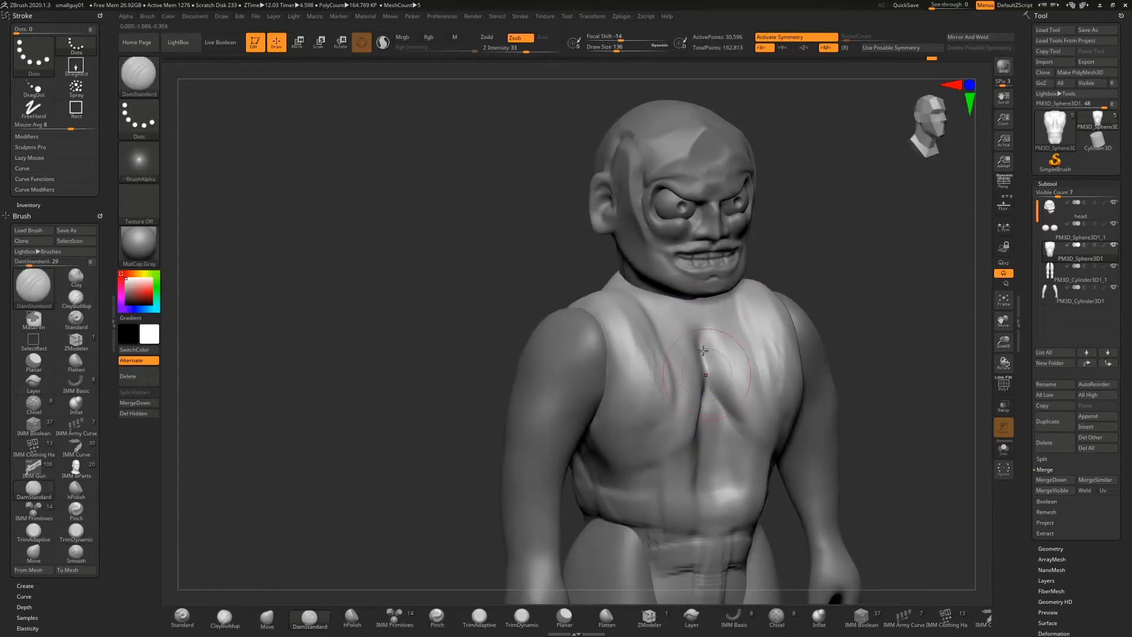
left_click_drag(808, 256, 763, 303)
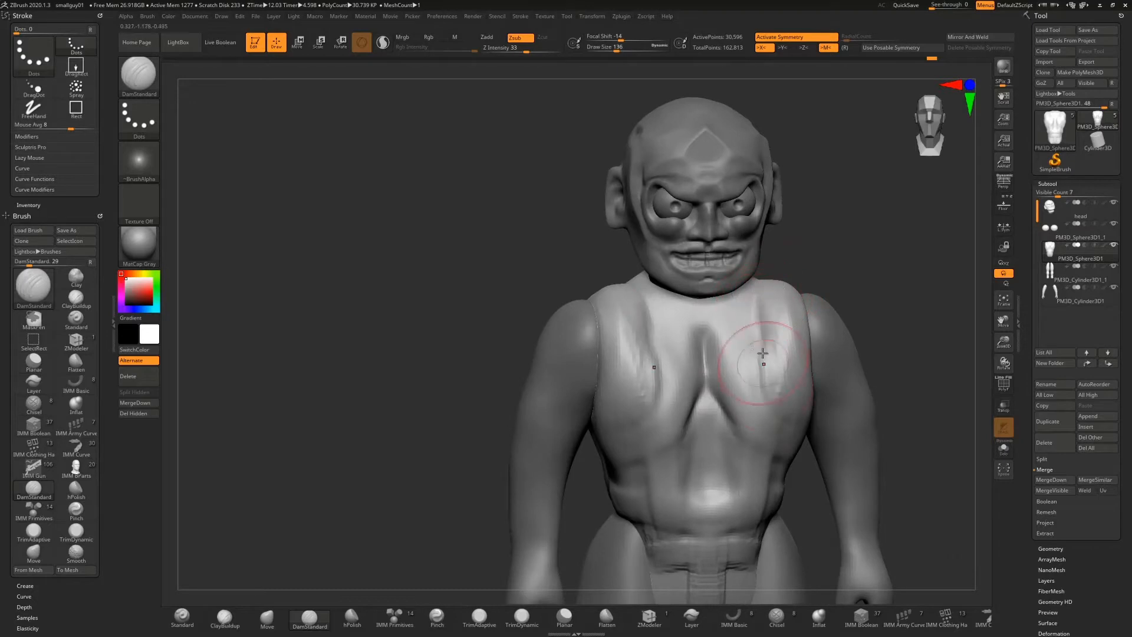
mouse_move(766, 360)
left_mouse_down()
mouse_move(771, 405)
mouse_move(817, 437)
left_mouse_up()
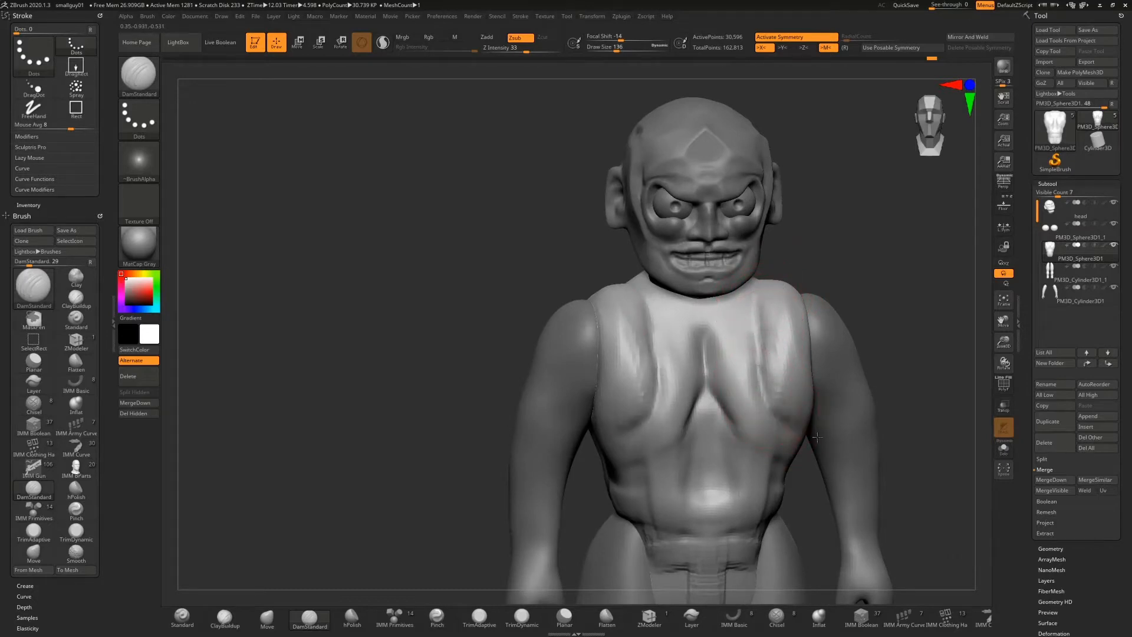
Step: Flatten the upper centre of the chest between the pectorals with the hPolish brush
left_click_drag(822, 250, 770, 186, "alt")
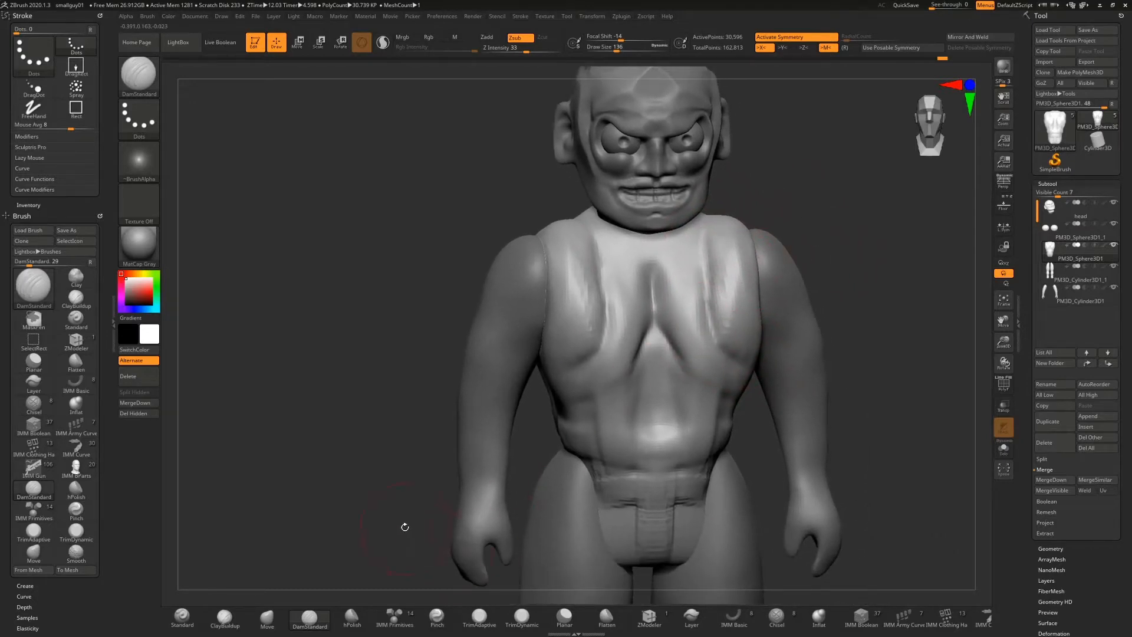
left_click(352, 617)
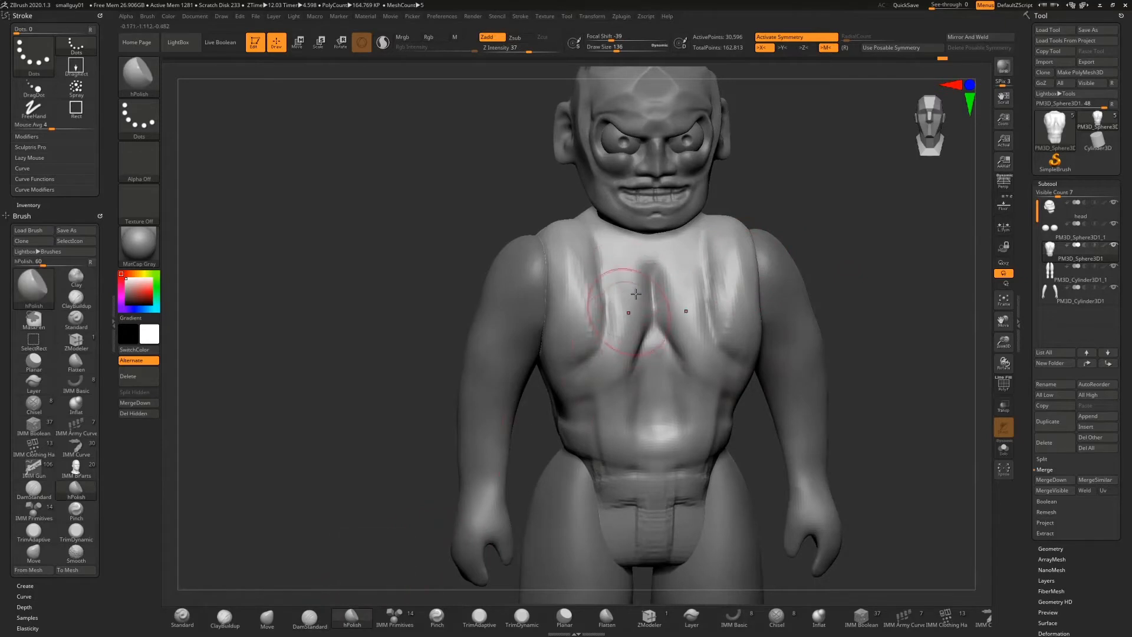
mouse_move(635, 294)
left_mouse_down()
mouse_move(629, 328)
mouse_move(627, 272)
mouse_move(675, 286)
left_mouse_up()
mouse_move(793, 186)
left_mouse_down()
mouse_move(817, 179)
mouse_move(789, 188)
left_mouse_up()
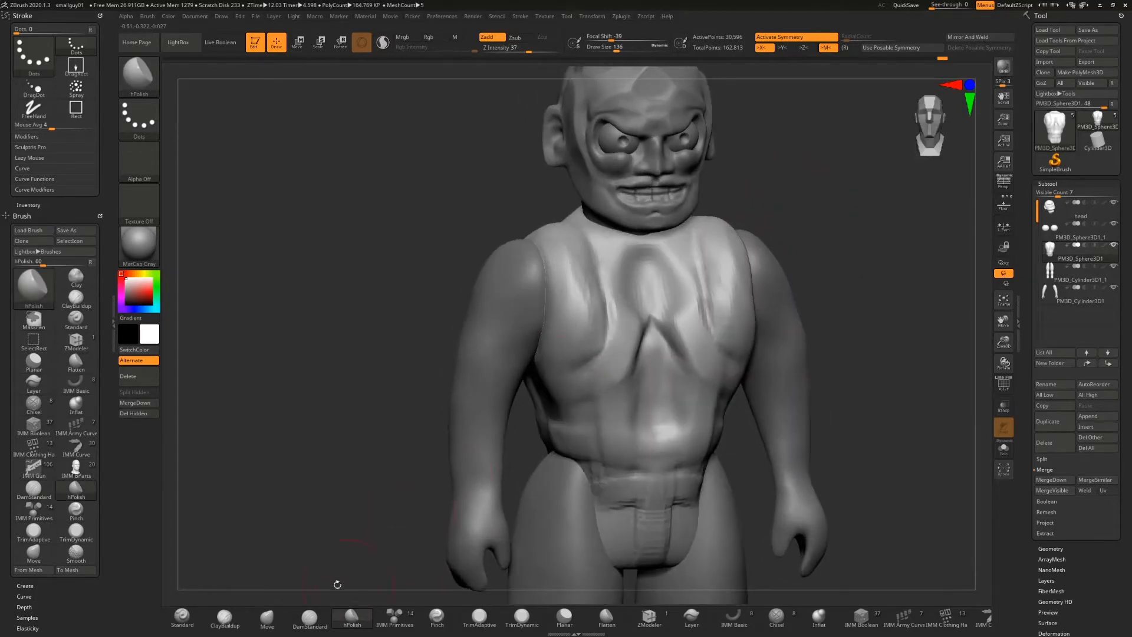
Step: Fill the hollow at the upper centre of the chest with ClayBuildup strokes and blend it into the surrounding surface
left_click(224, 618)
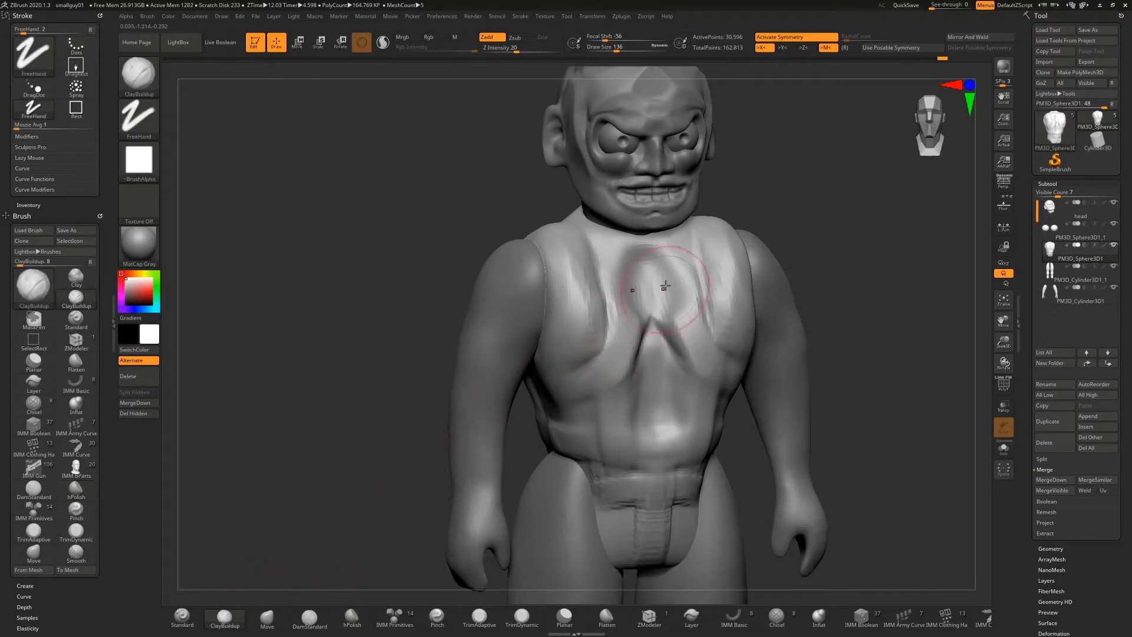
mouse_move(678, 255)
left_mouse_down()
mouse_move(651, 260)
mouse_move(645, 290)
mouse_move(653, 277)
left_mouse_up()
left_click_drag(790, 194, 753, 190)
Step: Flatten the pectorals, abdomen and waist band surfaces with the hPolish brush
left_click(353, 618)
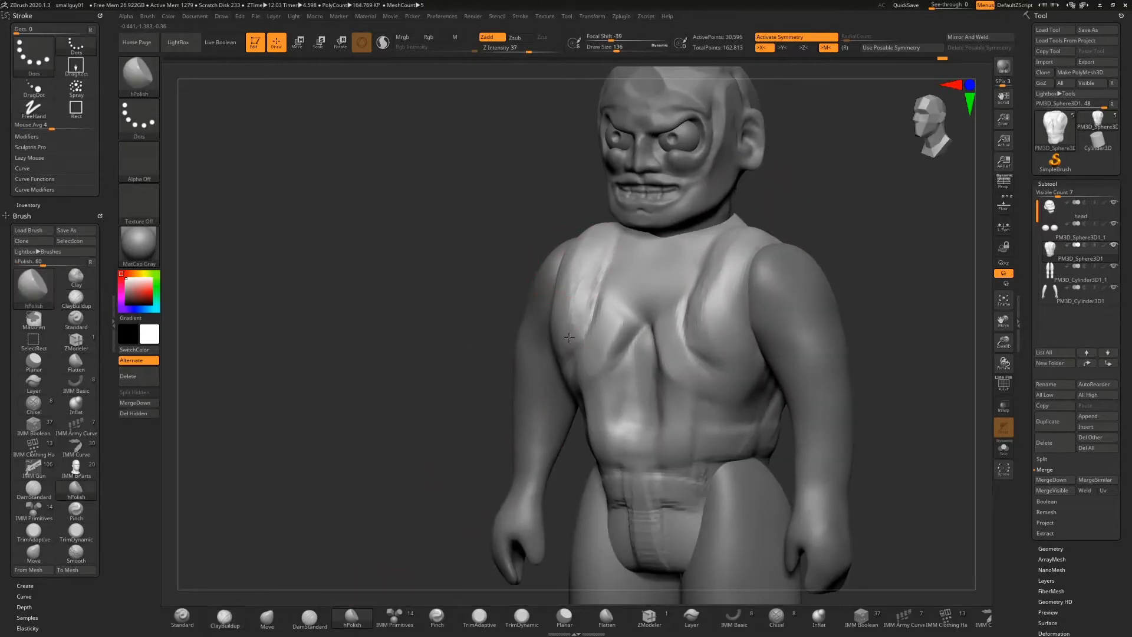
mouse_move(593, 250)
left_mouse_down()
mouse_move(560, 316)
mouse_move(567, 341)
left_mouse_up()
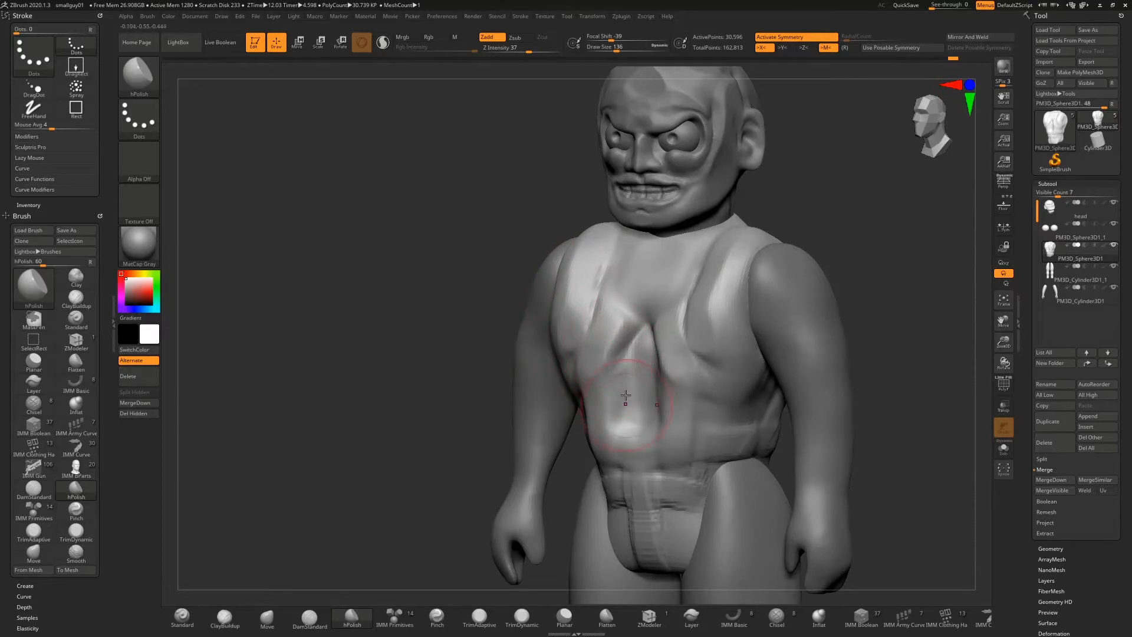
left_click_drag(625, 395, 636, 357)
left_click_drag(442, 374, 422, 376)
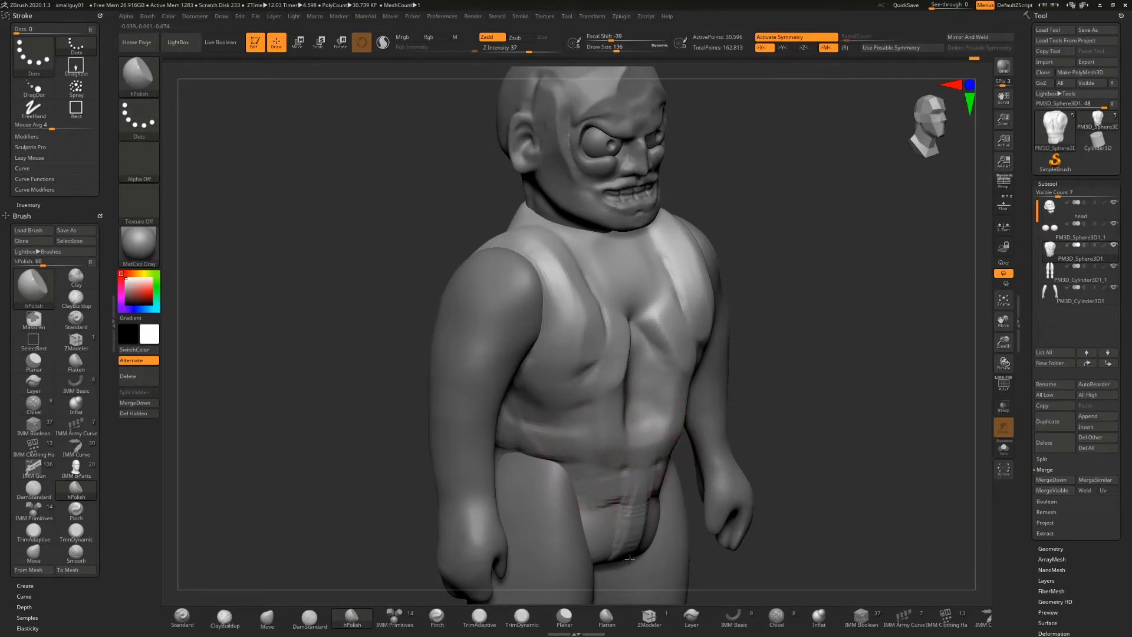
left_click_drag(789, 264, 725, 317)
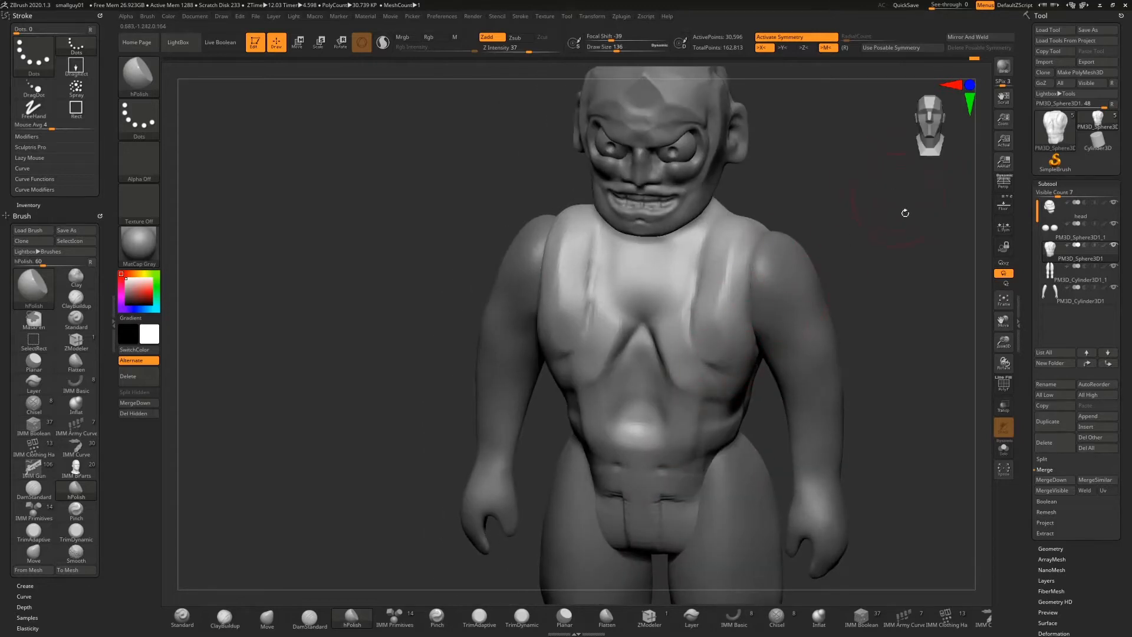
Step: Isolate the torso in Solo mode and build up a vertical ridge along the centre of the abdomen with ClayBuildup
left_click(1005, 450)
left_click_drag(809, 293, 676, 256)
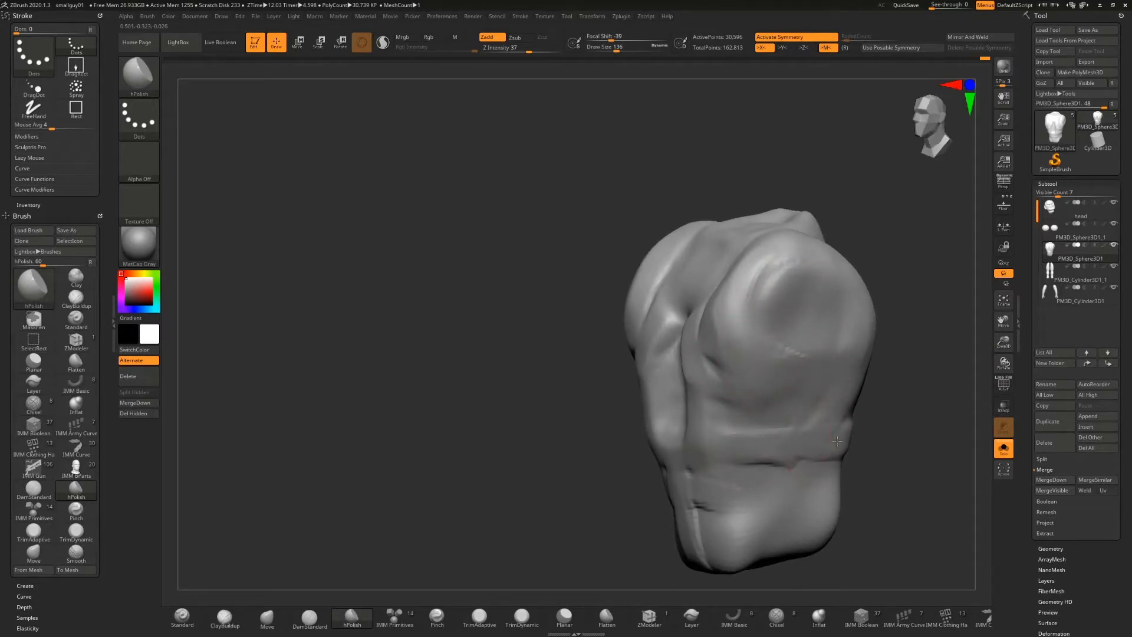
left_click_drag(466, 364, 515, 361)
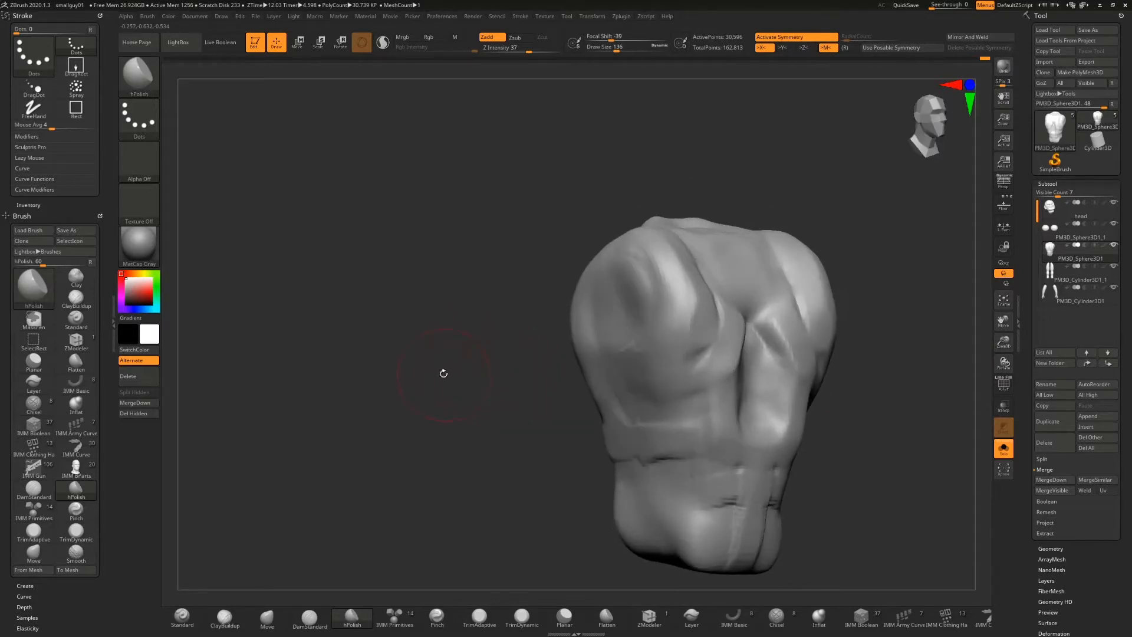
left_click_drag(443, 374, 577, 386)
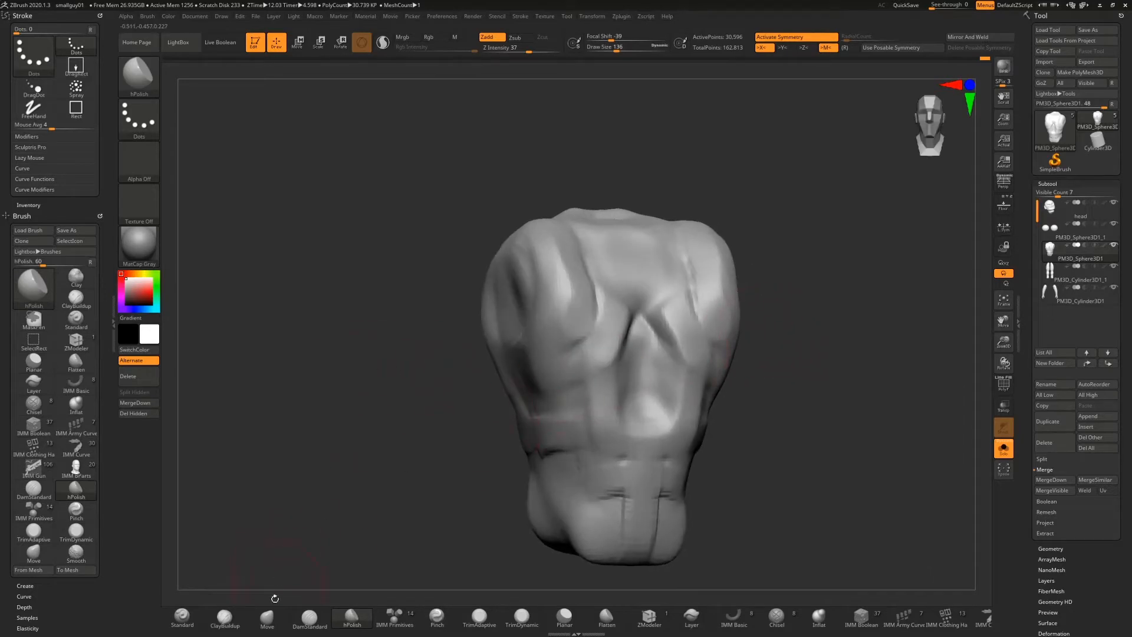
left_click(226, 618)
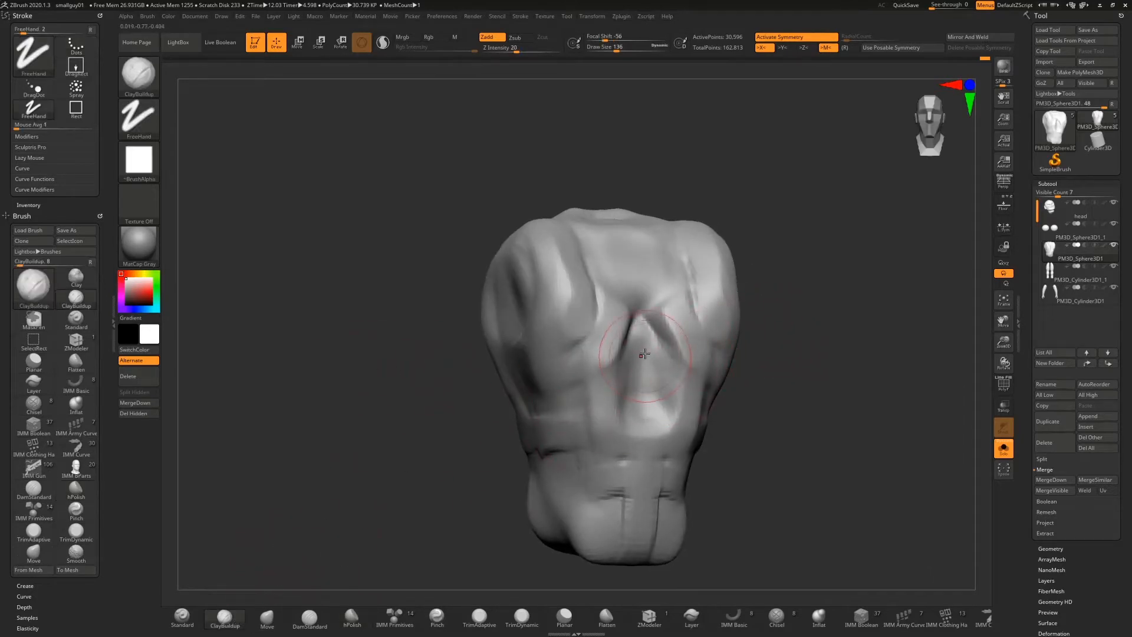
mouse_move(643, 342)
left_mouse_down()
mouse_move(639, 489)
mouse_move(648, 348)
left_mouse_up()
mouse_move(802, 305)
left_mouse_down()
mouse_move(767, 308)
mouse_move(804, 316)
mouse_move(794, 313)
left_mouse_up()
Step: Carve the outline of a tall, narrow panel into the central abdominal ridge with the DamStandard brush
left_click(310, 616)
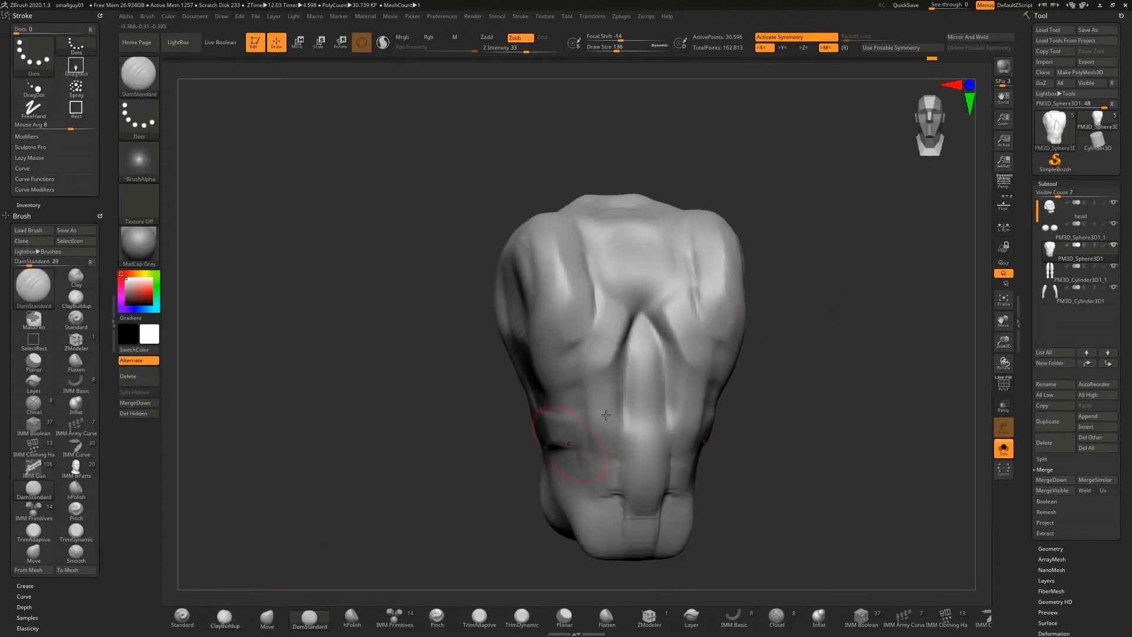
mouse_move(633, 338)
left_mouse_down()
mouse_move(627, 423)
mouse_move(656, 429)
left_mouse_up()
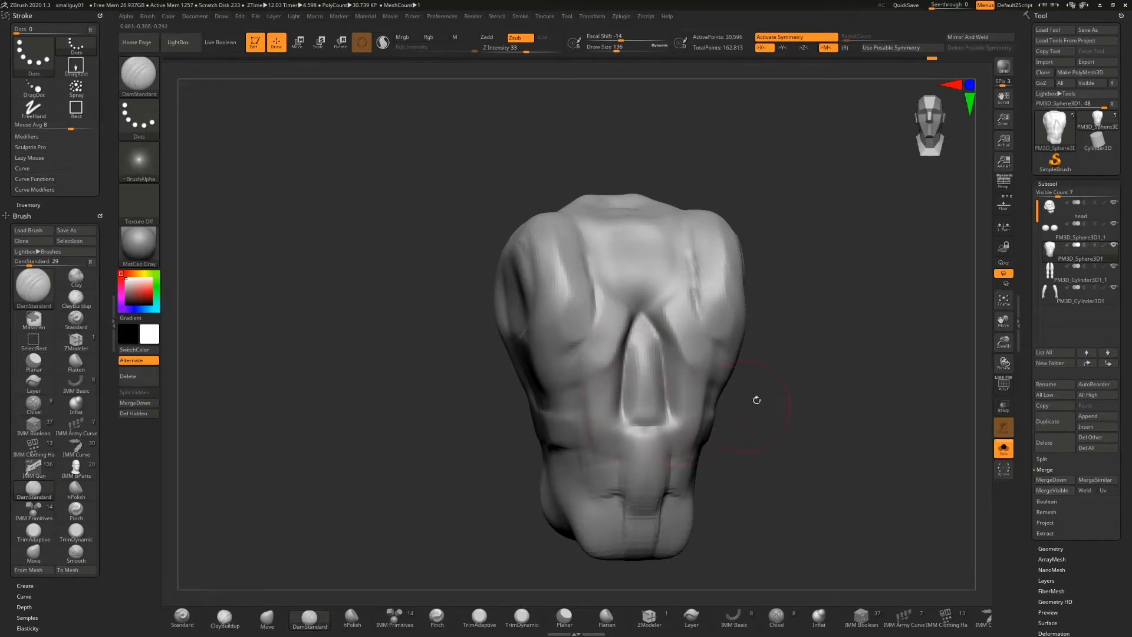
left_click_drag(756, 399, 770, 363)
Step: Carve the undersides and inner edges of the pectorals with DamStandard and smooth the pectoral surface
left_click_drag(663, 322, 703, 391)
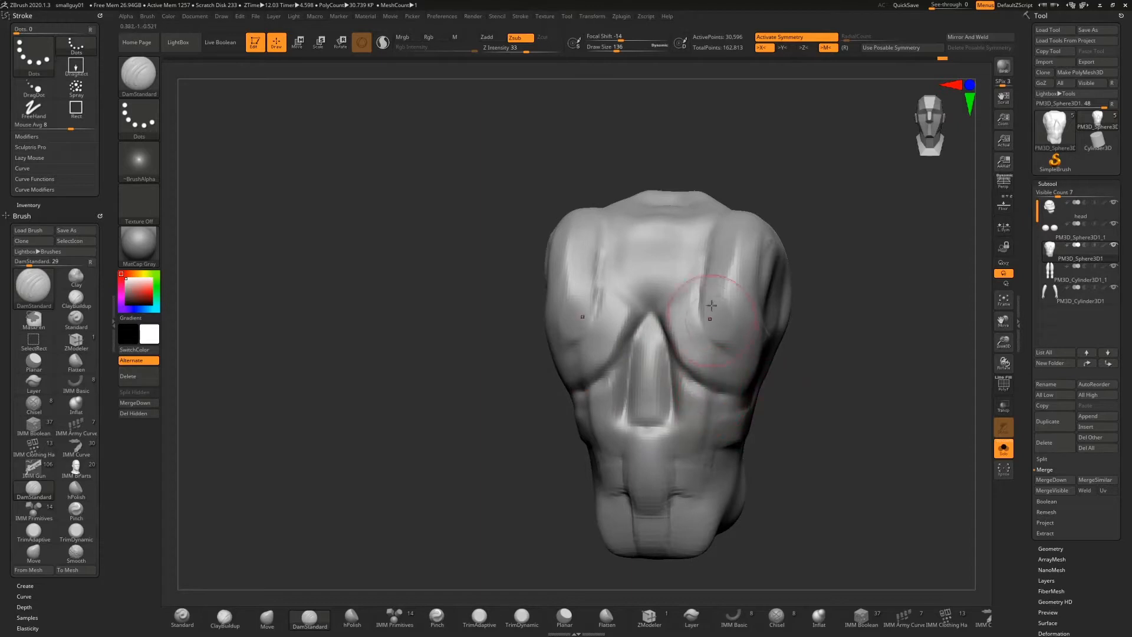
mouse_move(703, 312)
left_mouse_down()
mouse_move(691, 351)
mouse_move(711, 341)
left_mouse_up()
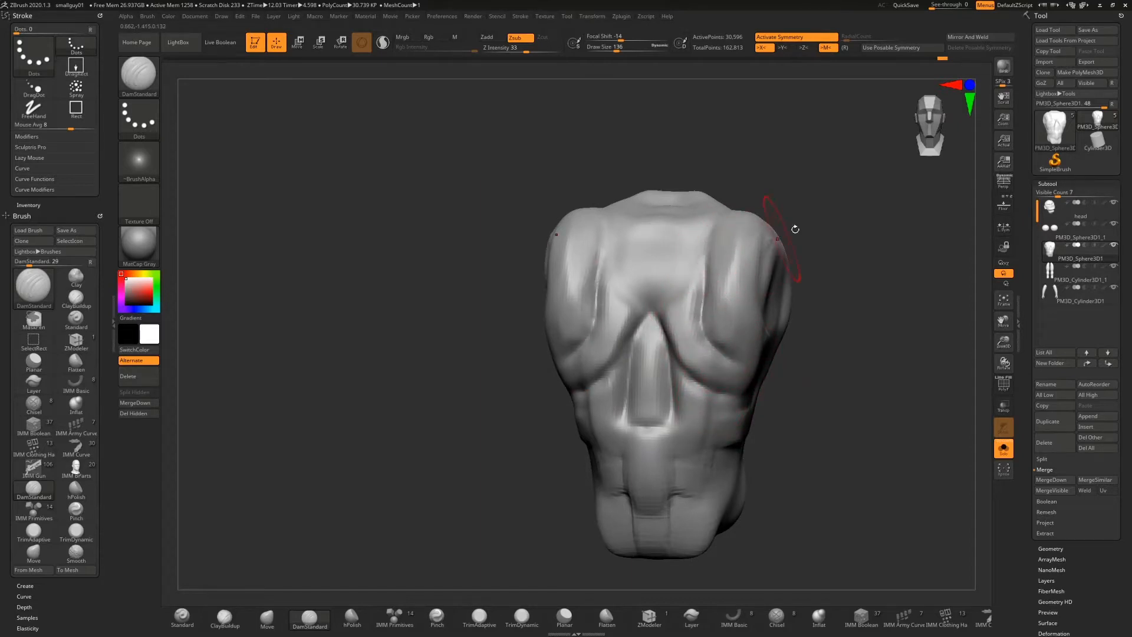
left_click_drag(795, 229, 826, 207)
key("shift")
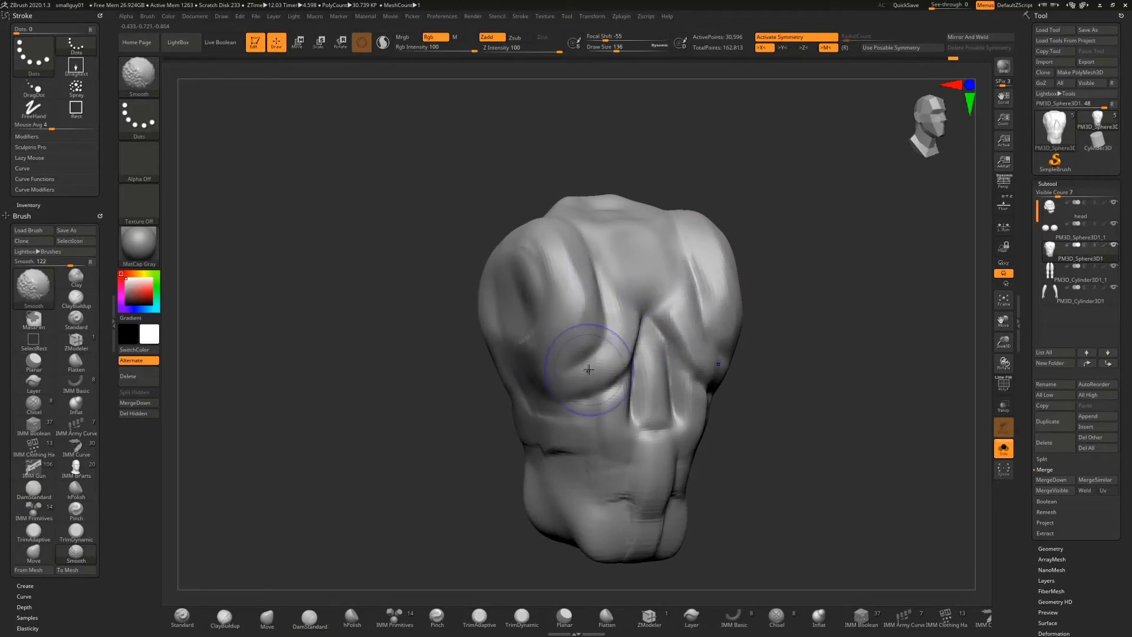
left_click_drag(448, 448, 483, 499)
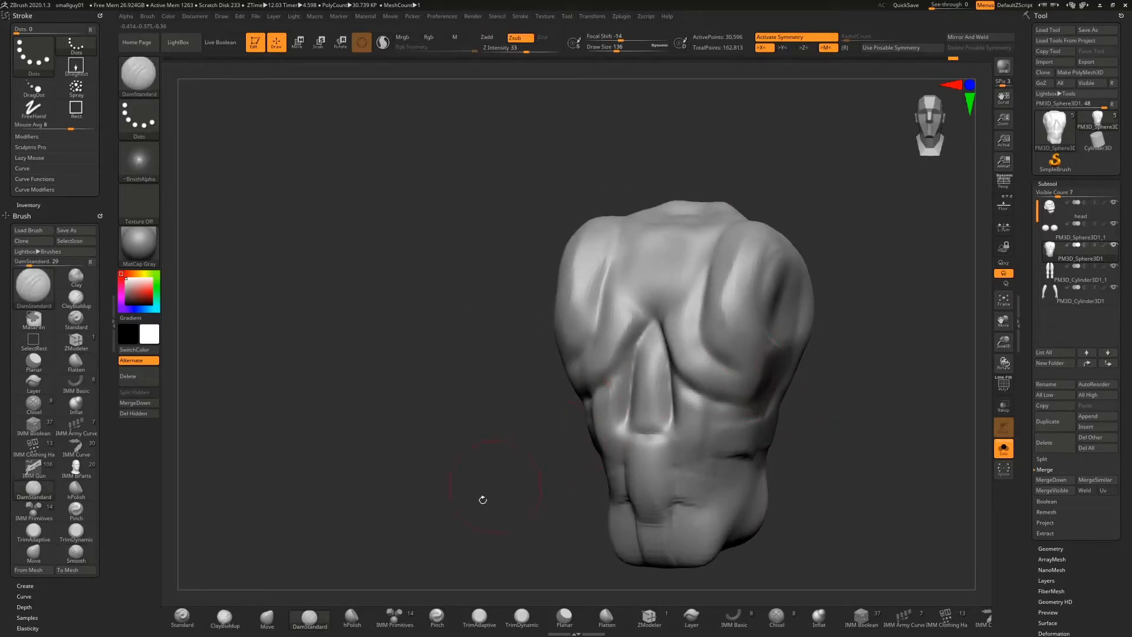
Step: Build up a raised ring from the outer pectoral around the shoulder socket with ClayBuildup strokes
left_click(225, 616)
left_click_drag(717, 375, 731, 379)
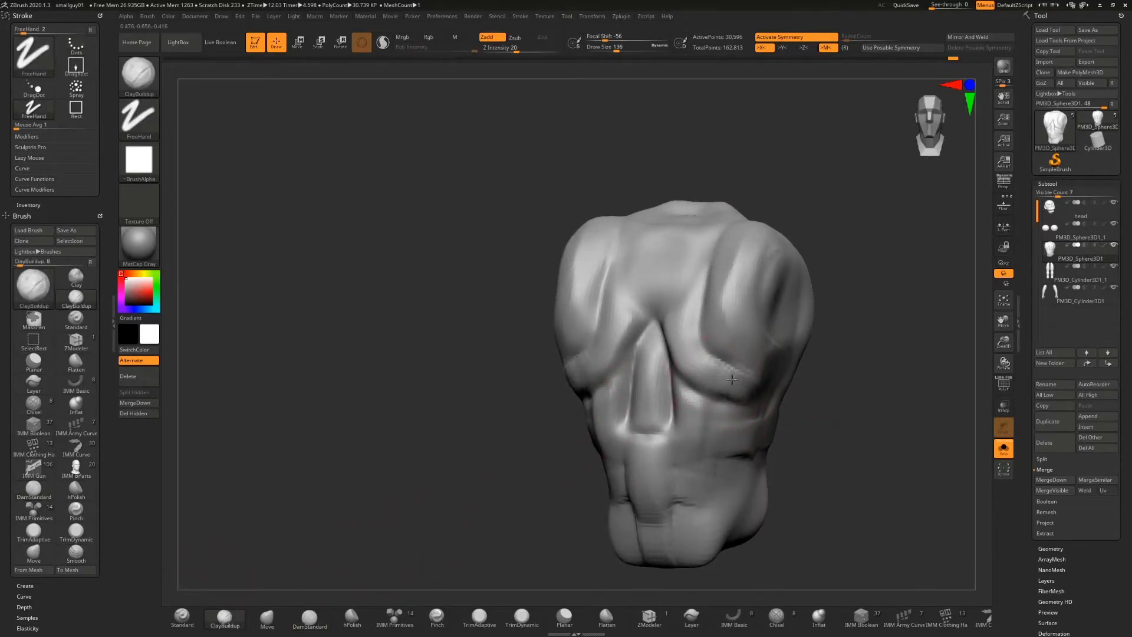
mouse_move(746, 306)
left_mouse_down()
mouse_move(752, 236)
mouse_move(774, 251)
left_mouse_up()
mouse_move(852, 263)
left_mouse_down()
mouse_move(793, 260)
mouse_move(848, 250)
mouse_move(864, 319)
left_mouse_up()
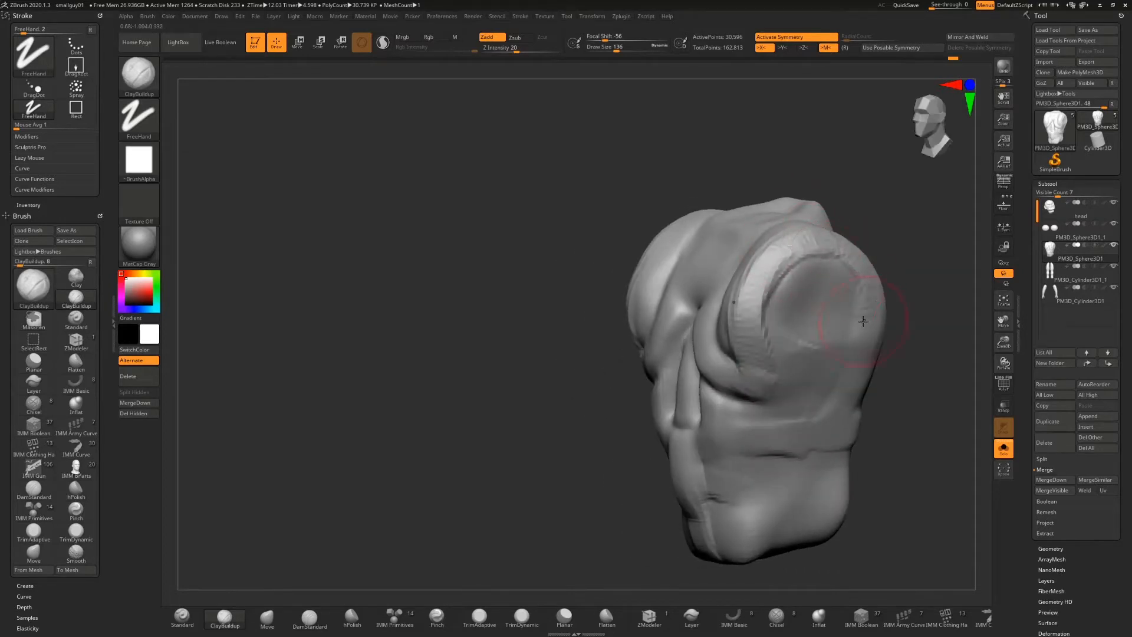
mouse_move(915, 293)
left_mouse_down()
mouse_move(882, 290)
mouse_move(845, 367)
left_mouse_up()
mouse_move(878, 319)
left_mouse_down()
mouse_move(808, 370)
mouse_move(776, 303)
left_mouse_up()
mouse_move(830, 264)
left_mouse_down()
mouse_move(801, 363)
mouse_move(839, 275)
mouse_move(826, 335)
mouse_move(804, 273)
mouse_move(834, 361)
left_mouse_up()
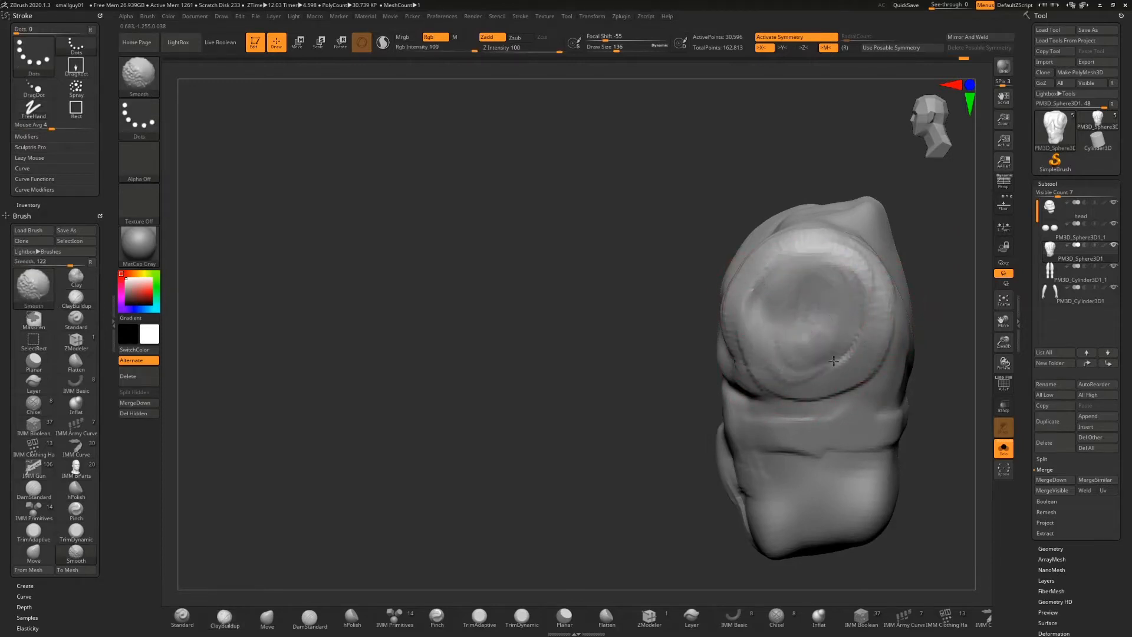
Step: Smooth the raised shoulder ring, the socket inside it and the outer side of the pectorals
mouse_move(747, 293)
left_mouse_down("shift")
mouse_move(766, 293)
mouse_move(821, 251)
mouse_move(867, 360)
mouse_move(858, 301)
left_mouse_up("shift")
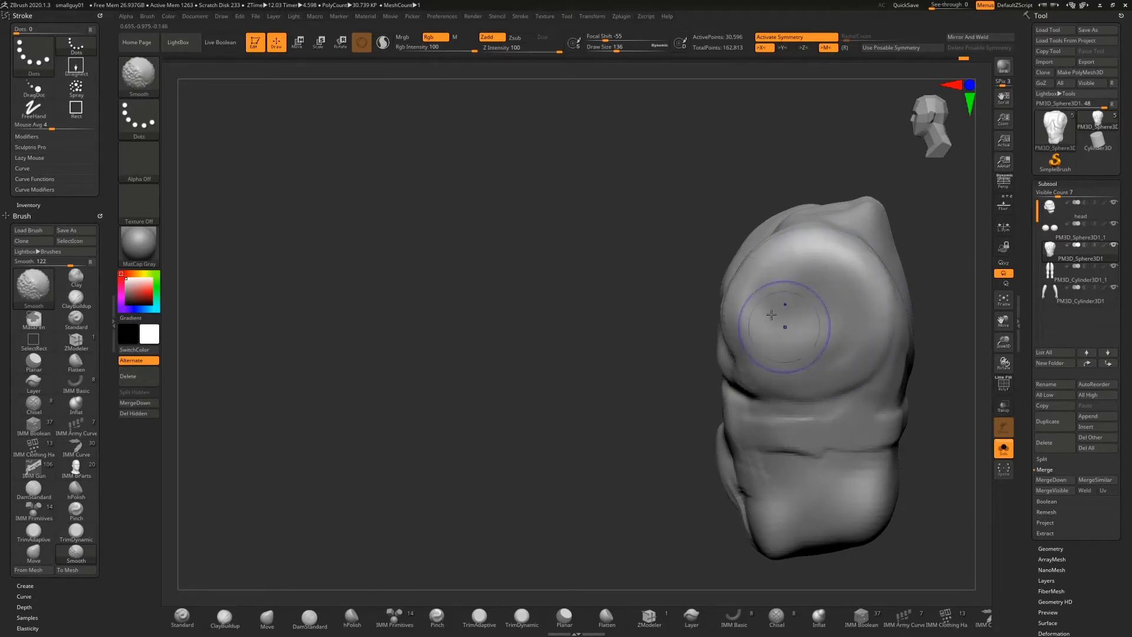
left_click_drag(568, 333, 751, 333)
key("shift")
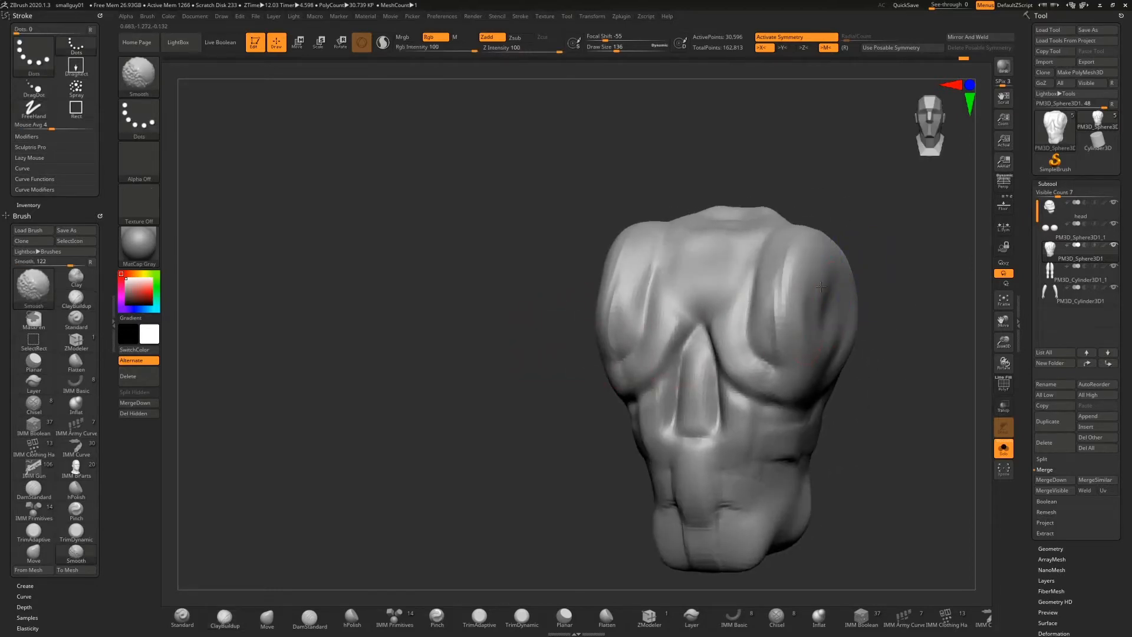
left_click_drag(834, 316, 819, 304, "shift")
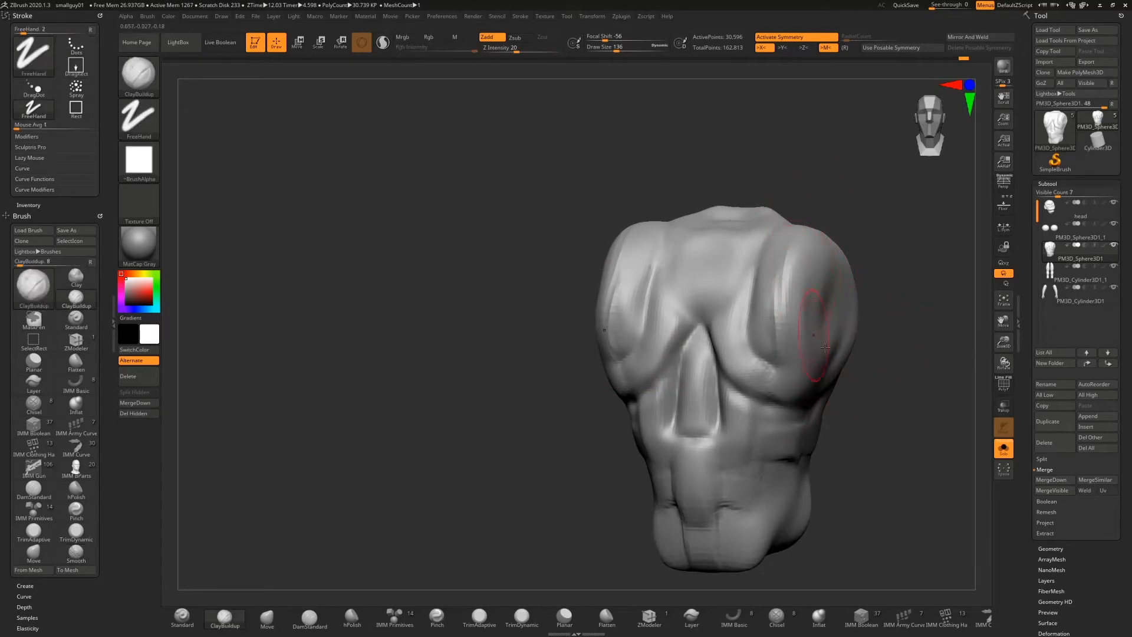
mouse_move(825, 347)
left_mouse_down()
mouse_move(883, 383)
mouse_move(671, 348)
left_mouse_up()
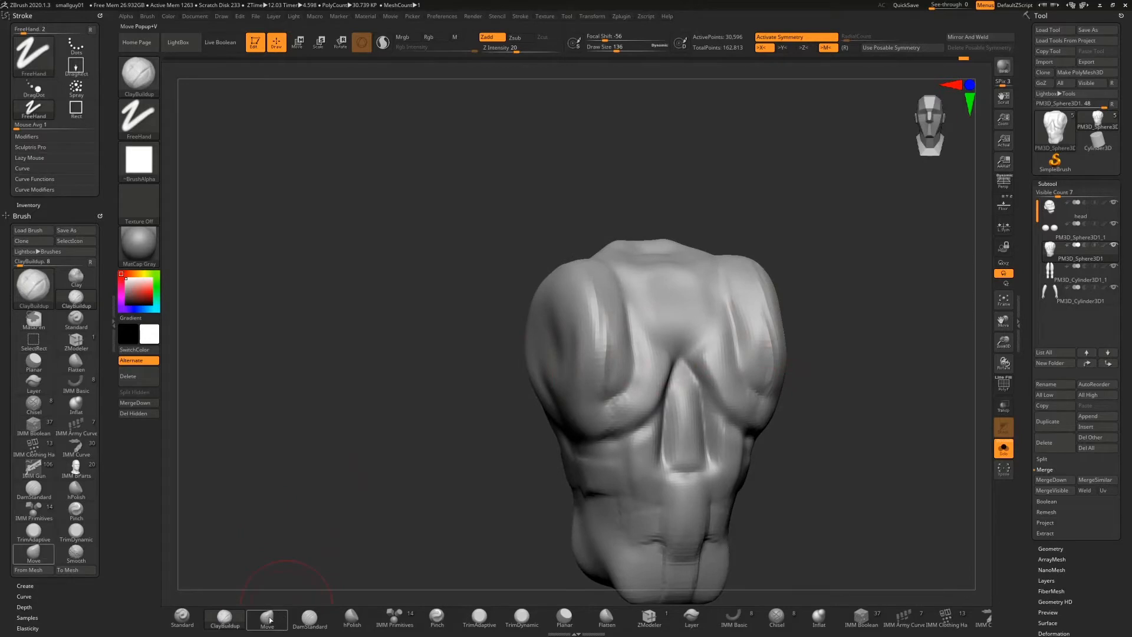
Step: Carve a closed rounded panel outline into the upper centre of the chest with the DamStandard brush
left_click(309, 617)
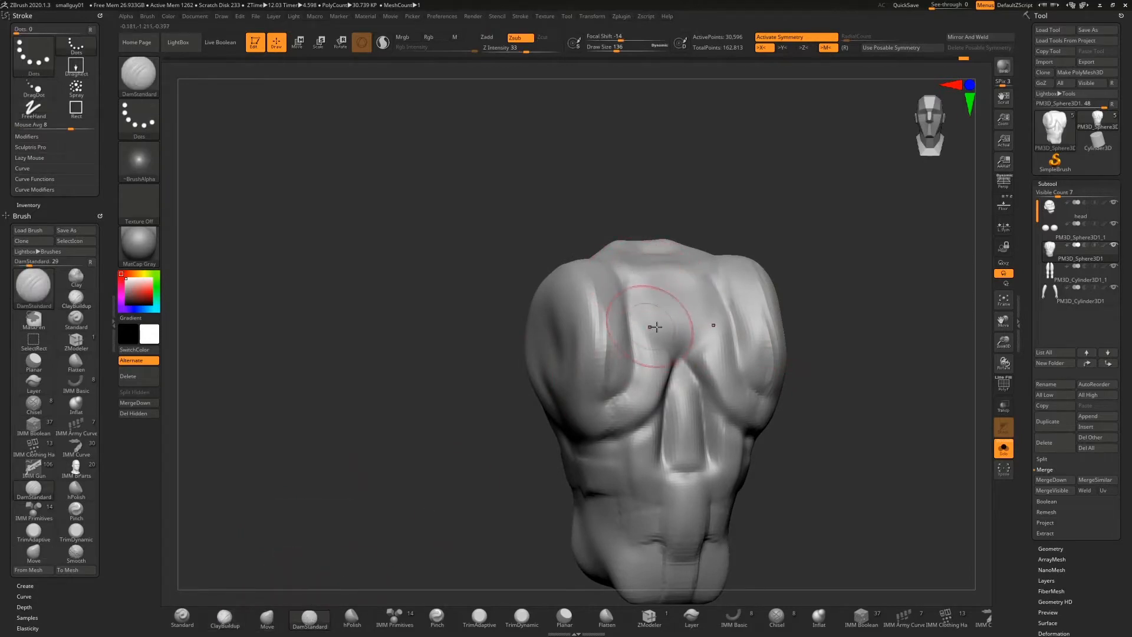
mouse_move(627, 291)
left_mouse_down()
mouse_move(679, 357)
mouse_move(731, 331)
mouse_move(737, 306)
mouse_move(706, 270)
left_mouse_up()
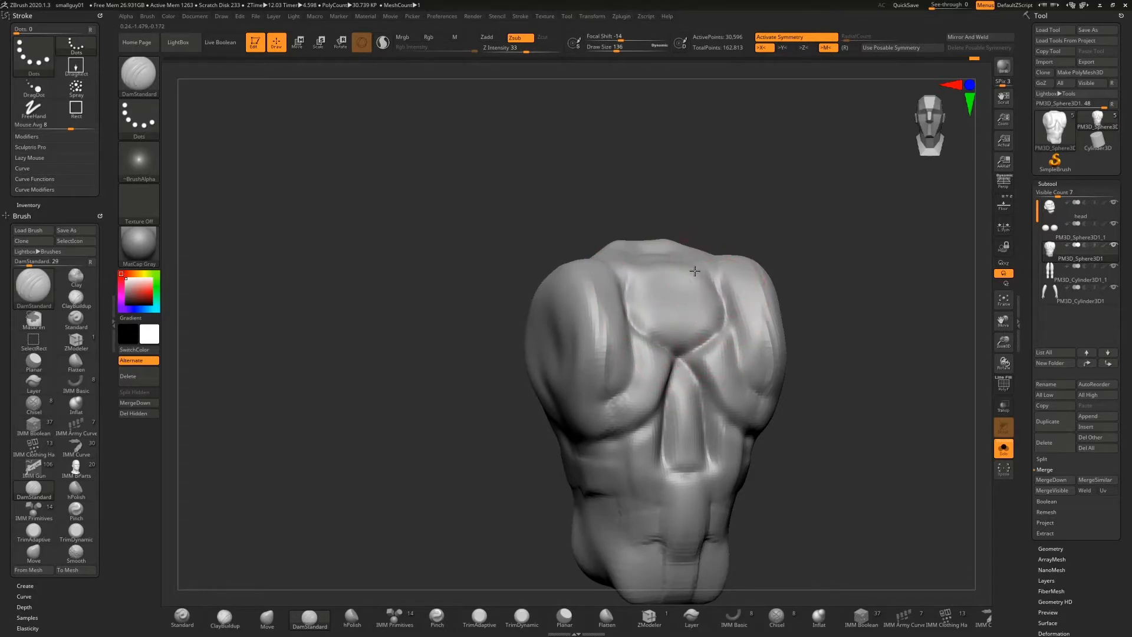
mouse_move(633, 277)
left_mouse_down()
mouse_move(670, 284)
mouse_move(670, 333)
left_mouse_up()
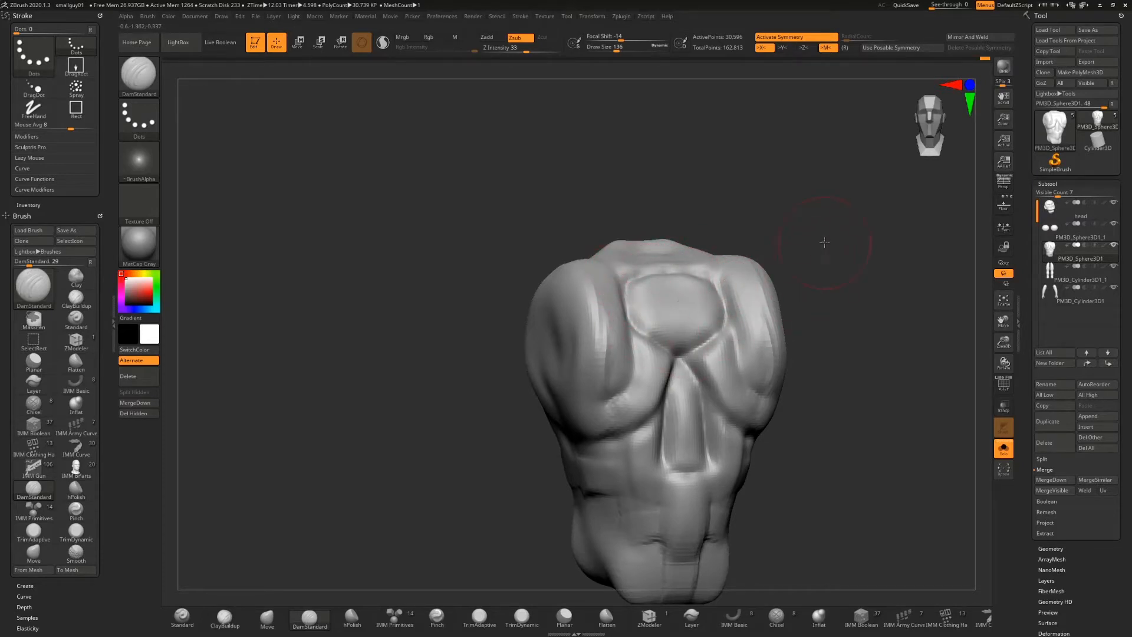
left_click_drag(827, 246, 810, 243)
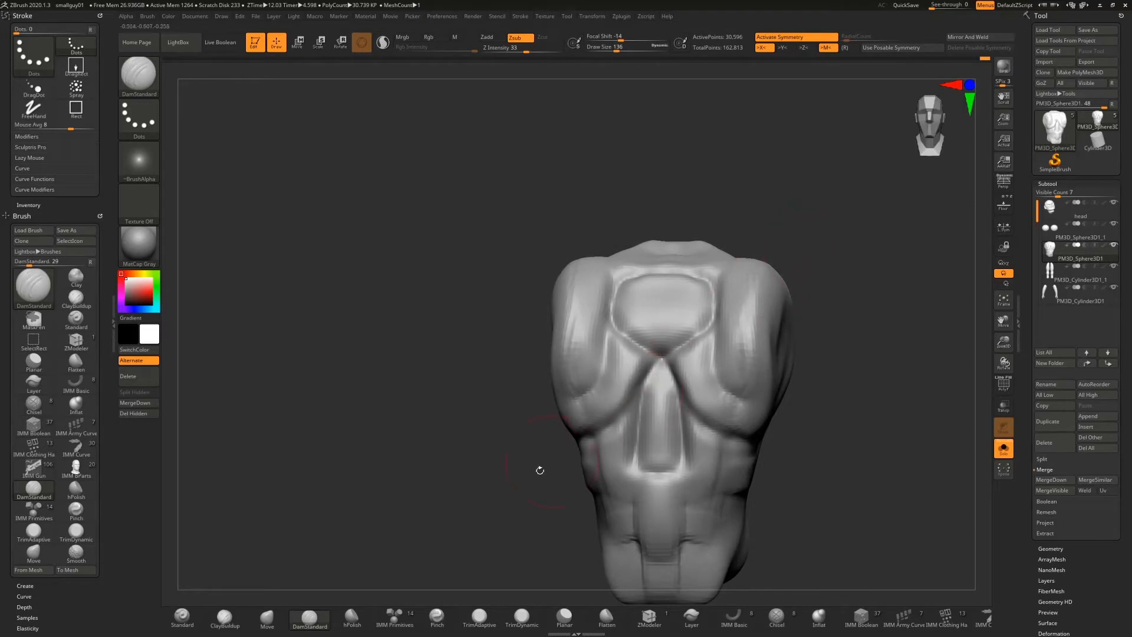
Step: Remesh the torso with DynaMesh and smooth the pectoral surfaces
key("shift")
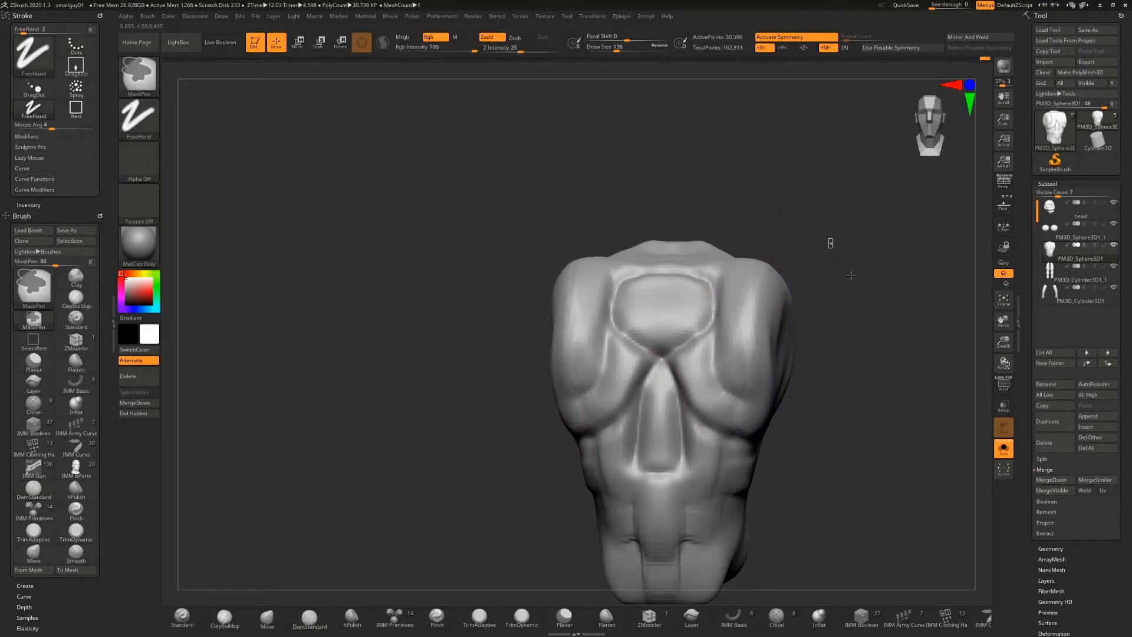
left_click_drag(816, 252, 779, 273)
mouse_move(759, 362)
left_mouse_down("shift")
mouse_move(766, 321)
mouse_move(766, 352)
left_mouse_up("shift")
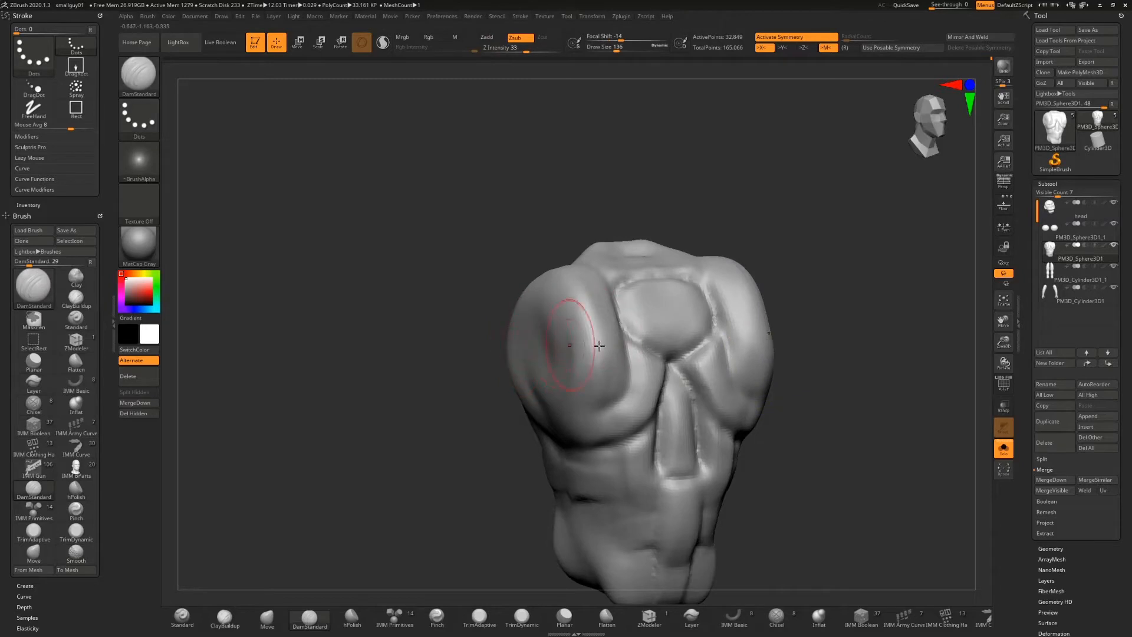
left_click_drag(791, 289, 764, 255)
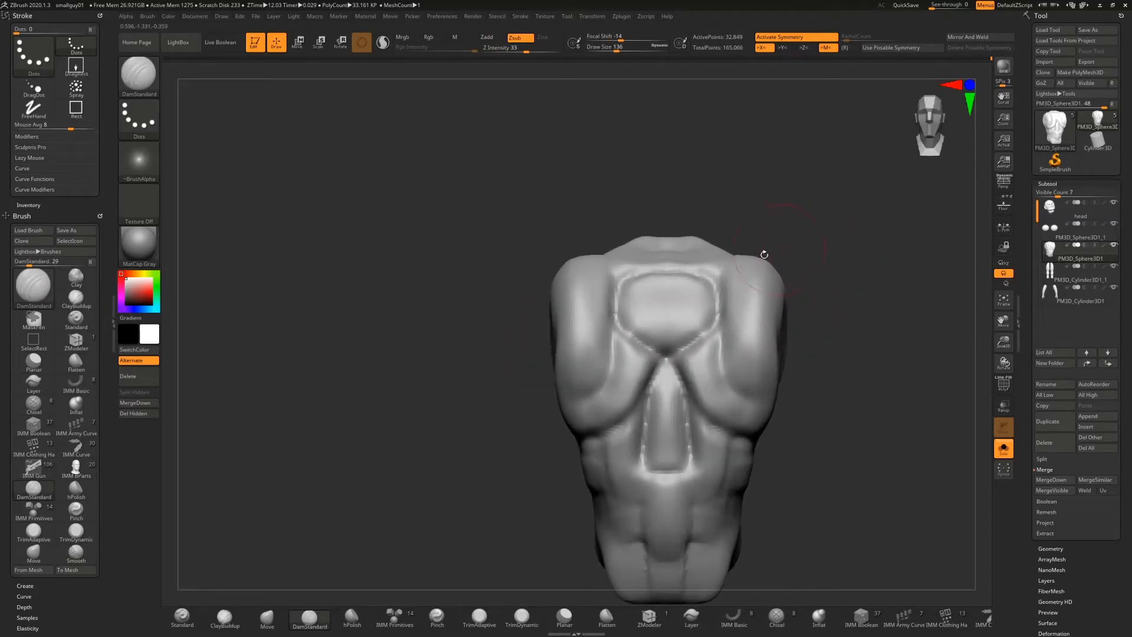
Step: Build up a U-shaped band around the lower end of the central abdominal panel with ClayBuildup
left_click(224, 616)
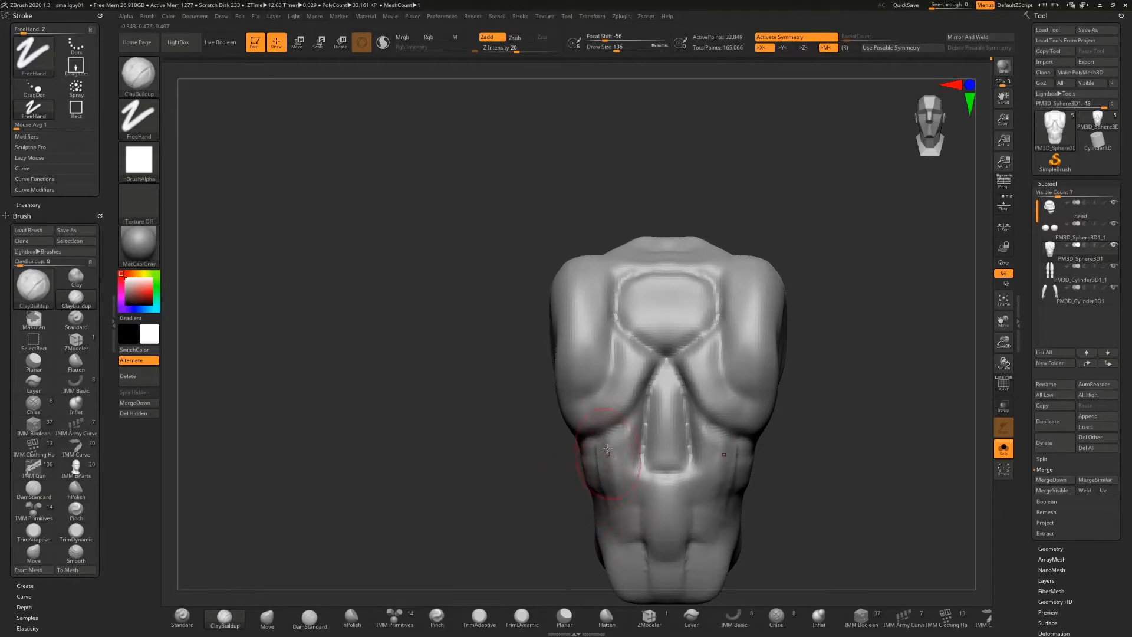
mouse_move(606, 465)
left_mouse_down()
mouse_move(618, 492)
mouse_move(663, 516)
left_mouse_up()
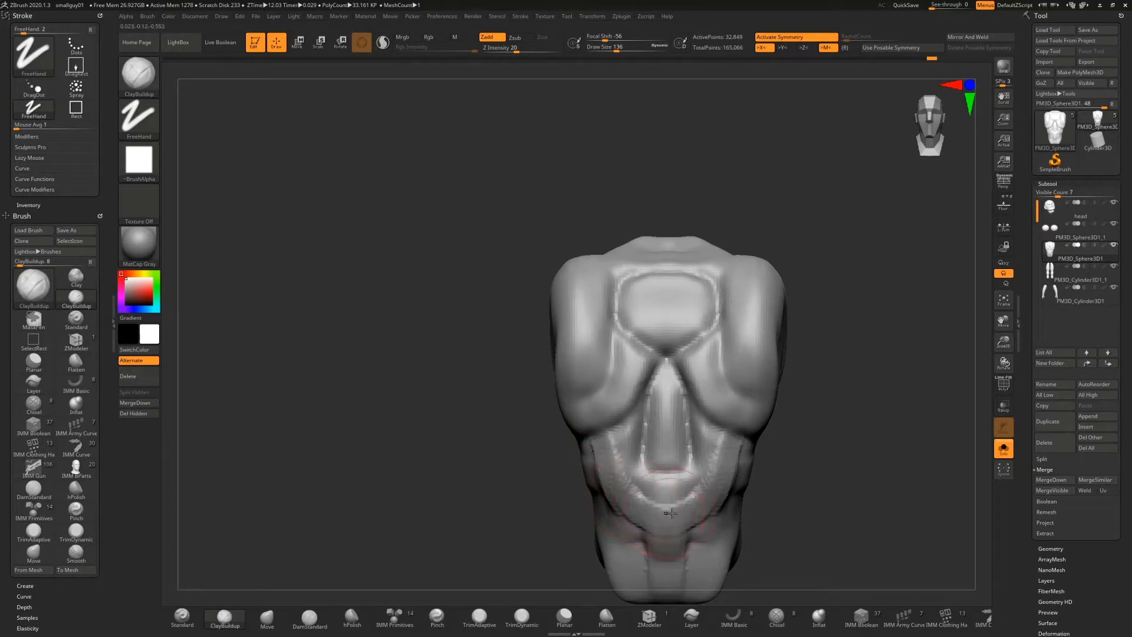
Step: Carve a U-shaped groove along the inside of the abdominal band with DamStandard and soften the peak of the central panel
left_click(305, 623)
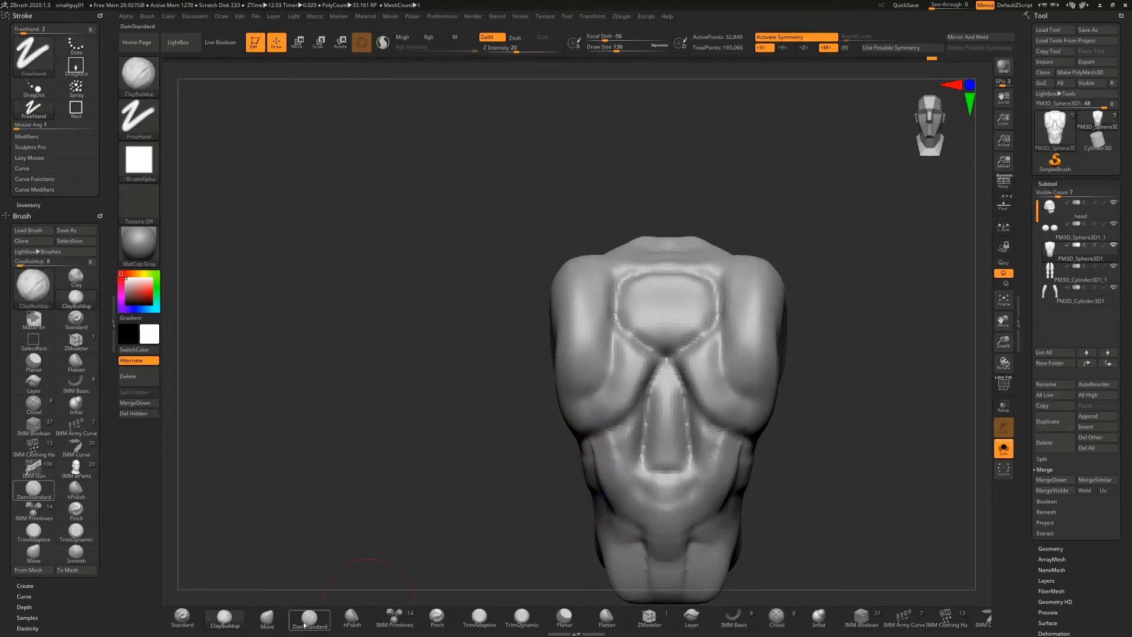
mouse_move(623, 436)
left_mouse_down()
mouse_move(616, 477)
mouse_move(673, 498)
left_mouse_up()
mouse_move(618, 459)
left_mouse_down()
mouse_move(614, 444)
mouse_move(637, 413)
left_mouse_up()
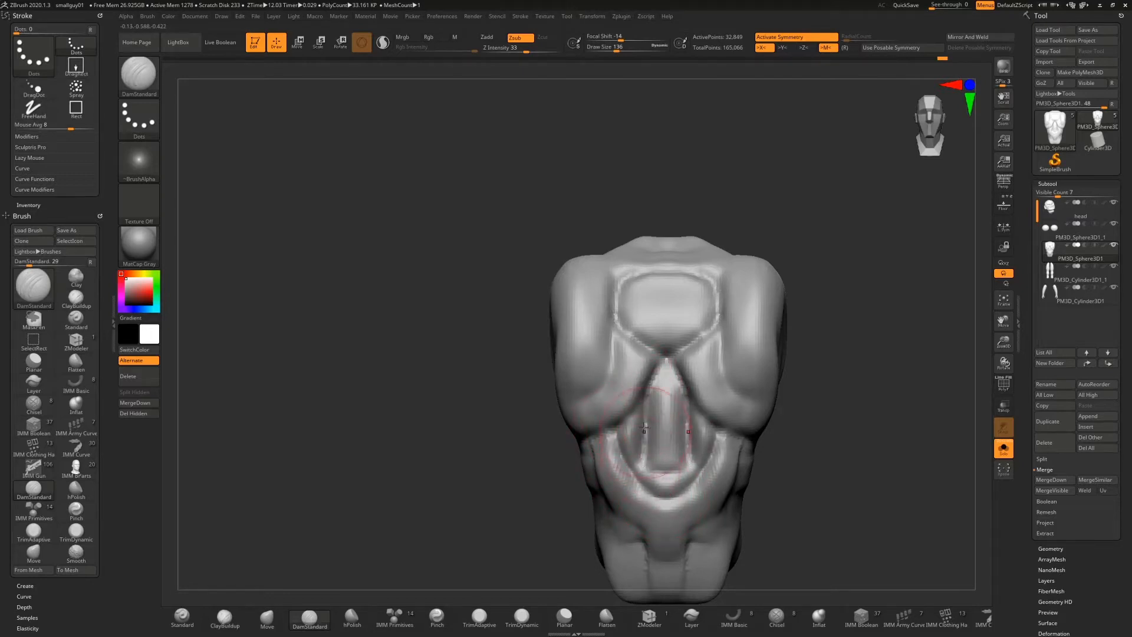
mouse_move(836, 382)
left_mouse_down()
mouse_move(793, 384)
mouse_move(855, 383)
mouse_move(832, 385)
left_mouse_up()
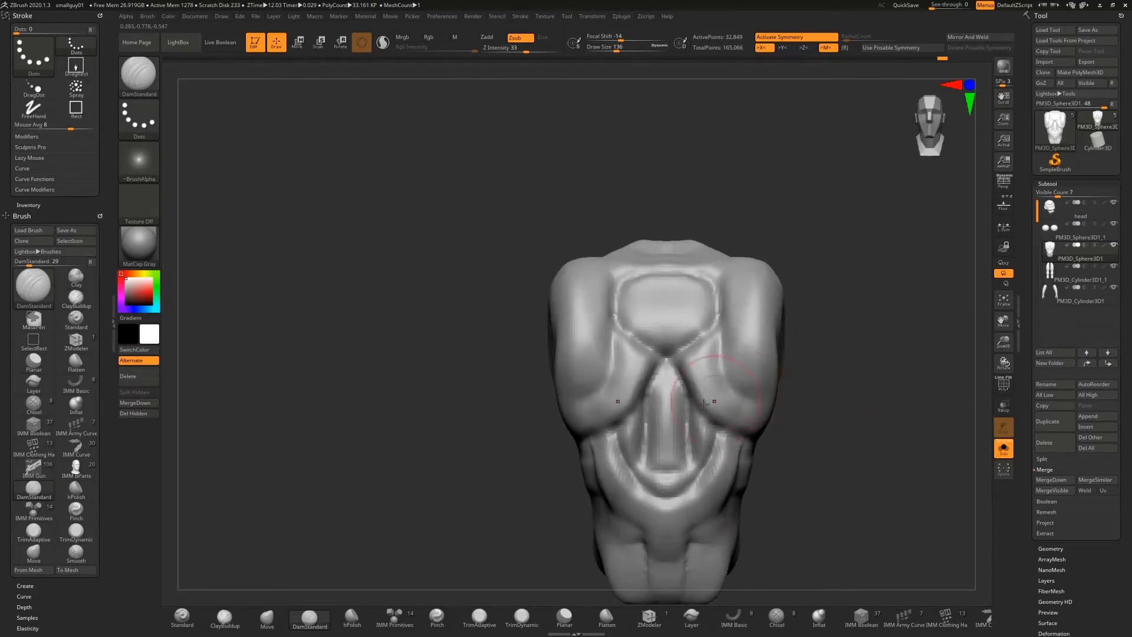
mouse_move(656, 372)
left_mouse_down("shift")
mouse_move(666, 466)
mouse_move(667, 413)
left_mouse_up("shift")
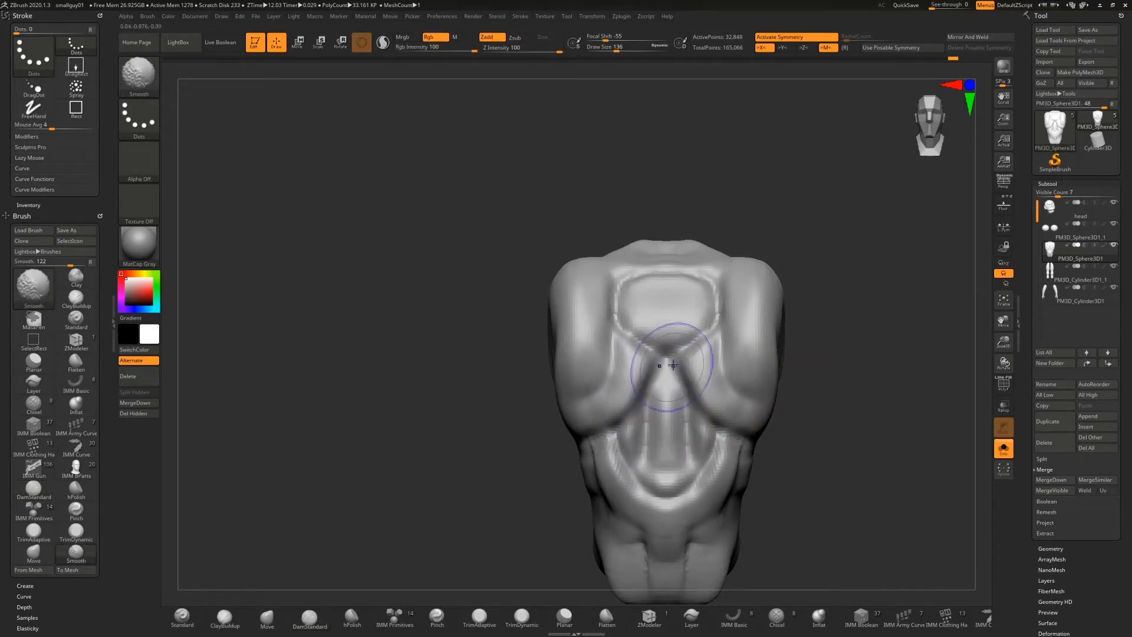
Step: Pull the inner edges of the lower chest muscles together towards the torso's centre line with the Move brush
left_click_drag(815, 330, 599, 437)
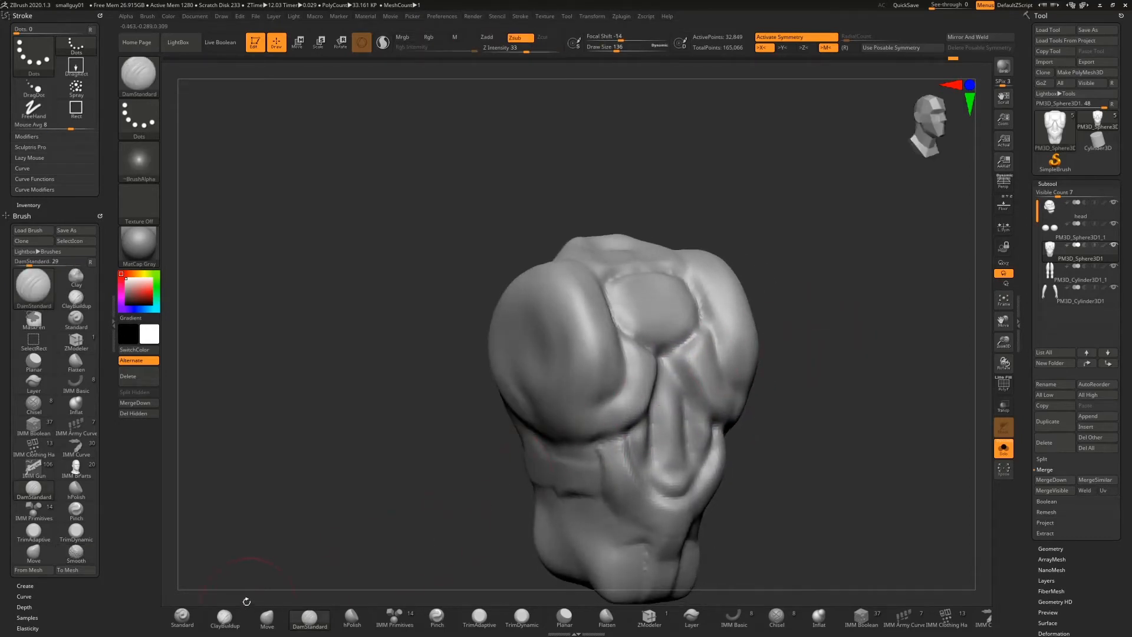
left_click(267, 618)
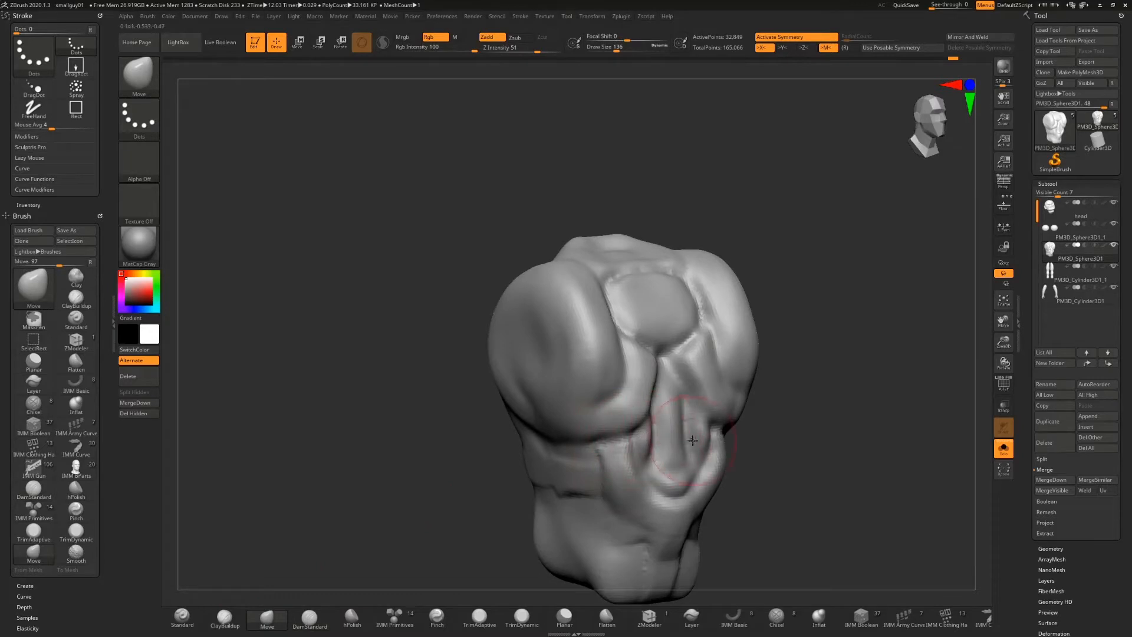
left_click_drag(763, 389, 725, 393)
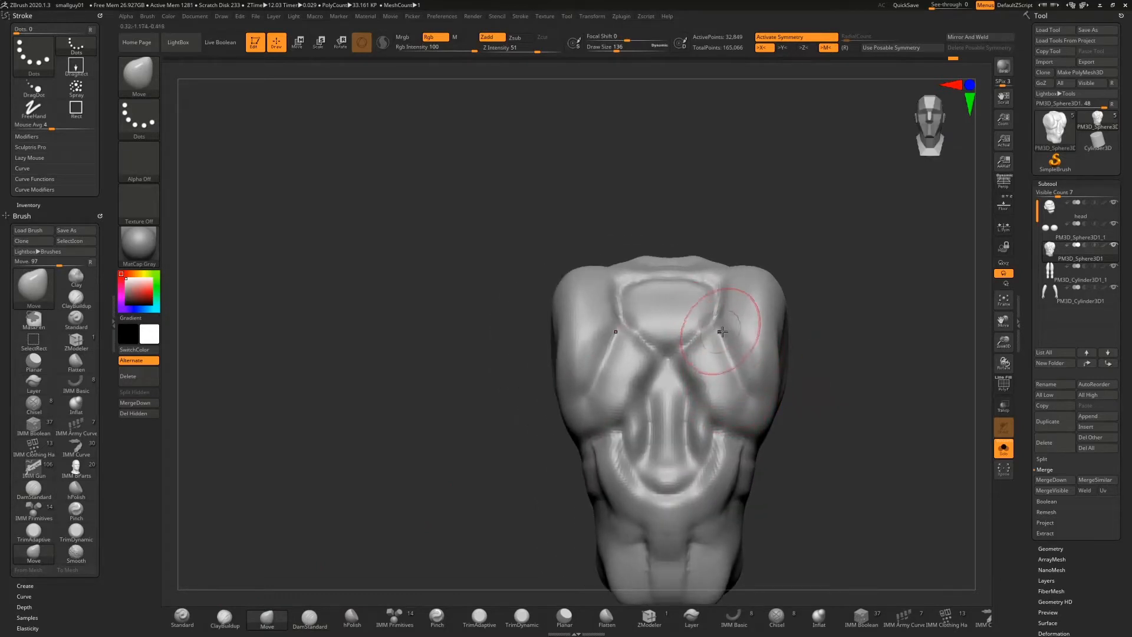
mouse_move(826, 299)
left_mouse_down()
mouse_move(651, 480)
mouse_move(685, 500)
left_mouse_up()
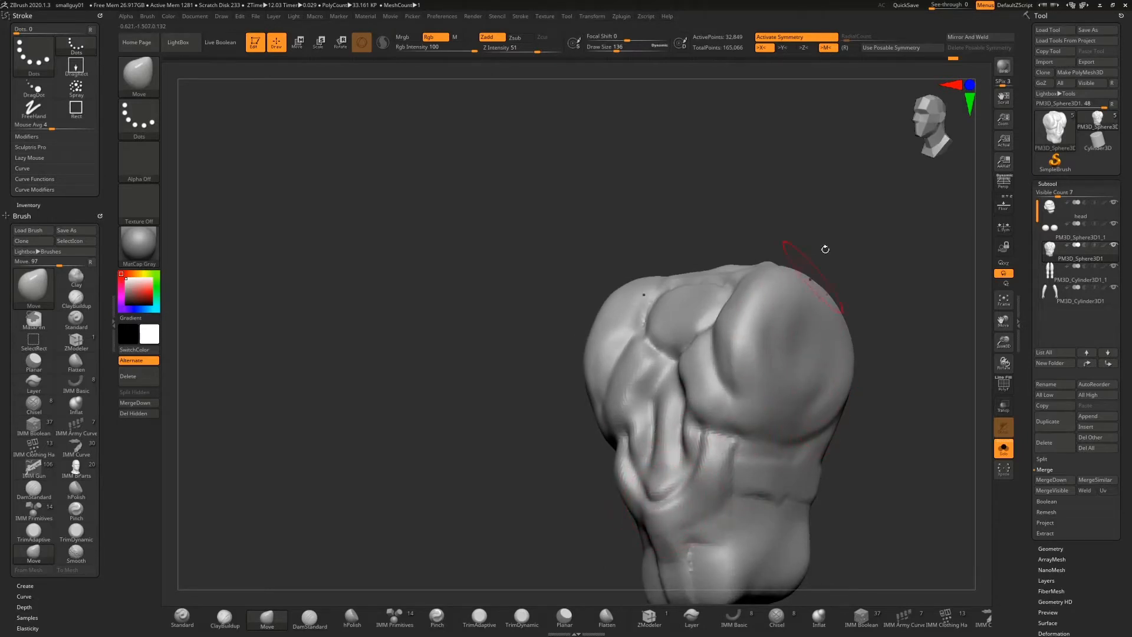
left_click_drag(826, 249, 718, 320)
left_click_drag(659, 509, 643, 504)
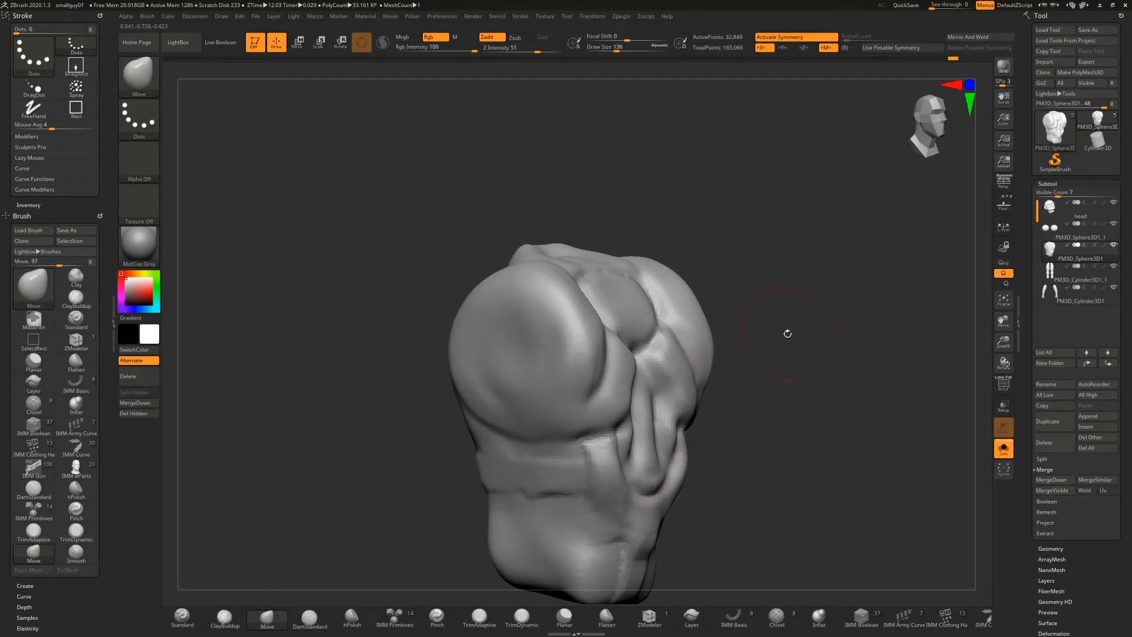
mouse_move(787, 334)
left_mouse_down()
mouse_move(609, 374)
mouse_move(639, 378)
mouse_move(653, 359)
left_mouse_up()
mouse_move(638, 415)
left_mouse_down()
mouse_move(656, 410)
mouse_move(652, 426)
left_mouse_up()
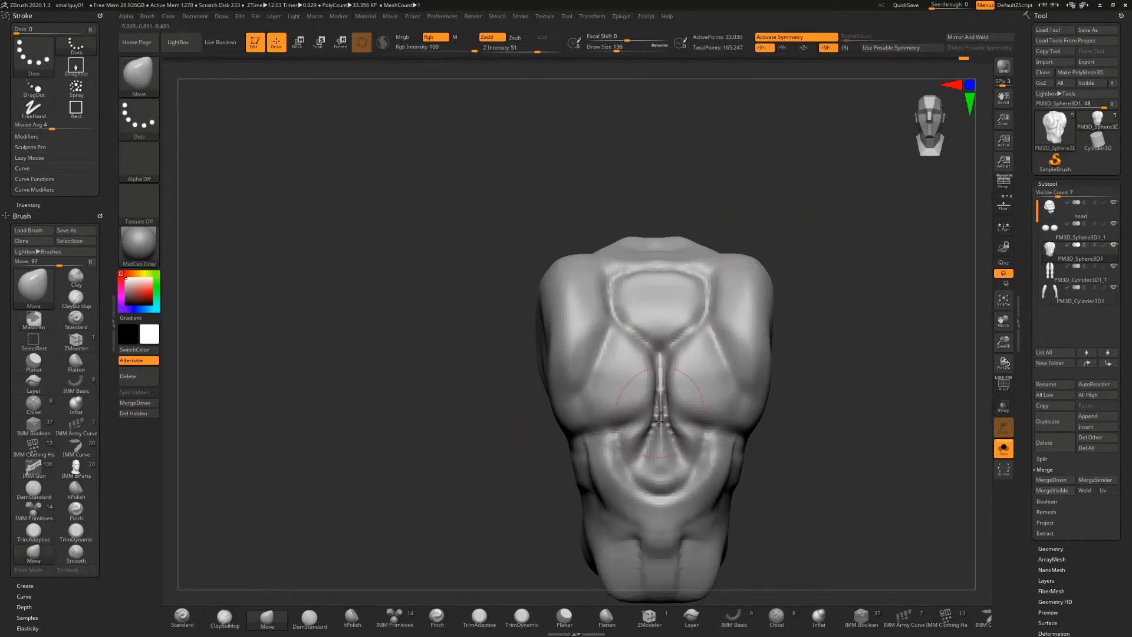
Step: Carve the cleft between the lower chest muscles with DamStandard, smoothing it and remeshing the torso with DynaMesh
left_click(309, 617)
left_click_drag(659, 433, 658, 367)
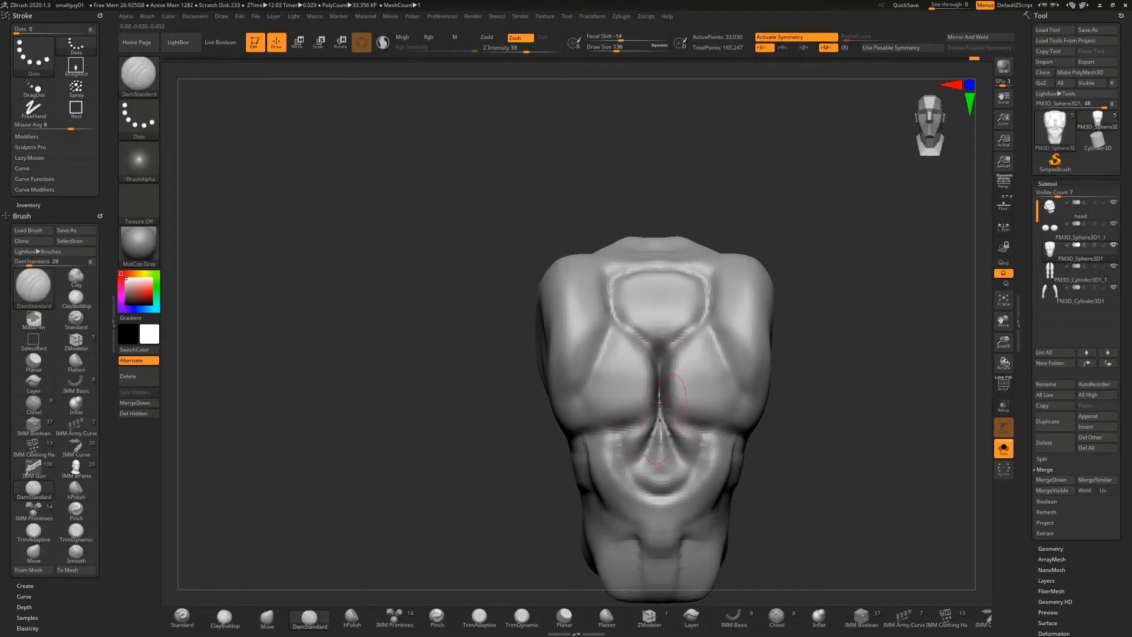
key("shift")
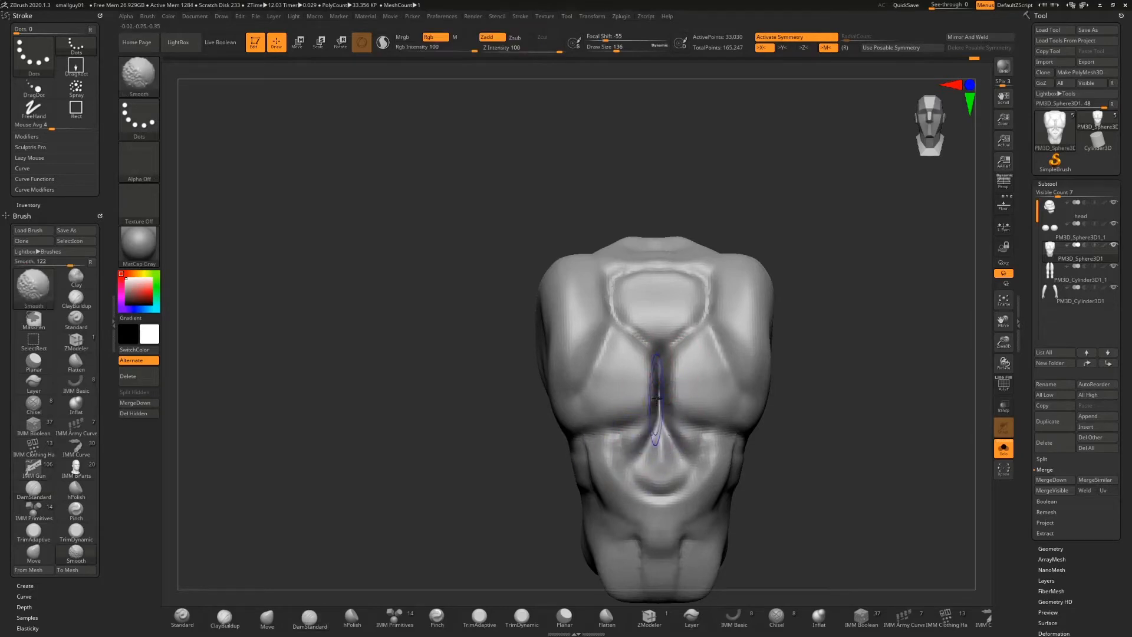
left_click_drag(653, 374, 660, 362, "shift")
left_click_drag(723, 182, 749, 208, "ctrl")
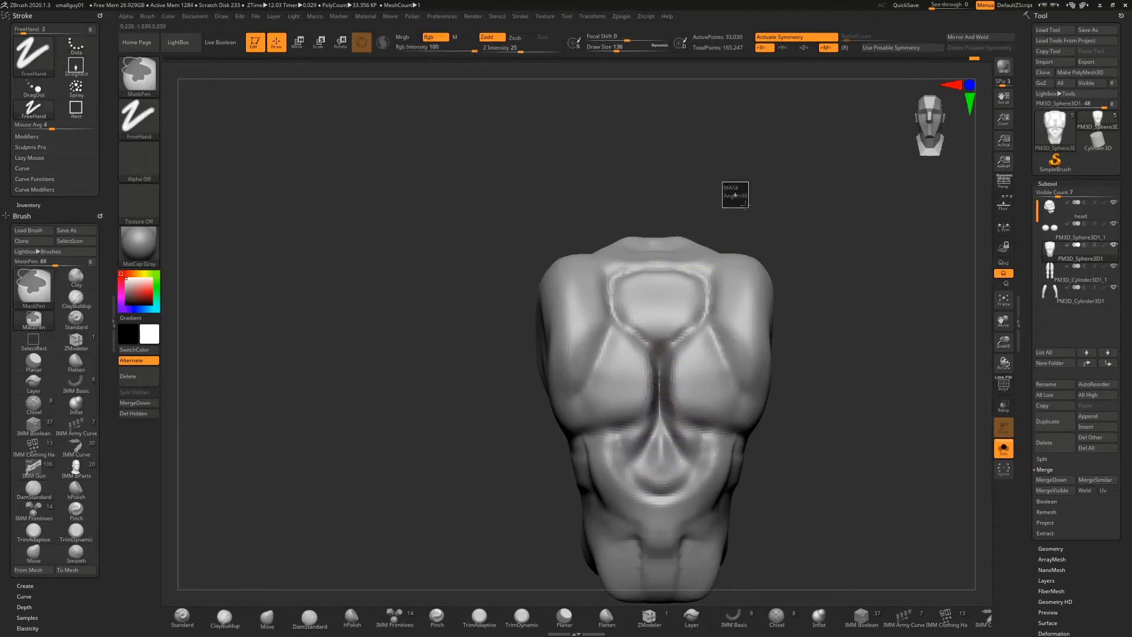
key("shift")
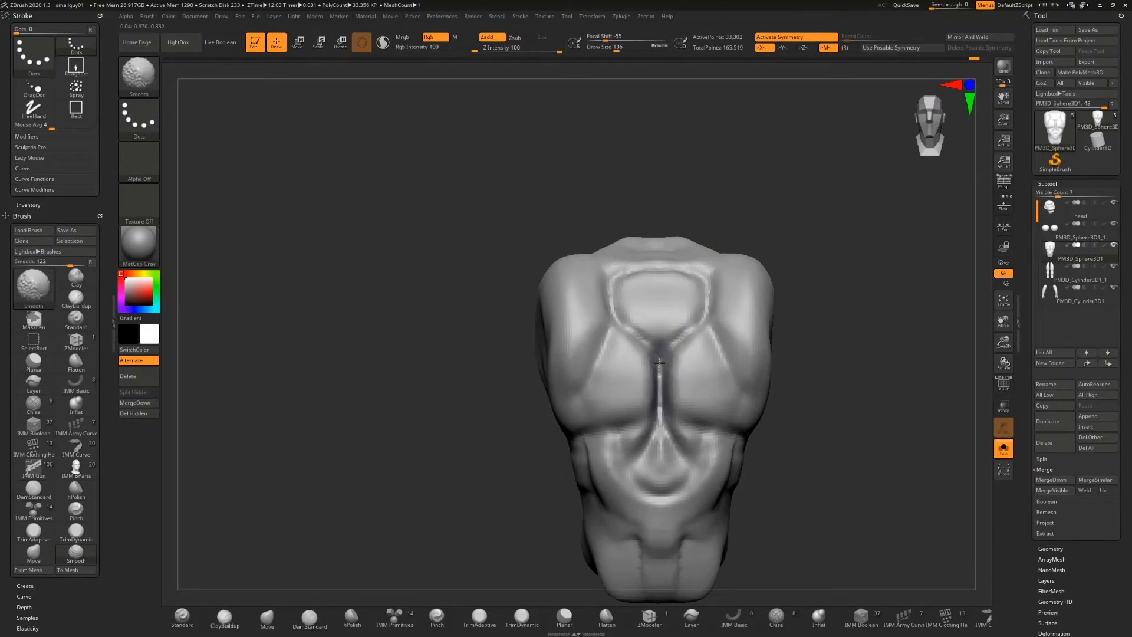
left_click_drag(661, 384, 660, 371, "shift")
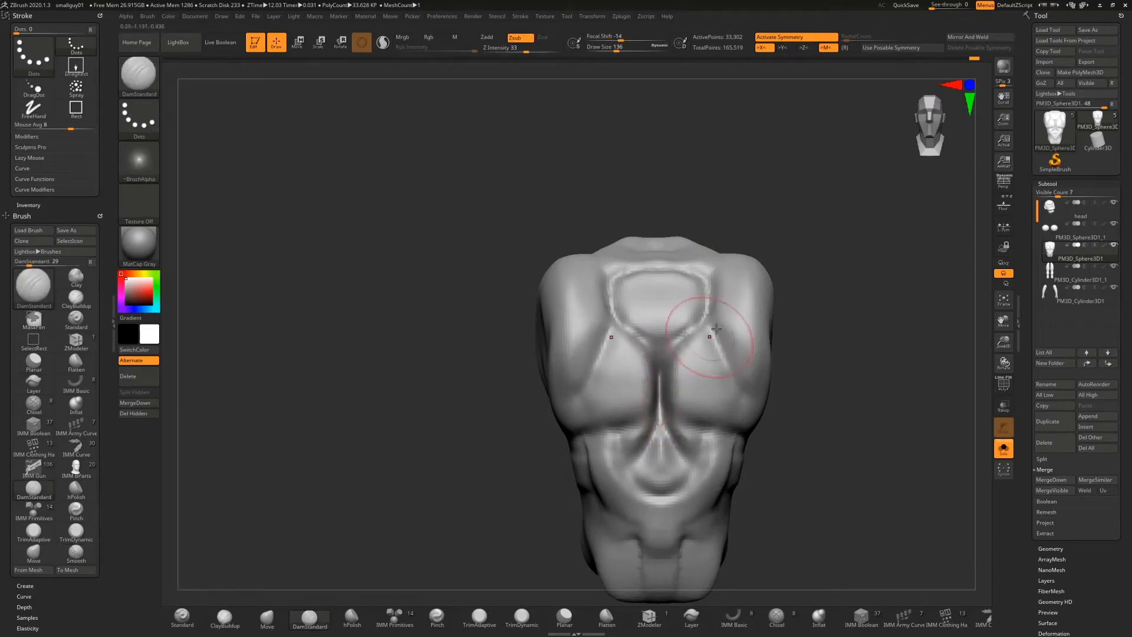
mouse_move(764, 194)
left_mouse_down()
mouse_move(784, 190)
mouse_move(751, 192)
mouse_move(763, 195)
left_mouse_up()
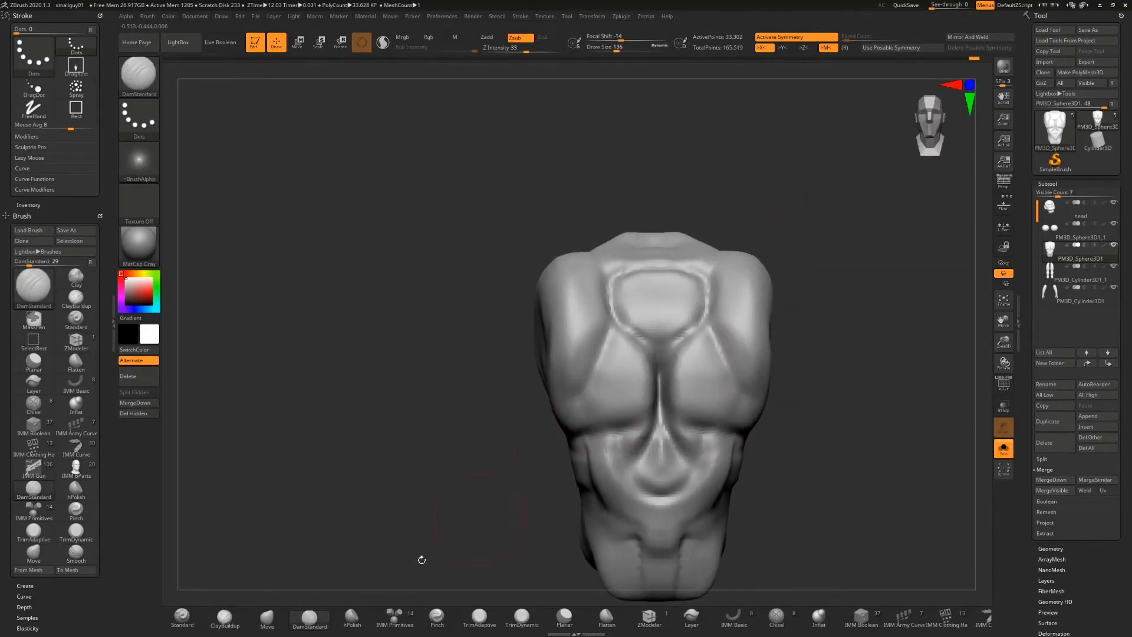
Step: Fill the deep cleft between the lower chest muscles with ClayBuildup and smooth the filled area
left_click(268, 617)
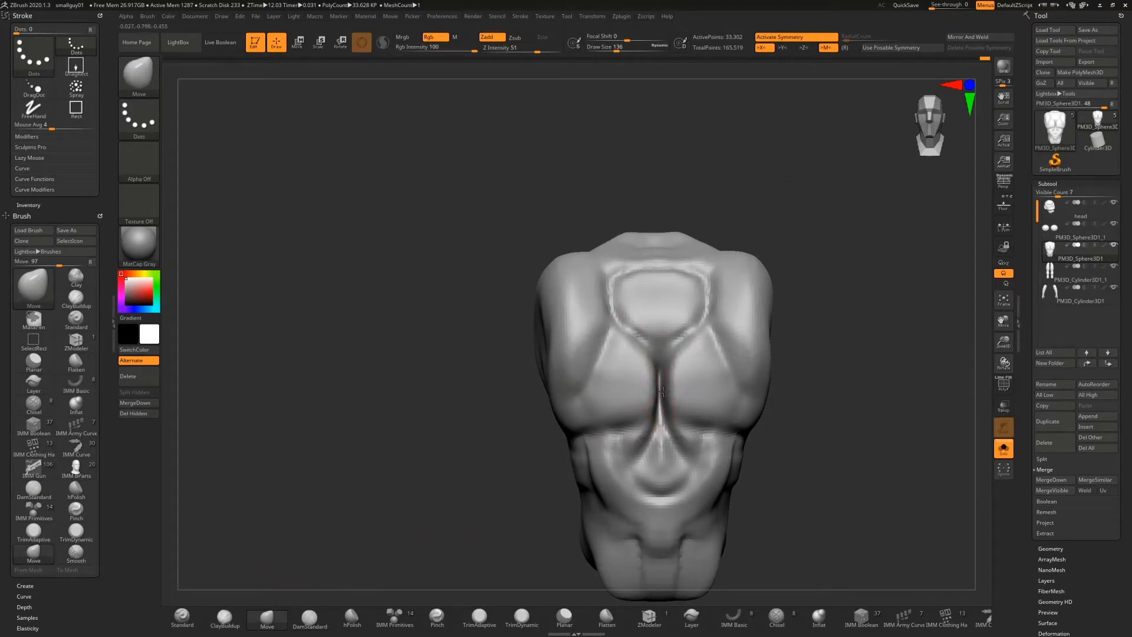
left_click(225, 617)
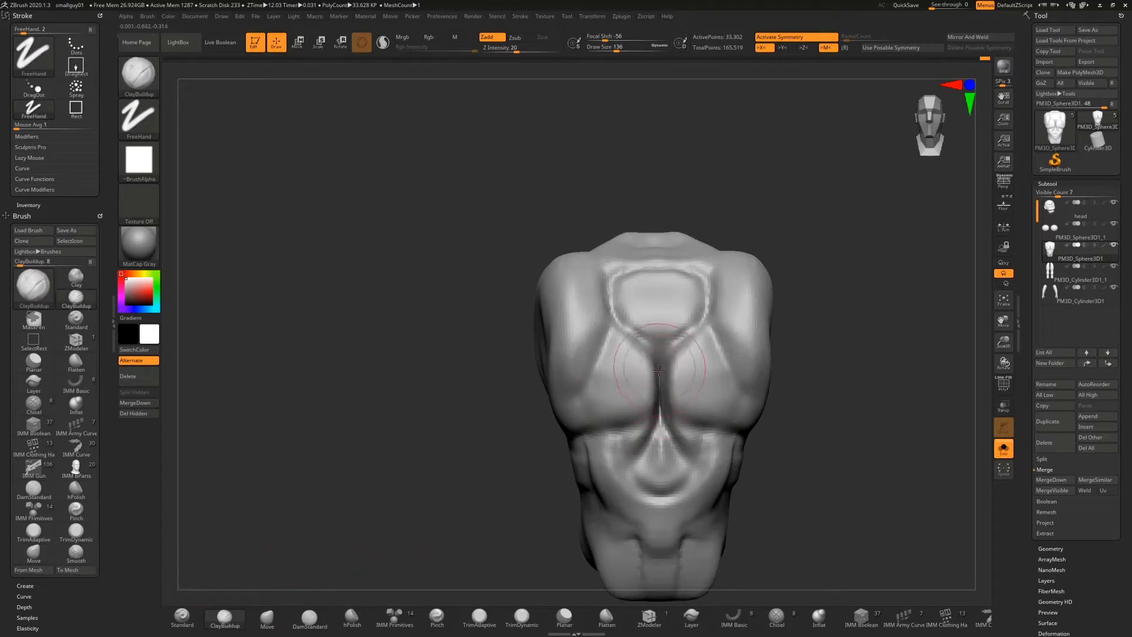
key("shift")
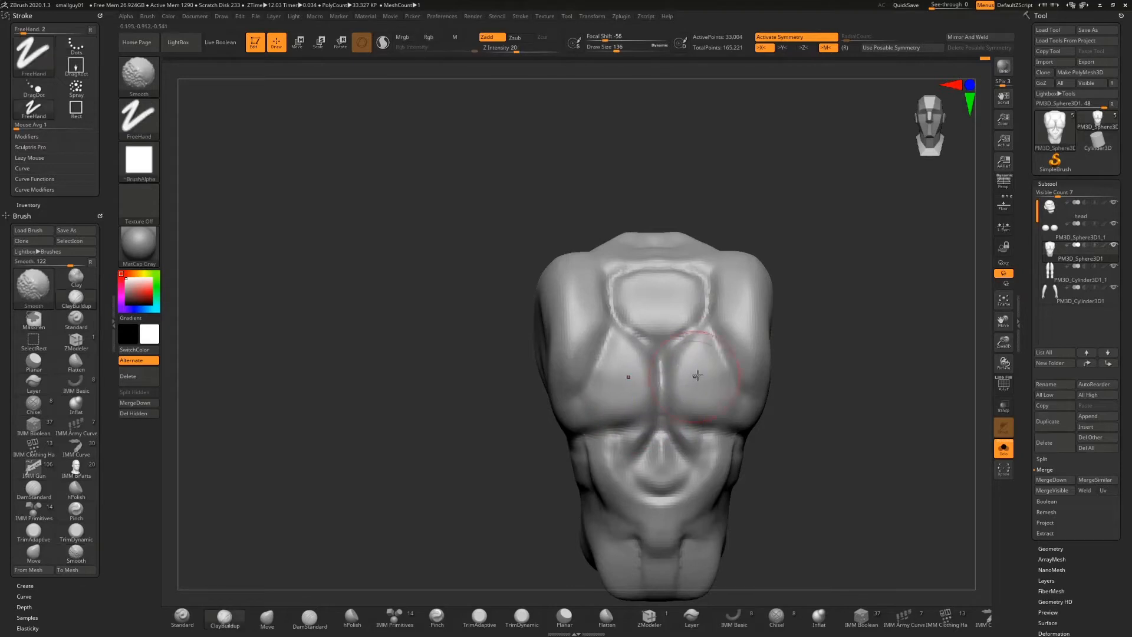
left_click_drag(885, 242, 862, 228)
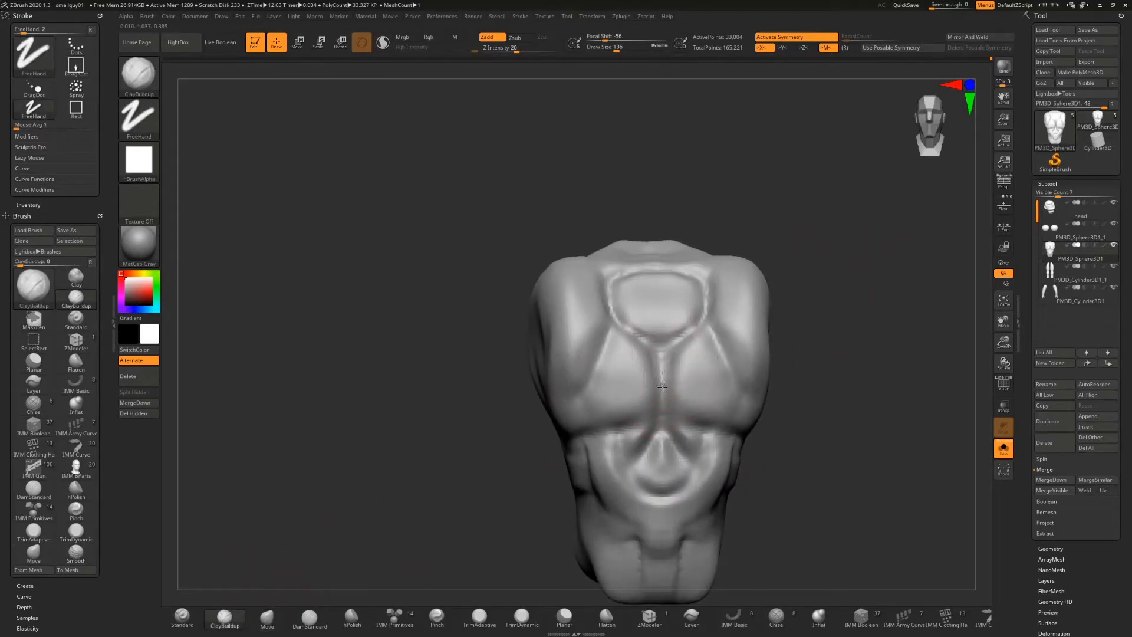
key("shift")
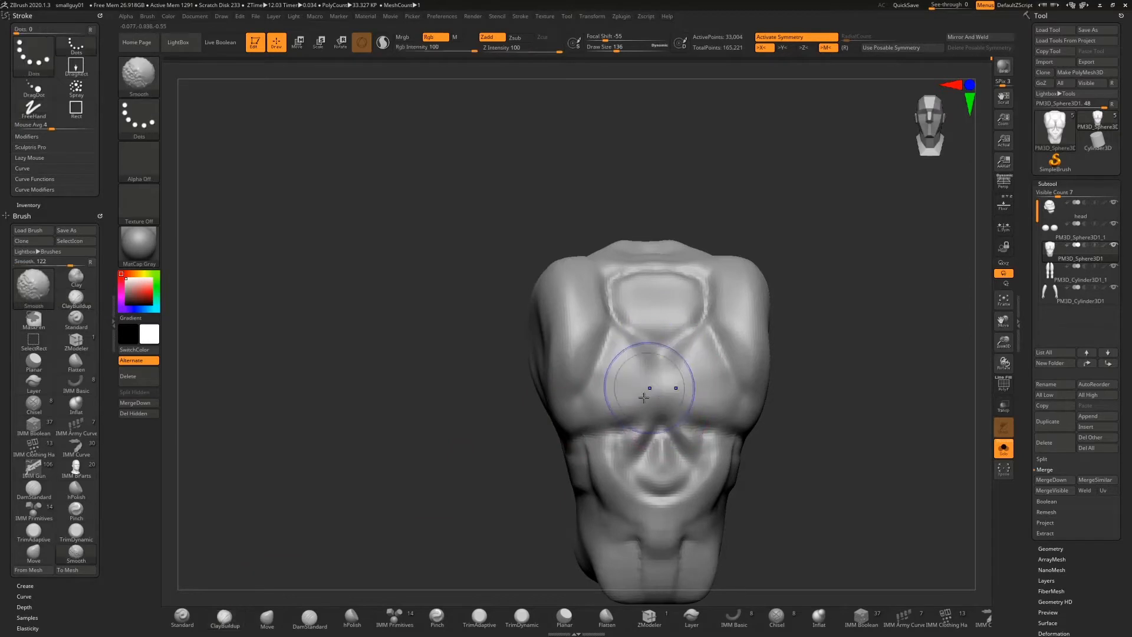
Step: Carve a thin centre line from the upper chest panel's lower point down between the chest muscles with DamStandard, and adjust the muscles with Move
left_click(310, 616)
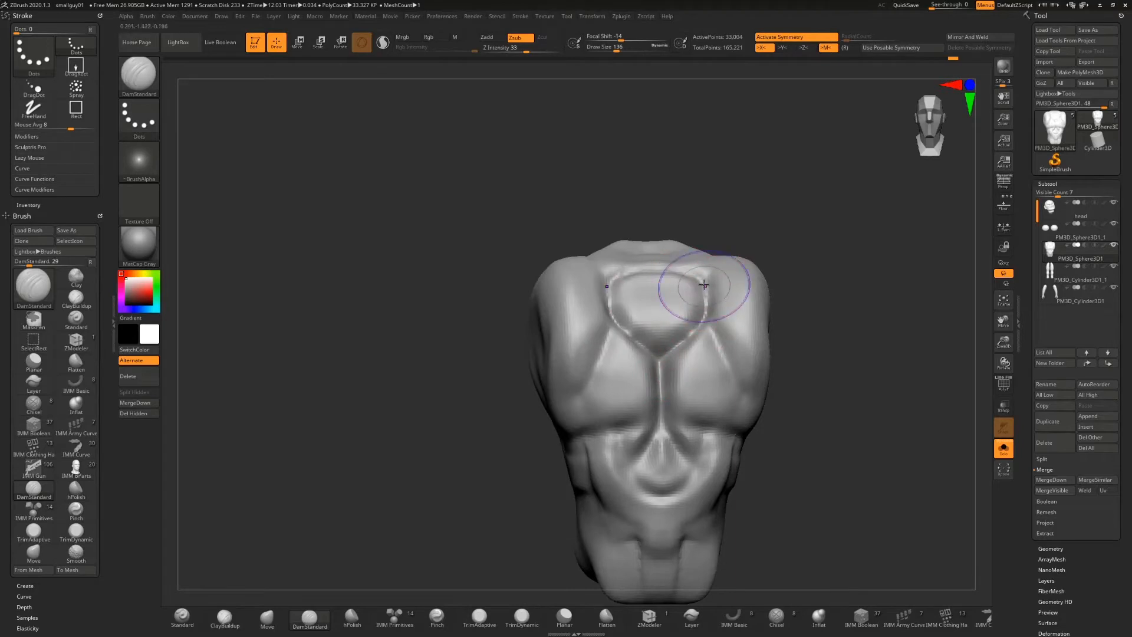
mouse_move(844, 248)
left_mouse_down()
mouse_move(905, 246)
mouse_move(836, 250)
left_mouse_up()
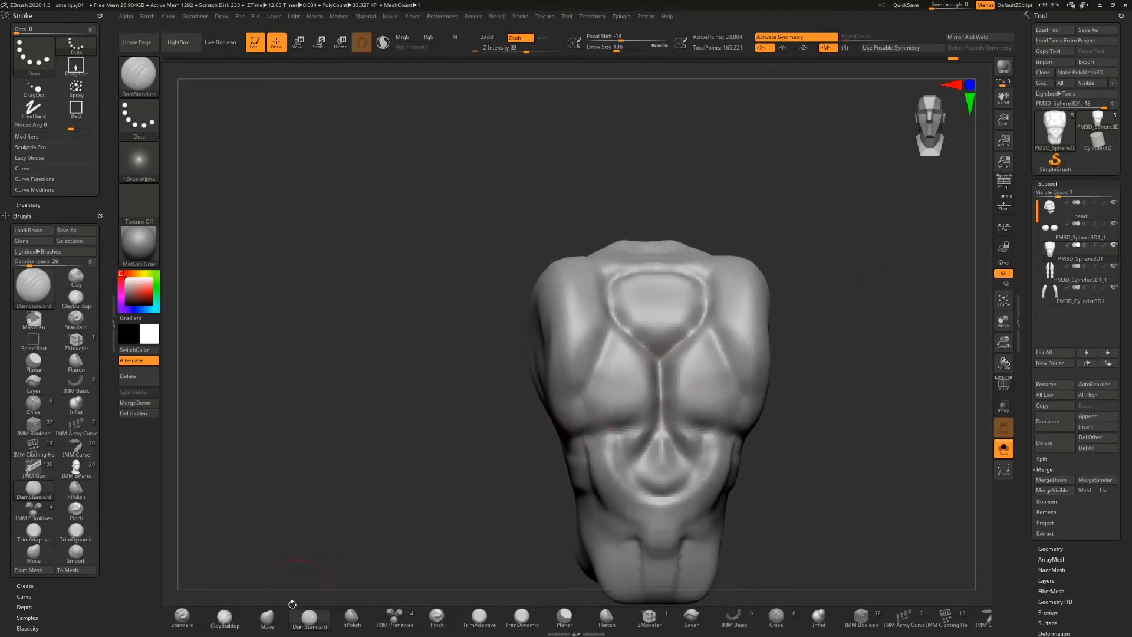
left_click(267, 617)
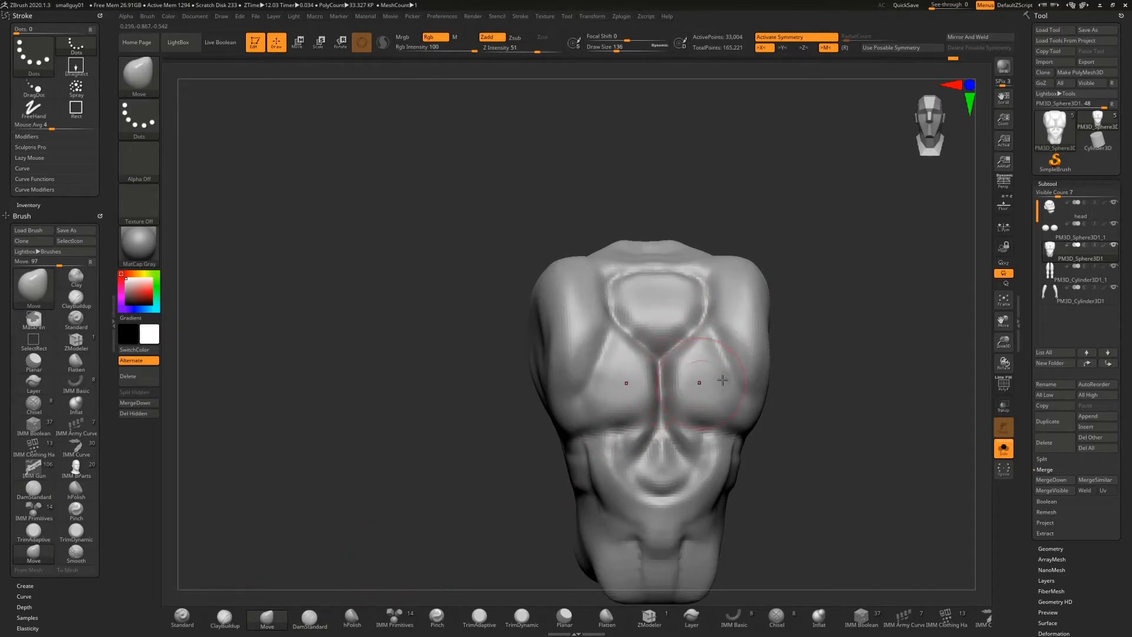
mouse_move(791, 345)
left_mouse_down()
mouse_move(775, 328)
mouse_move(787, 312)
mouse_move(808, 321)
mouse_move(788, 339)
mouse_move(804, 393)
mouse_move(809, 380)
mouse_move(779, 372)
left_mouse_up()
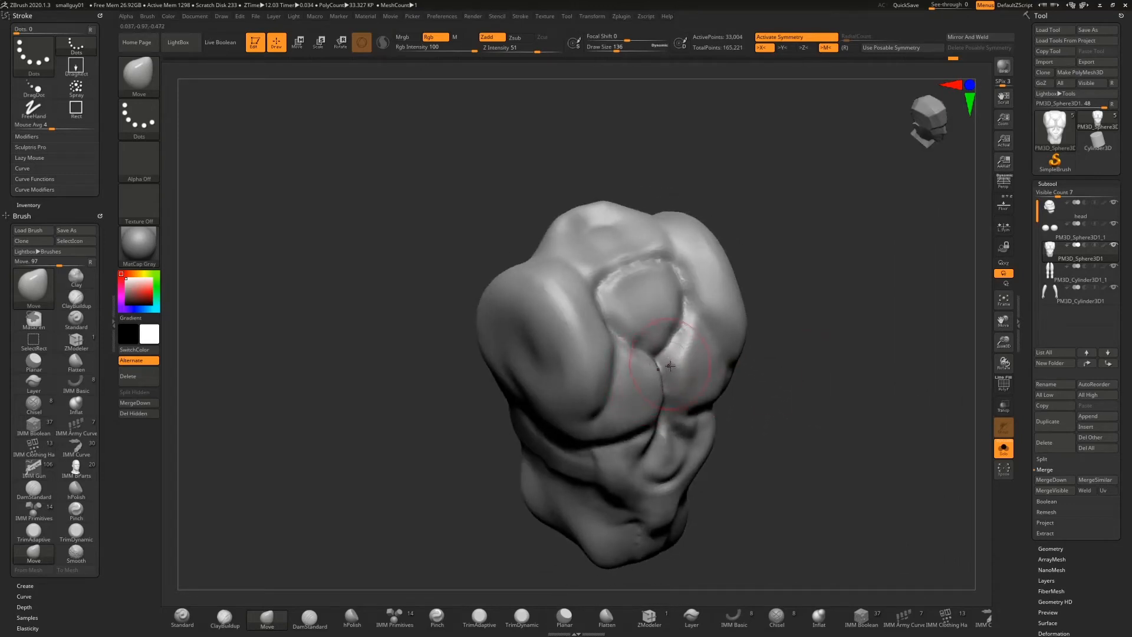
left_click_drag(791, 394, 744, 332)
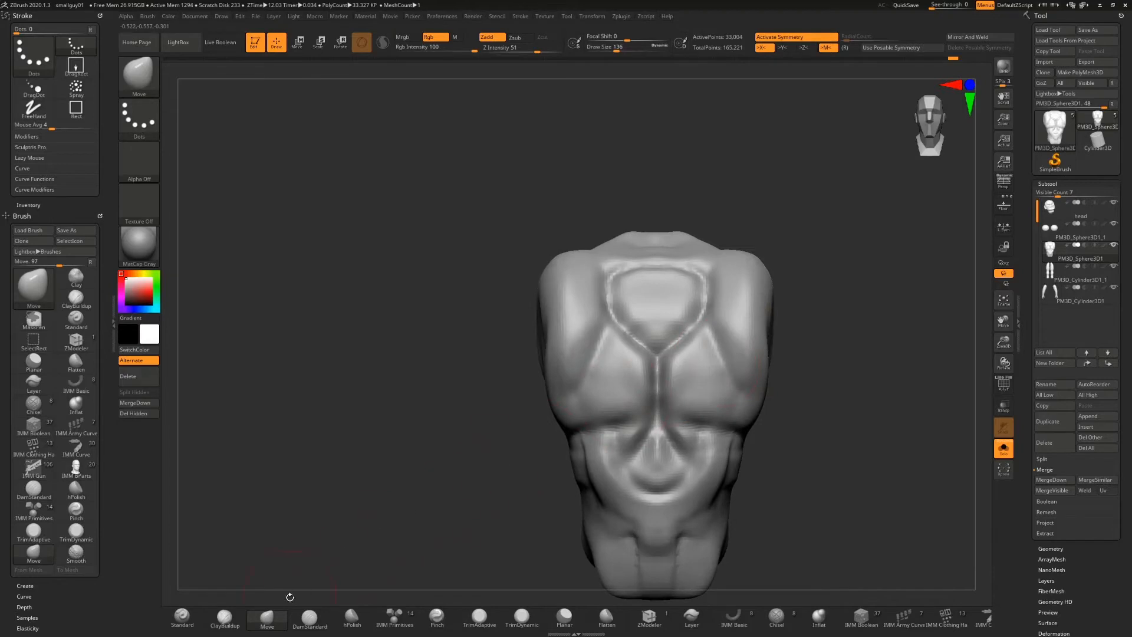
Step: Fill the line between the chest muscles with ClayBuildup and recarve it cleanly along the centre with DamStandard
left_click(225, 617)
left_click(310, 618)
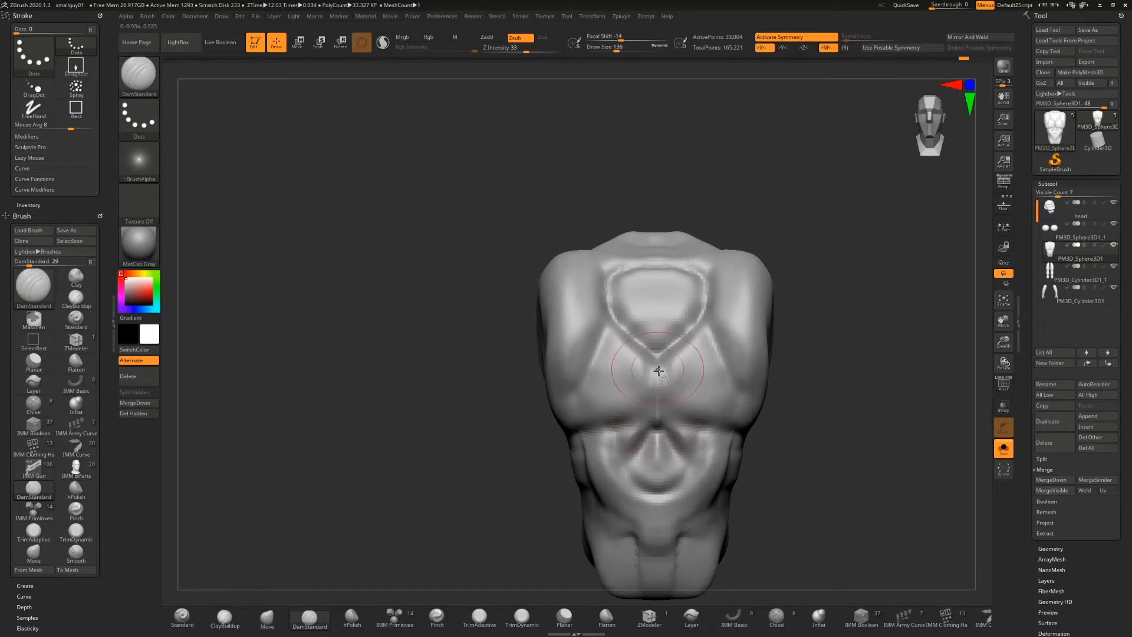
mouse_move(787, 336)
left_mouse_down()
mouse_move(822, 310)
mouse_move(773, 321)
left_mouse_up()
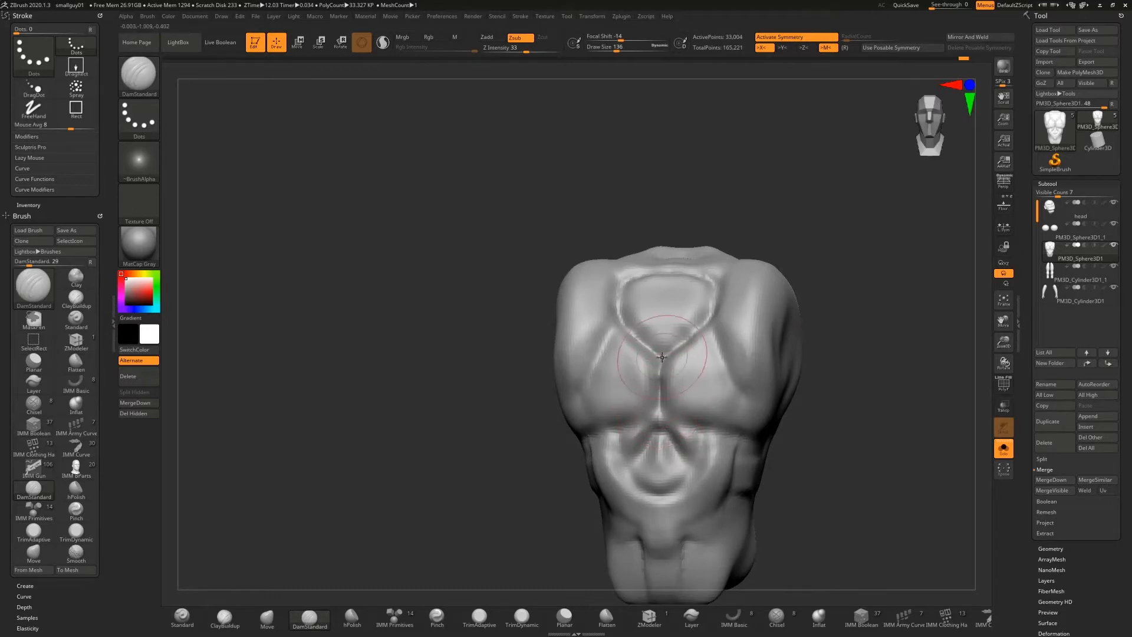
left_click_drag(662, 360, 660, 411, "shift")
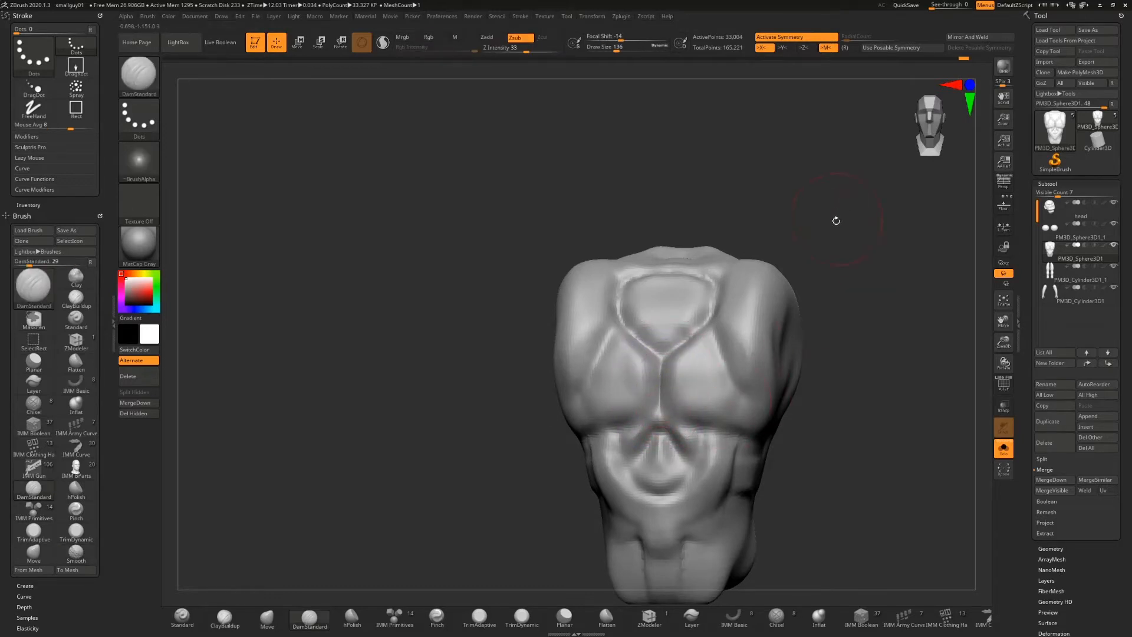
Step: Carve the lower and outer borders of both lower chest muscles with DamStandard
mouse_move(837, 221)
left_mouse_down()
mouse_move(790, 230)
mouse_move(816, 235)
left_mouse_up()
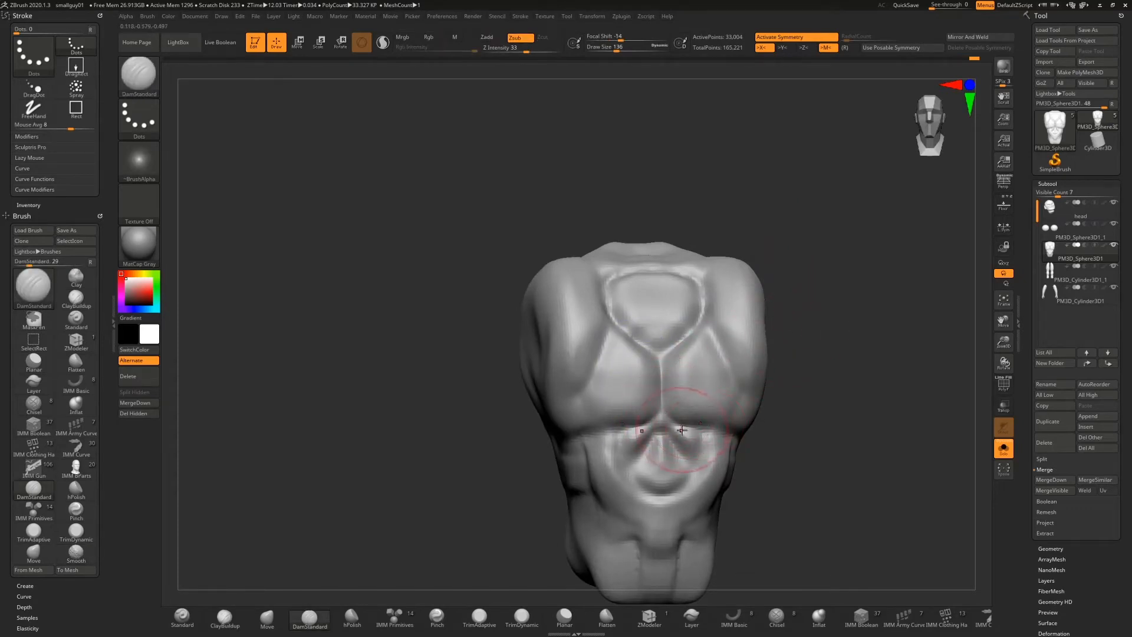
left_click_drag(723, 419, 744, 397)
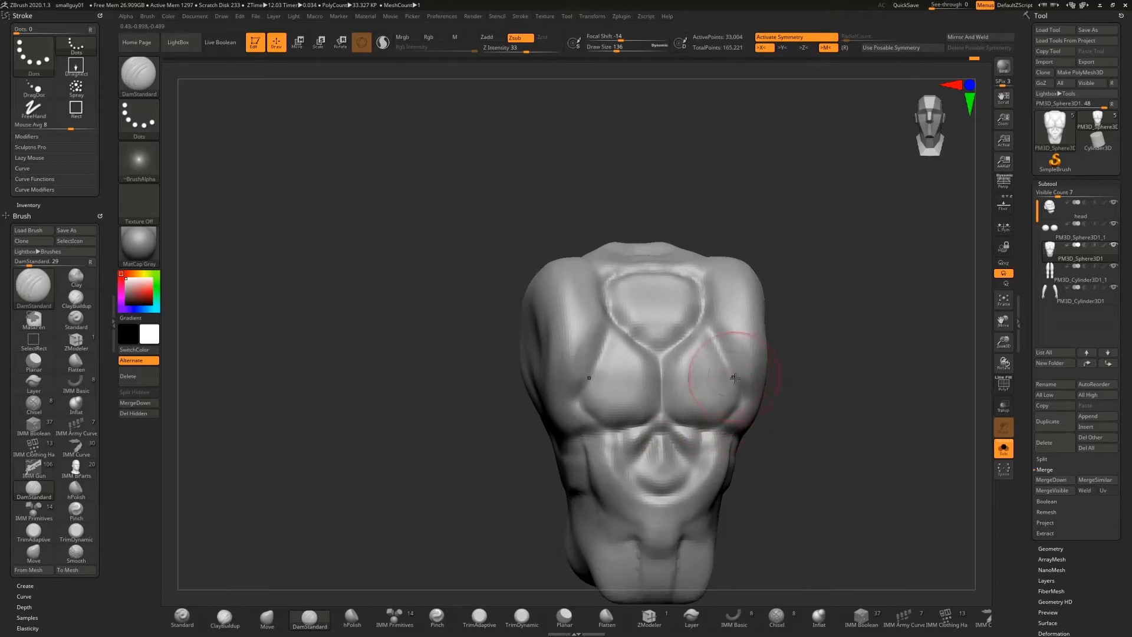
left_click_drag(715, 348, 735, 386)
left_click_drag(836, 282, 906, 328)
Step: Show the whole character, then deepen the outer chest borders and carve horizontal grooves along the sides of the ribcage with DamStandard
left_click(1004, 442)
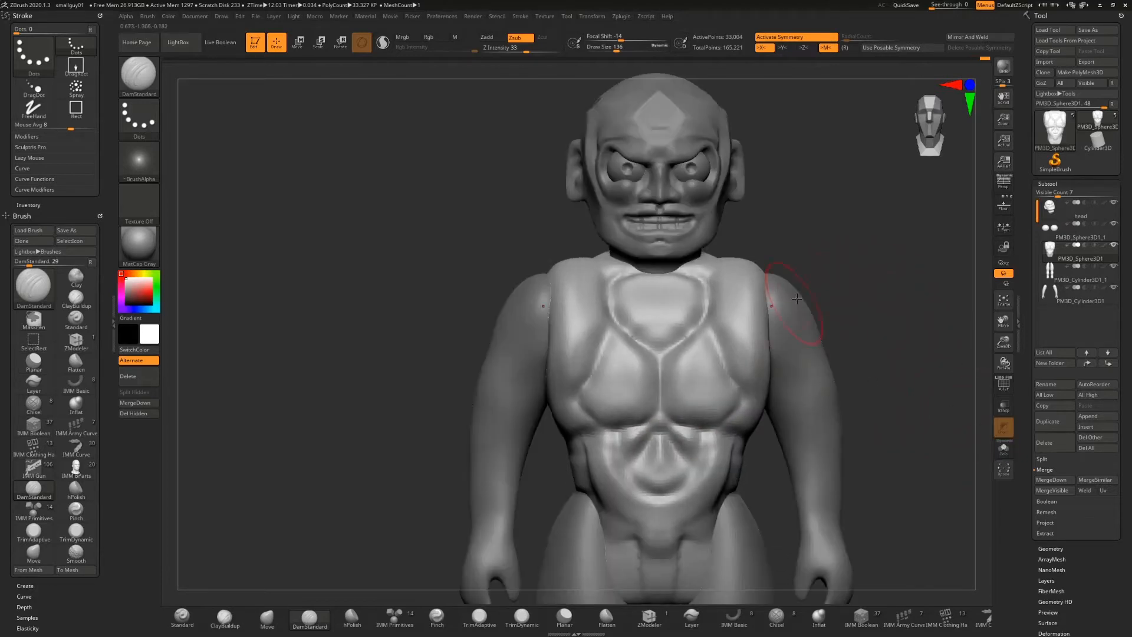
mouse_move(767, 289)
left_mouse_down()
mouse_move(814, 247)
mouse_move(753, 269)
left_mouse_up()
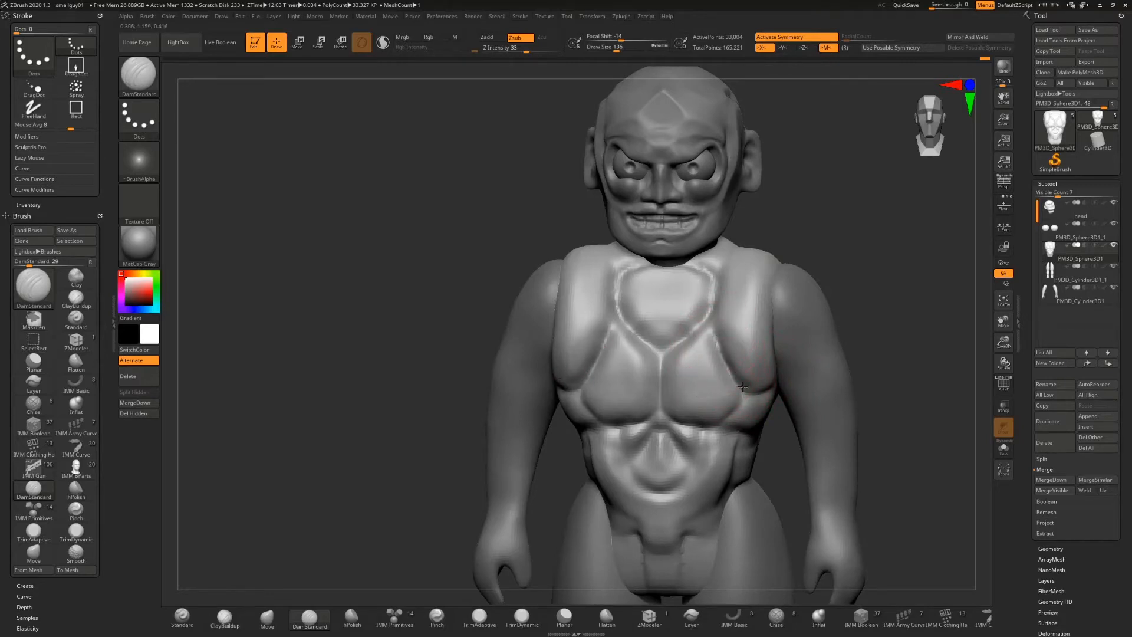
mouse_move(824, 284)
left_mouse_down()
mouse_move(736, 255)
mouse_move(795, 230)
mouse_move(737, 277)
left_mouse_up()
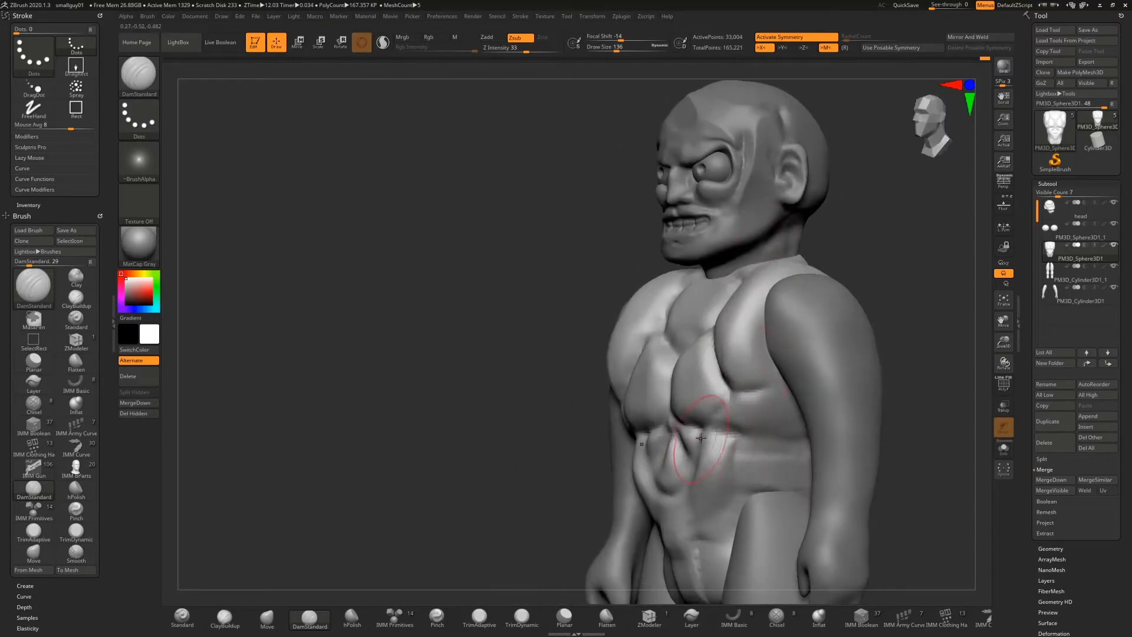
left_click_drag(736, 432, 760, 451)
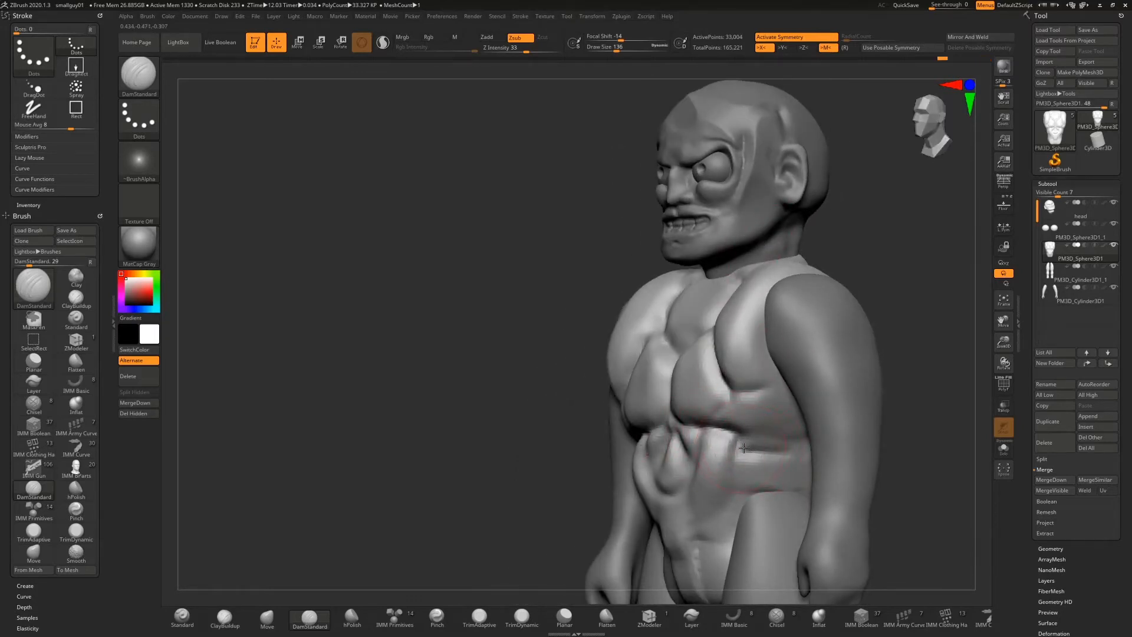
right_click_drag(819, 409, 921, 260)
Step: Isolate the torso, carve the upper waist groove around the side and back with DamStandard, and smooth its edges
left_click(1006, 445)
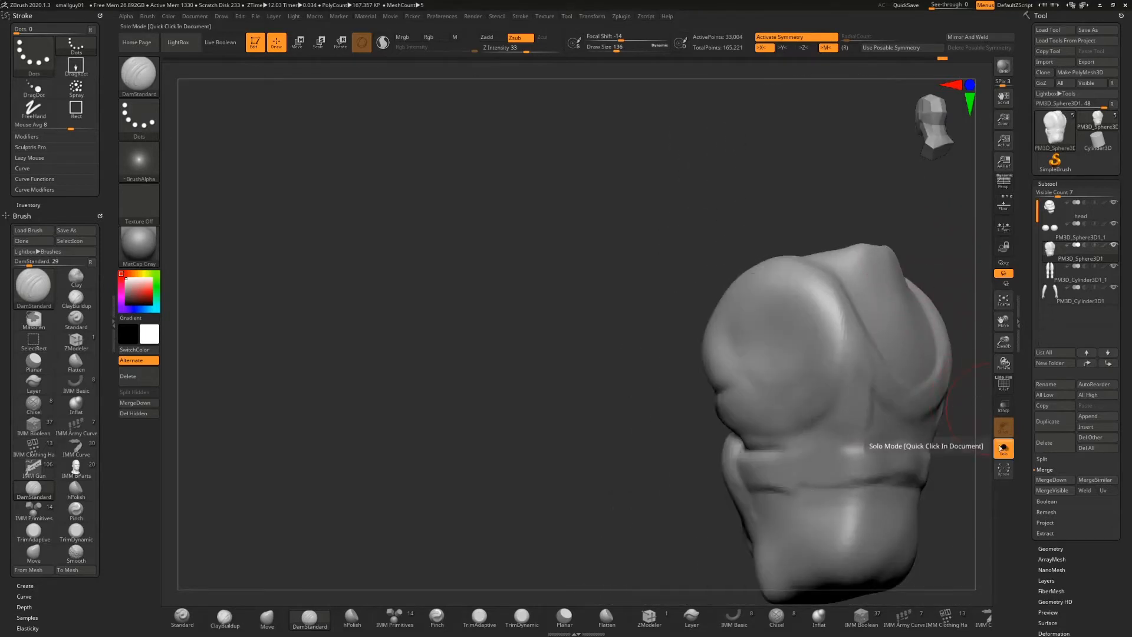
mouse_move(737, 341)
right_mouse_down()
mouse_move(584, 330)
mouse_move(496, 344)
mouse_move(546, 372)
right_mouse_up()
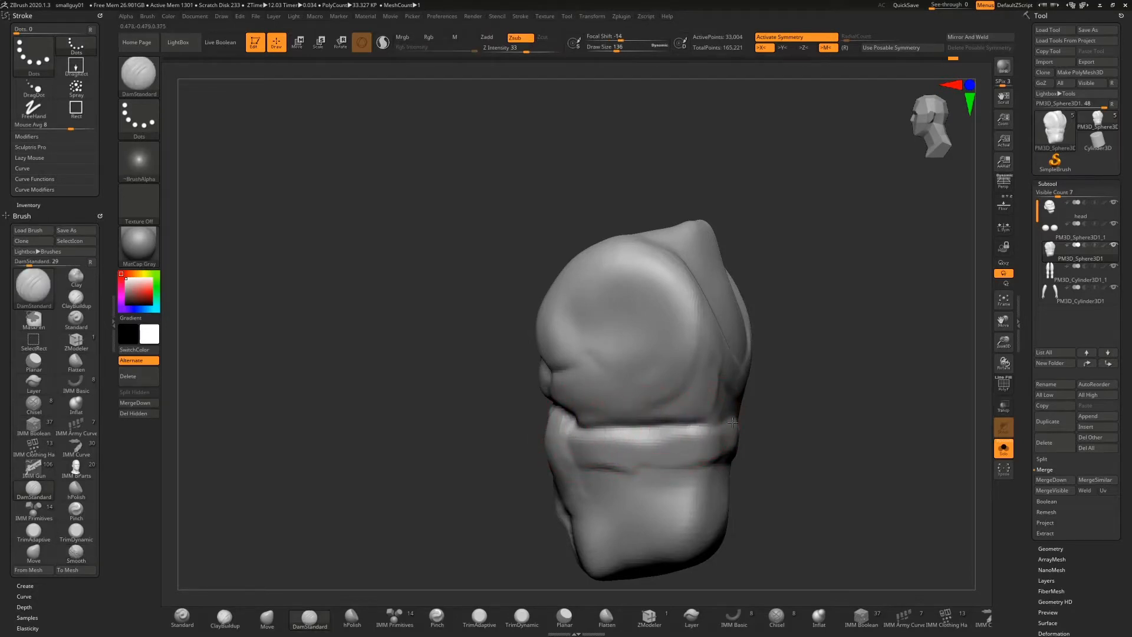
left_click_drag(831, 380, 778, 373)
left_click_drag(686, 422, 752, 423)
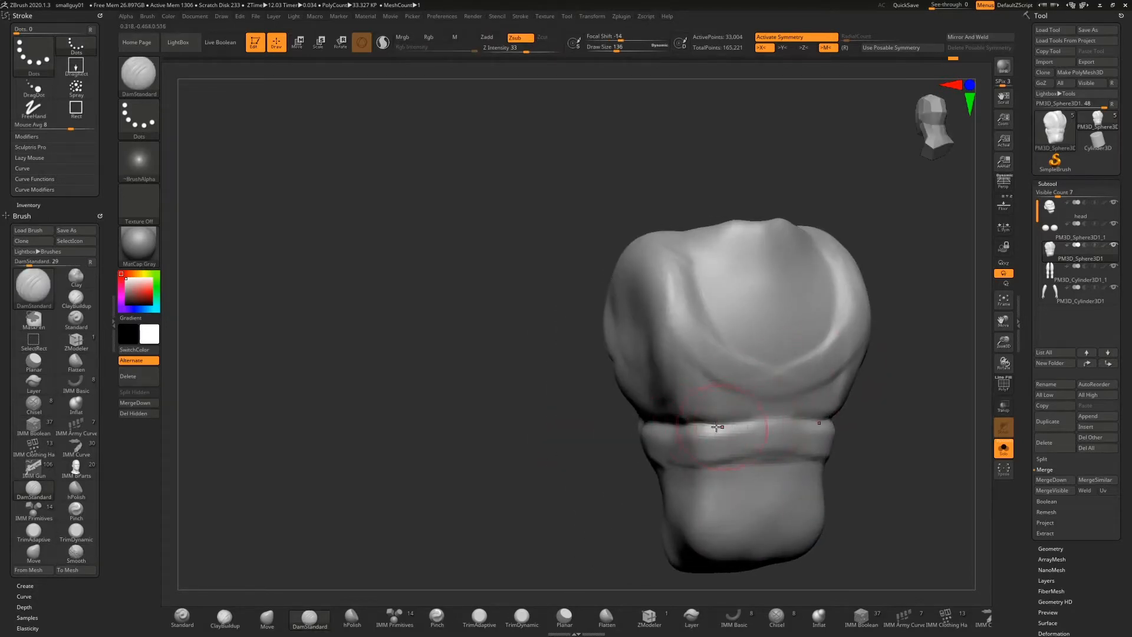
key("shift")
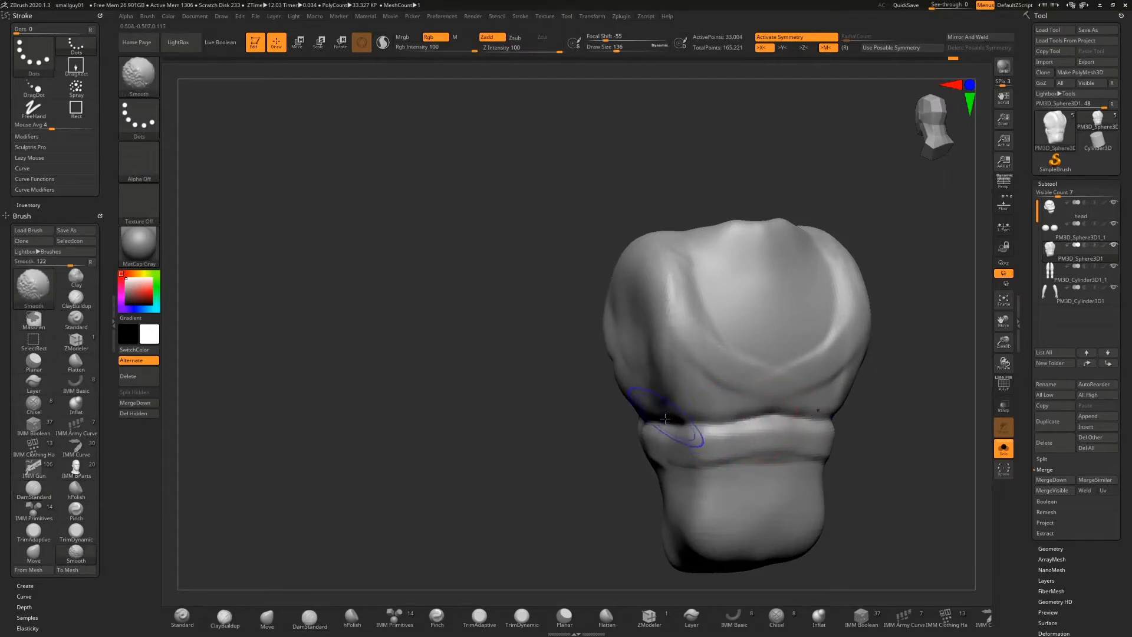
Step: Carve the lower waist groove along the sides and a vertical groove down the outer abdomen border with DamStandard, smoothing the band between
mouse_move(515, 489)
left_mouse_down()
mouse_move(670, 464)
mouse_move(650, 470)
left_mouse_up()
left_click_drag(653, 464, 681, 470)
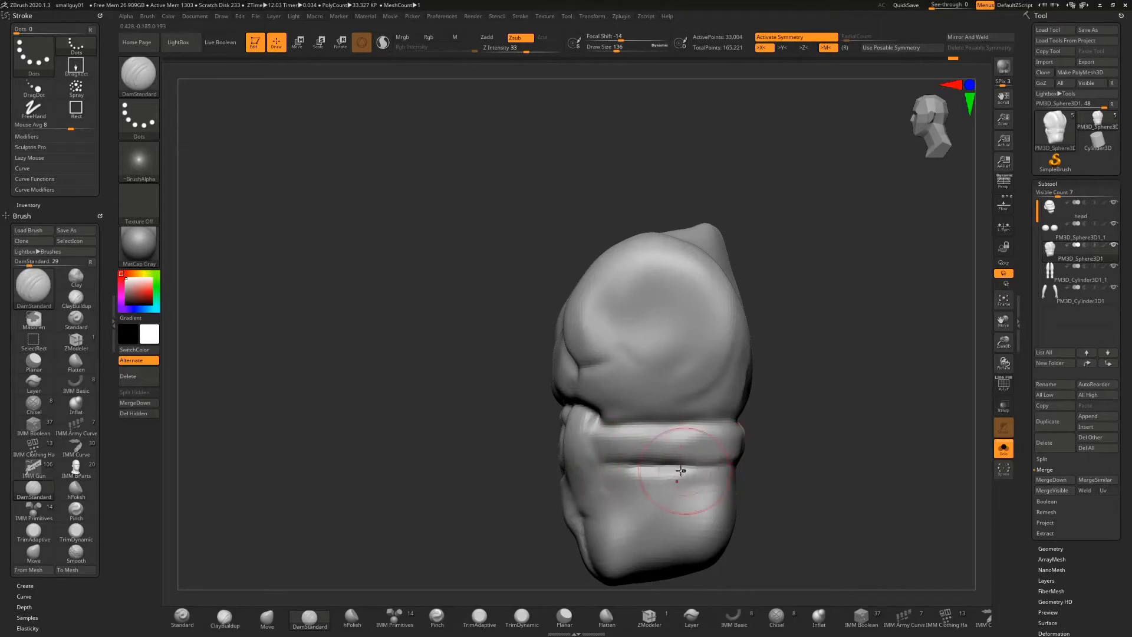
left_click_drag(605, 480, 616, 563)
left_click_drag(807, 337, 696, 384)
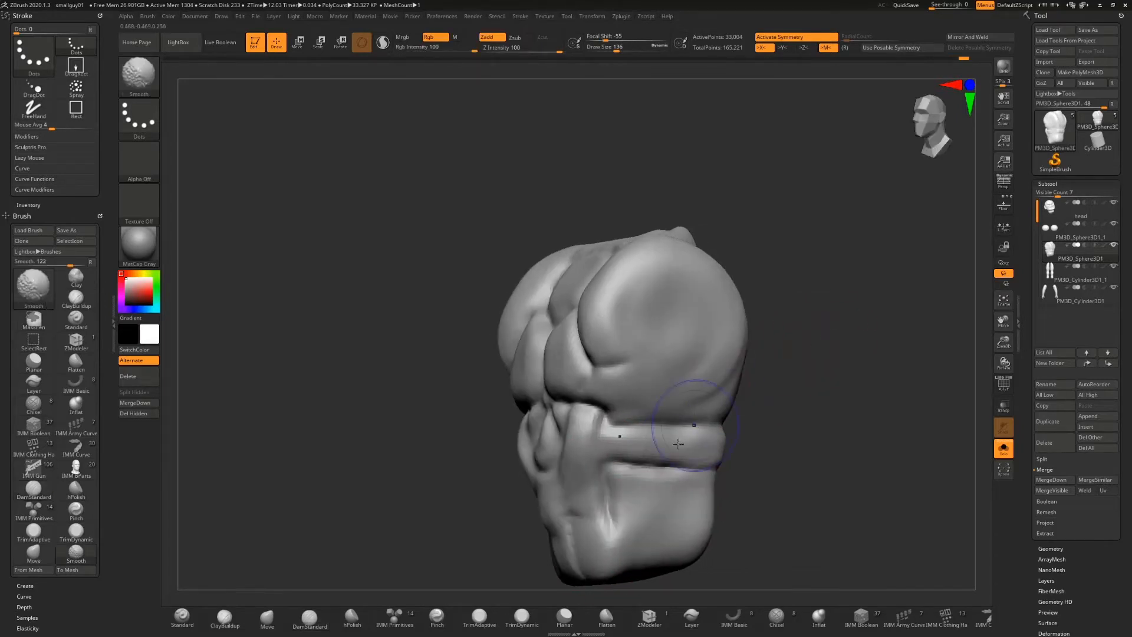
left_click_drag(782, 381, 731, 412)
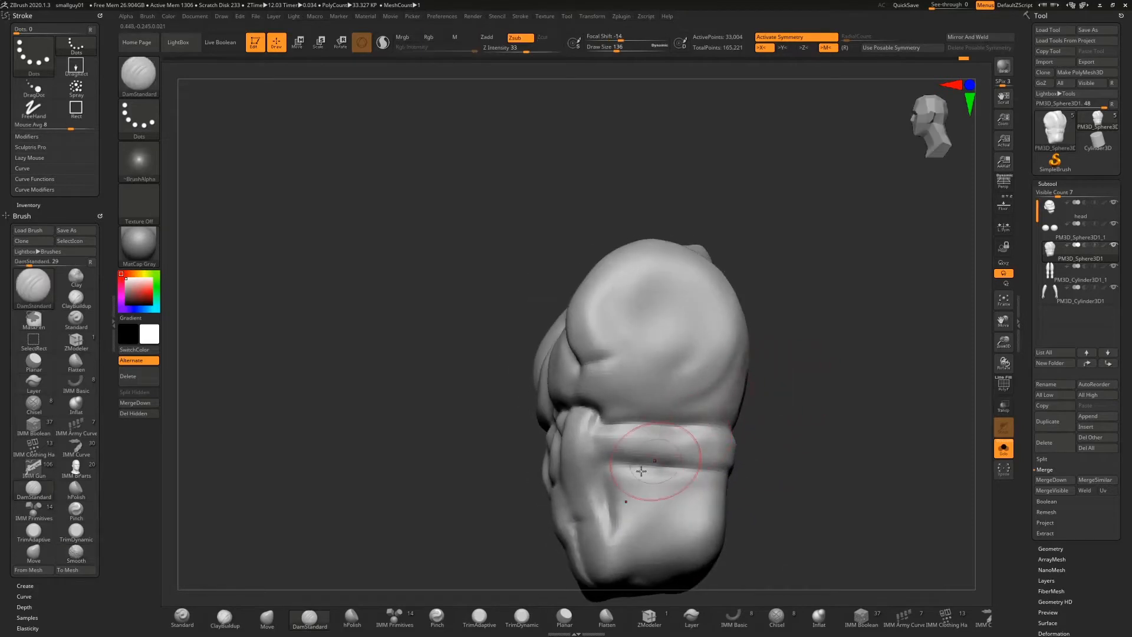
left_click_drag(624, 460, 605, 523)
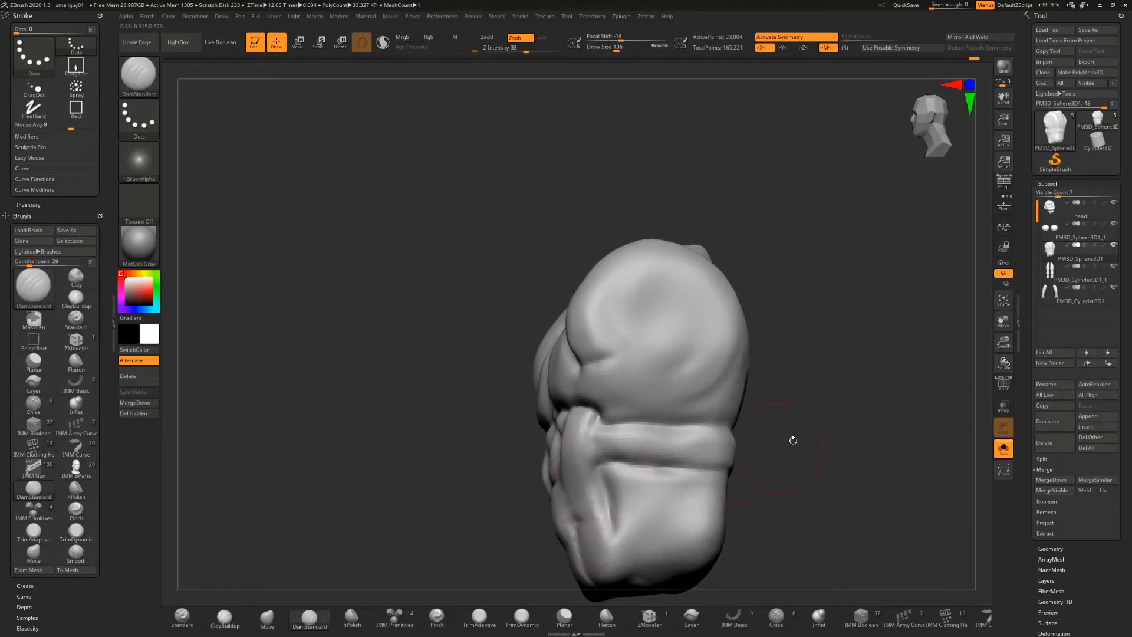
Step: Continue both horizontal waist grooves across the back with DamStandard and smooth the raised band between them
mouse_move(790, 439)
left_mouse_down()
mouse_move(607, 468)
mouse_move(733, 455)
left_mouse_up()
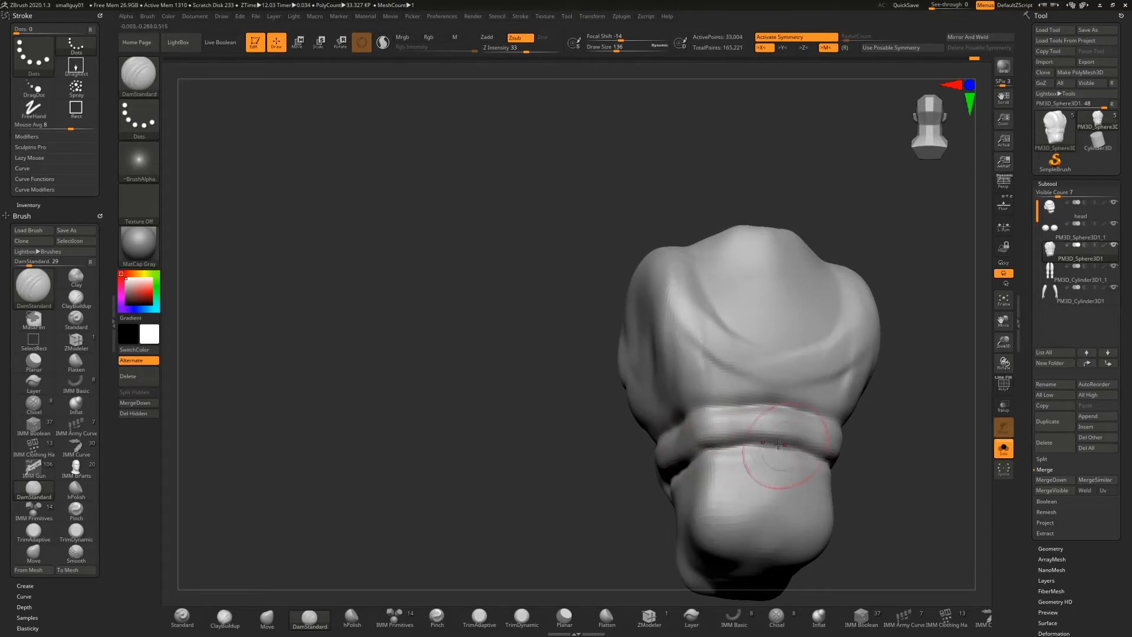
key("shift")
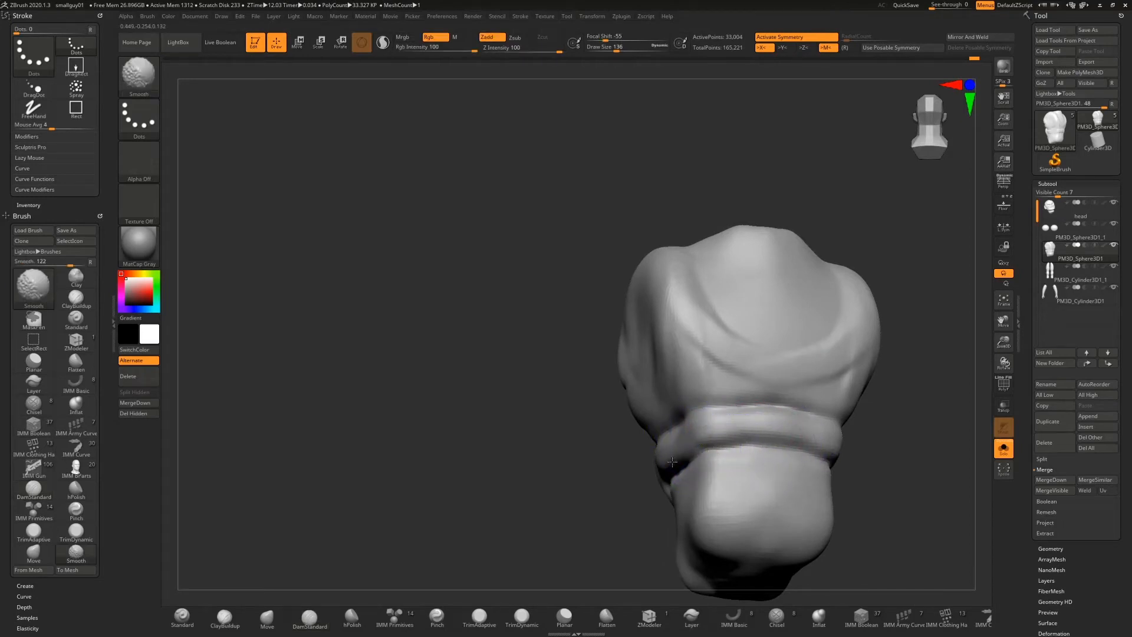
left_click_drag(528, 443, 576, 450)
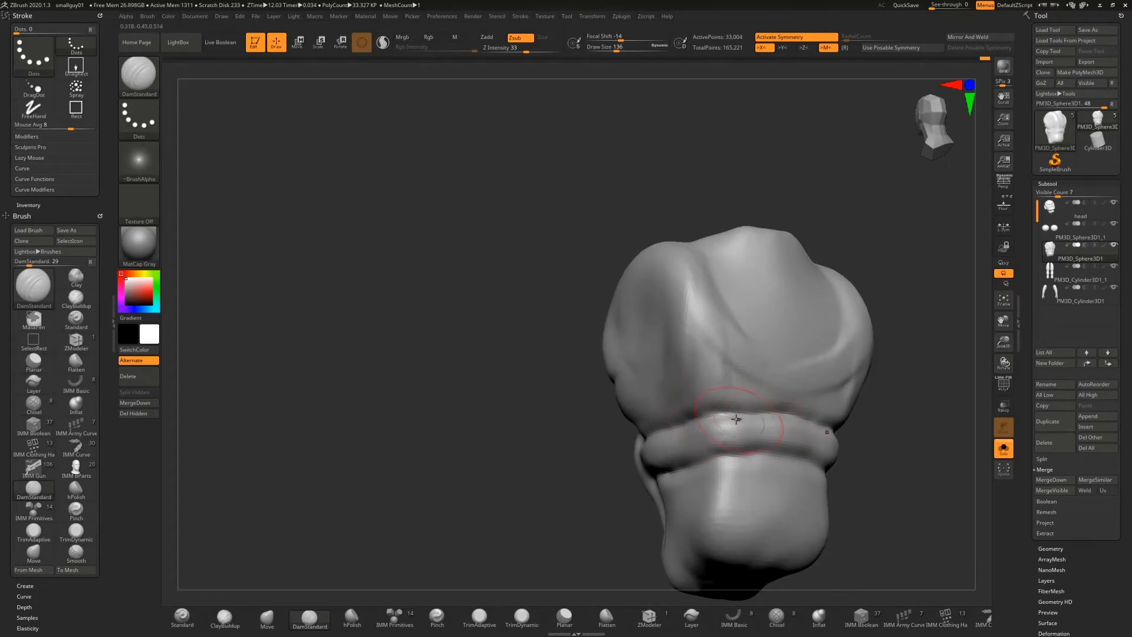
key("shift")
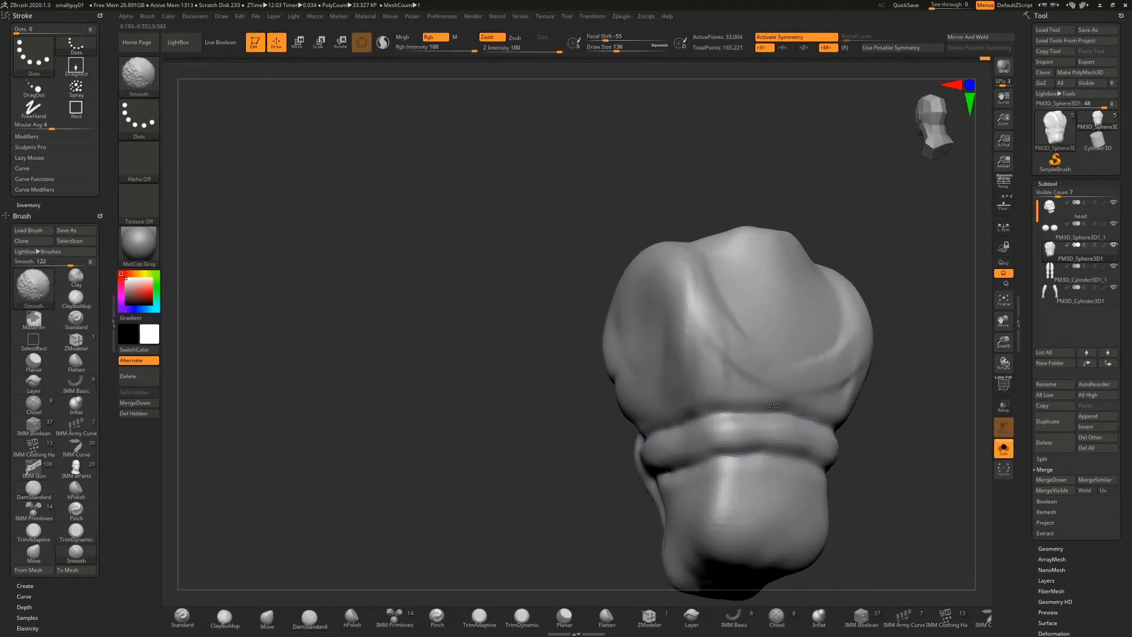
Step: Smooth the surfaces of the two lower chest muscles from the front
left_click_drag(519, 480, 551, 527)
left_click_drag(903, 375, 804, 369, "alt")
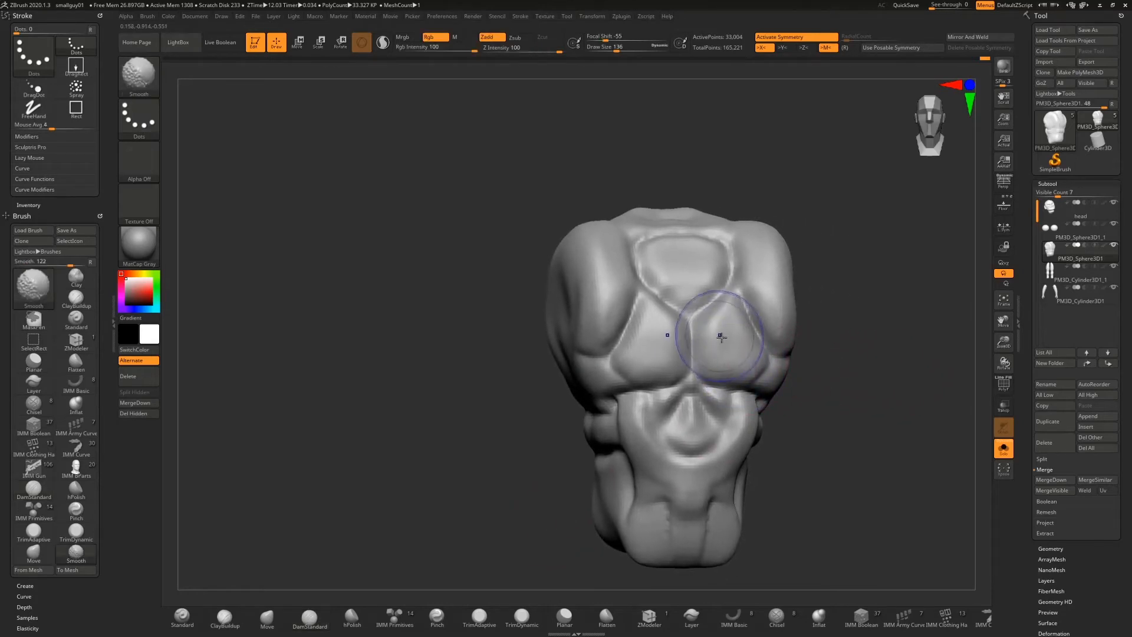
key("shift")
mouse_move(859, 282)
left_mouse_down()
mouse_move(846, 278)
mouse_move(860, 285)
mouse_move(839, 303)
left_mouse_up()
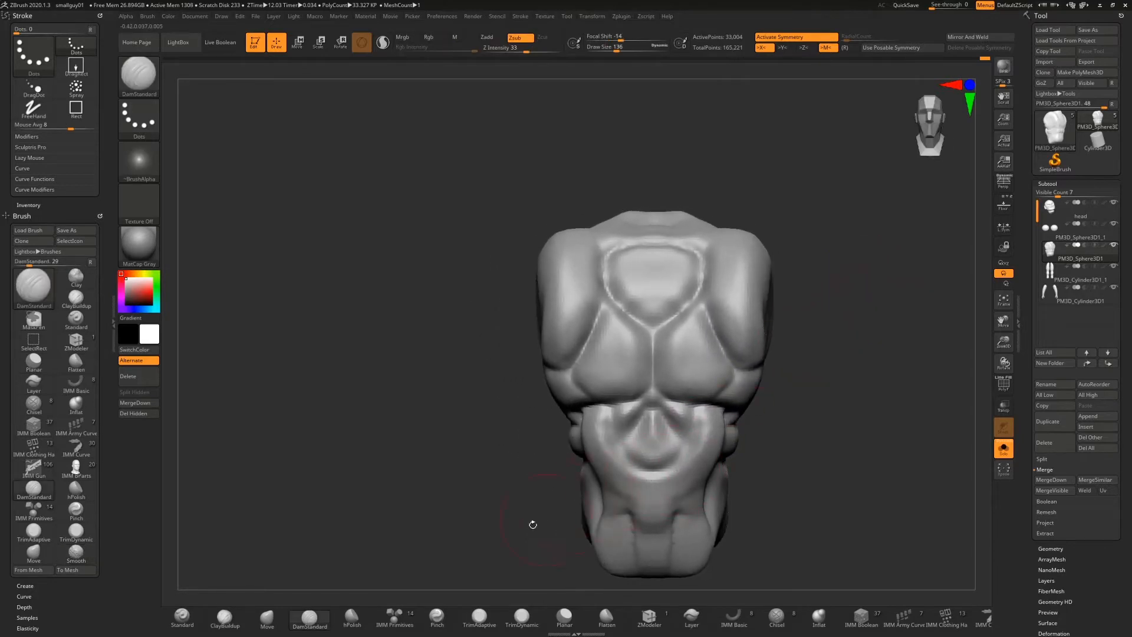
Step: Flatten the central abdomen panel and its surrounding rim into planes with hPolish at draw size 65
left_click(352, 617)
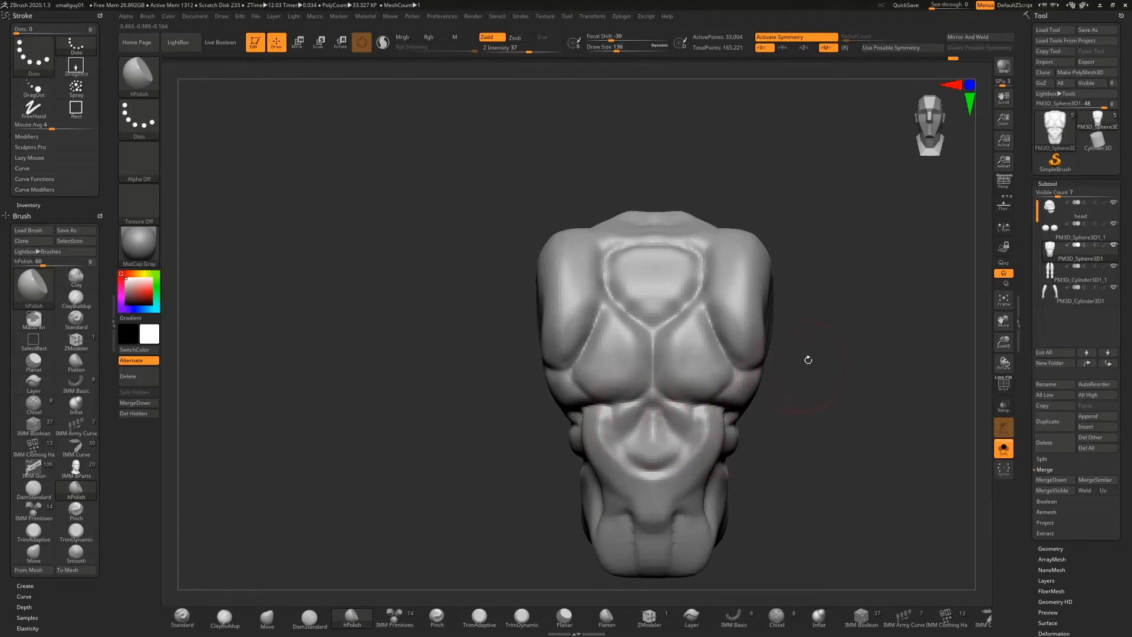
key("s")
left_click_drag(810, 350, 805, 351)
left_click_drag(654, 459, 642, 457)
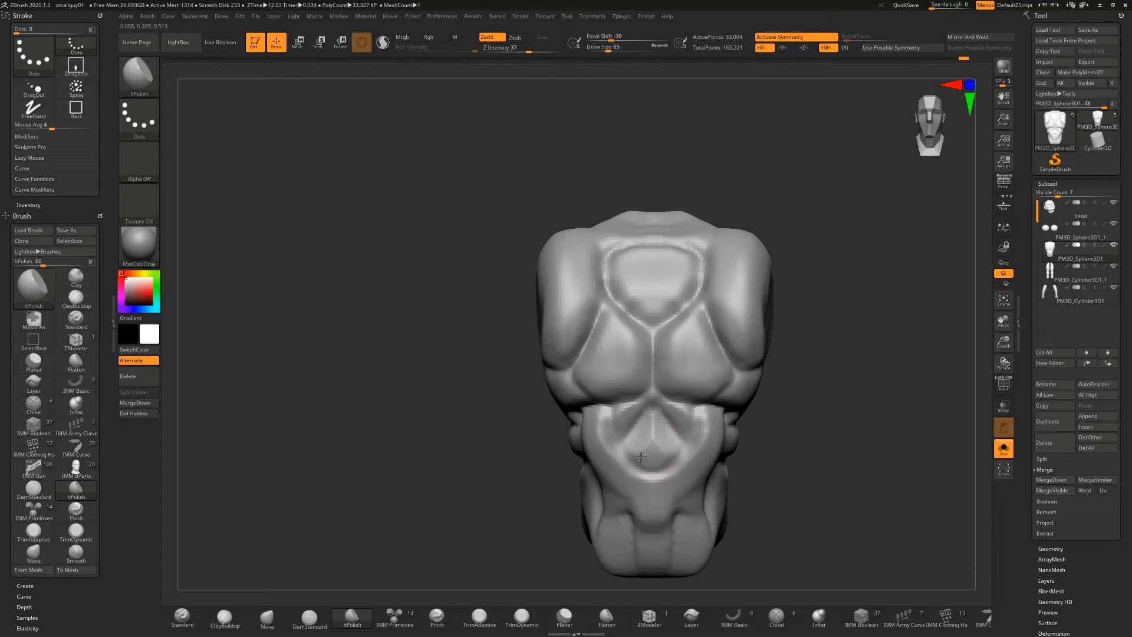
left_click_drag(811, 379, 775, 386)
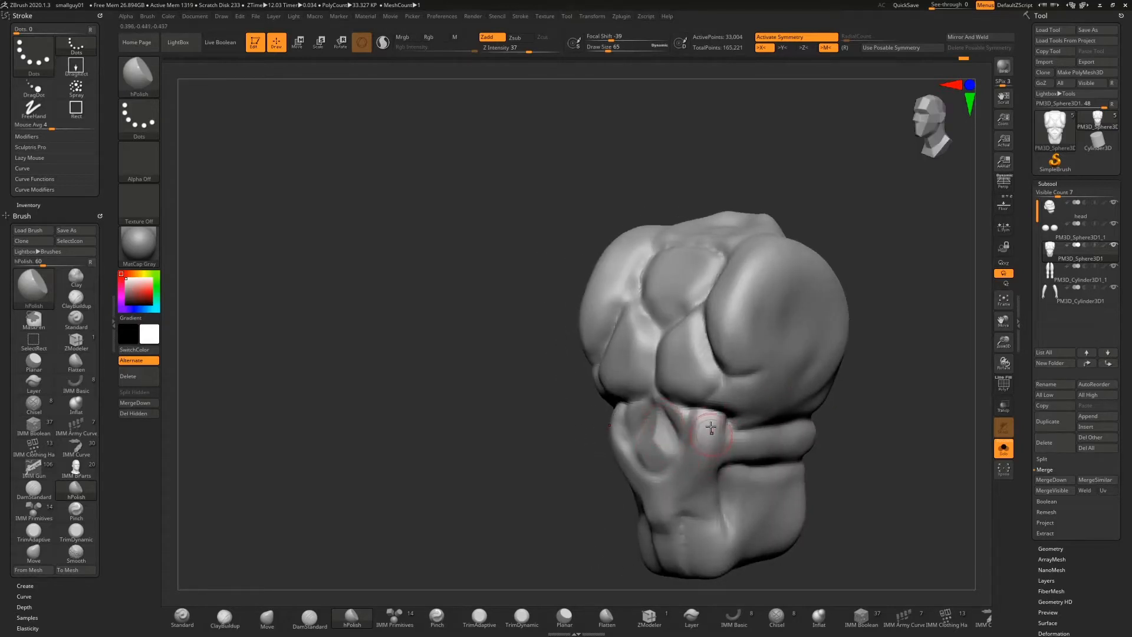
left_click_drag(711, 428, 706, 427)
Step: Sharpen the horizontal waist grooves along the sides and back with Pinch, and remesh the torso with DynaMesh
mouse_move(879, 412)
left_mouse_down()
mouse_move(893, 384)
mouse_move(590, 472)
mouse_move(427, 595)
left_mouse_up()
left_click(436, 616)
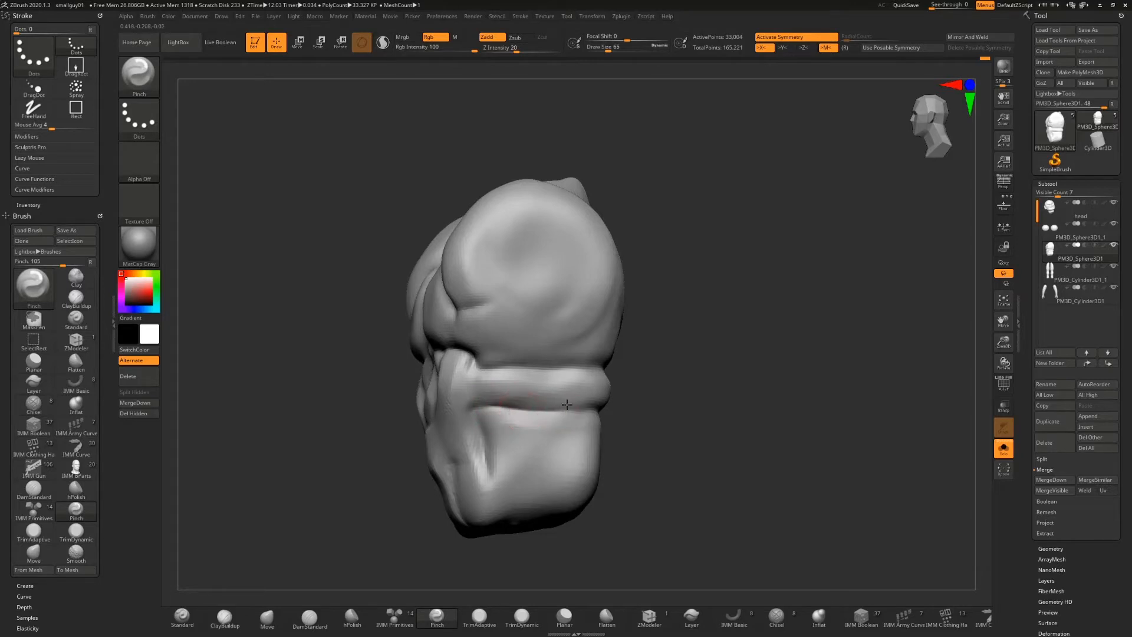
left_click_drag(503, 371, 538, 367)
mouse_move(664, 370)
left_mouse_down()
mouse_move(629, 376)
mouse_move(620, 399)
left_mouse_up()
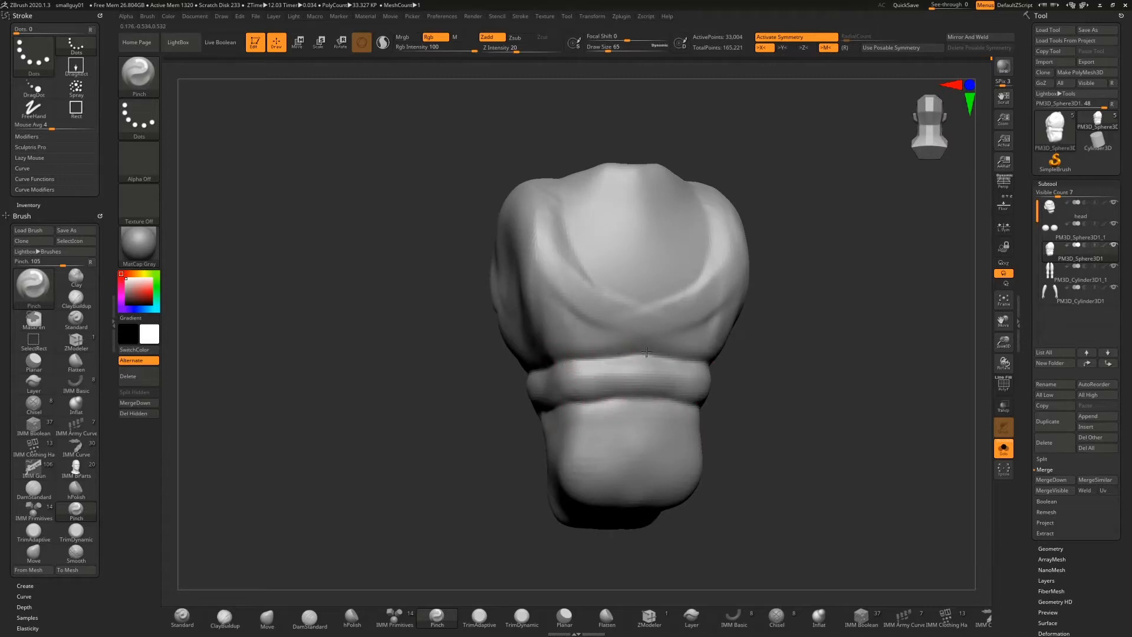
mouse_move(680, 151)
left_mouse_down()
mouse_move(753, 143)
mouse_move(728, 172)
mouse_move(697, 177)
mouse_move(739, 184)
mouse_move(720, 180)
left_mouse_up()
key("ctrl")
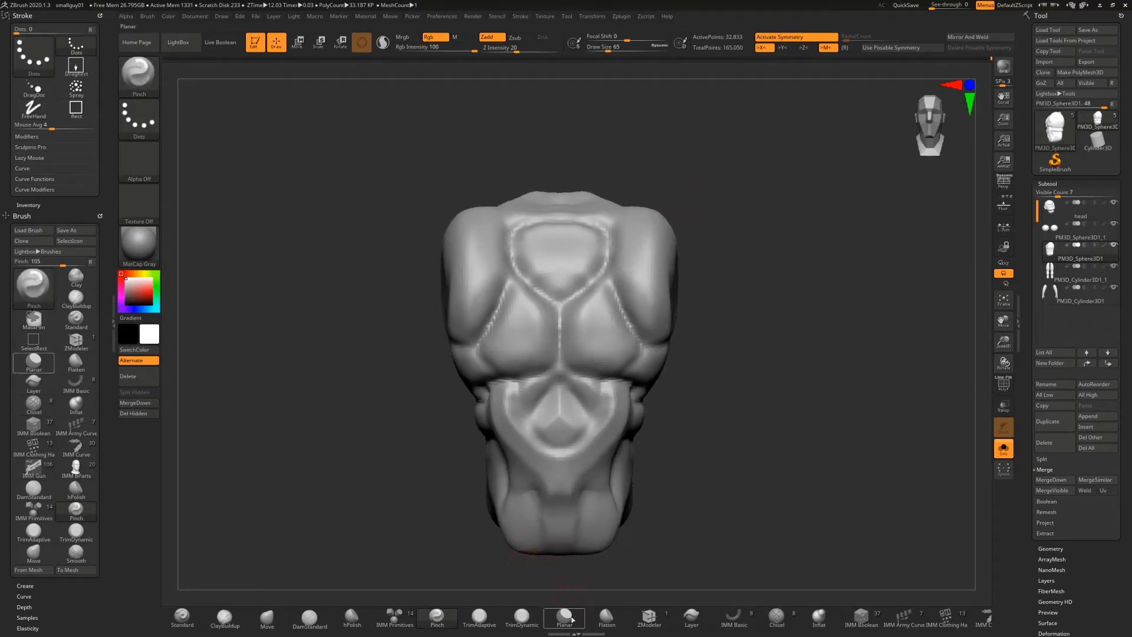
Step: Flatten the chest muscle surfaces with Planar and smooth the outer corners of the lower chest muscles
left_click(565, 617)
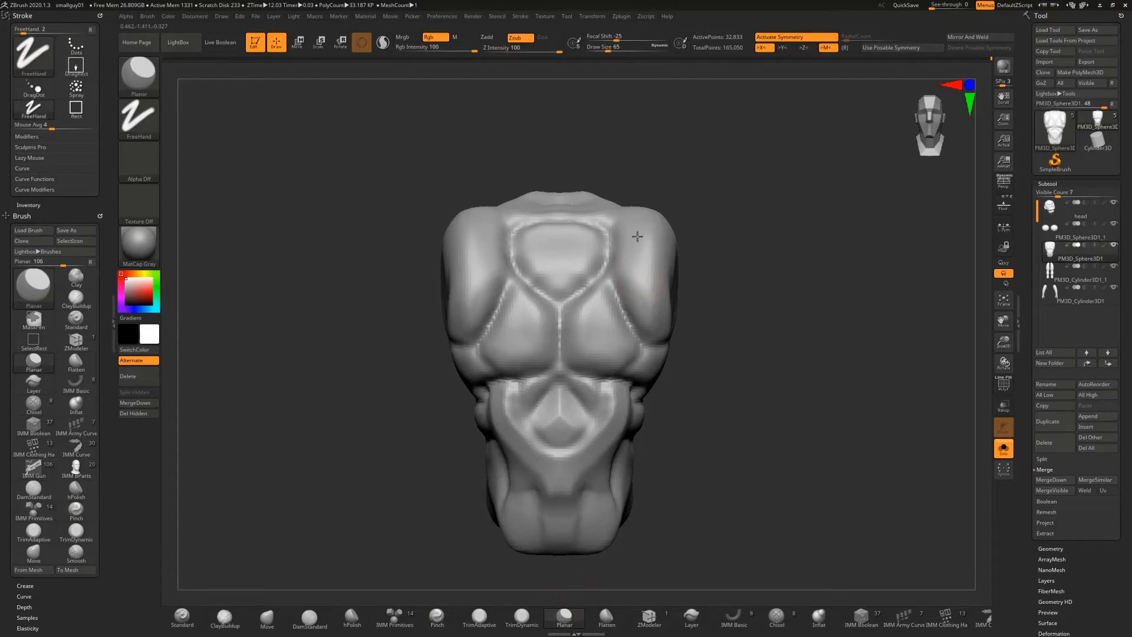
left_click_drag(693, 195, 713, 222)
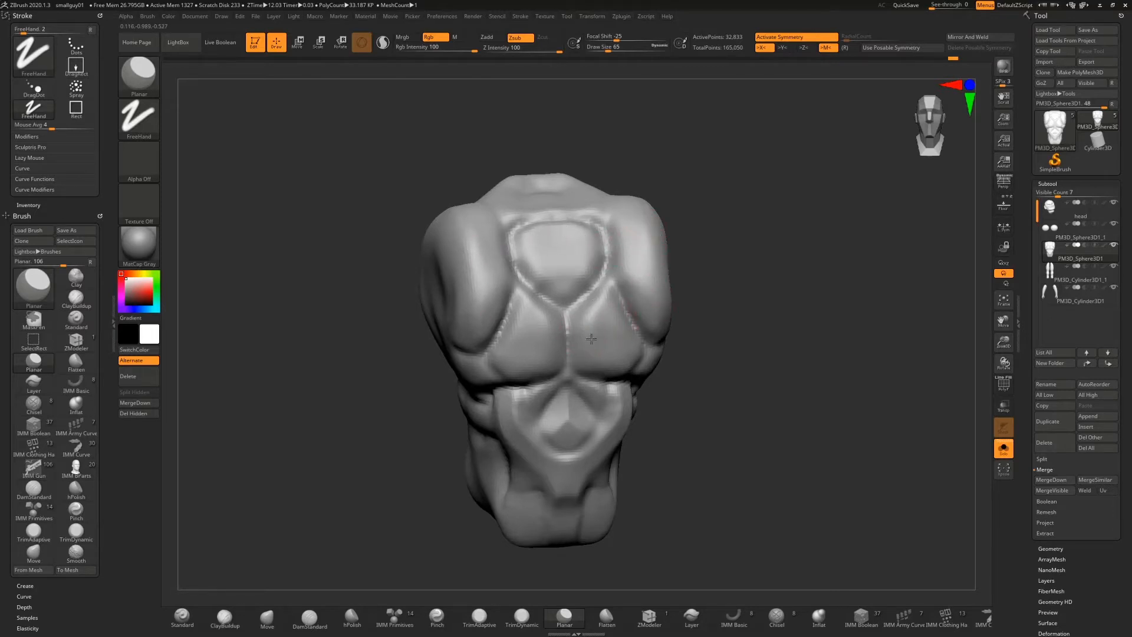
mouse_move(730, 324)
left_mouse_down()
mouse_move(605, 313)
mouse_move(667, 377)
mouse_move(614, 352)
left_mouse_up()
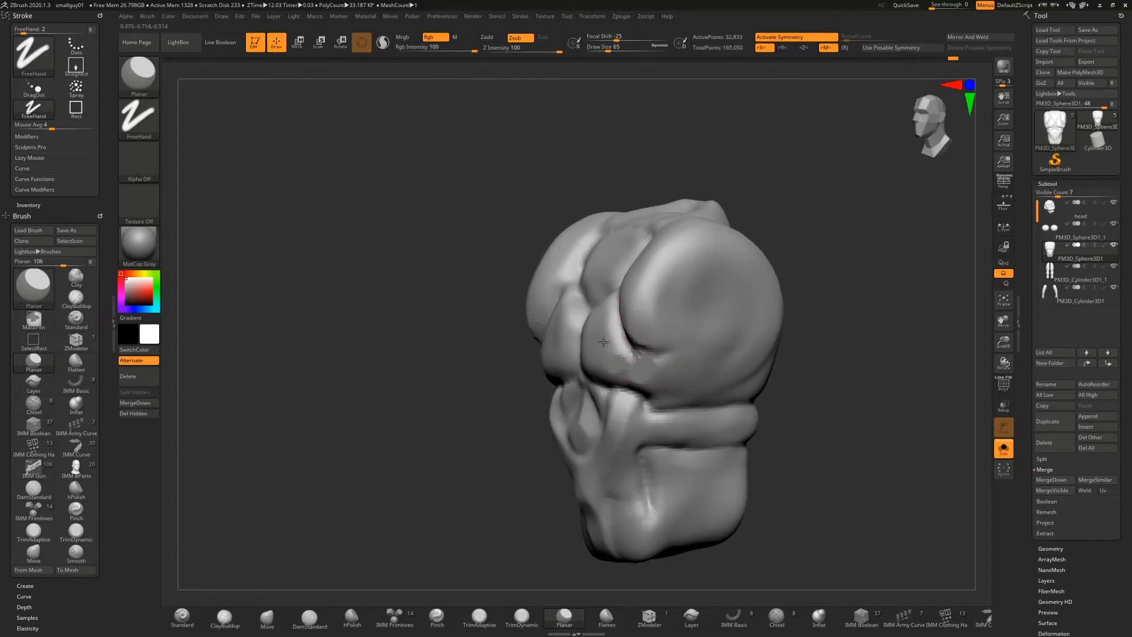
key("shift")
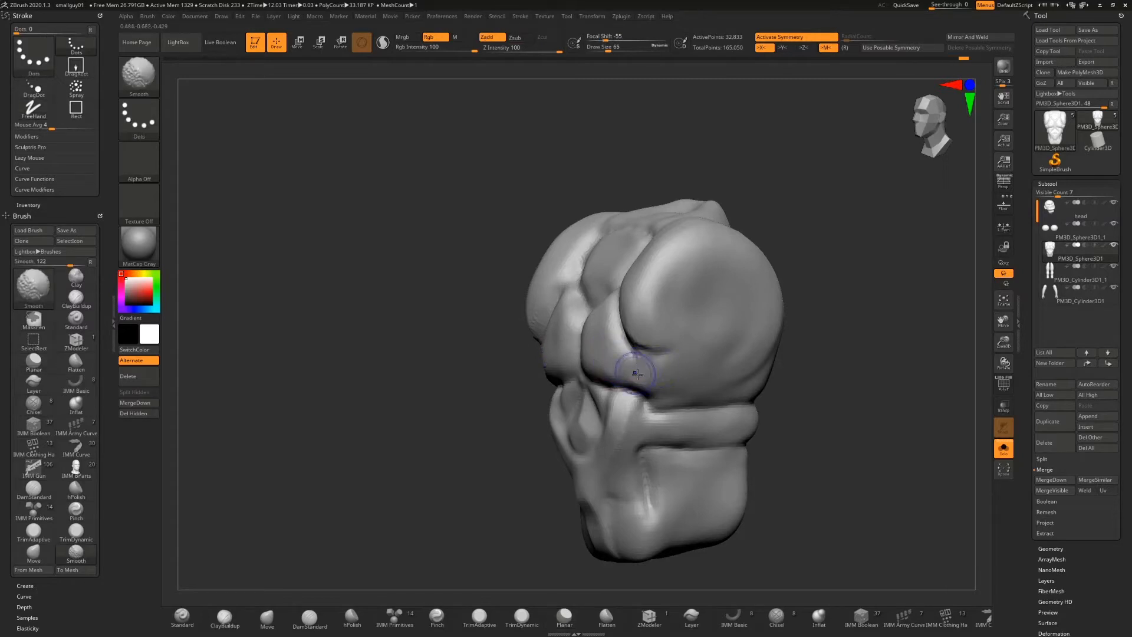
Step: Flatten the round shoulder areas on the torso's sides with Planar and smooth their rims
left_click_drag(735, 153, 793, 144)
mouse_move(712, 331)
left_mouse_down()
mouse_move(720, 266)
mouse_move(702, 326)
left_mouse_up()
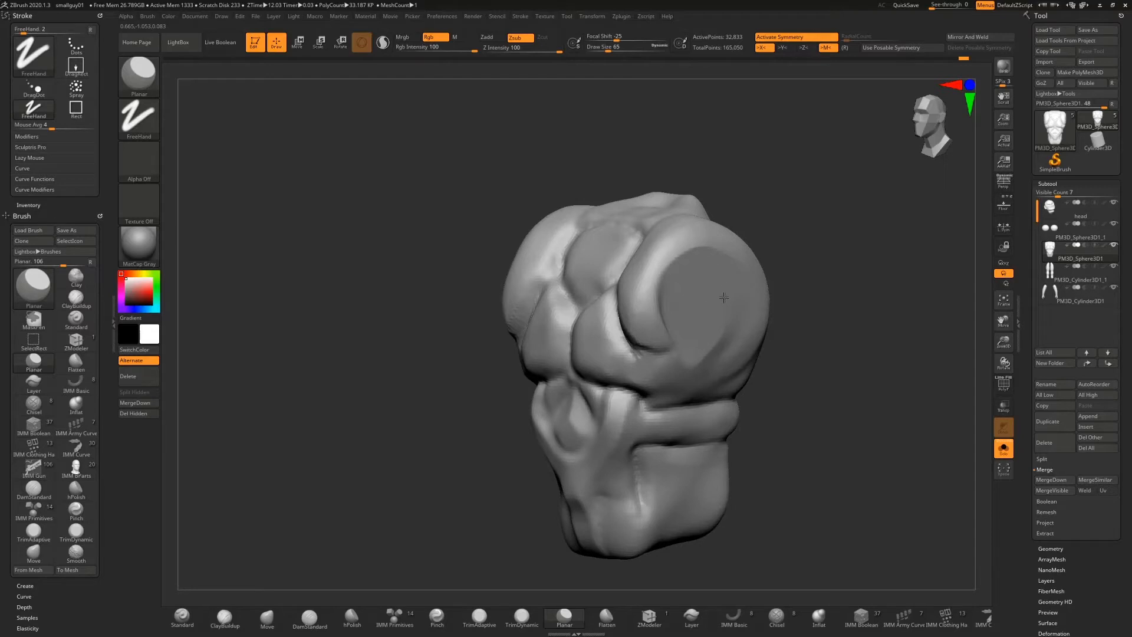
key("shift")
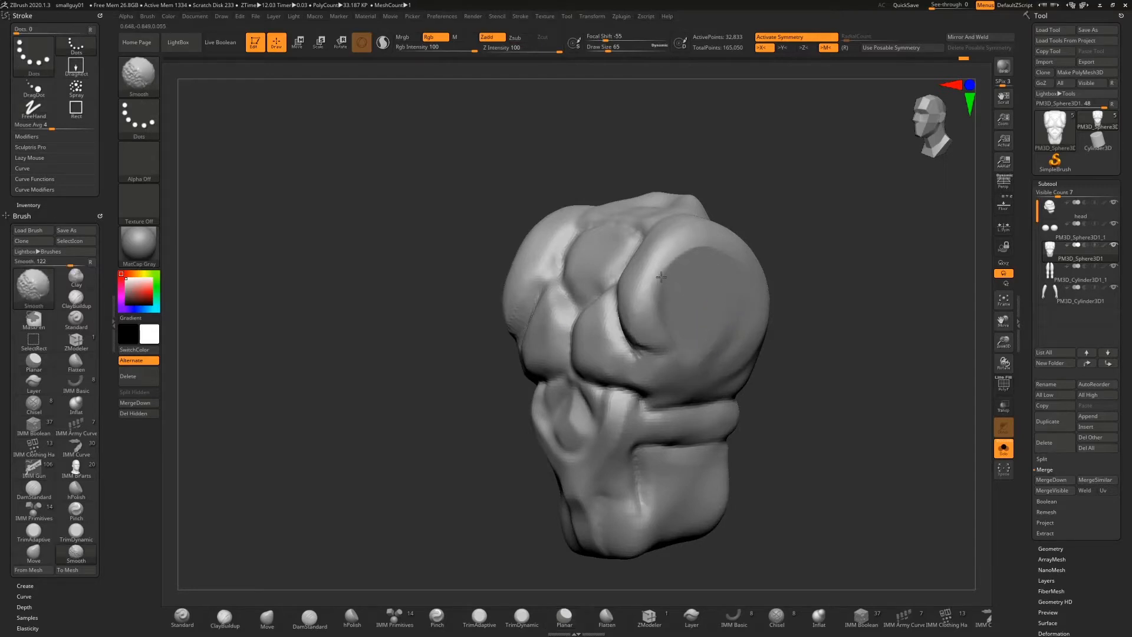
mouse_move(738, 146)
left_mouse_down()
mouse_move(702, 147)
mouse_move(839, 144)
mouse_move(754, 153)
mouse_move(849, 157)
mouse_move(809, 177)
mouse_move(715, 166)
left_mouse_up()
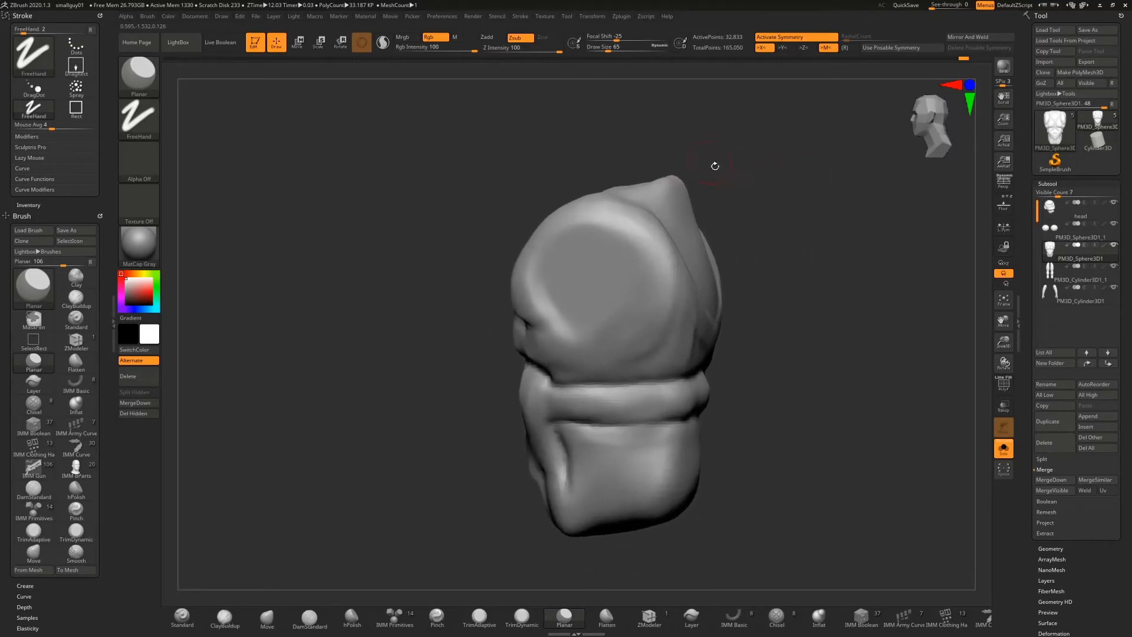
Step: Deepen the lower waist groove, add a slanted groove below it on the sides, and recarve the vertical abdomen border with DamStandard
left_click(309, 616)
mouse_move(562, 430)
left_mouse_down()
mouse_move(652, 465)
mouse_move(696, 423)
left_mouse_up()
left_click_drag(763, 401, 725, 397)
mouse_move(692, 445)
left_mouse_down()
mouse_move(724, 419)
mouse_move(648, 464)
mouse_move(729, 429)
left_mouse_up()
left_click_drag(439, 477, 561, 481)
mouse_move(607, 446)
left_mouse_down("shift")
mouse_move(629, 440)
mouse_move(628, 462)
mouse_move(697, 454)
mouse_move(588, 450)
left_mouse_up("shift")
left_click_drag(600, 501, 595, 446)
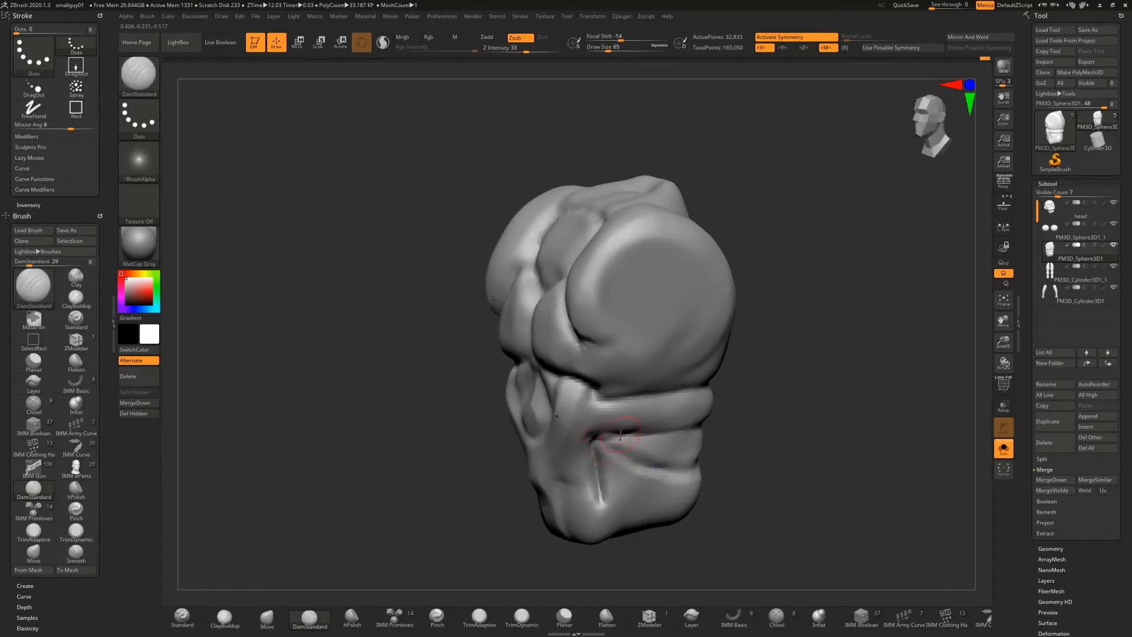
Step: Smooth the junction of the side grooves beside the abdomen and deepen the waist grooves towards the back with DamStandard
mouse_move(771, 392)
left_mouse_down()
mouse_move(791, 384)
mouse_move(683, 415)
left_mouse_up()
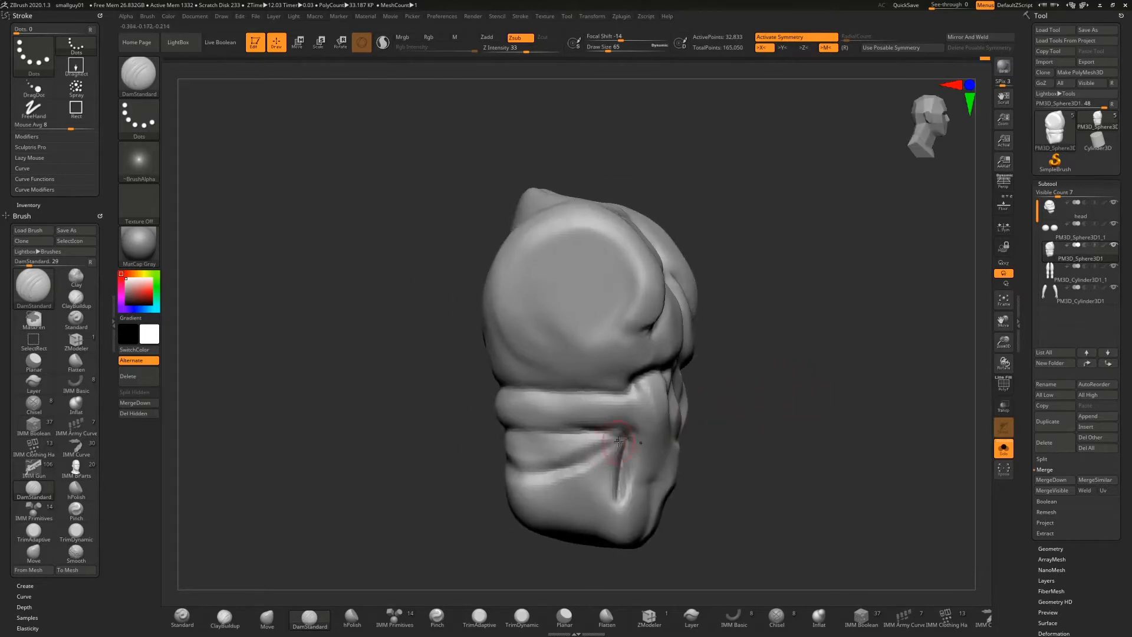
mouse_move(619, 441)
left_mouse_down()
mouse_move(620, 494)
mouse_move(628, 446)
left_mouse_up()
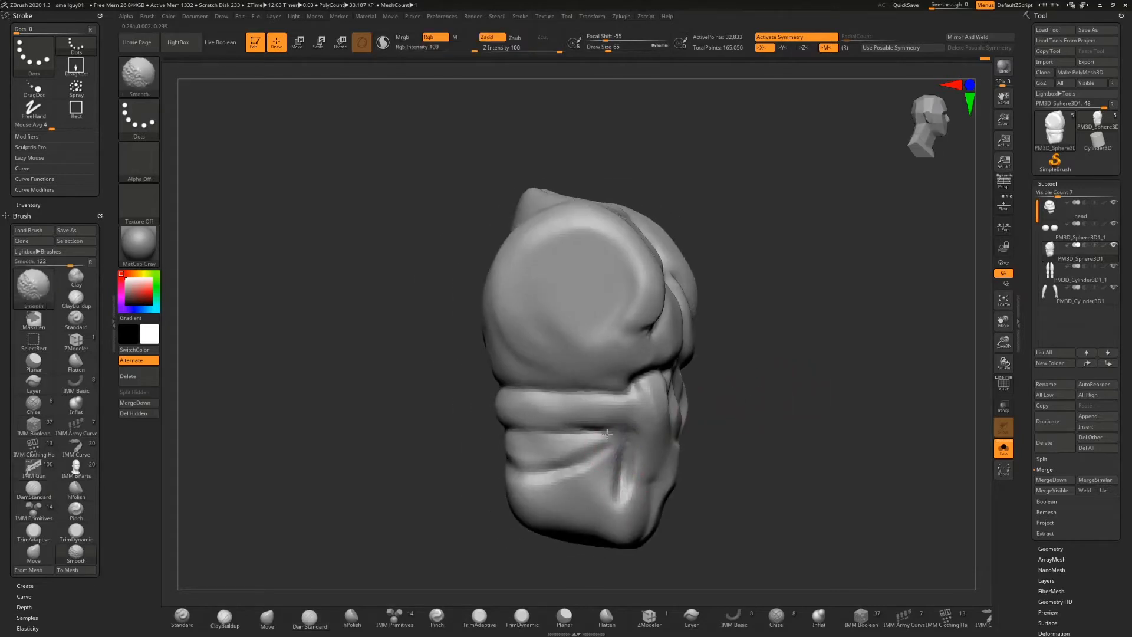
left_click_drag(811, 414, 850, 422)
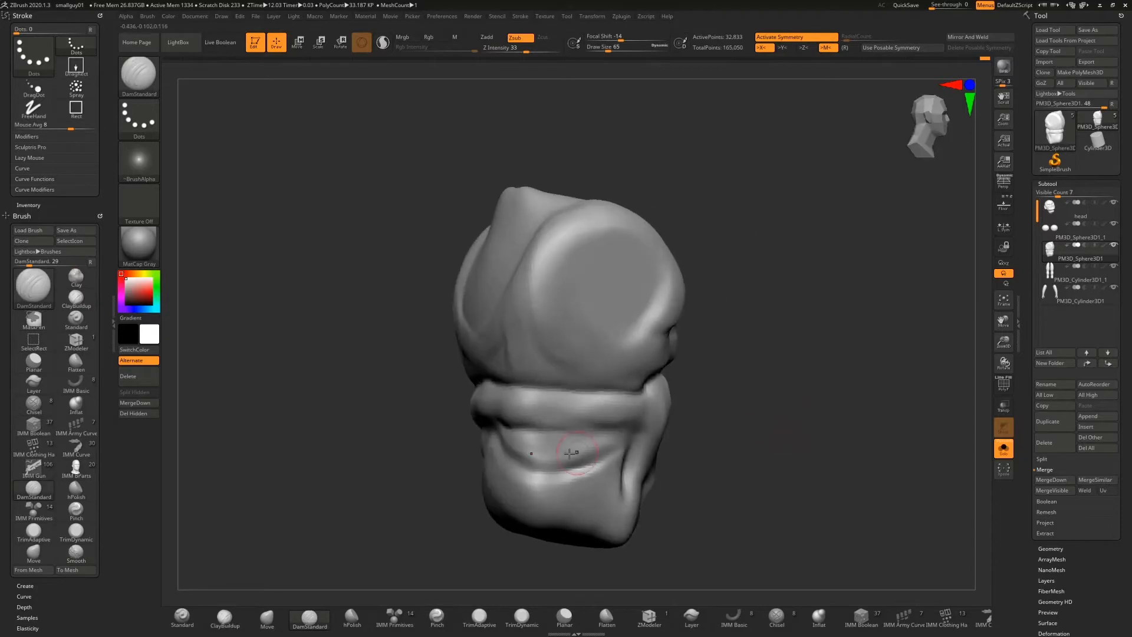
mouse_move(564, 431)
left_mouse_down()
mouse_move(643, 431)
mouse_move(575, 425)
left_mouse_up()
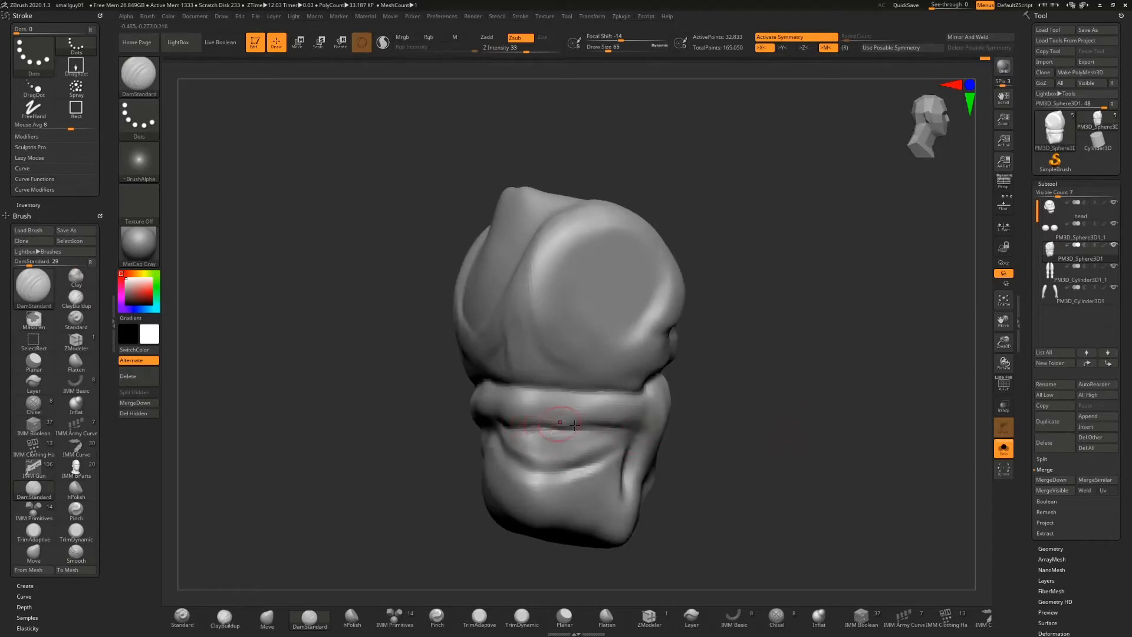
Step: Carve curved grooves above the hip panels on both sides of the lower abdomen with DamStandard and smooth their outer ends
mouse_move(754, 389)
left_mouse_down()
mouse_move(690, 389)
mouse_move(717, 387)
left_mouse_up()
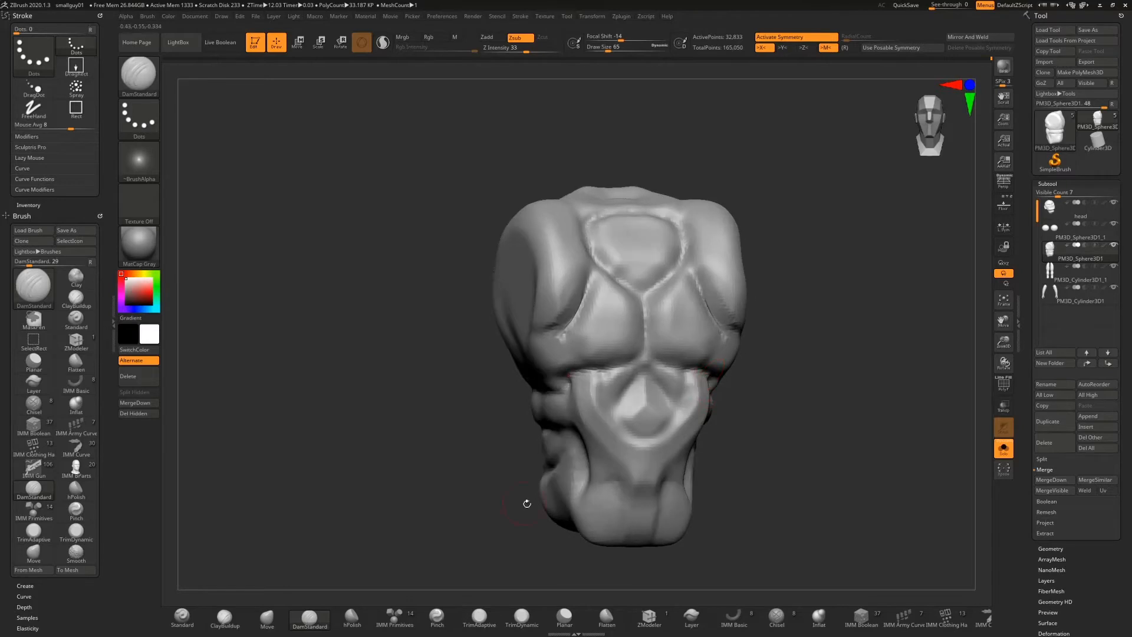
left_click_drag(713, 488, 589, 450)
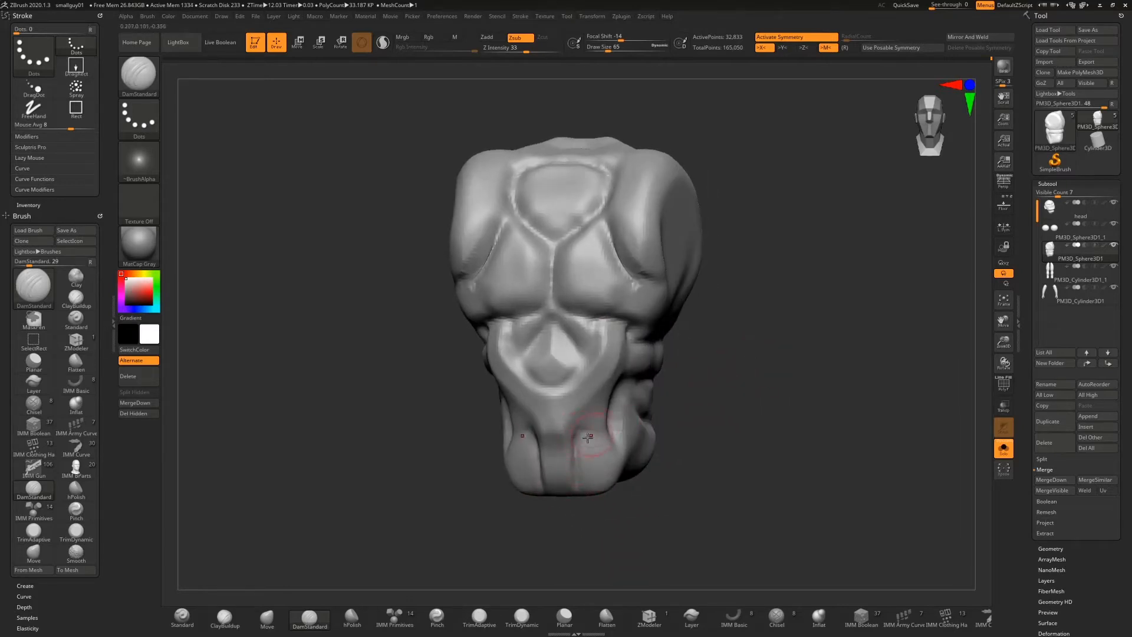
key("shift")
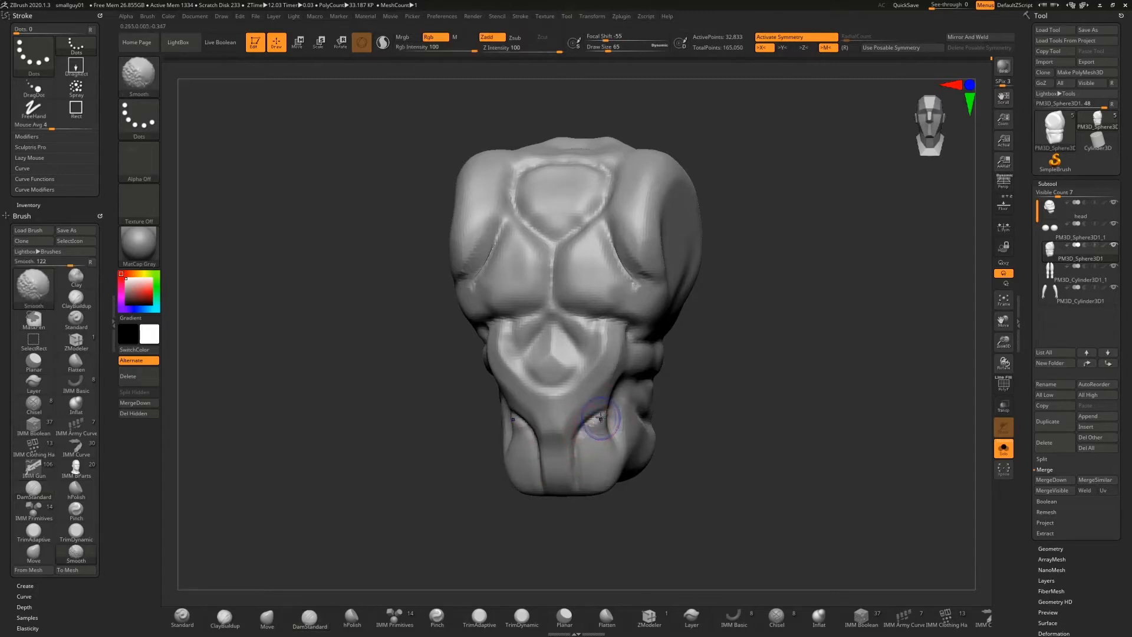
mouse_move(740, 334)
left_mouse_down("alt")
mouse_move(734, 381)
mouse_move(740, 344)
left_mouse_up("alt")
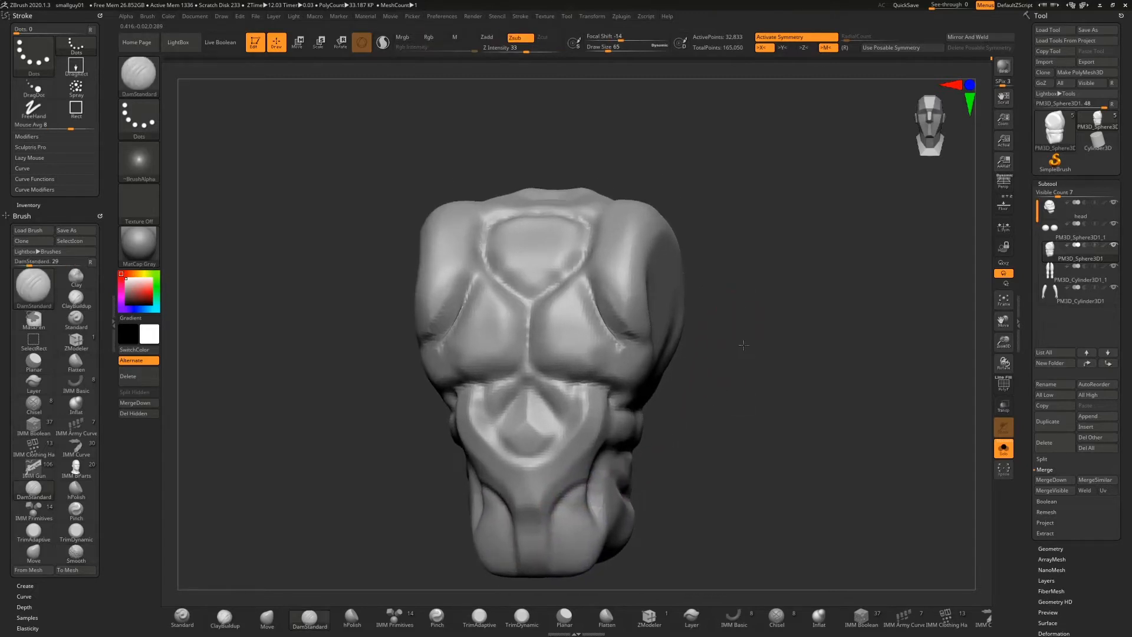
Step: Dent small round holes along both slanted edges of the abdominal plate with DamStandard and turn off Solo to show the whole figure
left_click(563, 467)
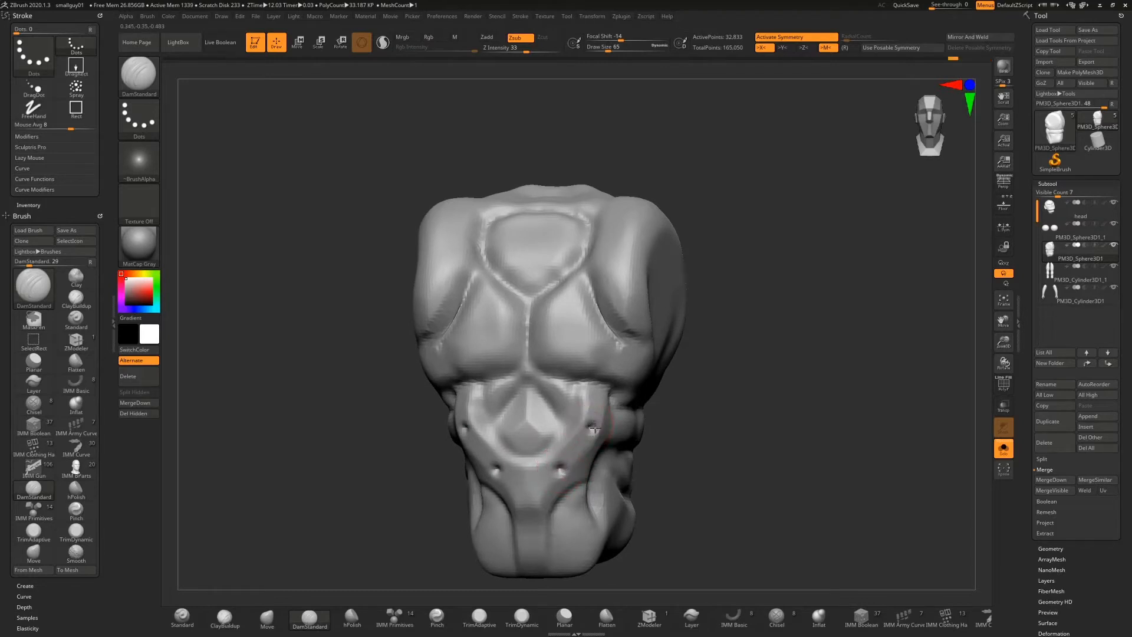
mouse_move(788, 288)
left_mouse_down()
mouse_move(806, 291)
mouse_move(796, 291)
left_mouse_up()
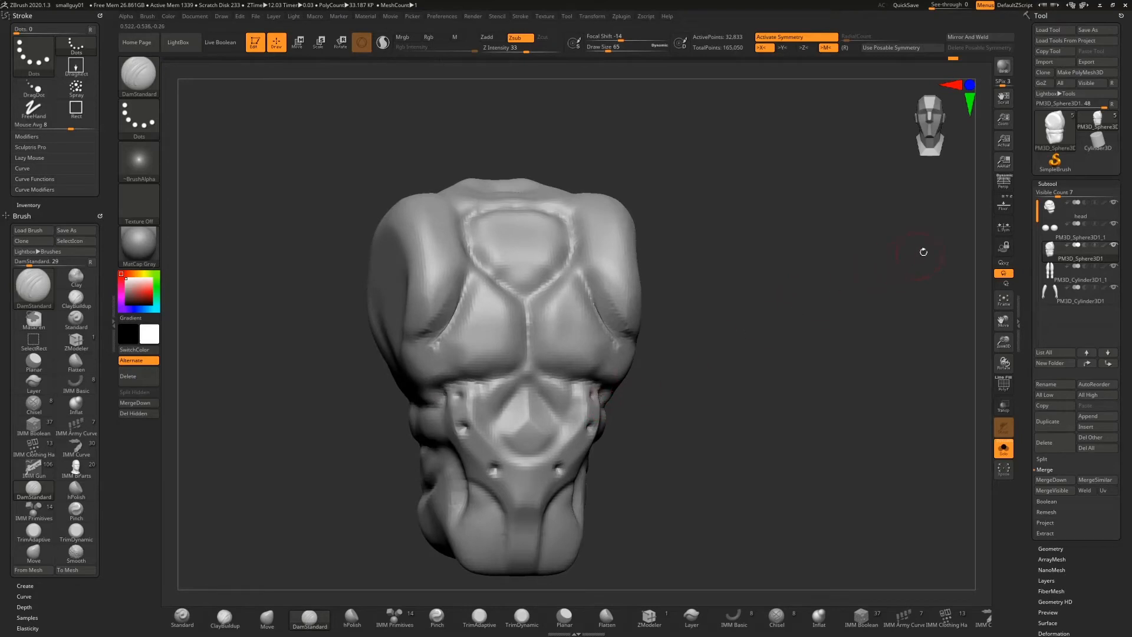
left_click(1004, 448)
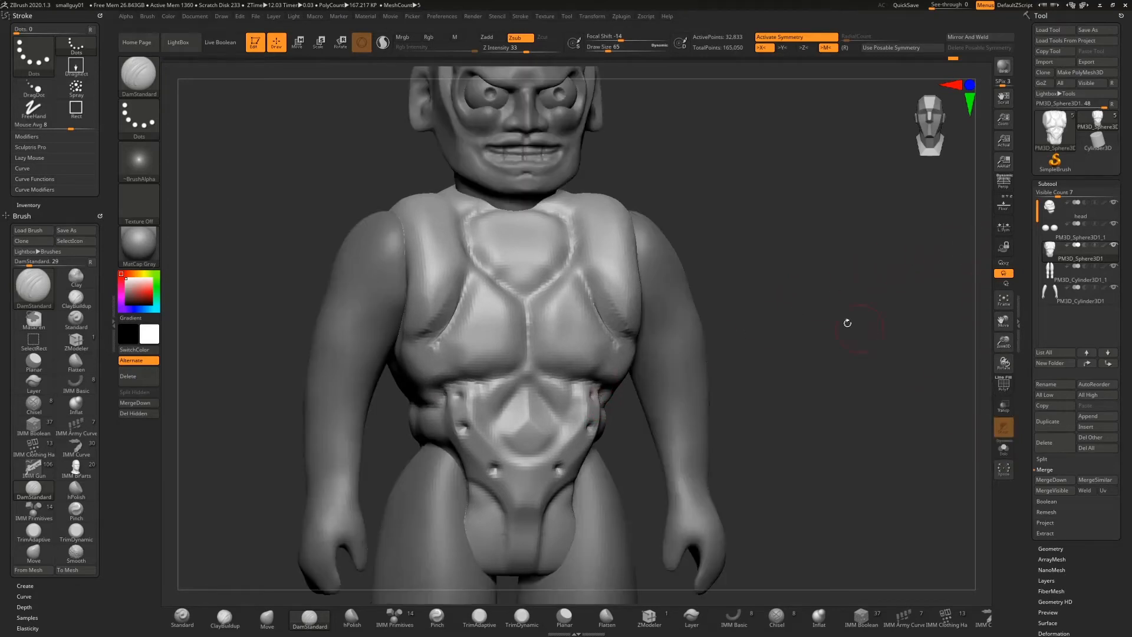
left_click_drag(847, 323, 904, 287)
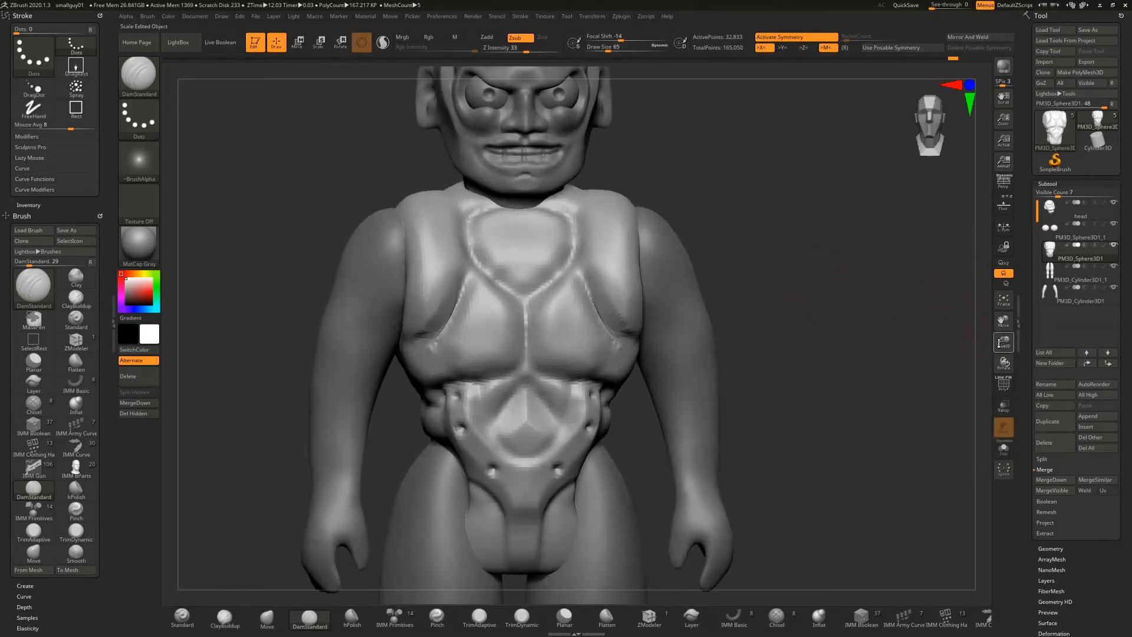
left_click_drag(1000, 343, 1000, 361)
Step: Build up a central spine ridge with an upper crossbar inside the back recess with ClayBuildup and smooth the strokes
mouse_move(796, 202)
left_mouse_down()
mouse_move(754, 234)
mouse_move(811, 235)
mouse_move(656, 242)
mouse_move(653, 354)
mouse_move(684, 401)
mouse_move(714, 413)
left_mouse_up()
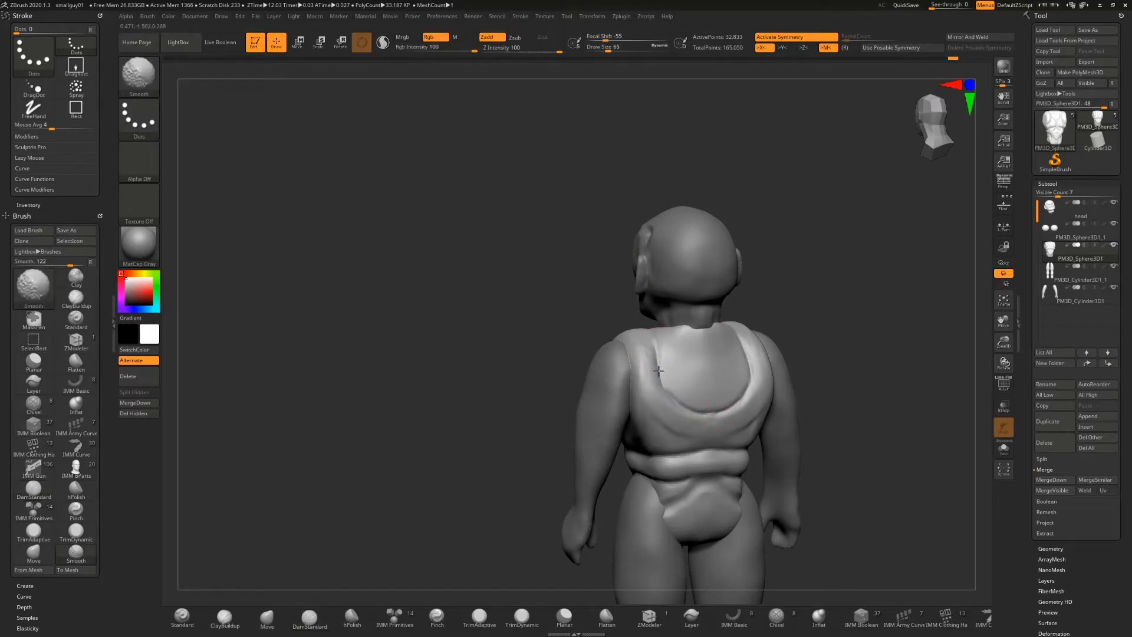
left_click_drag(806, 354, 434, 581)
left_click(224, 616)
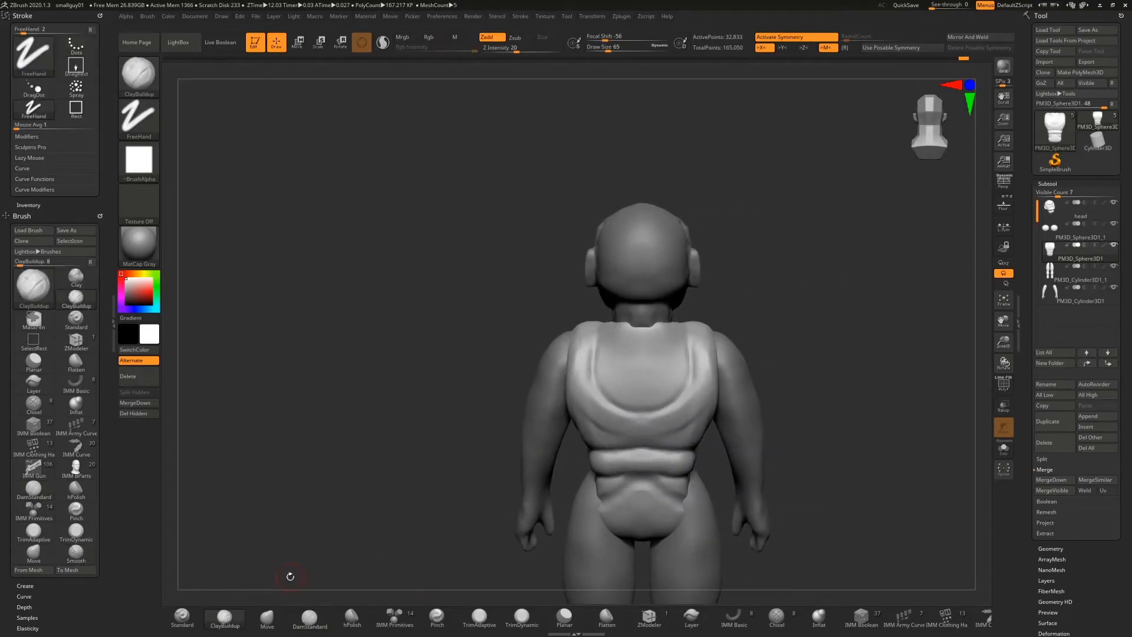
left_click_drag(615, 324, 623, 391)
mouse_move(744, 301)
left_mouse_down()
mouse_move(620, 341)
mouse_move(615, 378)
mouse_move(606, 353)
mouse_move(614, 380)
mouse_move(610, 347)
mouse_move(631, 370)
mouse_move(636, 354)
mouse_move(649, 379)
mouse_move(630, 365)
mouse_move(651, 448)
left_mouse_up()
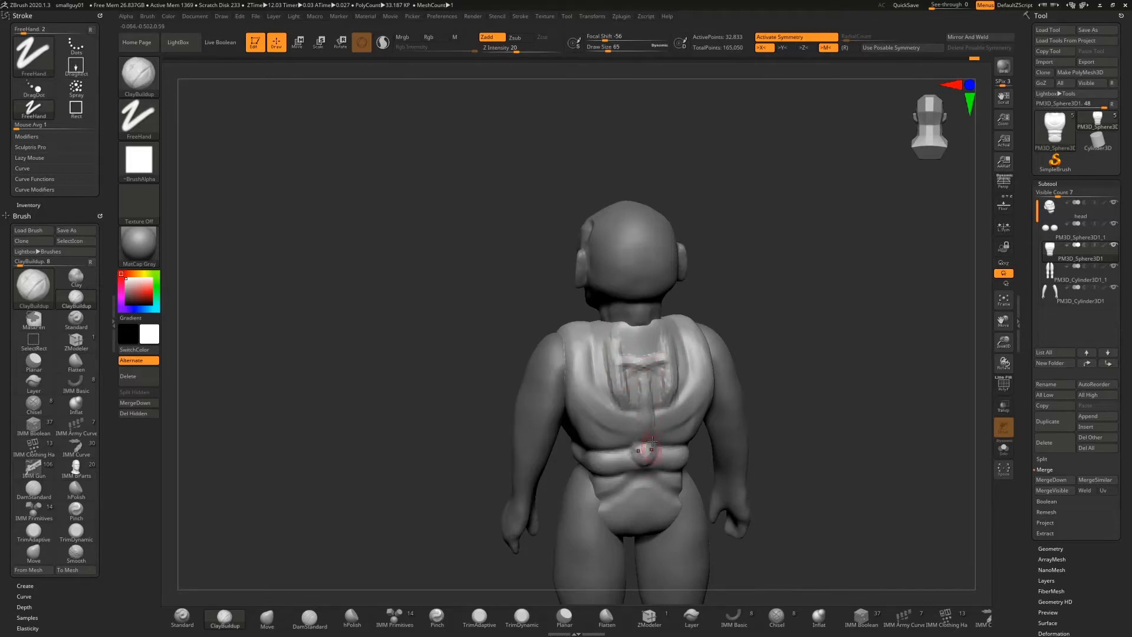
key("shift")
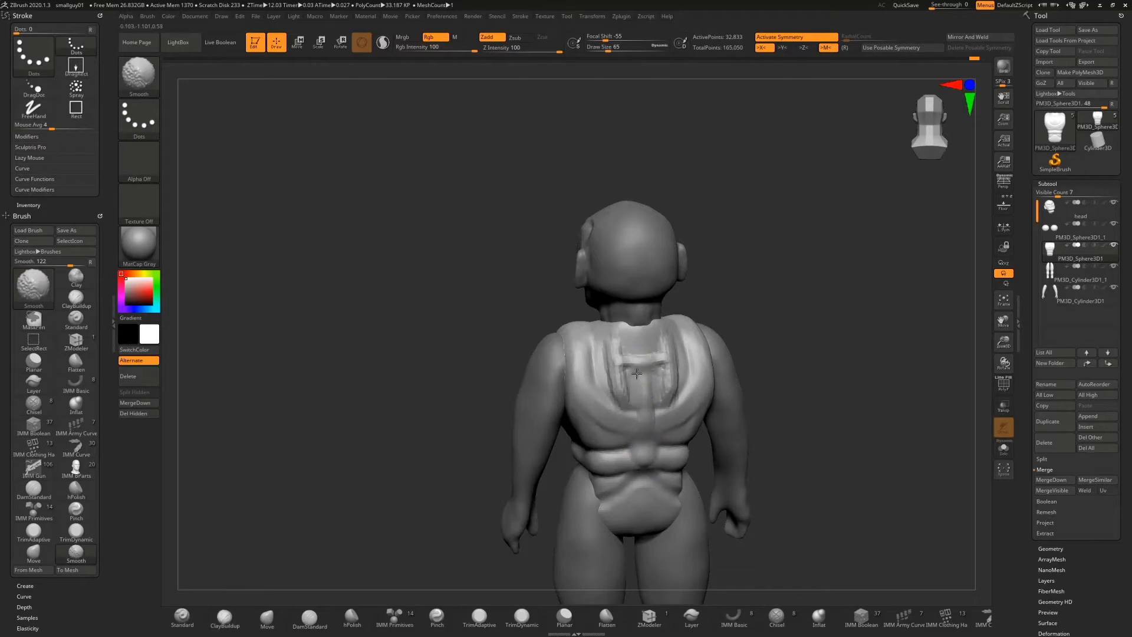
left_click_drag(624, 376, 627, 409, "shift")
Step: Build up slanted muscle ridges running from the lower spine towards the sides of the back with ClayBuildup and smooth them
left_click_drag(814, 278, 744, 283)
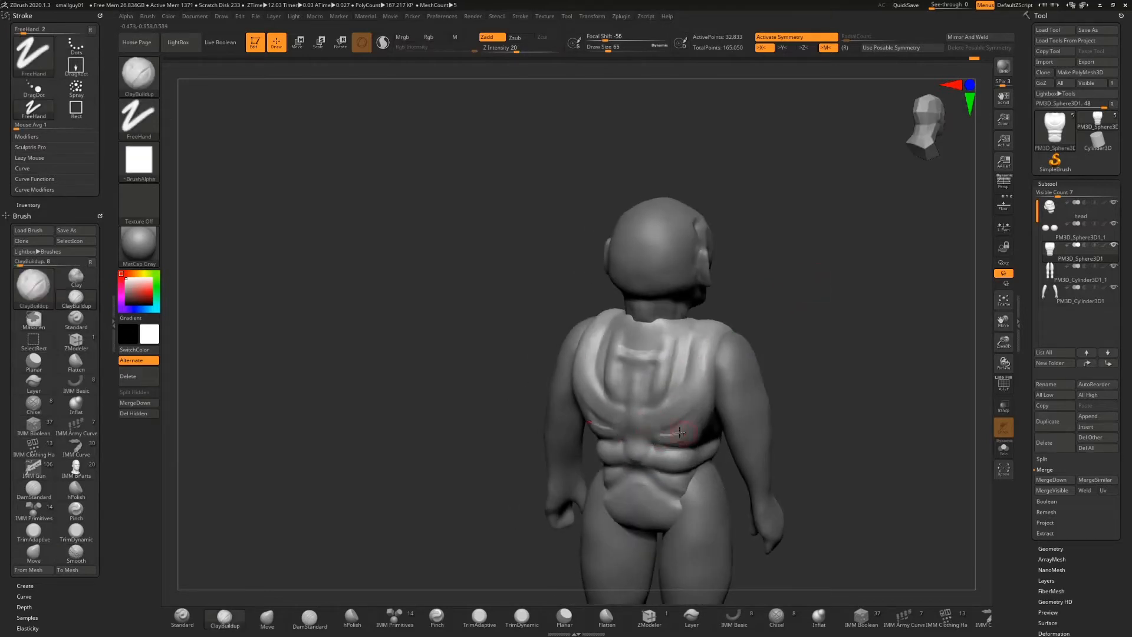
left_click_drag(650, 436, 693, 410)
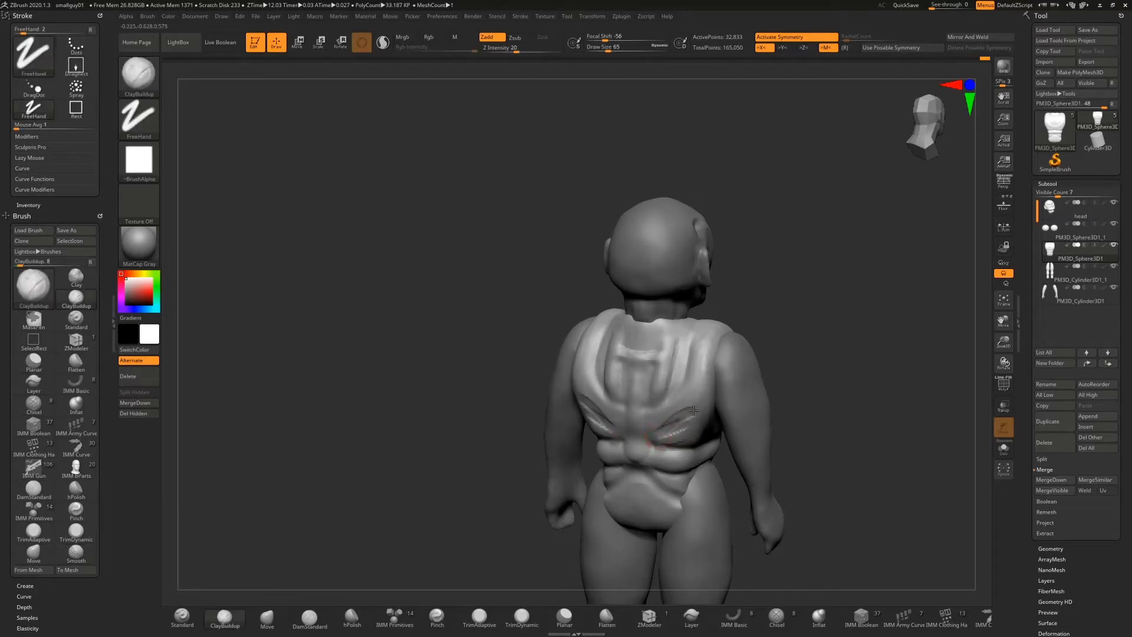
left_click_drag(776, 293, 760, 309)
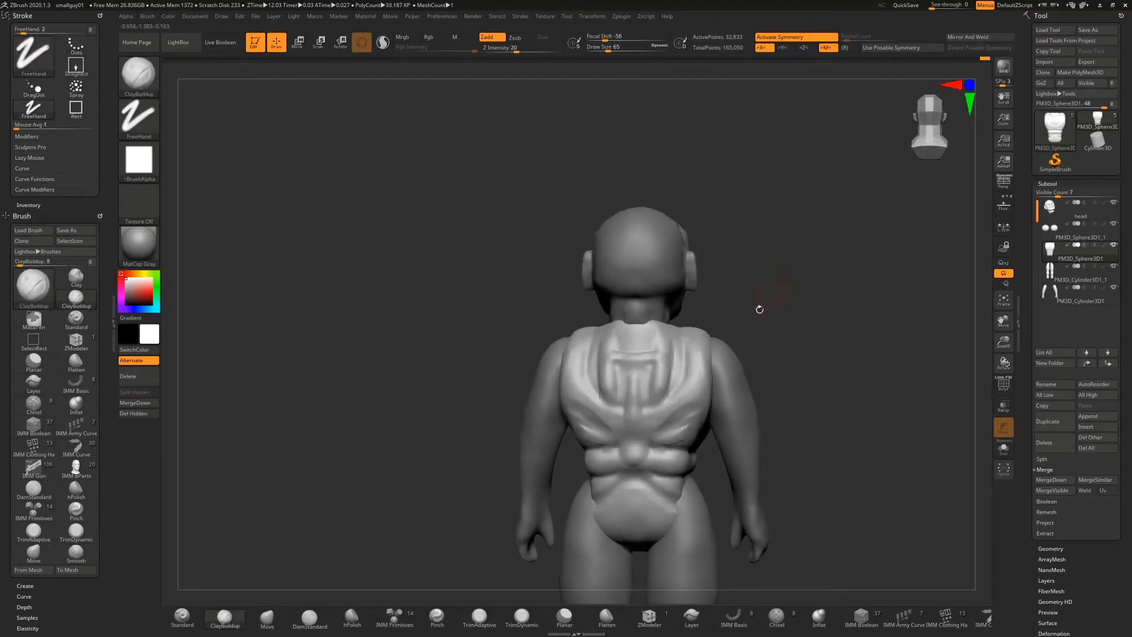
left_click_drag(694, 395, 647, 451)
key("shift")
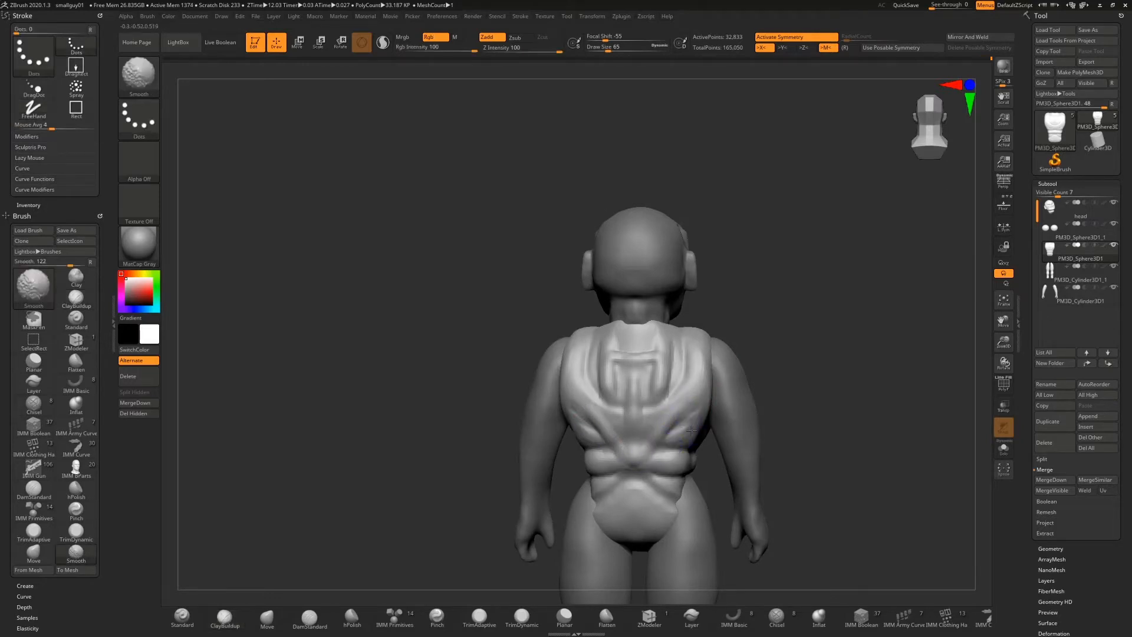
Step: Build up vertical ridges beside the spine with ClayBuildup, using a draw size of 74, and smooth them down to the waist
left_click_drag(784, 321, 806, 321)
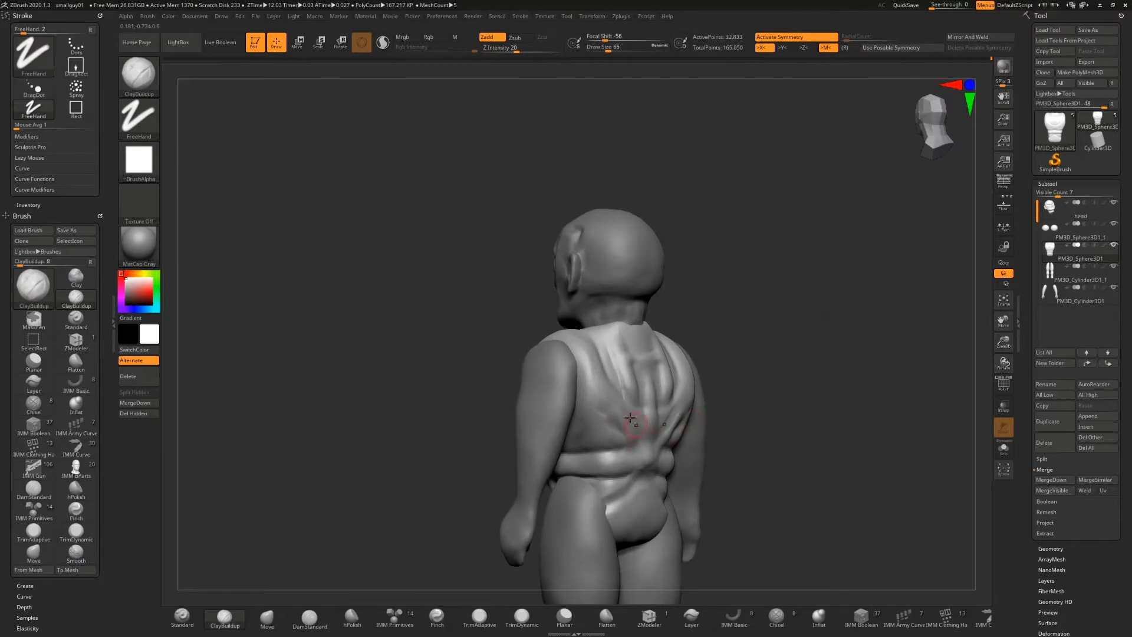
left_click_drag(639, 407, 640, 429)
key("s")
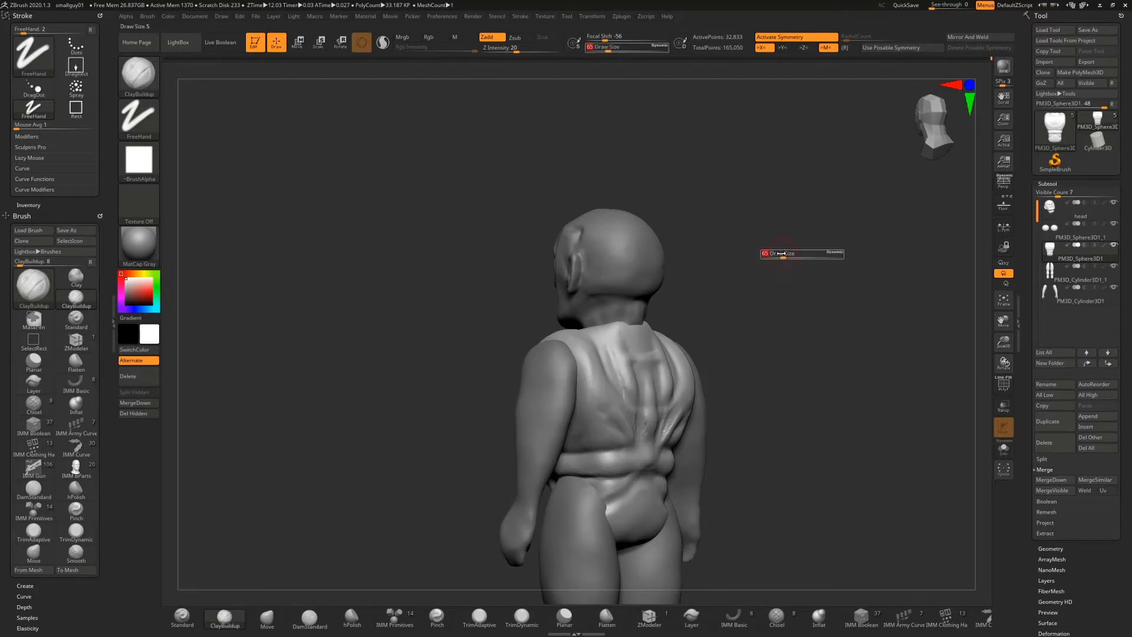
left_click_drag(786, 258, 745, 285)
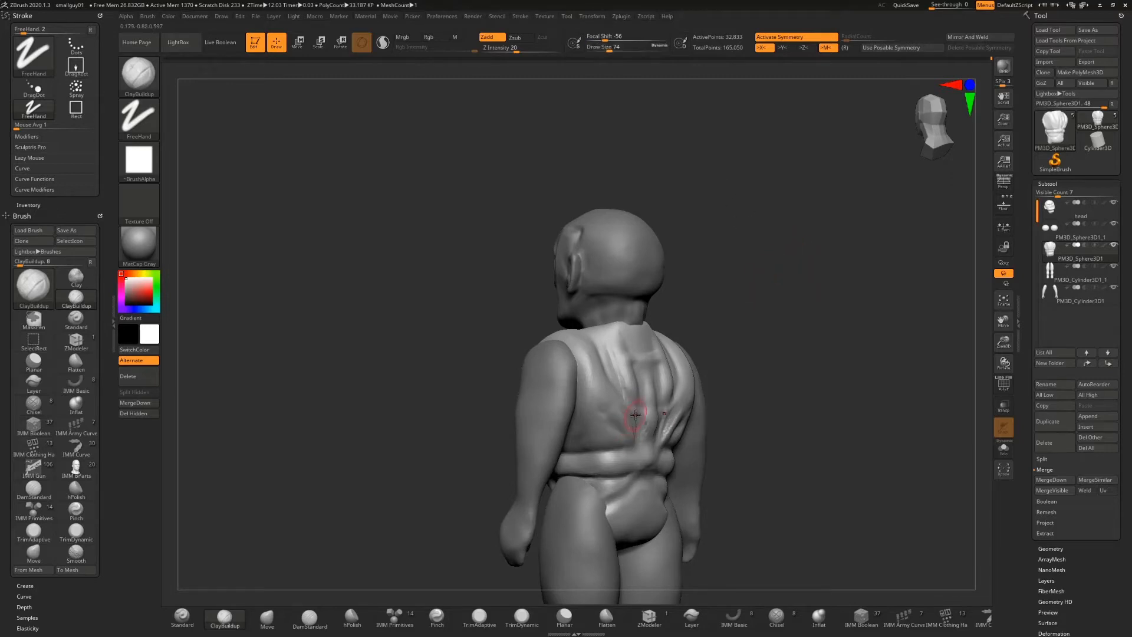
mouse_move(639, 404)
left_mouse_down()
mouse_move(640, 427)
mouse_move(637, 374)
left_mouse_up()
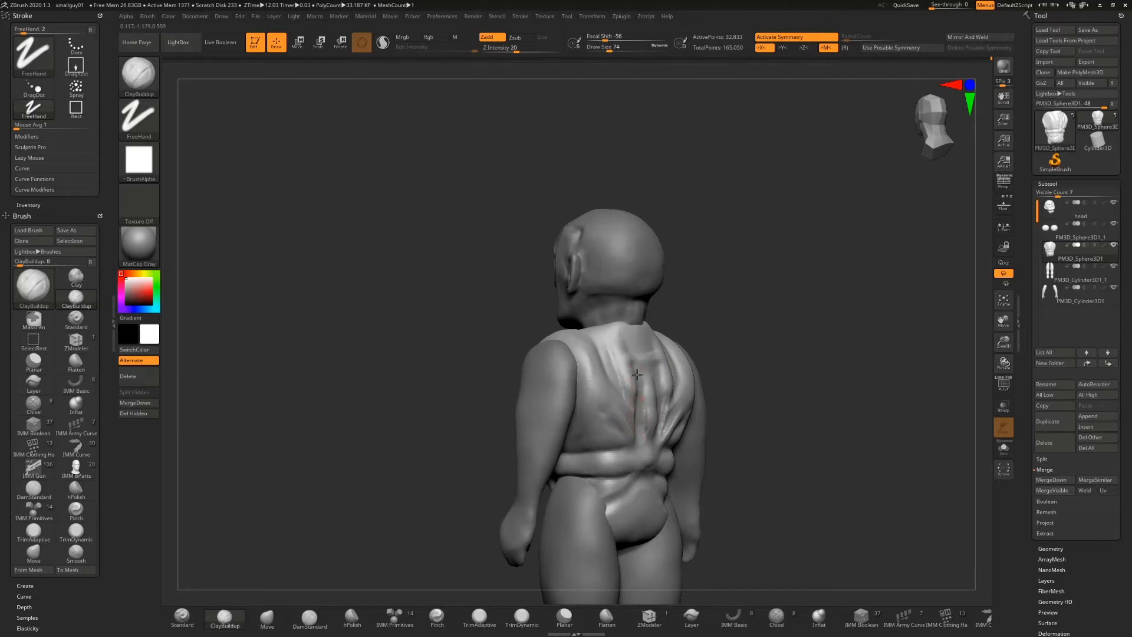
key("shift")
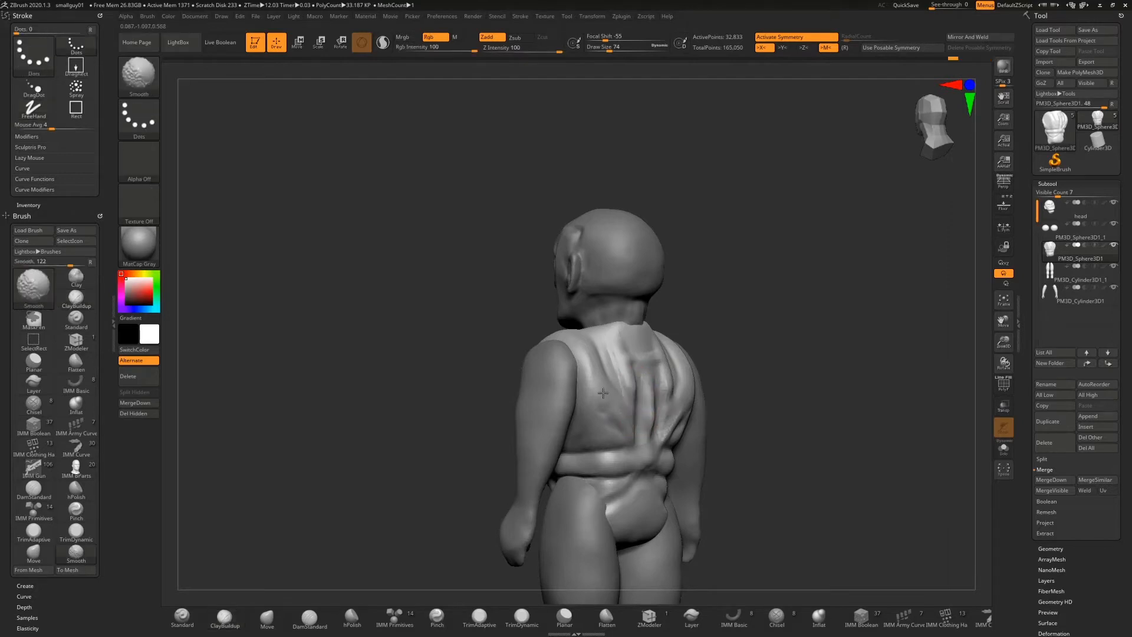
mouse_move(741, 336)
left_mouse_down()
mouse_move(708, 327)
mouse_move(628, 411)
left_mouse_up()
key("shift")
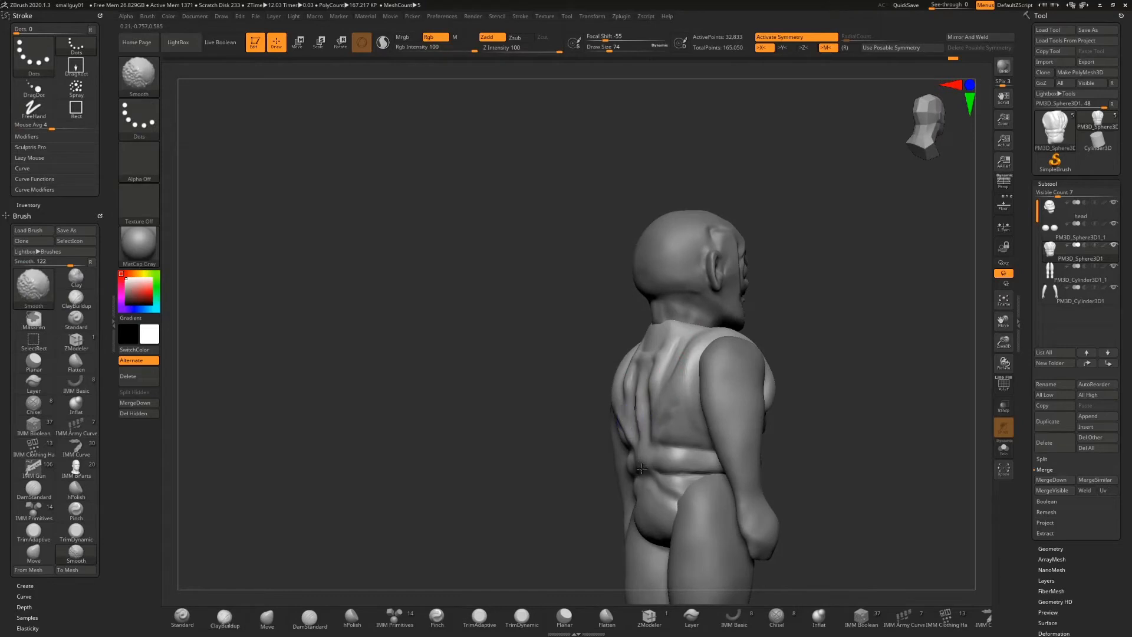
left_click_drag(642, 469, 661, 354)
Step: Flatten the spine, shoulder blade, slanted back and waist forms into clean planes with hPolish
left_click_drag(800, 291, 707, 371)
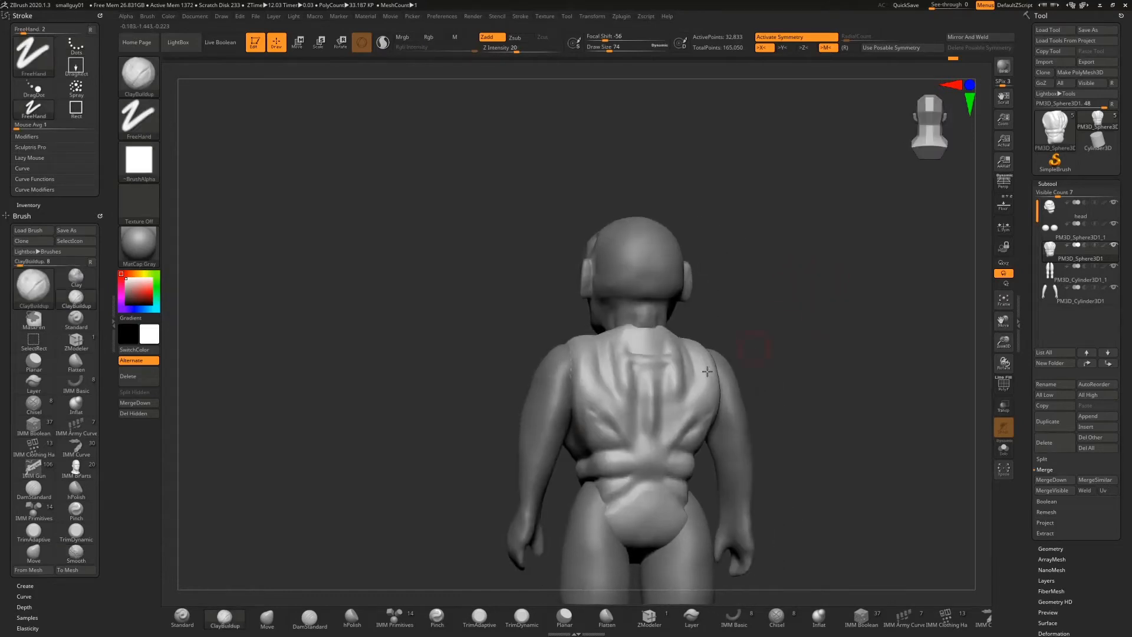
left_click(352, 616)
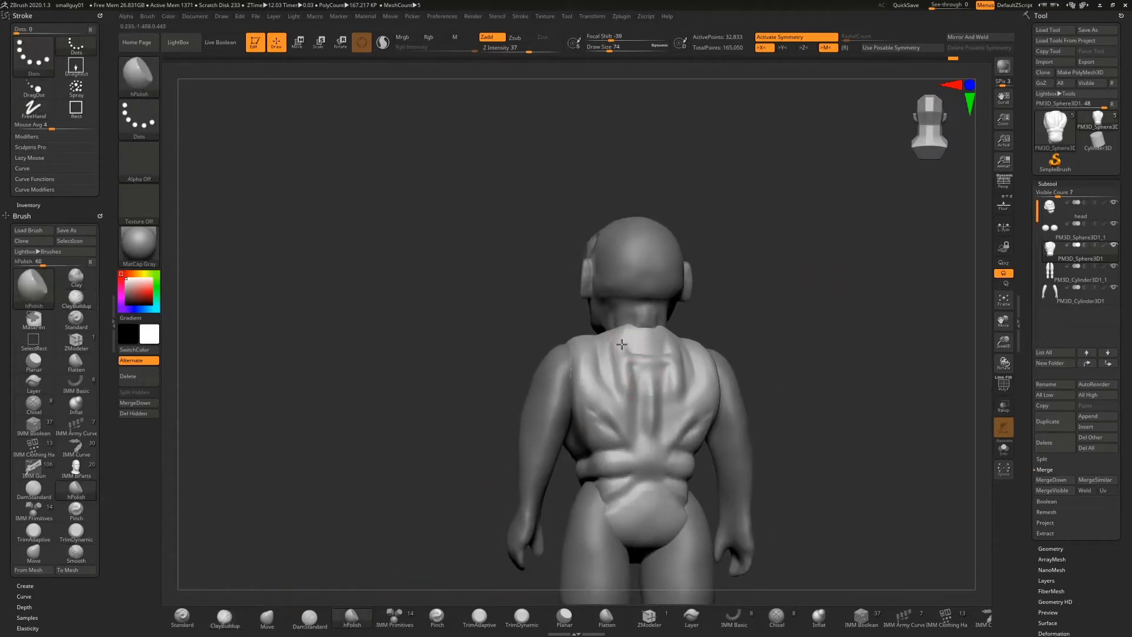
left_click_drag(633, 364, 664, 363)
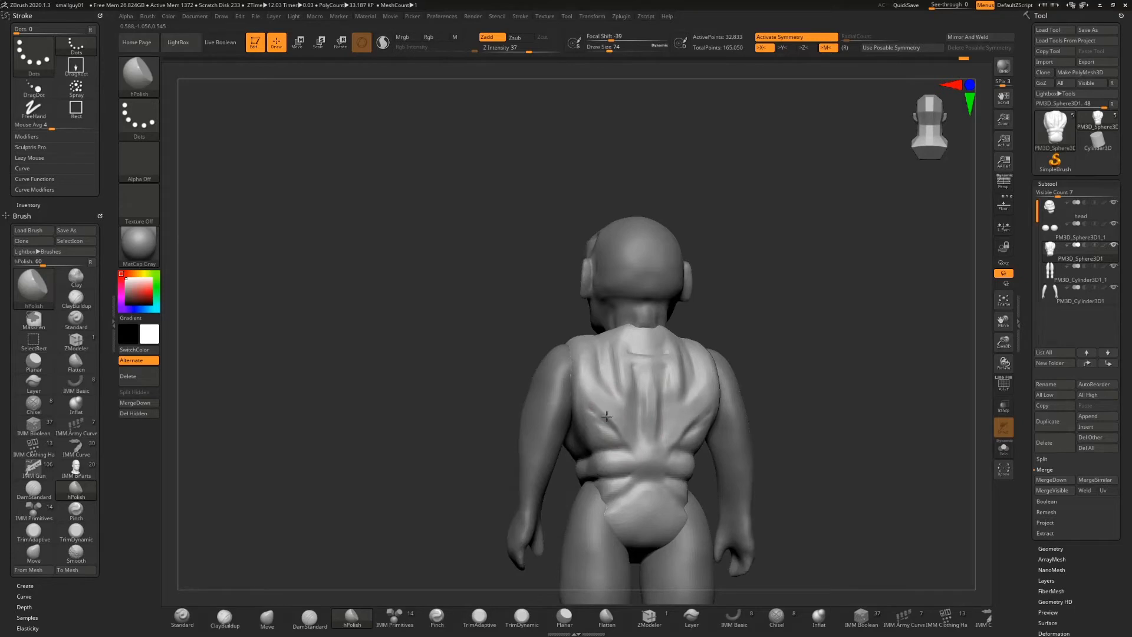
mouse_move(766, 325)
left_mouse_down()
mouse_move(702, 336)
mouse_move(778, 322)
left_mouse_up()
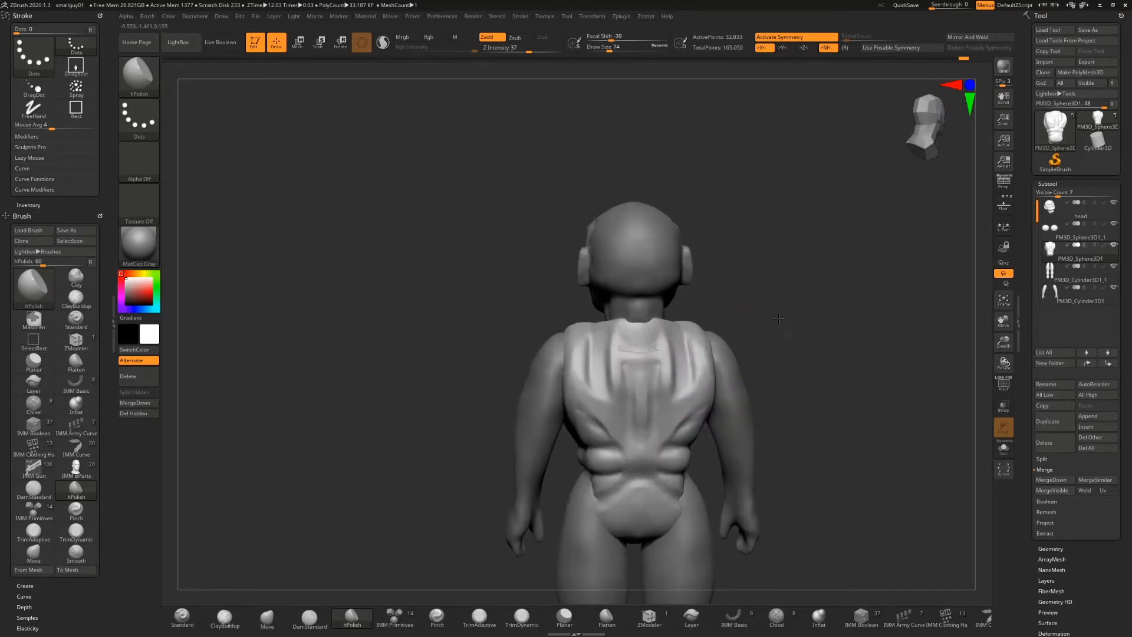
mouse_move(624, 337)
left_mouse_down()
mouse_move(619, 357)
mouse_move(652, 354)
mouse_move(648, 389)
left_mouse_up()
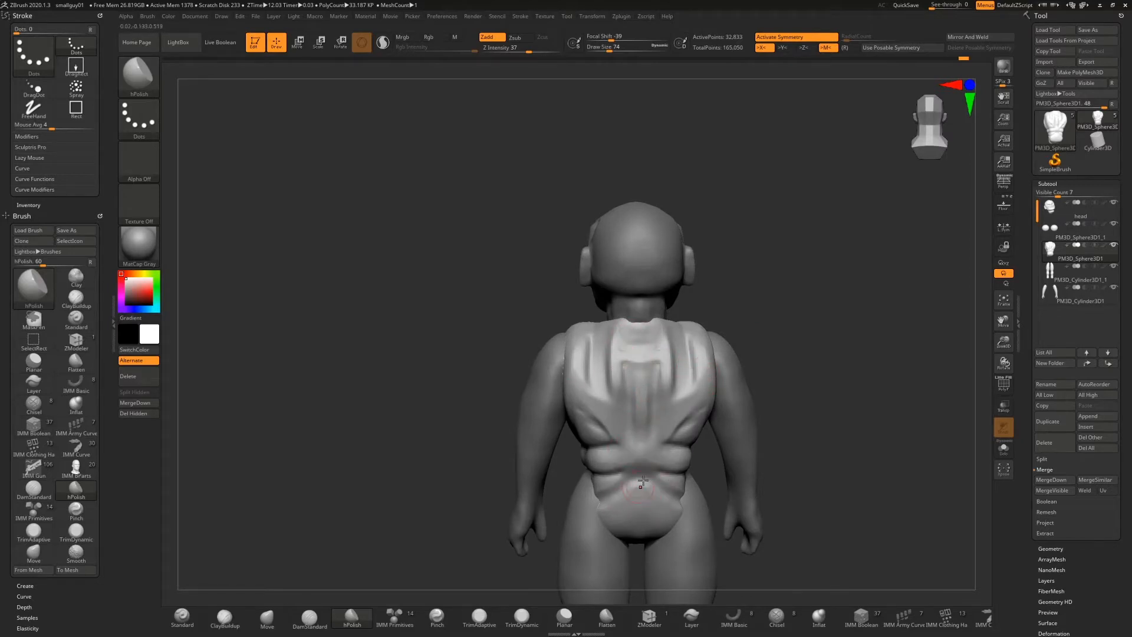
left_click_drag(736, 313, 743, 311)
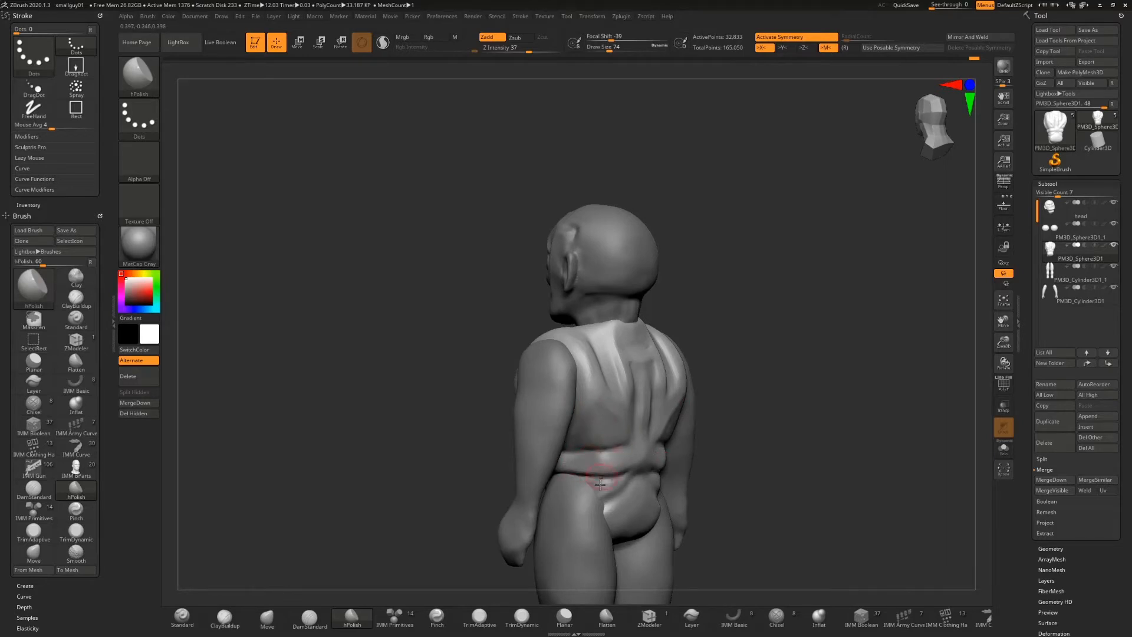
left_click_drag(779, 318, 709, 343, "shift")
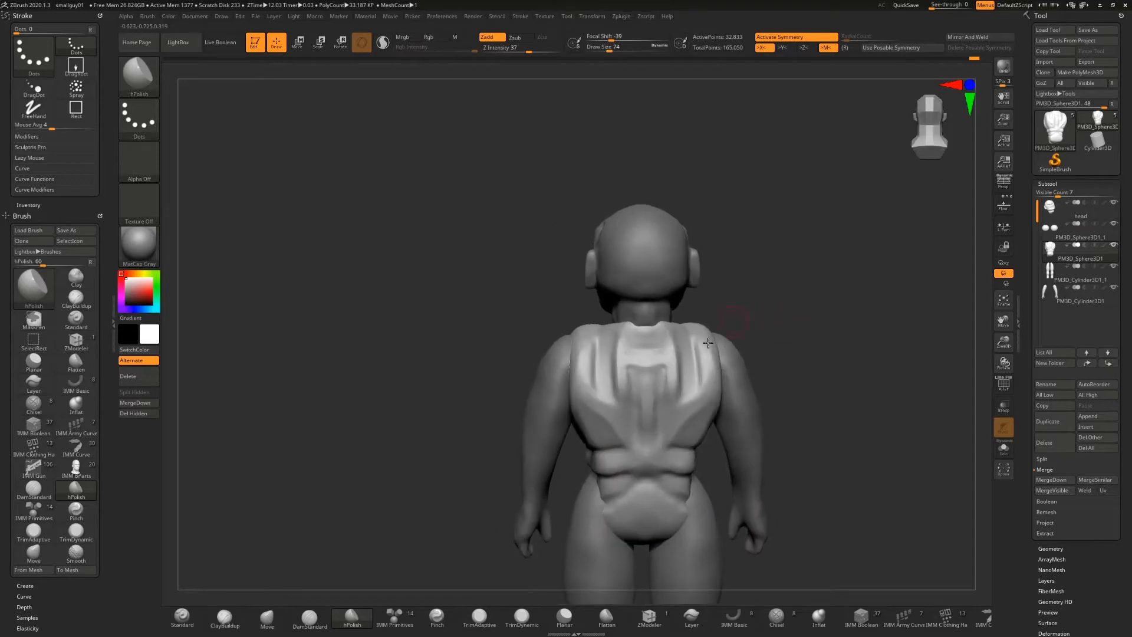
Step: Sharpen the edges of the upper back forms and the outline of the upper chest plate with Pinch
left_click(437, 616)
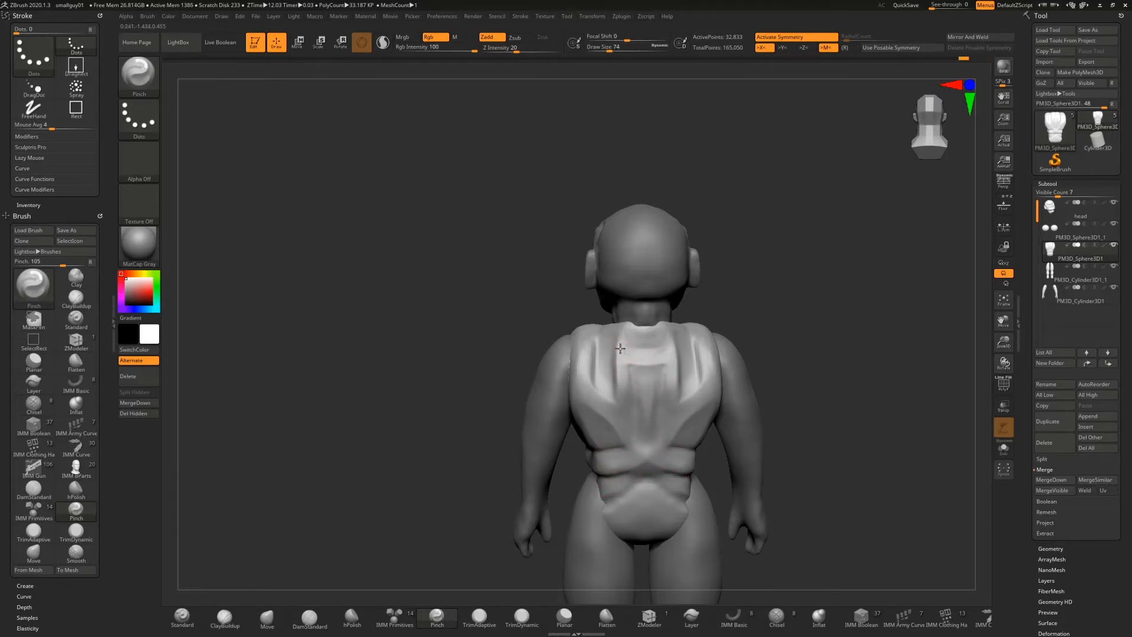
left_click_drag(801, 278, 830, 269)
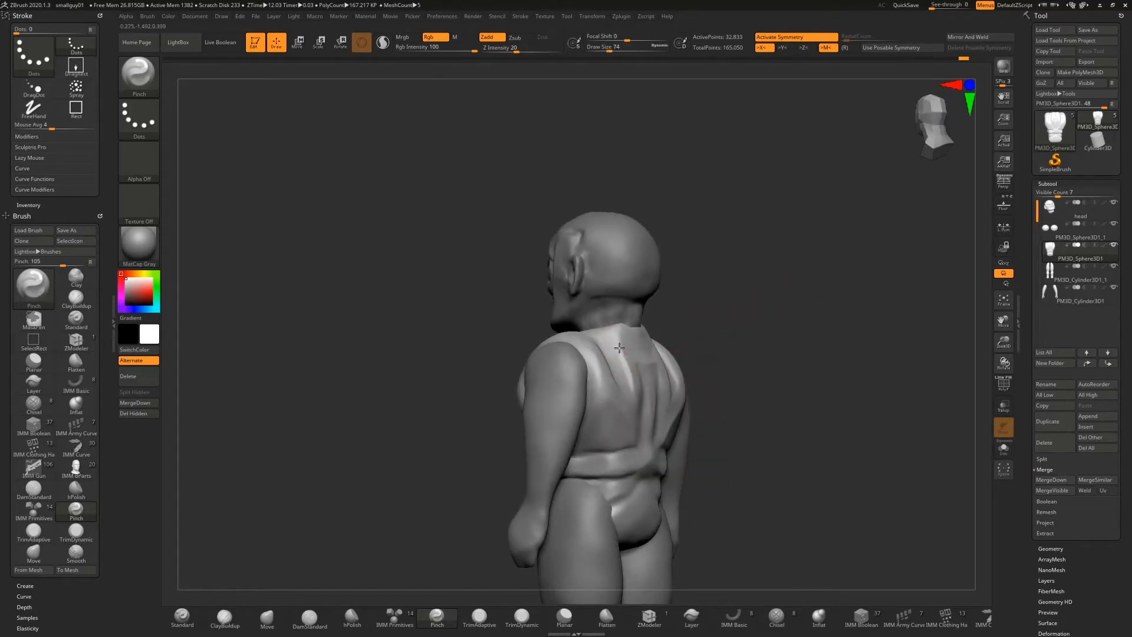
left_click_drag(793, 317, 767, 321)
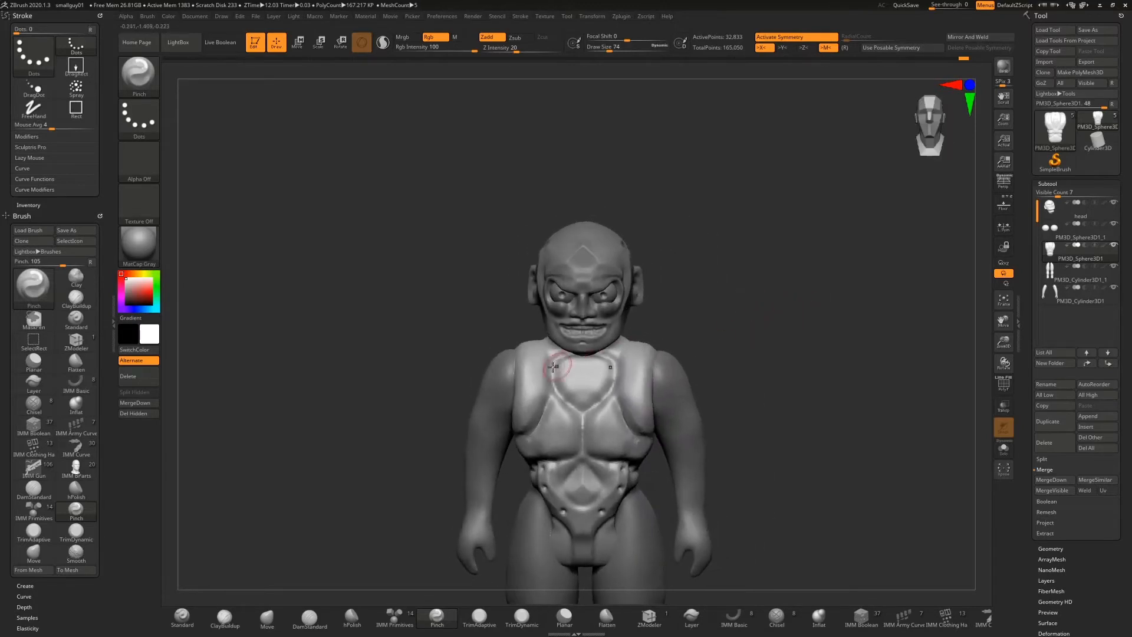
mouse_move(553, 360)
left_mouse_down()
mouse_move(557, 389)
mouse_move(584, 403)
left_mouse_up()
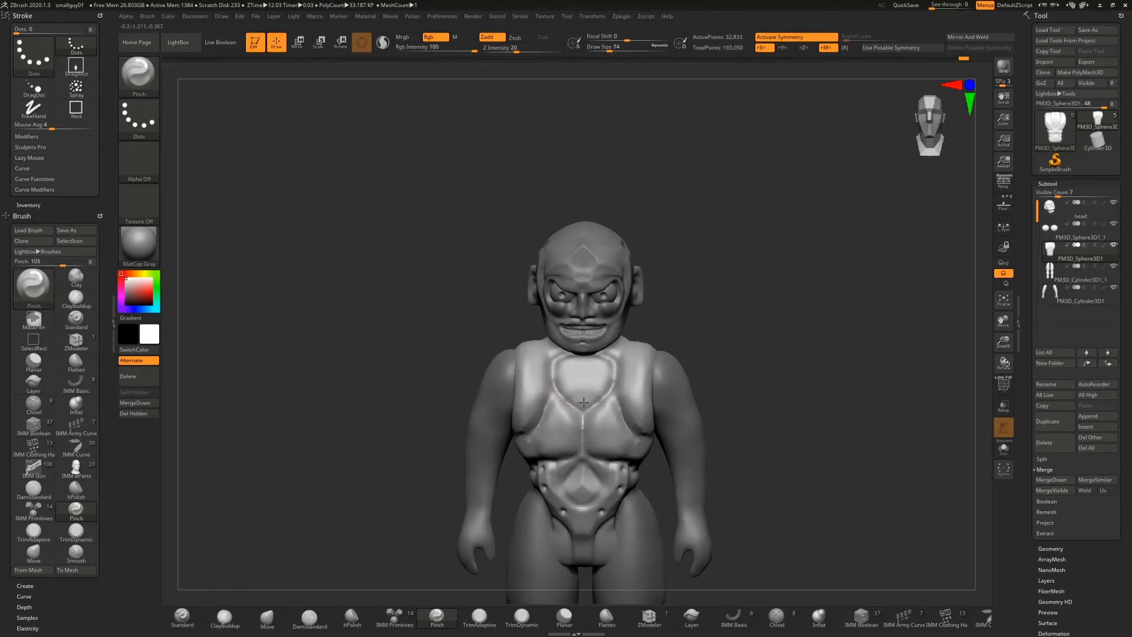
Step: Select the arms subtool and build up rounded caps on both shoulders with ClayBuildup at a draw size of 132
left_click_drag(779, 319, 741, 202, "alt")
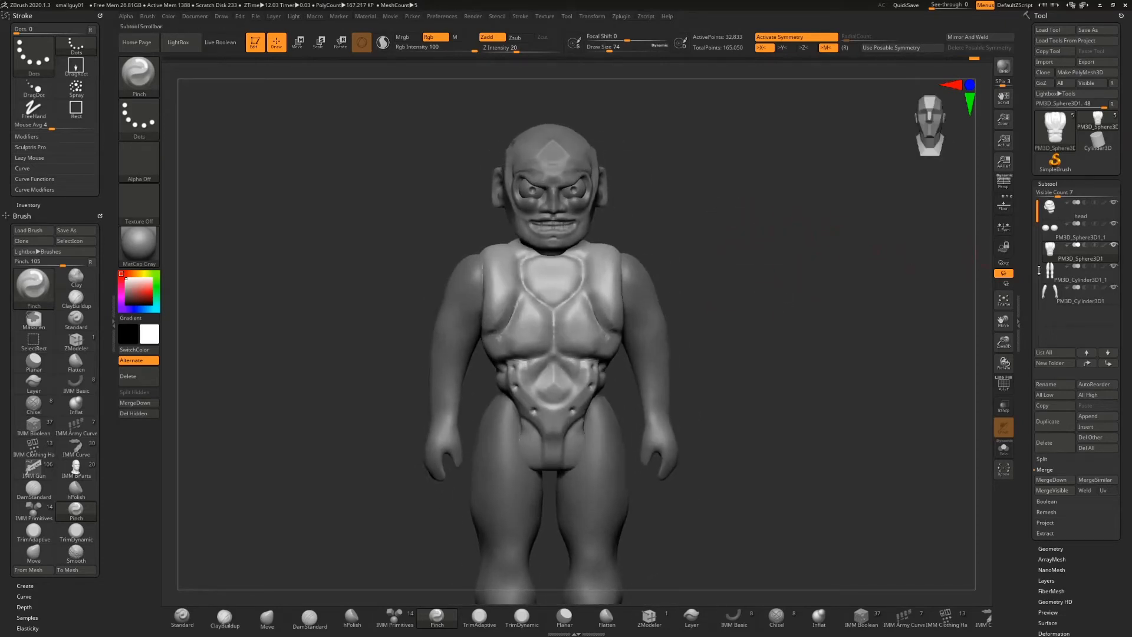
left_click(1049, 272)
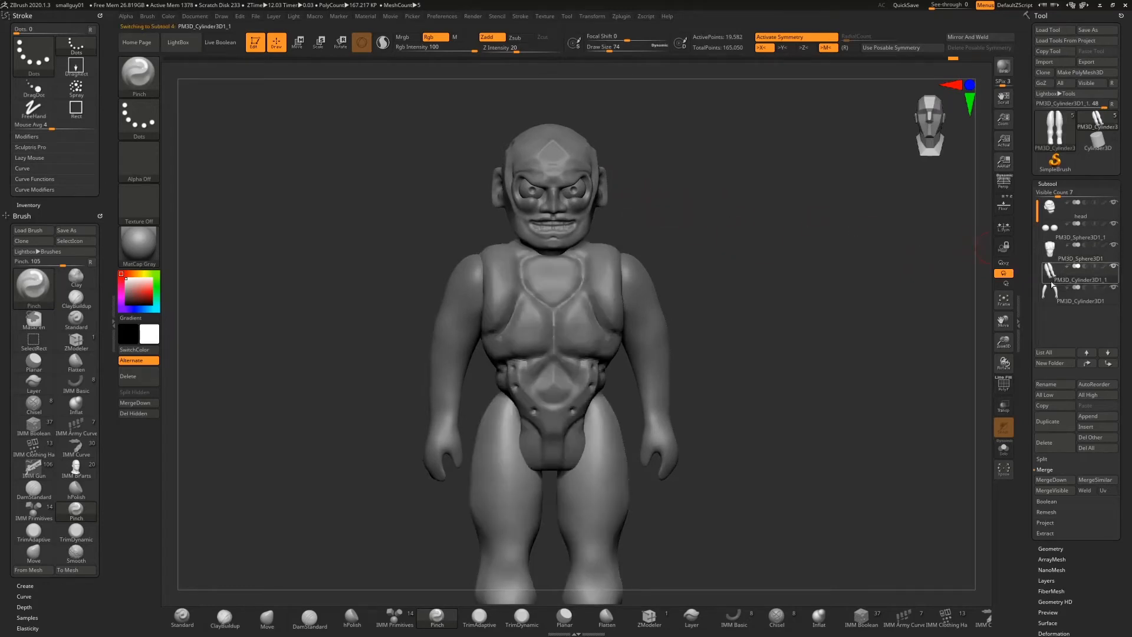
left_click(1051, 290)
left_click_drag(675, 149, 938, 250, "alt")
left_click_drag(1004, 340, 1002, 357)
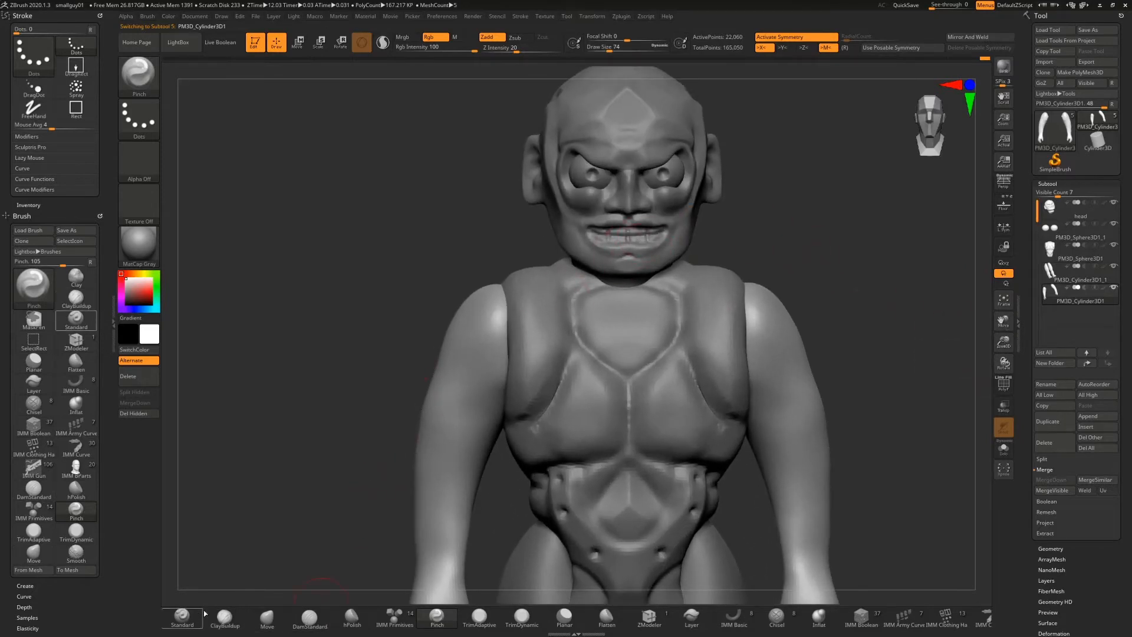
left_click(225, 616)
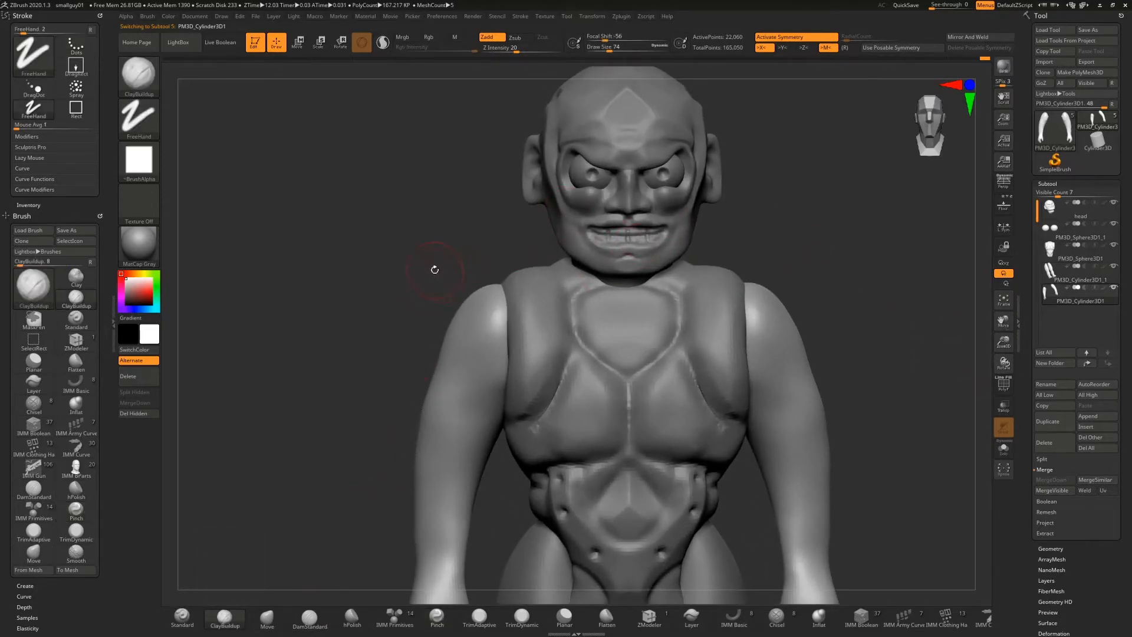
key("s")
left_click_drag(435, 269, 442, 270)
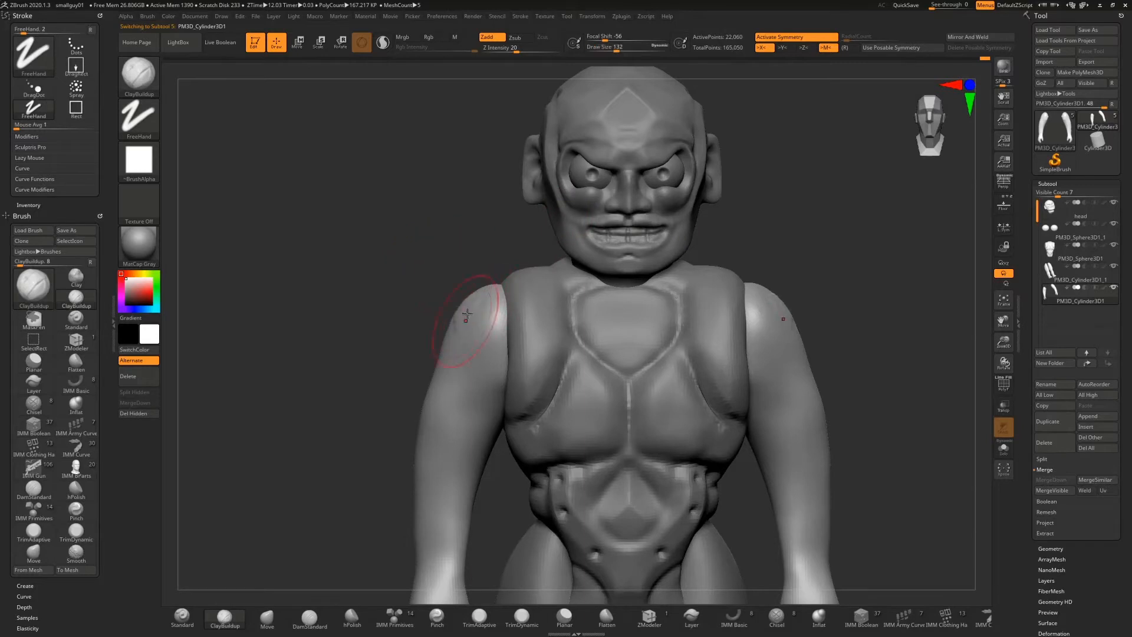
mouse_move(467, 315)
left_mouse_down()
mouse_move(490, 323)
mouse_move(451, 346)
mouse_move(490, 352)
mouse_move(469, 356)
mouse_move(498, 367)
left_mouse_up()
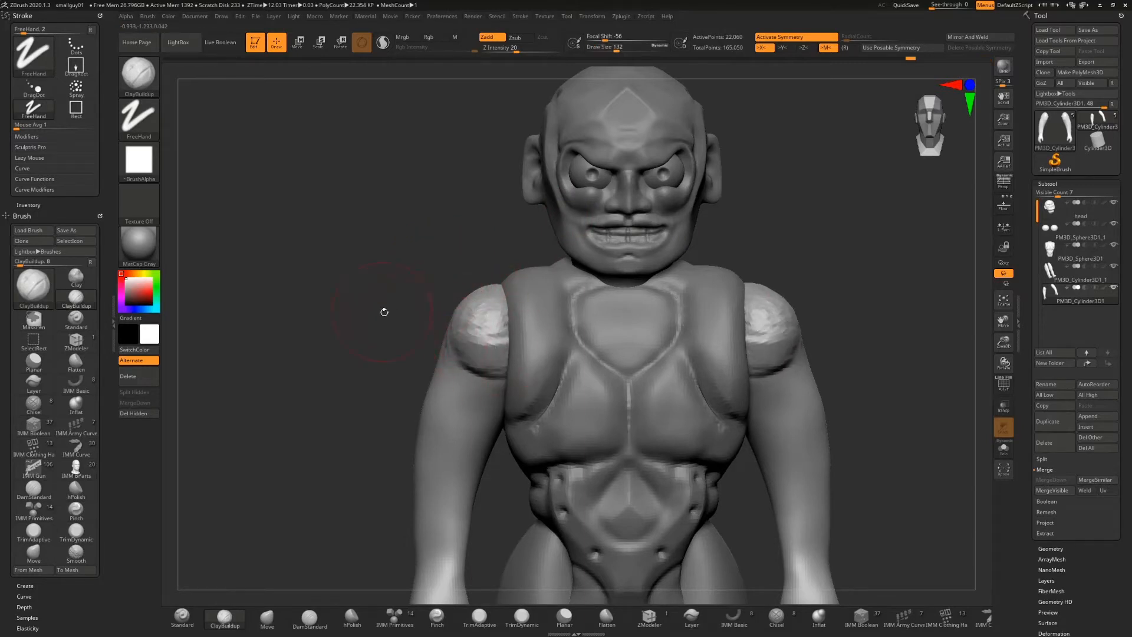
Step: Extend the shoulder caps around the outer side and back of the upper arms with ClayBuildup and smooth them
left_click_drag(385, 312, 507, 315)
mouse_move(430, 328)
left_mouse_down()
mouse_move(407, 354)
mouse_move(355, 363)
mouse_move(354, 377)
mouse_move(360, 330)
mouse_move(383, 313)
mouse_move(429, 309)
mouse_move(425, 354)
left_mouse_up()
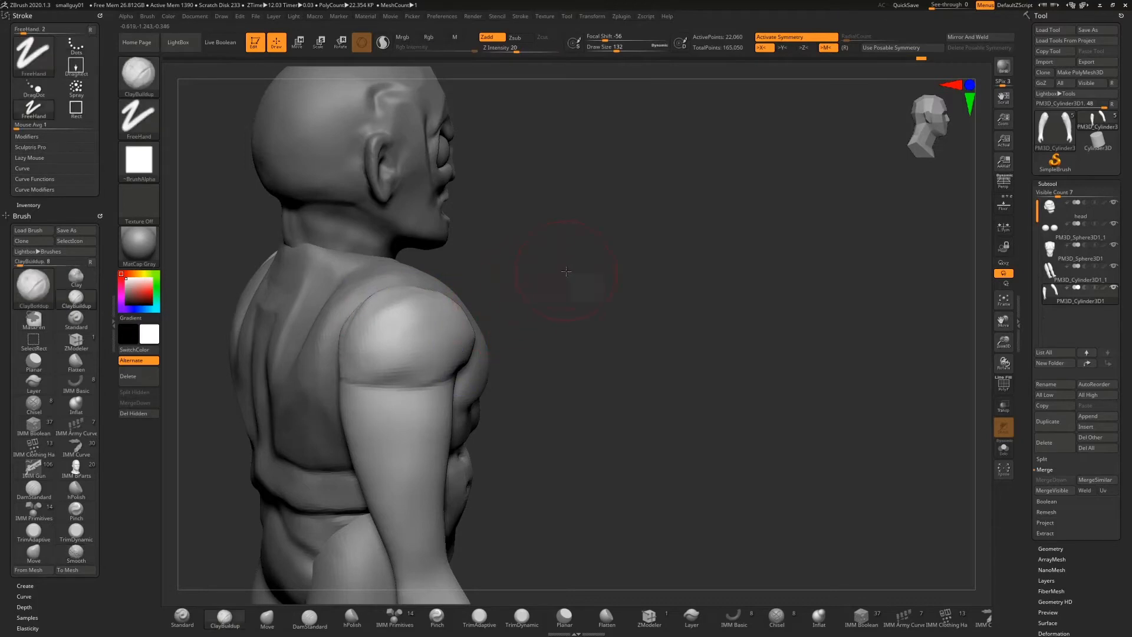
left_click_drag(583, 283, 643, 286)
mouse_move(354, 316)
left_mouse_down()
mouse_move(352, 299)
mouse_move(366, 377)
mouse_move(346, 369)
mouse_move(385, 323)
mouse_move(354, 369)
left_mouse_up()
left_click_drag(360, 316, 348, 363)
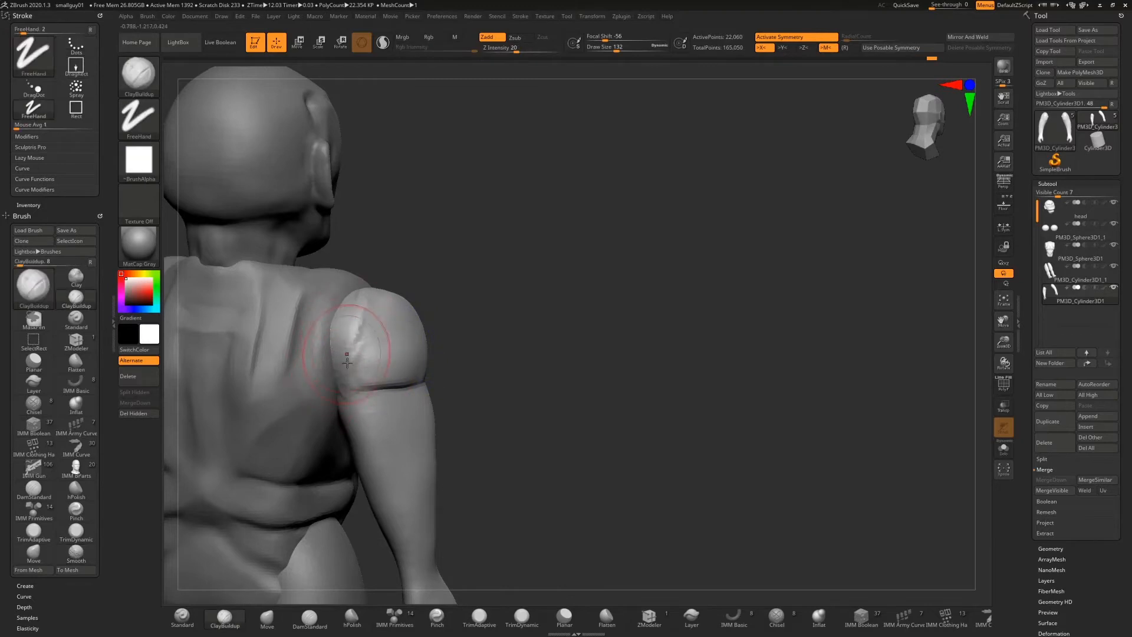
Step: Add clay to the front and outer side of the shoulder caps and smooth their surfaces
mouse_move(482, 338)
left_mouse_down()
mouse_move(396, 269)
mouse_move(360, 277)
left_mouse_up()
mouse_move(408, 373)
left_mouse_down()
mouse_move(342, 368)
mouse_move(338, 386)
mouse_move(395, 369)
mouse_move(401, 328)
mouse_move(417, 338)
left_mouse_up()
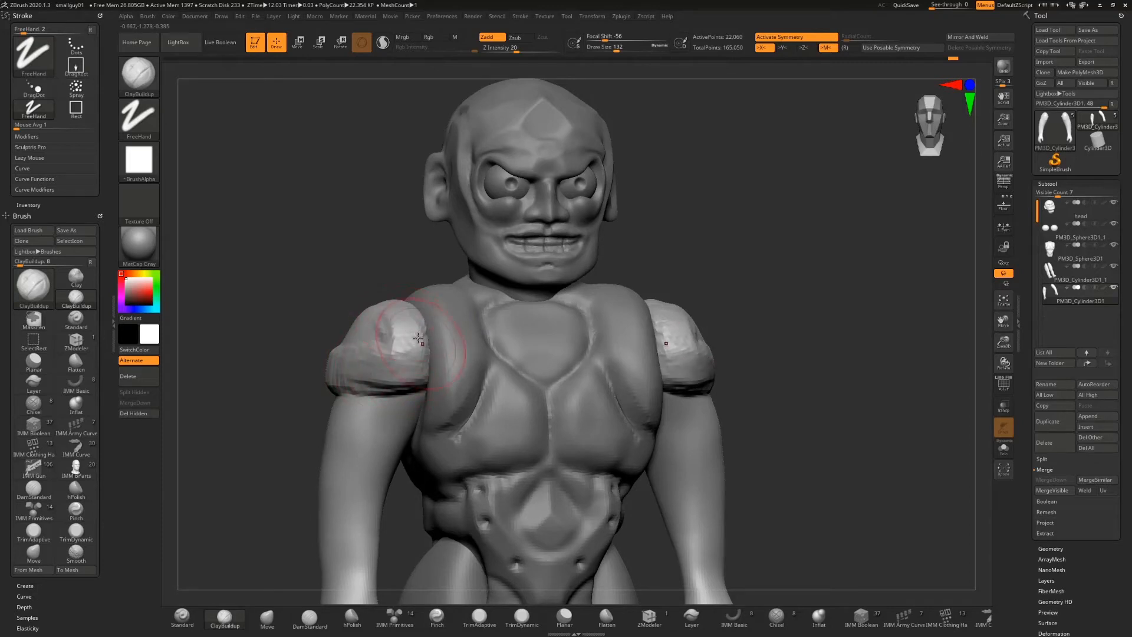
left_click_drag(331, 288, 383, 307)
mouse_move(291, 361)
left_mouse_down()
mouse_move(373, 321)
mouse_move(322, 353)
left_mouse_up()
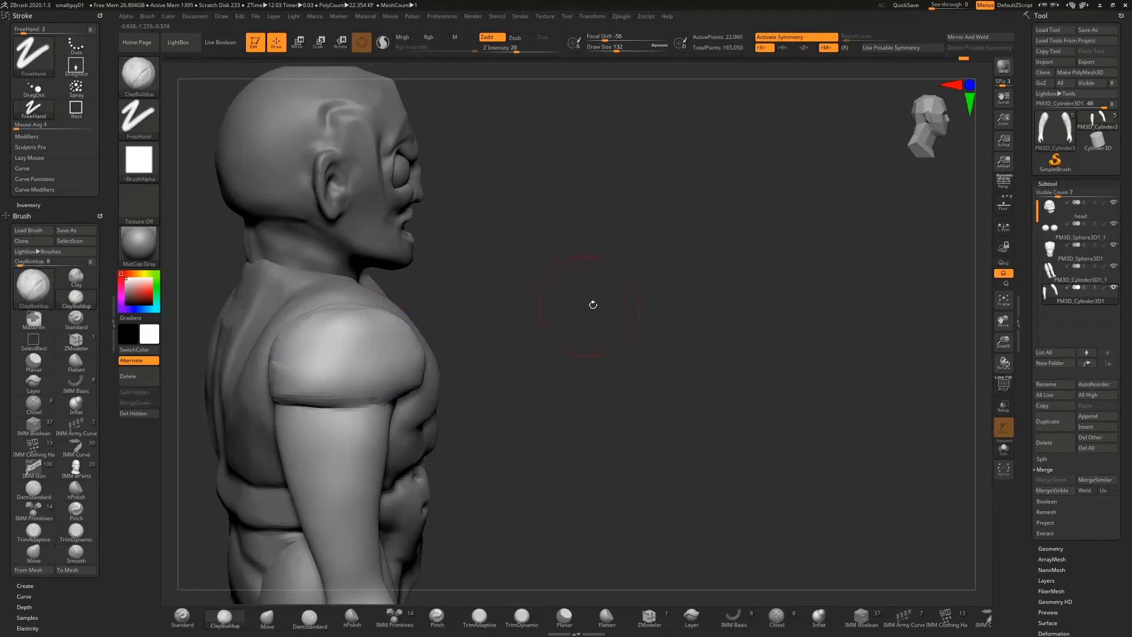
mouse_move(592, 303)
left_mouse_down()
mouse_move(628, 218)
mouse_move(708, 174)
left_mouse_up()
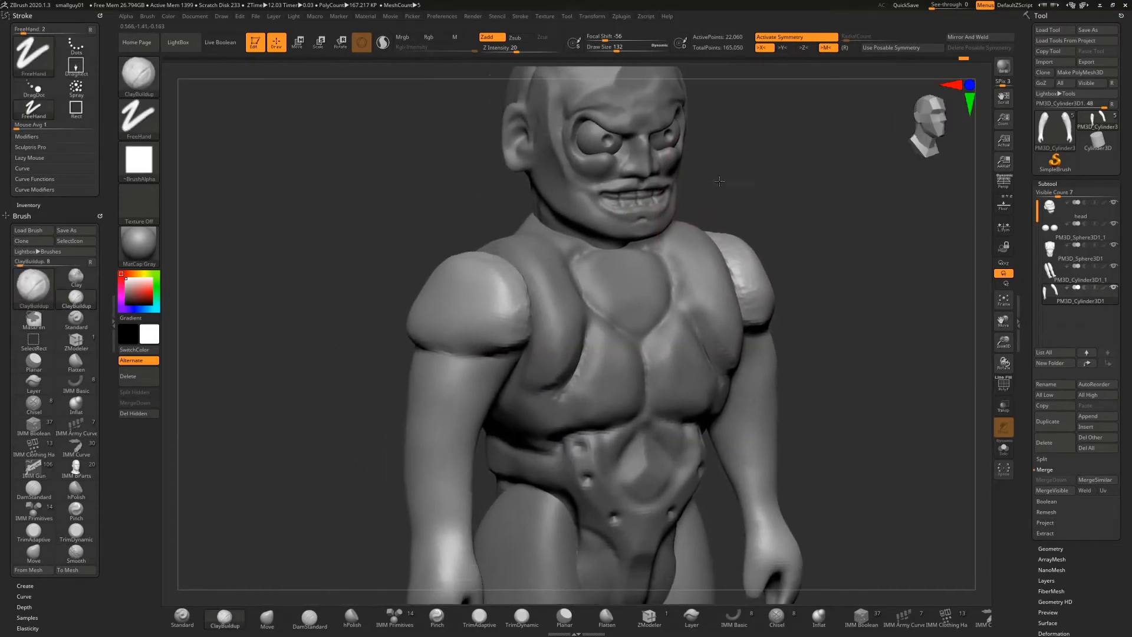
mouse_move(507, 289)
left_mouse_down("shift")
mouse_move(515, 342)
mouse_move(504, 354)
left_mouse_up("shift")
left_click_drag(332, 307, 361, 308)
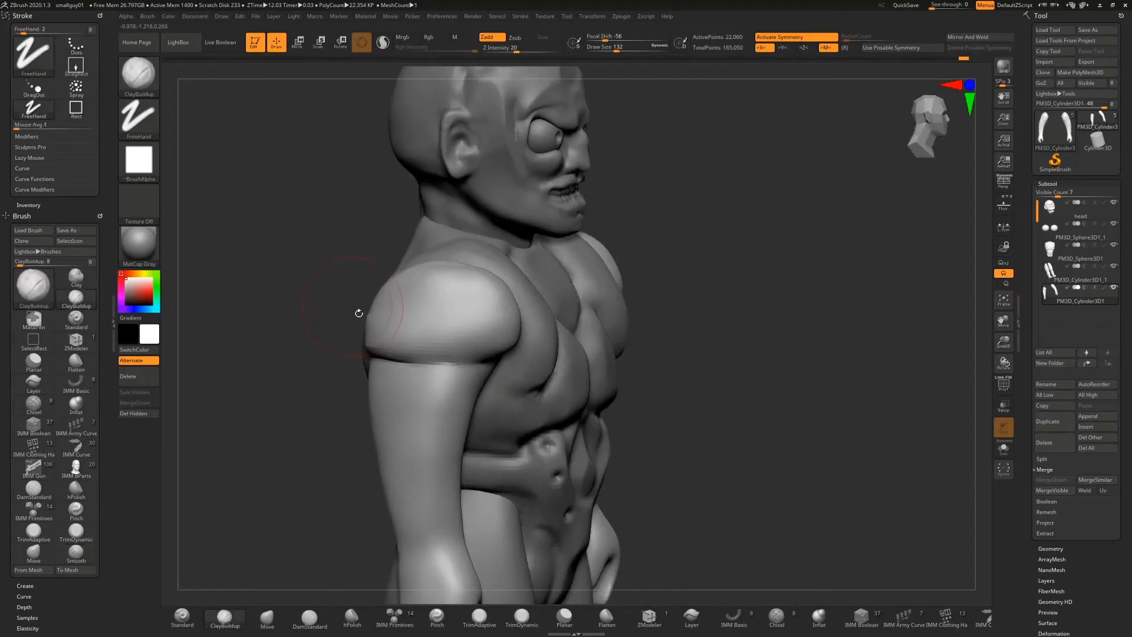
Step: Carve a groove beneath the shoulder caps around the upper arms with DamStandard, smoothing around it
left_click(311, 617)
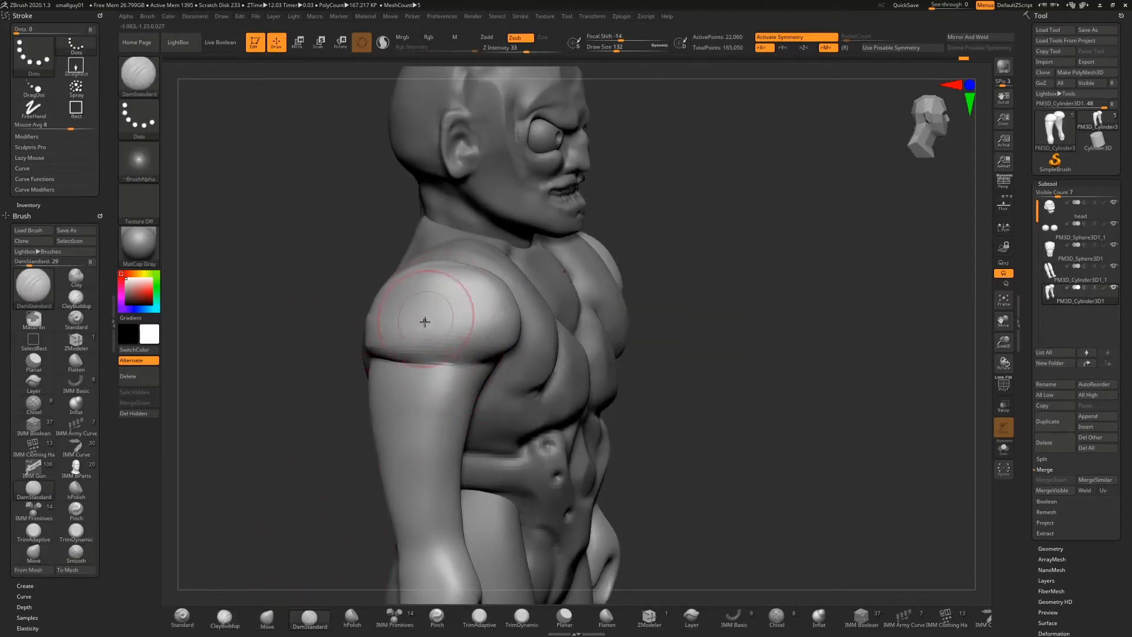
mouse_move(422, 363)
left_mouse_down()
mouse_move(487, 361)
mouse_move(377, 357)
mouse_move(421, 374)
left_mouse_up()
mouse_move(293, 366)
left_mouse_down("shift")
mouse_move(269, 364)
mouse_move(501, 366)
left_mouse_up("shift")
left_click_drag(378, 356, 339, 362)
mouse_move(339, 314)
left_mouse_down("shift")
mouse_move(345, 272)
mouse_move(339, 288)
left_mouse_up("shift")
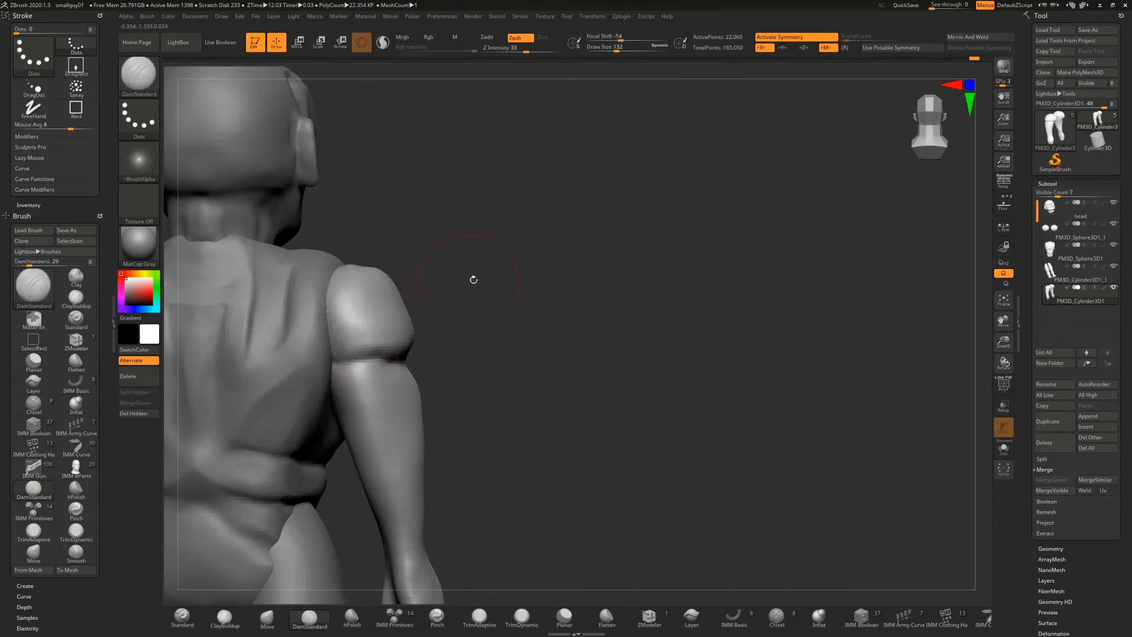
left_click_drag(473, 279, 253, 283)
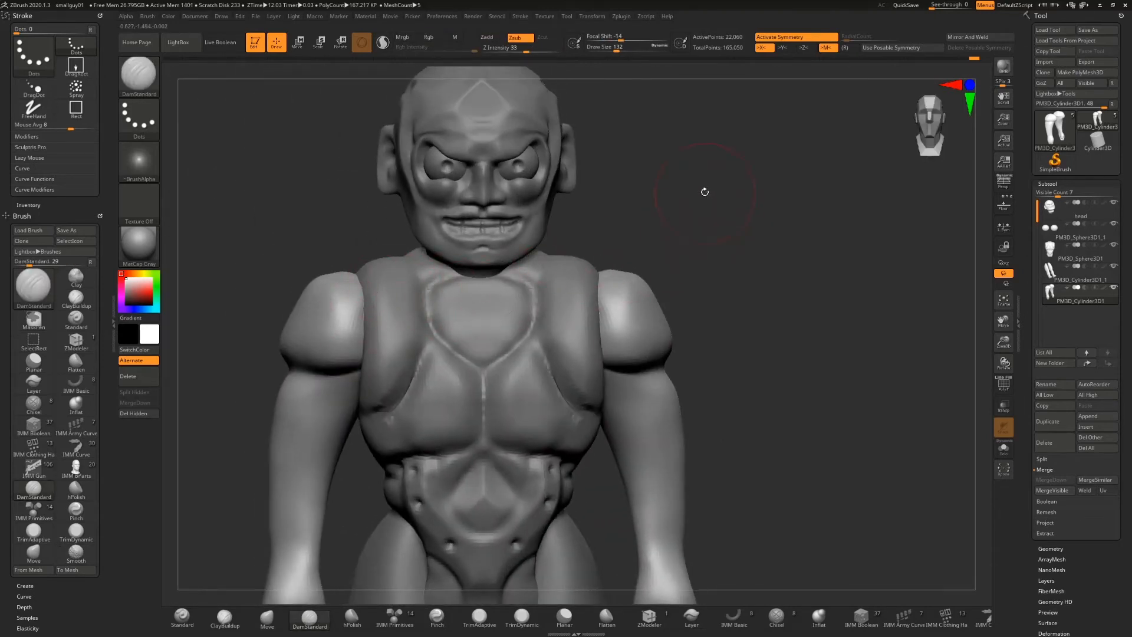
left_click_drag(705, 192, 781, 195, "alt")
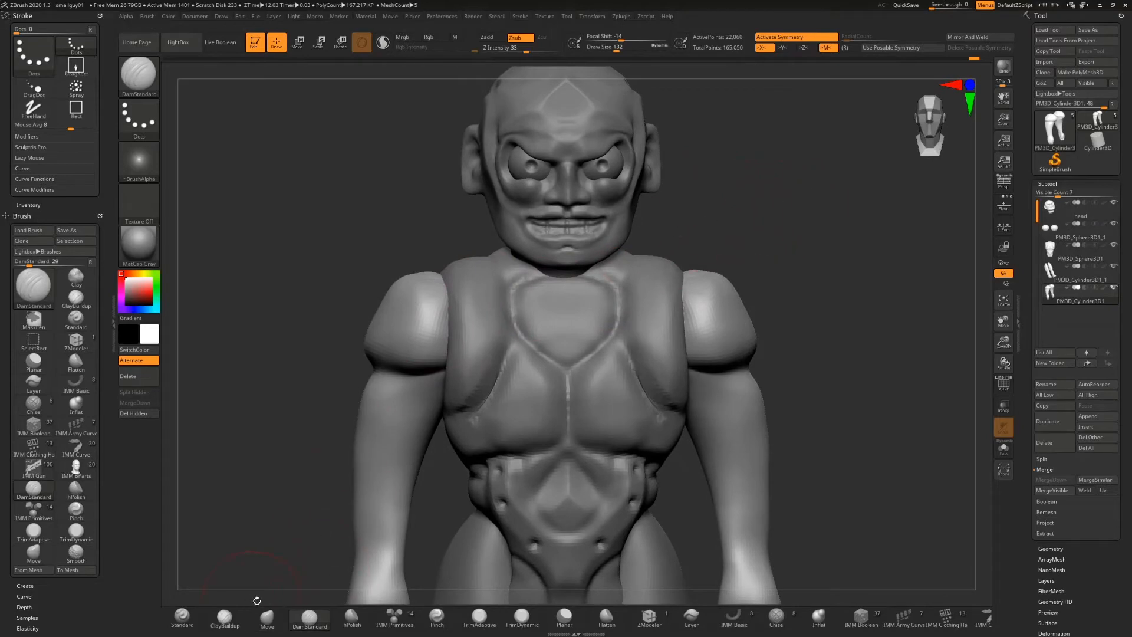
Step: Build up the inner front of the shoulder caps next to the chest with ClayBuildup and smooth the added volume
left_click(225, 616)
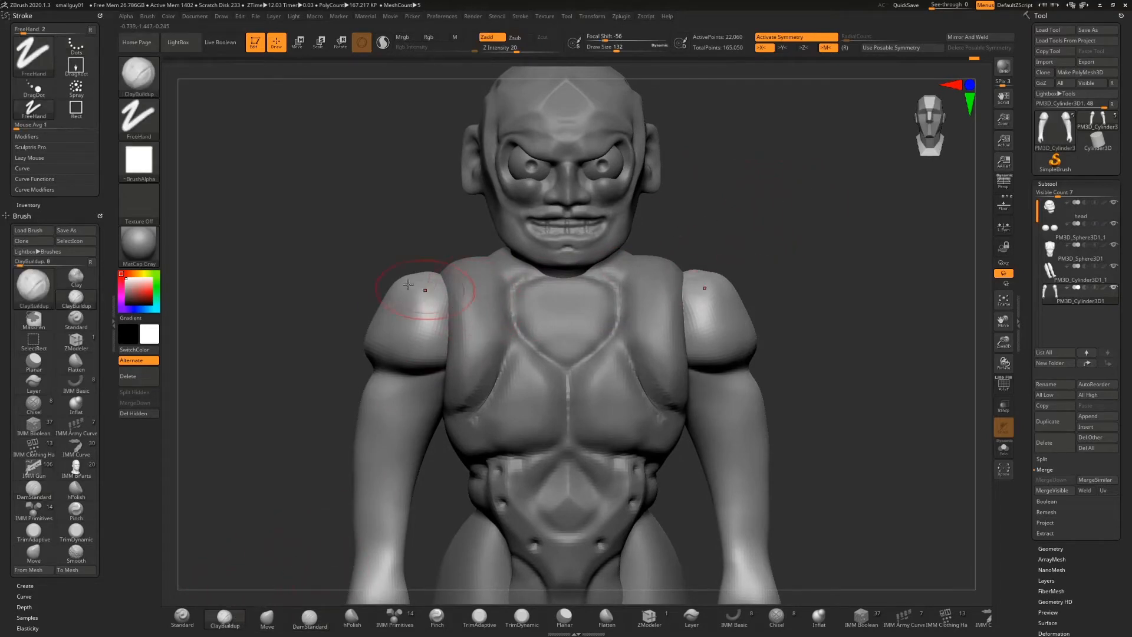
left_click_drag(420, 323, 429, 303)
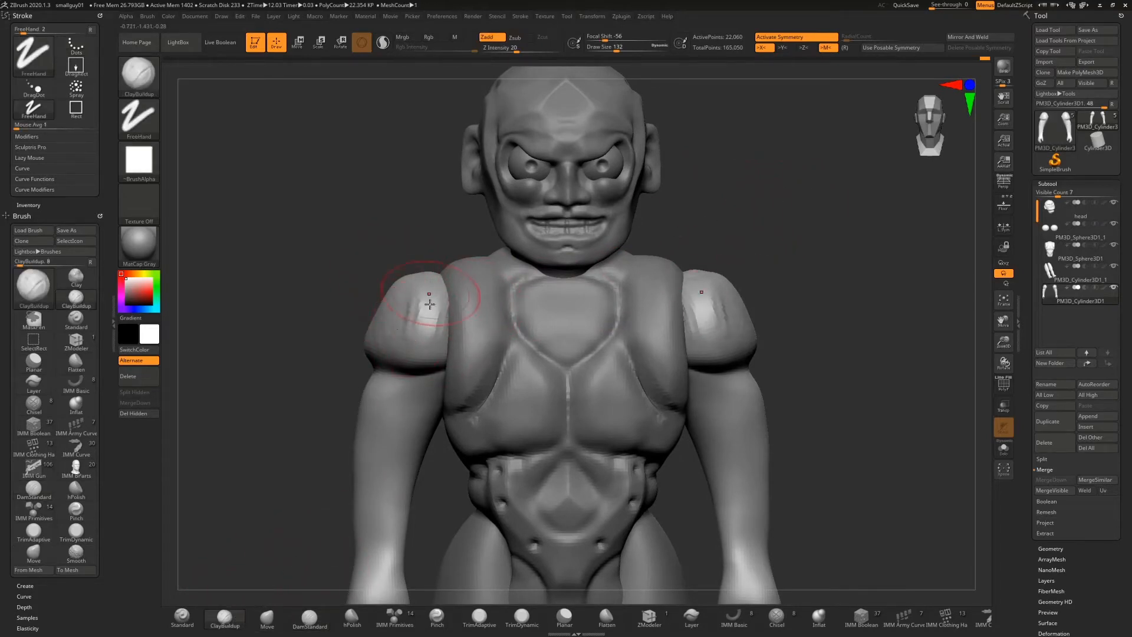
mouse_move(420, 373)
left_mouse_down()
mouse_move(434, 368)
mouse_move(433, 274)
left_mouse_up()
left_click_drag(388, 226, 560, 221)
mouse_move(428, 314)
left_mouse_down()
mouse_move(377, 337)
mouse_move(380, 302)
mouse_move(374, 357)
mouse_move(444, 328)
left_mouse_up()
left_click_drag(593, 265, 481, 254)
left_click_drag(480, 307, 485, 325, "shift")
Step: Reshape the front edge of the shoulder caps with the Move brush, pulling it back from the chest and smoothing it
key("b")
key("m")
key("v")
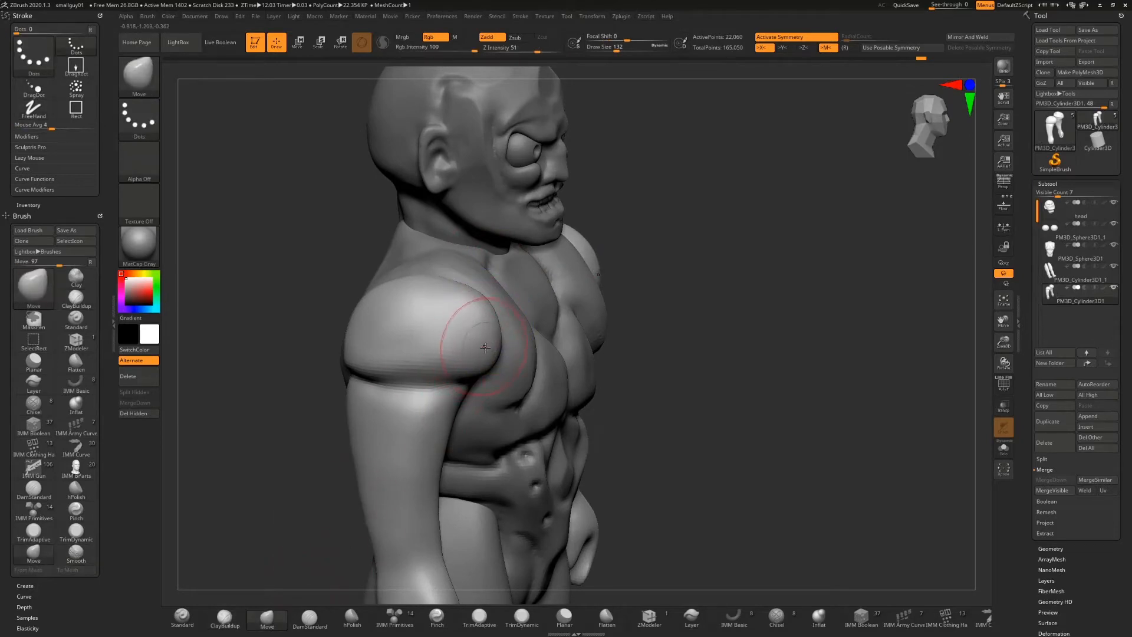
left_click_drag(494, 311, 489, 307)
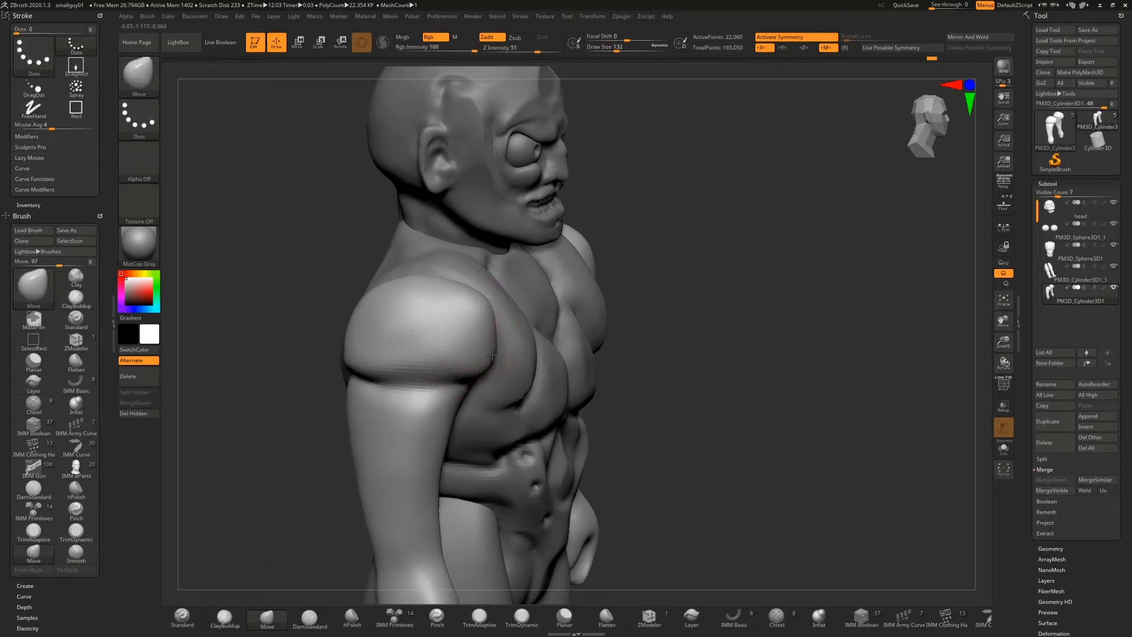
left_click_drag(490, 353, 485, 360)
left_click_drag(482, 313, 473, 308)
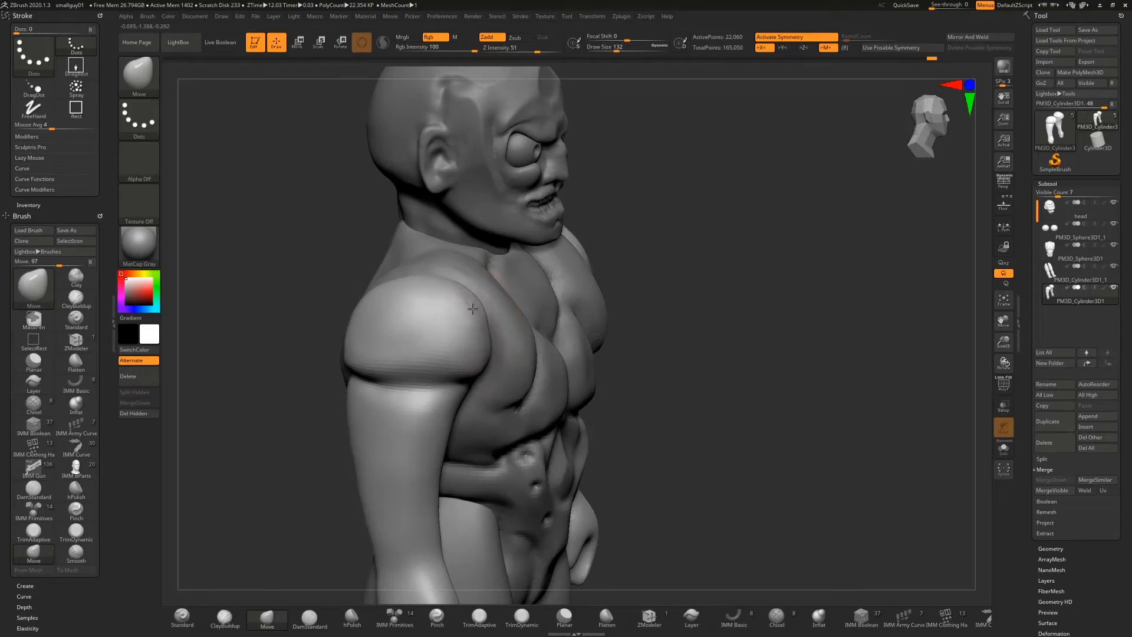
left_click_drag(577, 238, 505, 252)
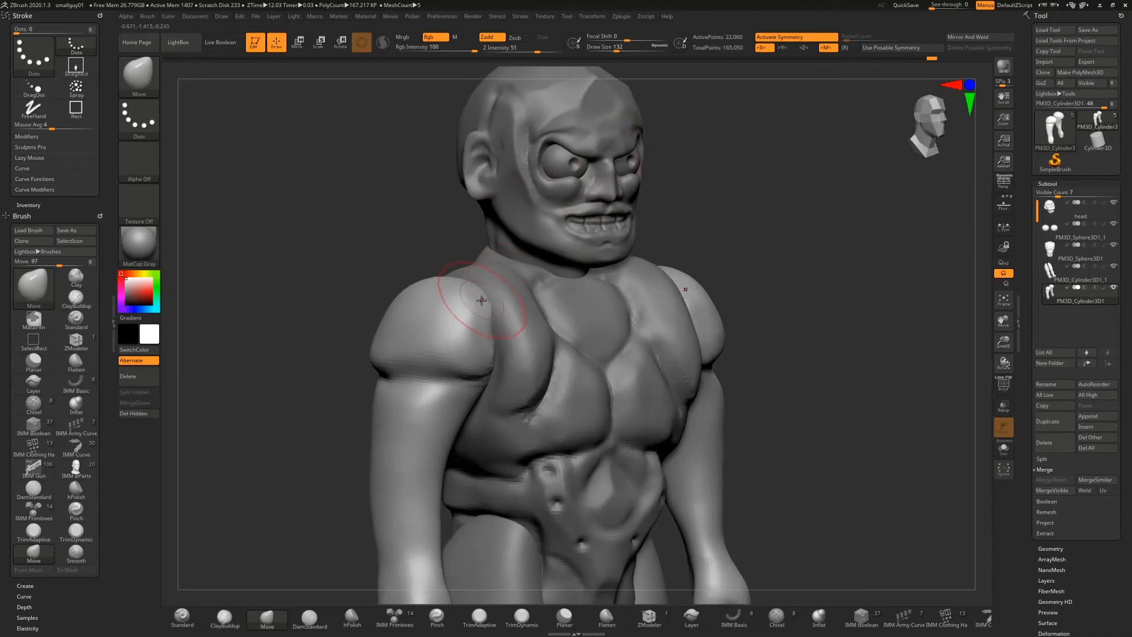
right_click_drag(475, 303, 472, 320)
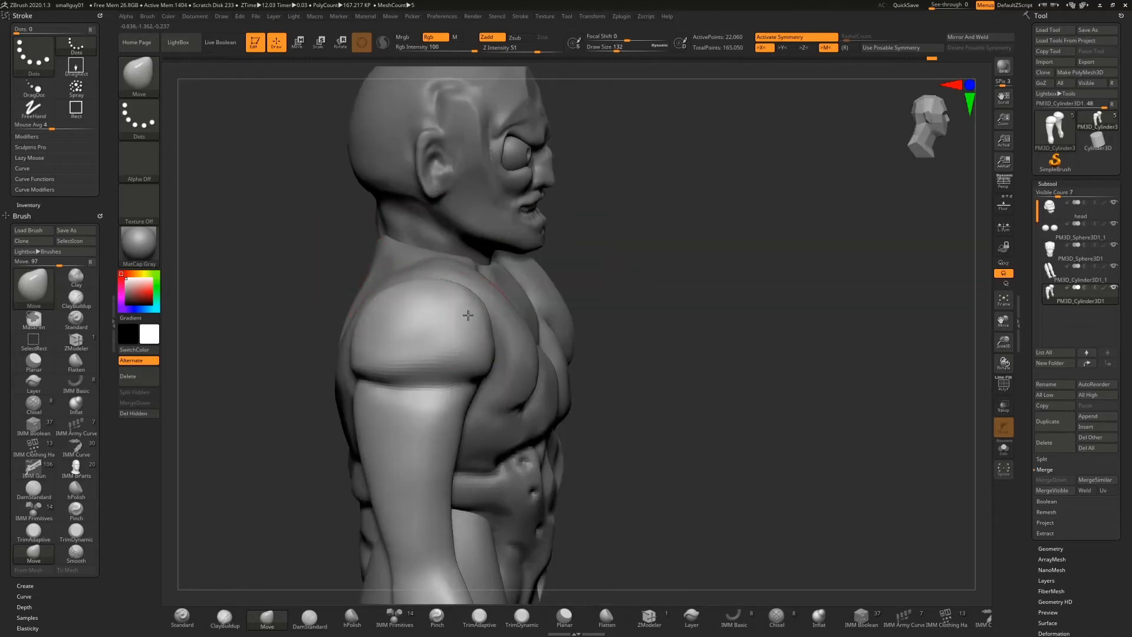
left_click_drag(626, 228, 467, 307)
left_click_drag(293, 364, 299, 355, "shift")
mouse_move(646, 209)
left_mouse_down()
mouse_move(651, 200)
mouse_move(743, 265)
left_mouse_up()
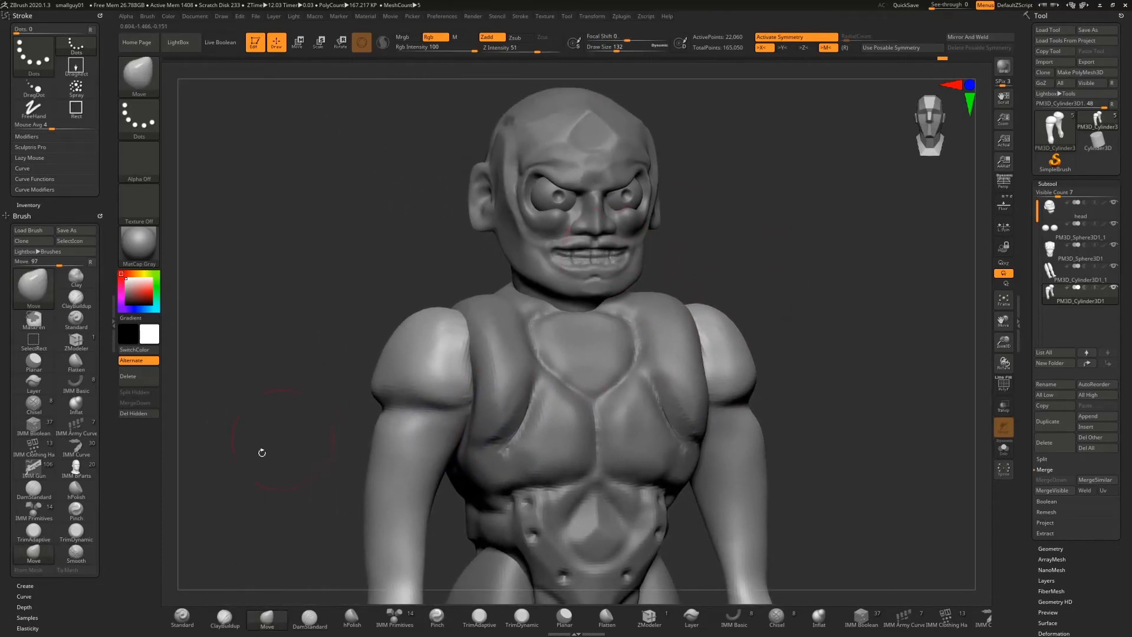
Step: Deepen the crease under the shoulder caps with DamStandard and sharpen their lower rims all round with Pinch
left_click(309, 618)
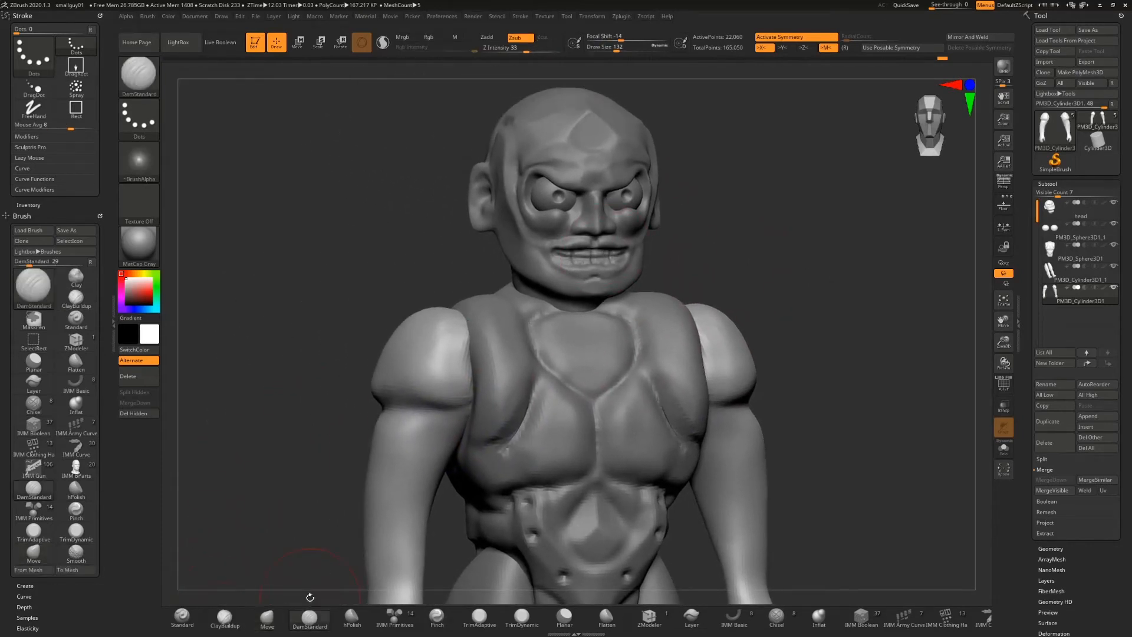
left_click_drag(377, 391, 415, 399)
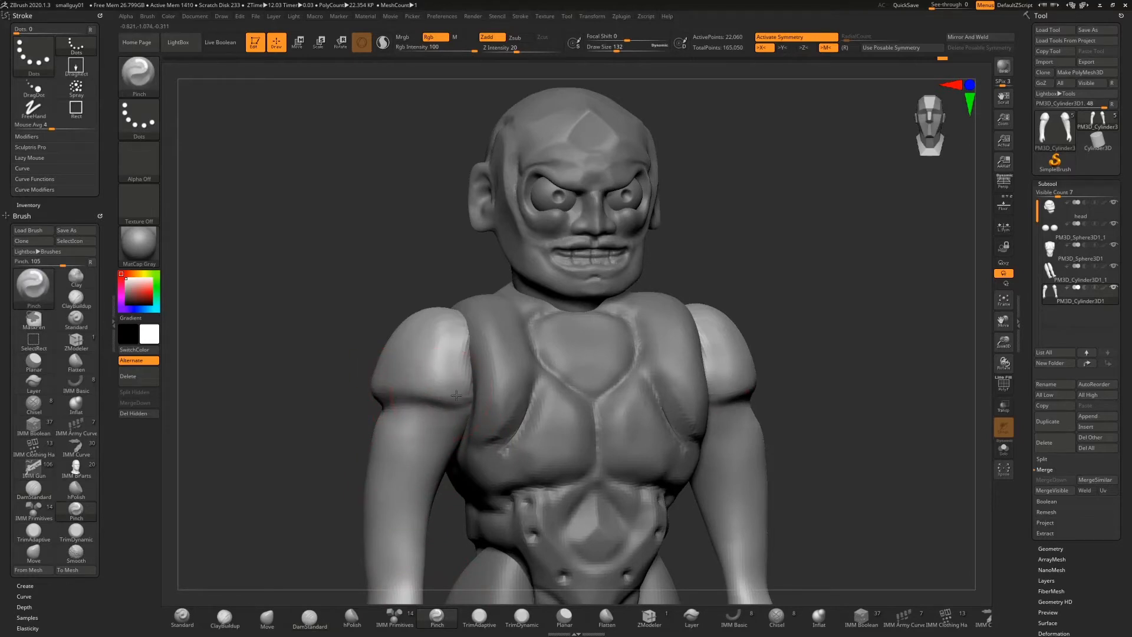
right_click_drag(442, 401, 466, 390)
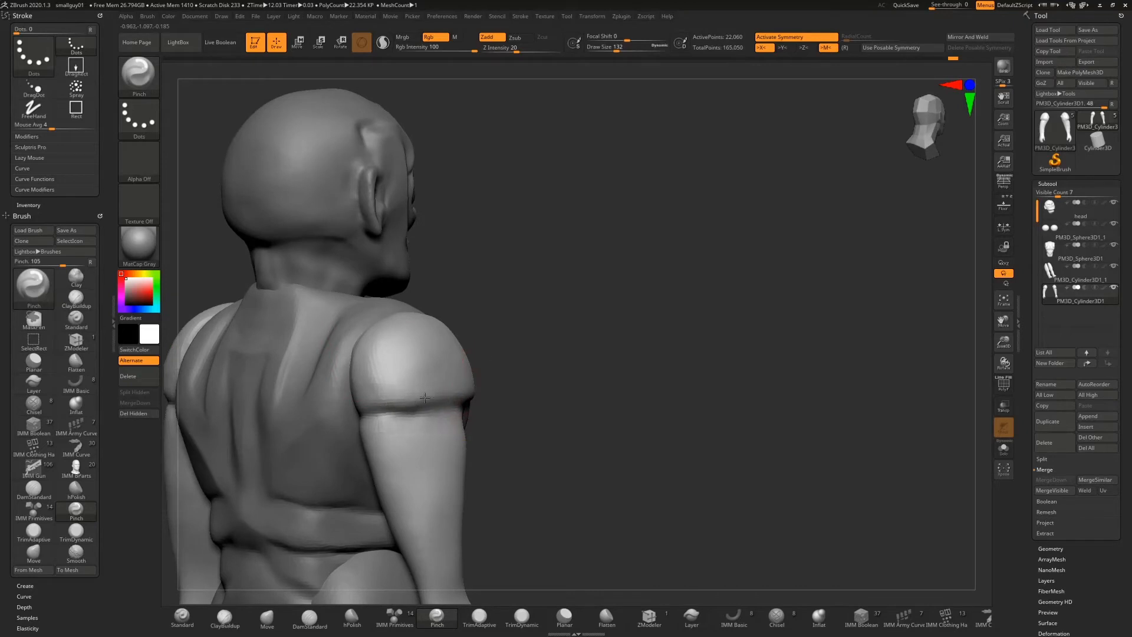
mouse_move(425, 397)
left_mouse_down()
mouse_move(429, 377)
mouse_move(425, 407)
mouse_move(469, 394)
left_mouse_up()
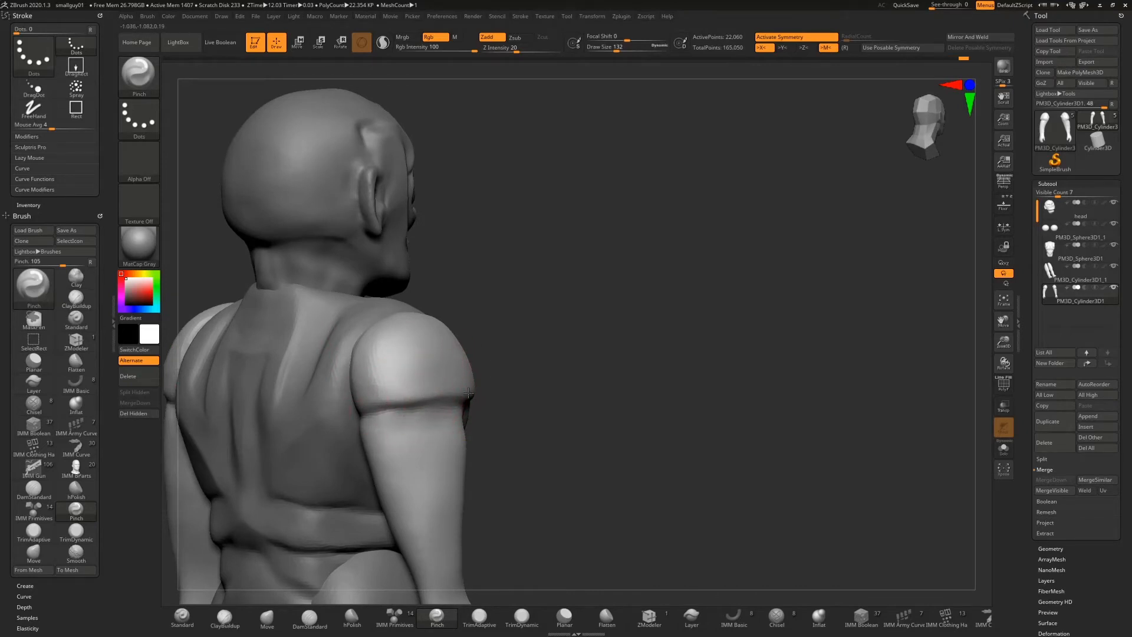
left_click_drag(531, 372, 584, 286)
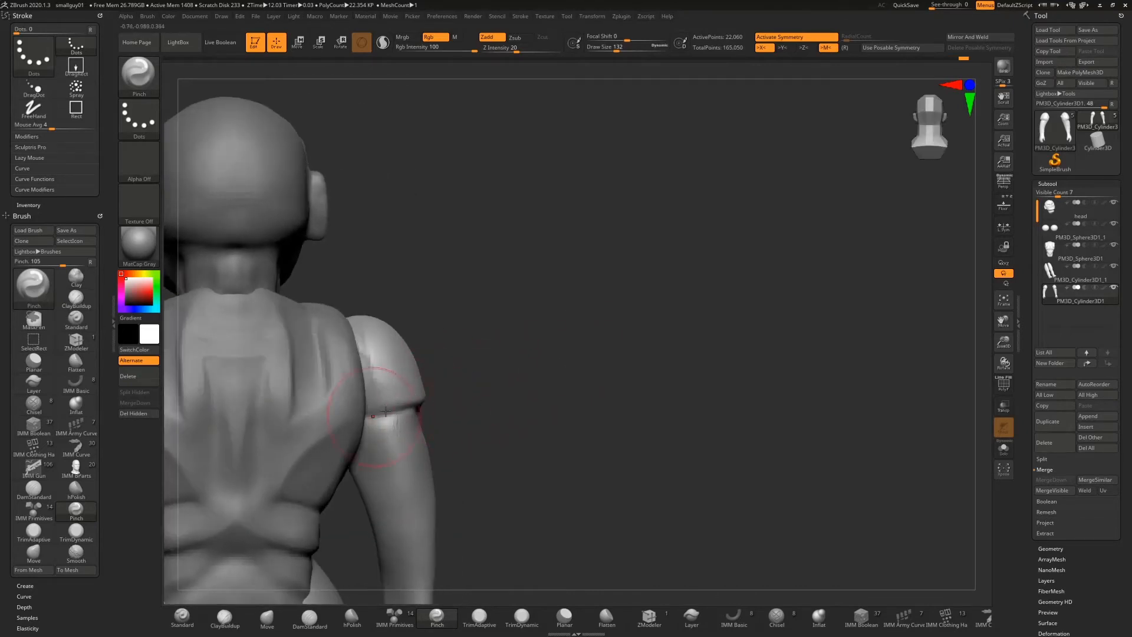
left_click_drag(579, 331, 366, 334)
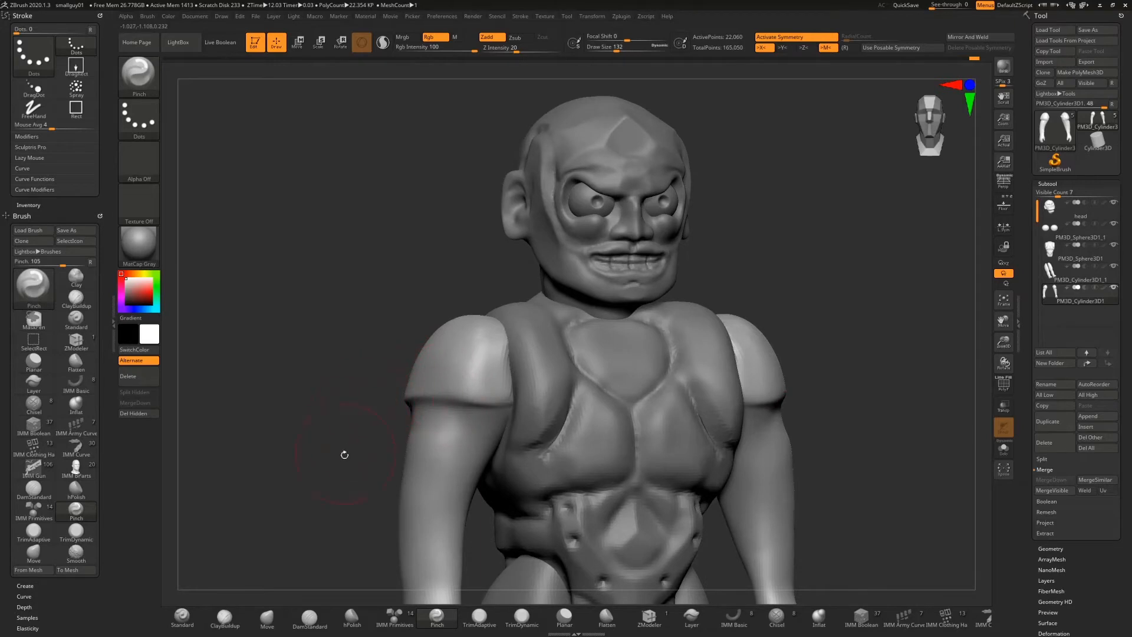
Step: Display the arms' wireframe, retopologize the arms with ZRemesher at a target polygon count of 5, and expand the ClayPolish settings
key("ctrl")
key("ctrl")
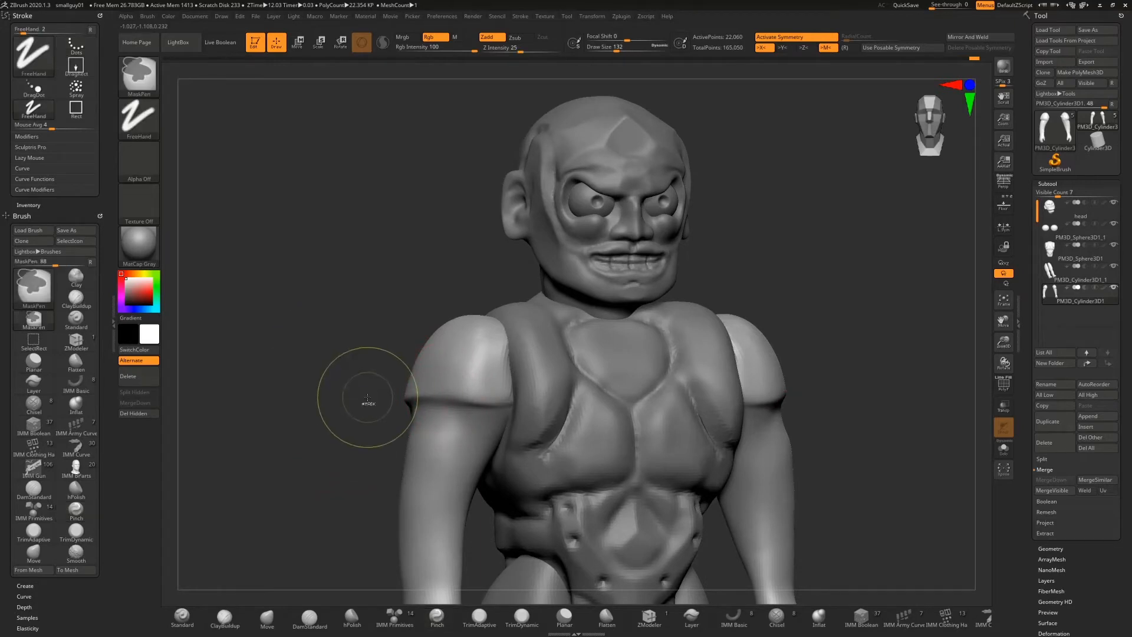
left_click(1005, 384)
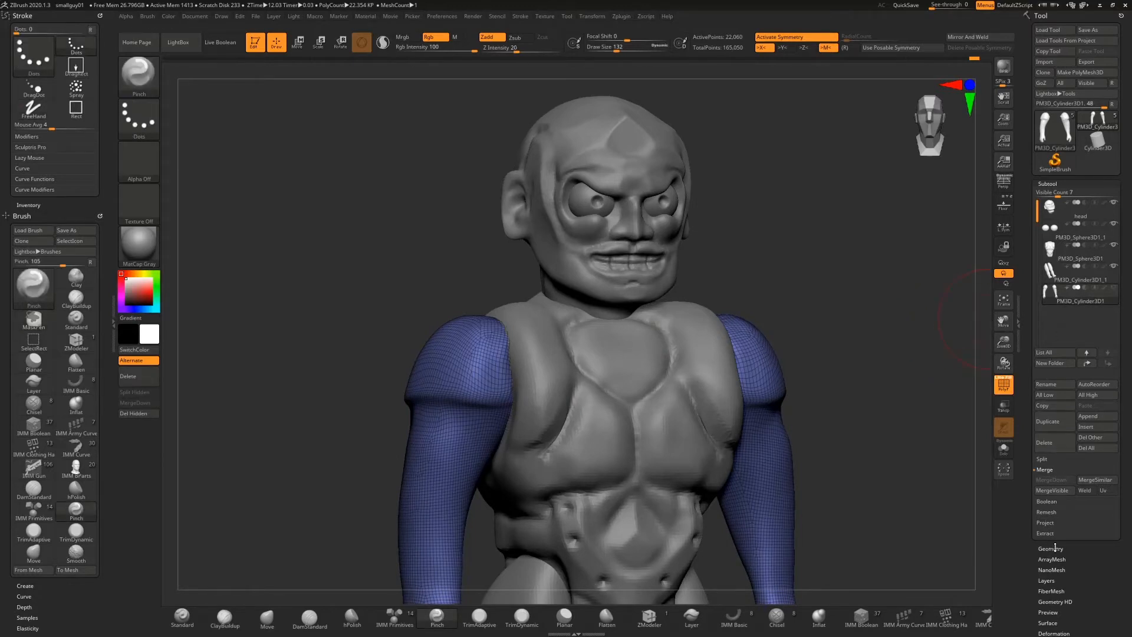
left_click(1055, 548)
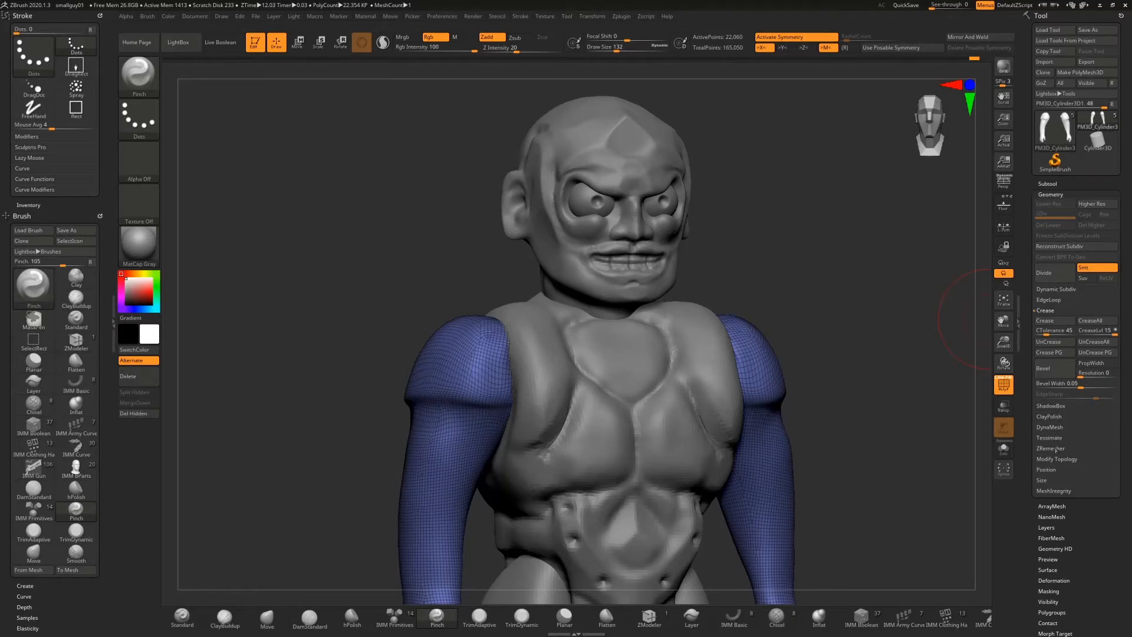
left_click(1055, 448)
left_click(1052, 382)
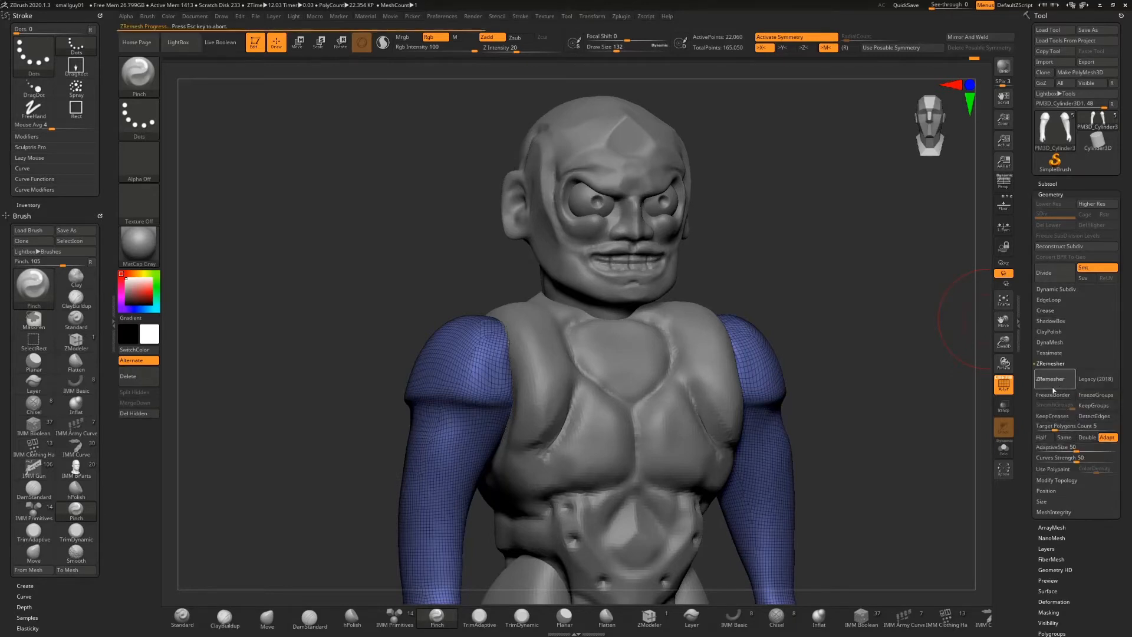
left_click(1055, 332)
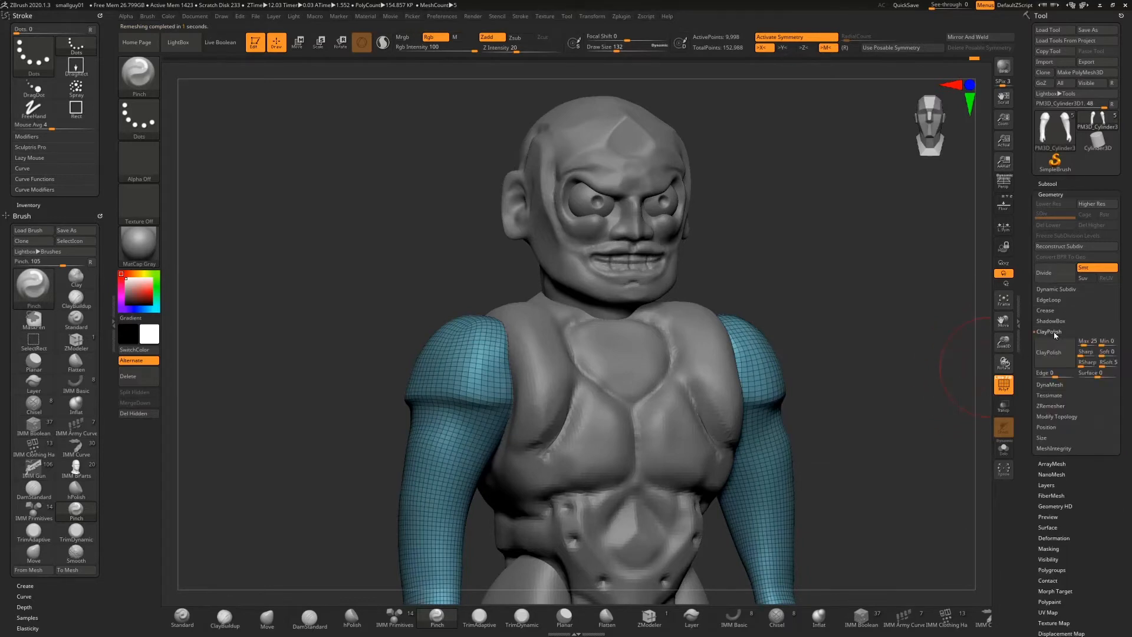
Step: Remesh the arms with DynaMesh at resolution 128 and hide their wireframe
left_click(1052, 384)
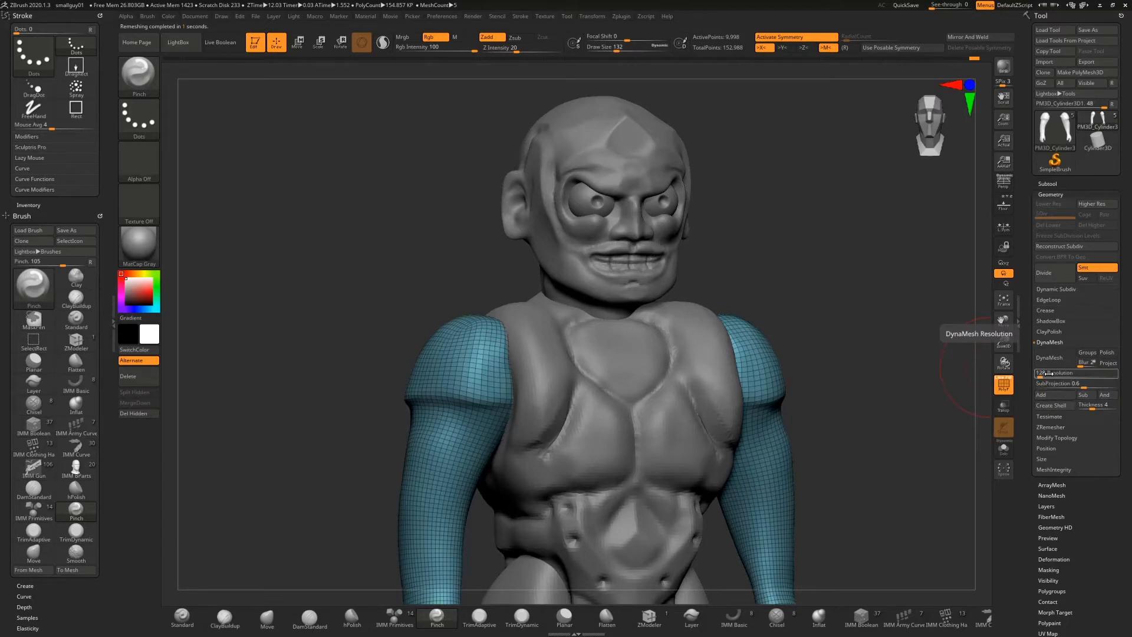
left_click(1056, 360)
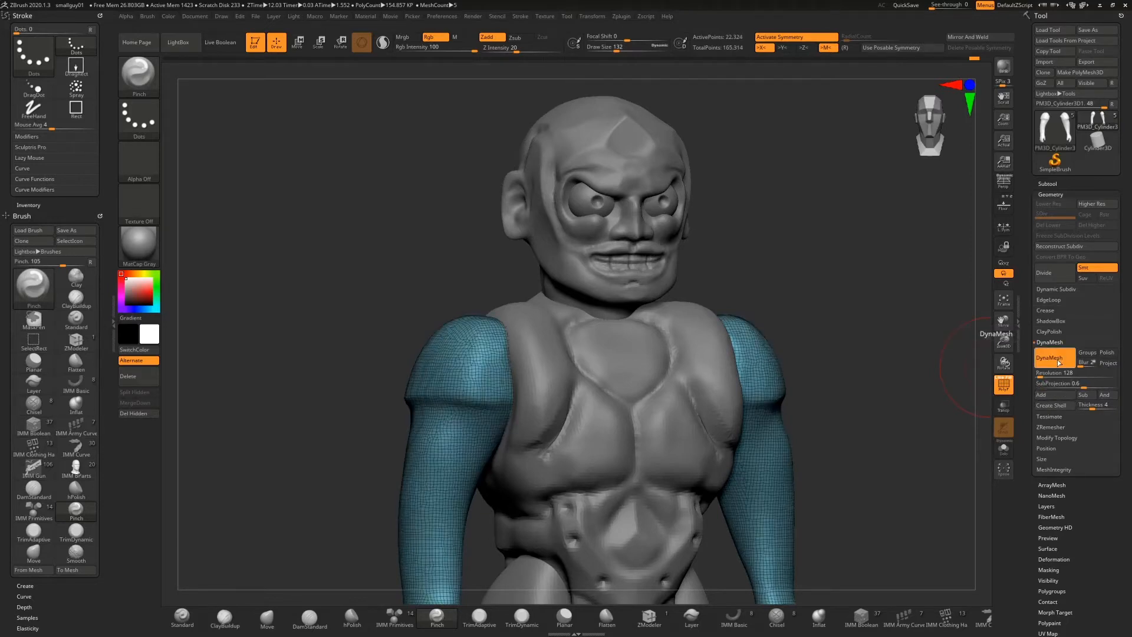
left_click(1004, 385)
Step: Sharpen the remeshed shoulder caps' lower rims from the side, back and front with the Pinch brush
mouse_move(769, 242)
left_mouse_down()
mouse_move(405, 385)
mouse_move(321, 383)
mouse_move(374, 405)
mouse_move(359, 401)
left_mouse_up()
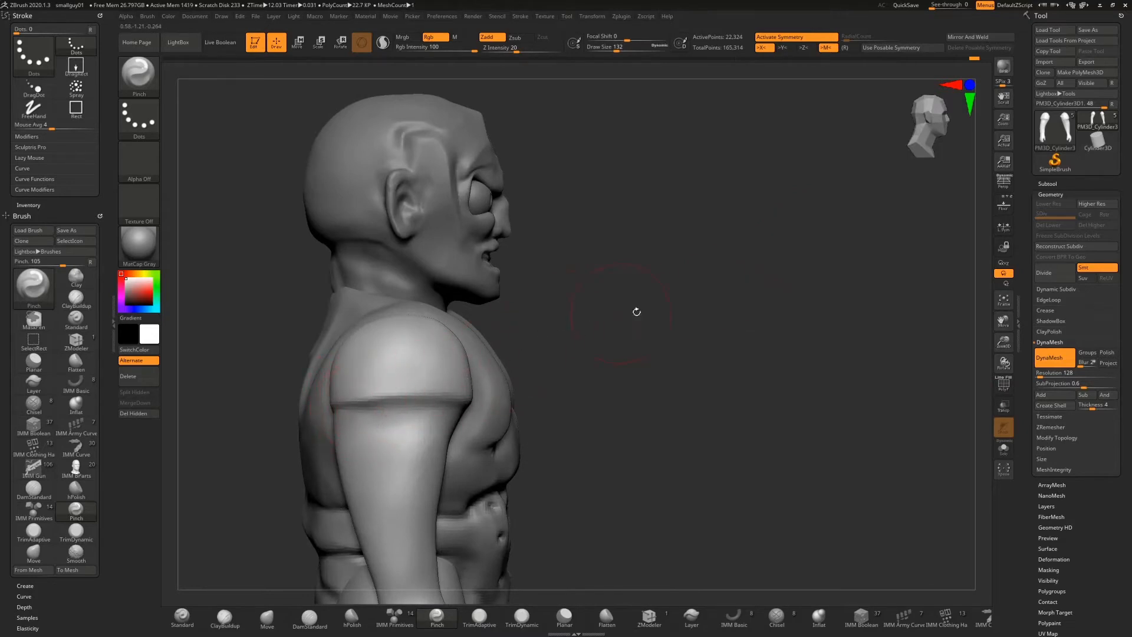
mouse_move(637, 312)
left_mouse_down()
mouse_move(671, 321)
mouse_move(625, 330)
left_mouse_up()
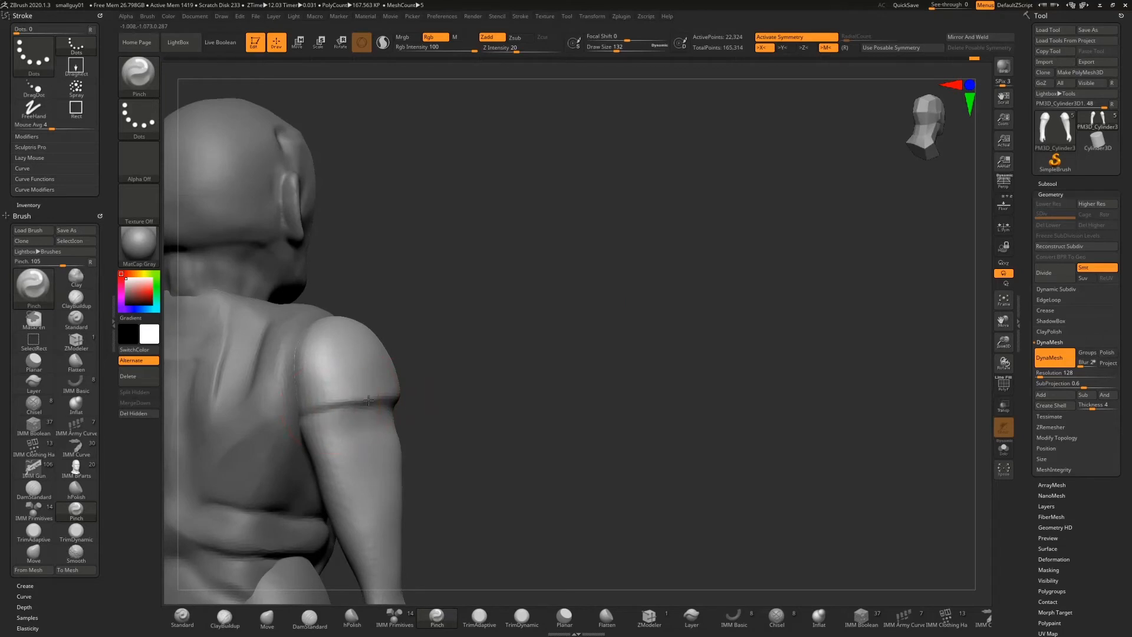
mouse_move(499, 379)
left_mouse_down()
mouse_move(440, 400)
mouse_move(467, 401)
left_mouse_up()
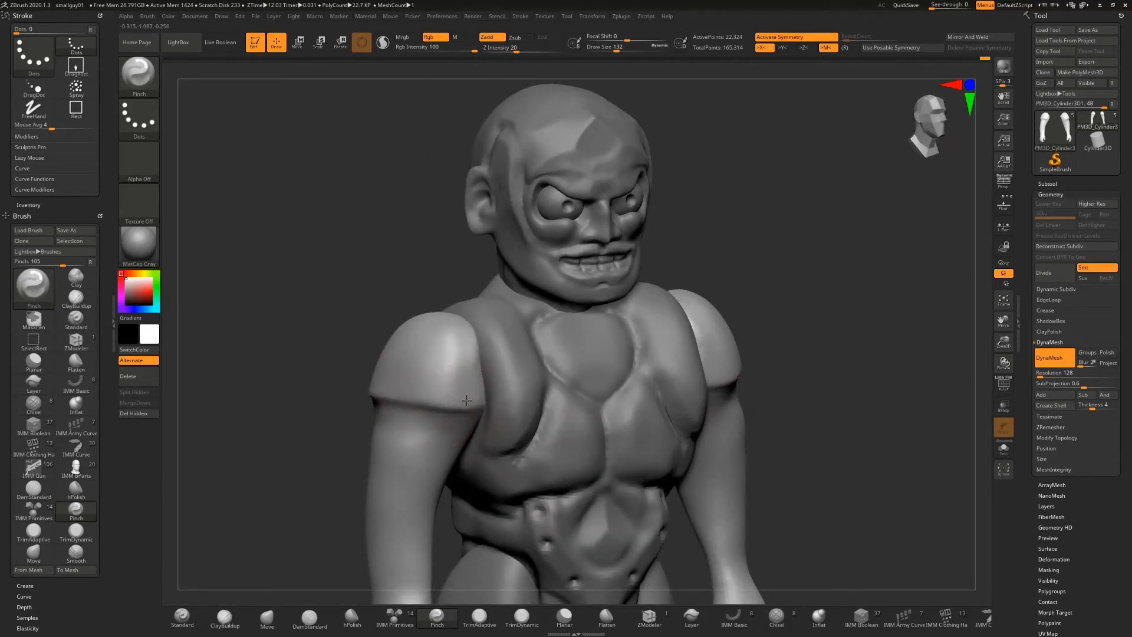
Step: Reshape the shoulder caps and their lower front corners with the Move brush, checking from the front and side
left_click(268, 617)
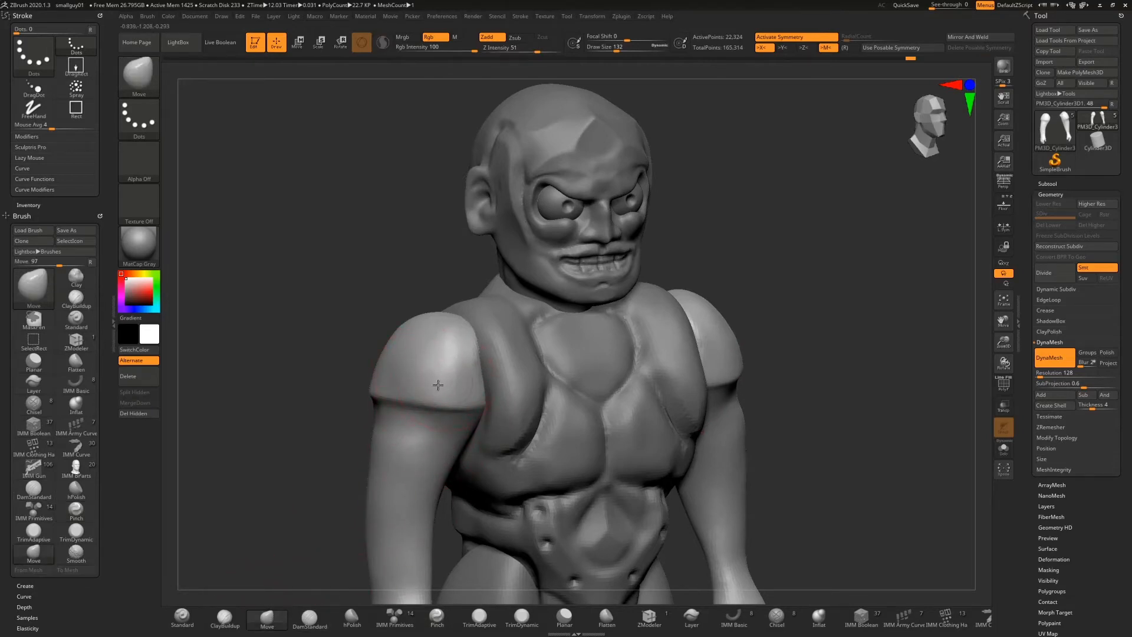
left_click_drag(438, 385, 474, 368)
left_click_drag(377, 280, 424, 354)
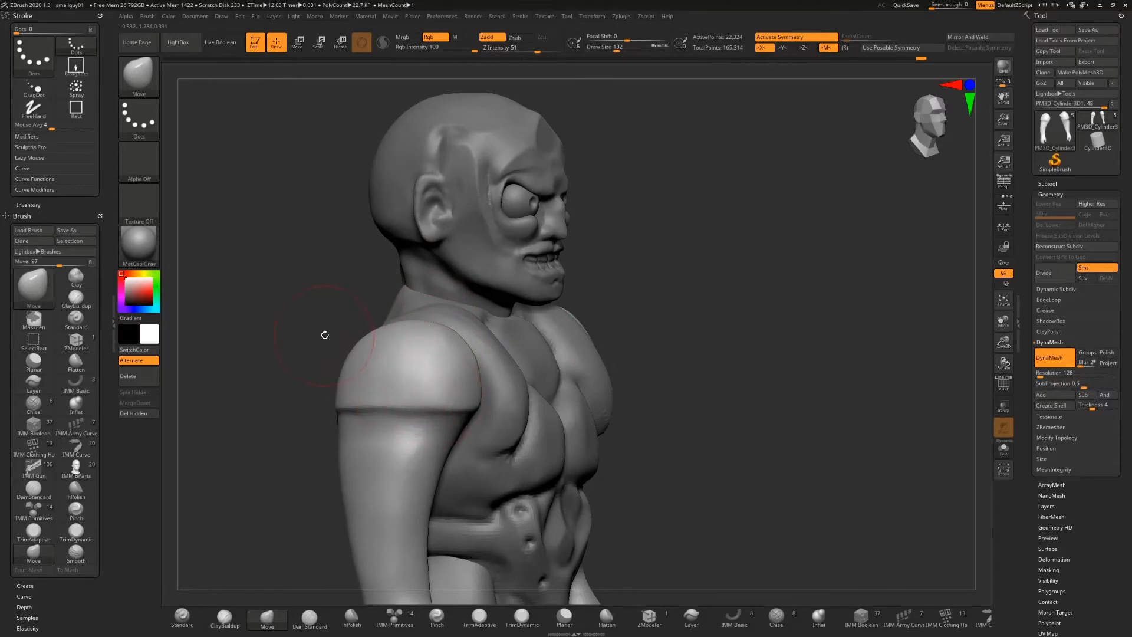
left_click_drag(324, 331, 455, 439)
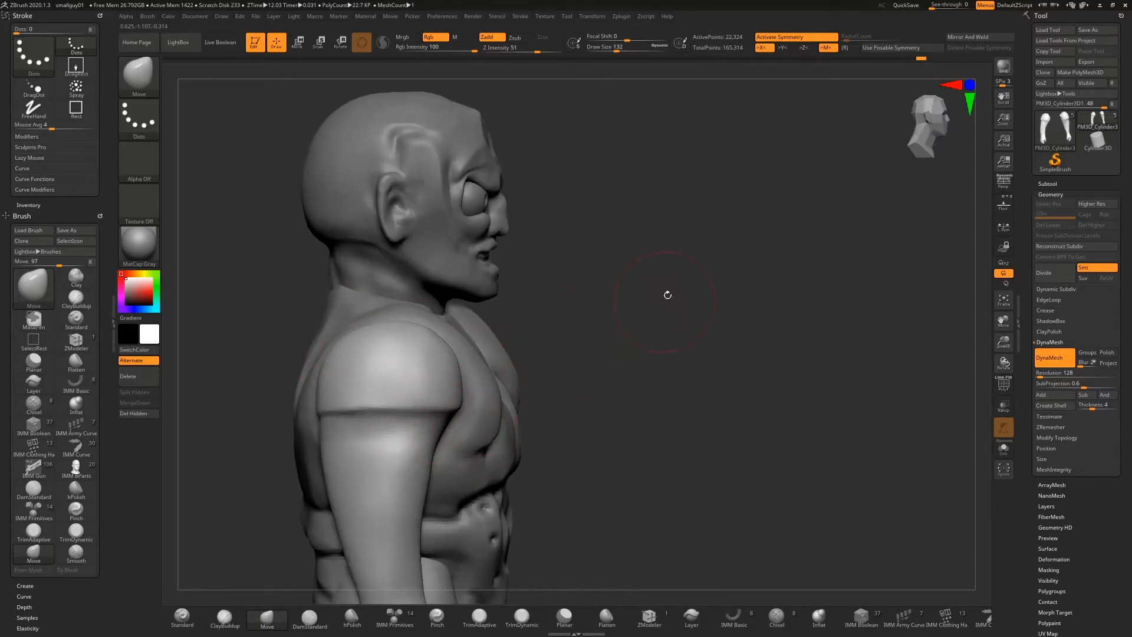
mouse_move(668, 295)
left_mouse_down()
mouse_move(692, 232)
mouse_move(662, 220)
mouse_move(443, 488)
left_mouse_up()
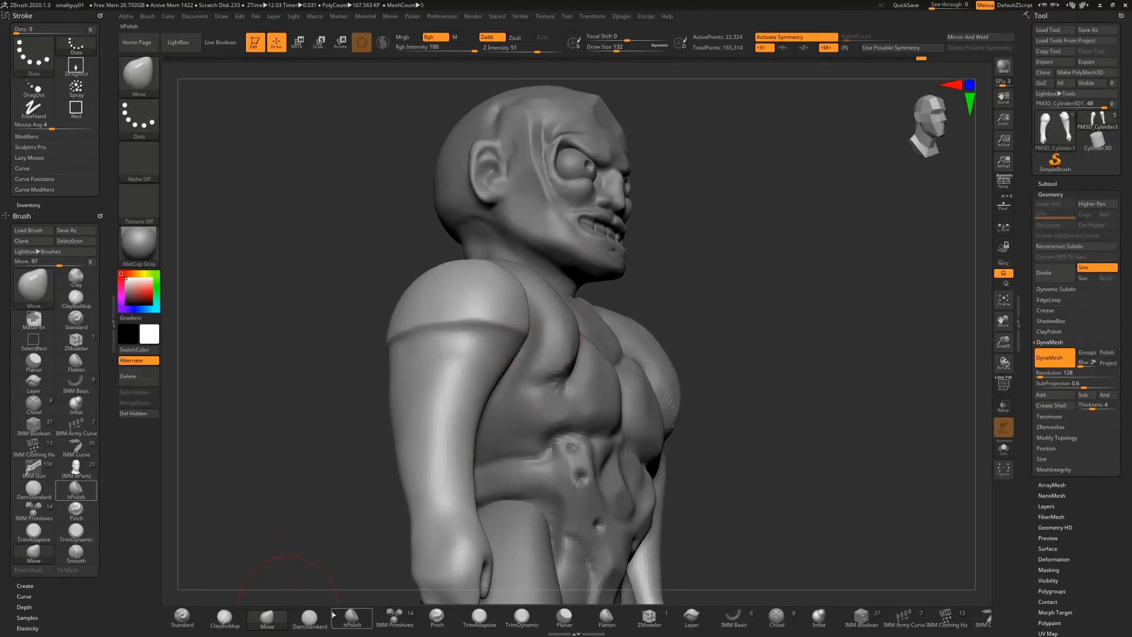
Step: Flatten the front of the upper arms just below the shoulder caps with hPolish at draw size 49
left_click(352, 616)
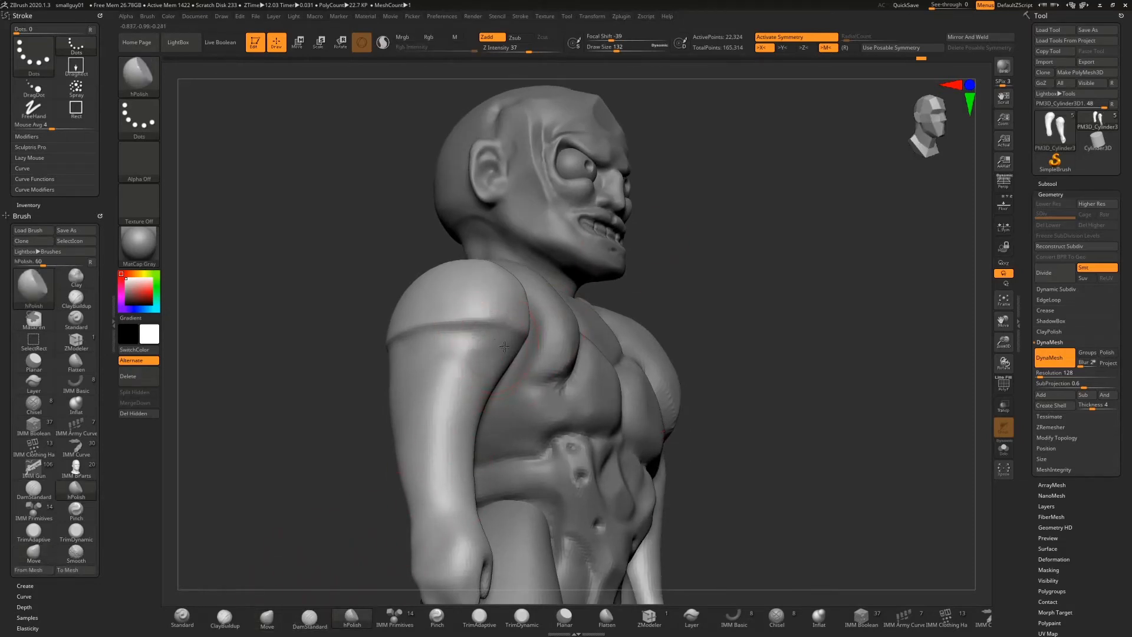
key("s")
left_click_drag(506, 351, 493, 348)
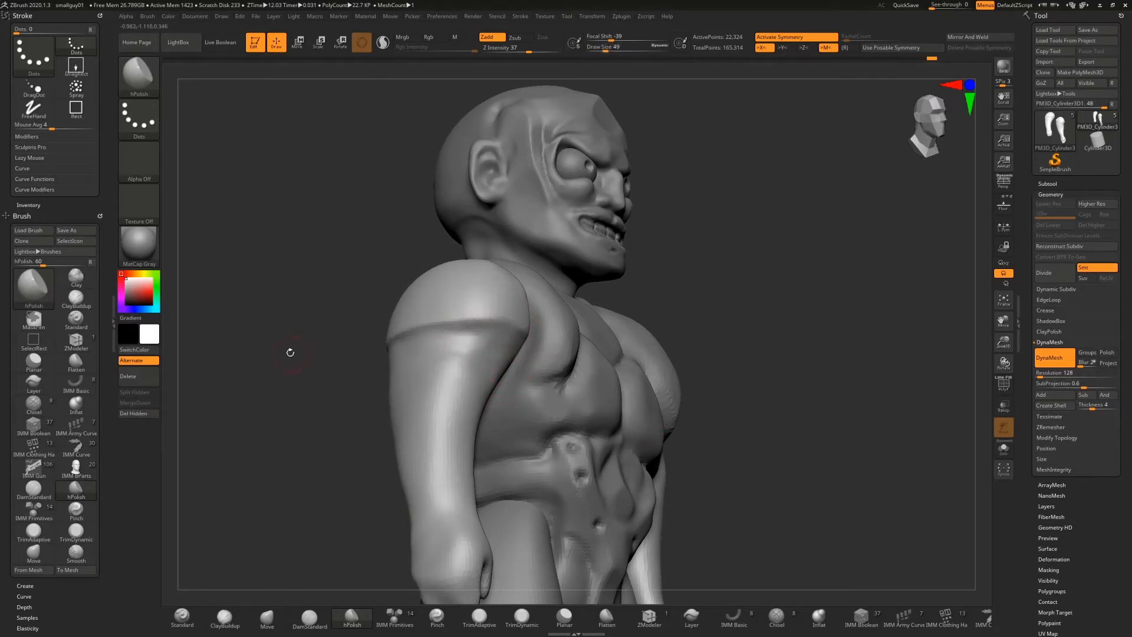
Step: Push in the front of the upper arms beneath the caps' inner corners with the Move brush and smooth the transition
left_click_drag(290, 352, 299, 385)
left_click(268, 616)
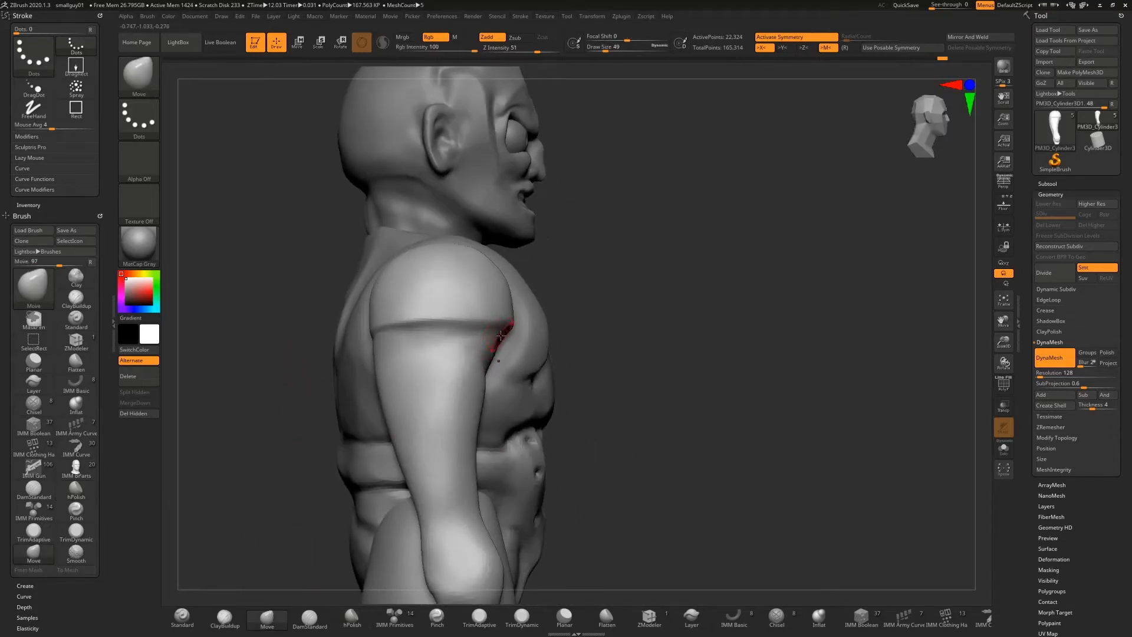
left_click_drag(500, 335, 497, 346)
left_click_drag(584, 294, 516, 333)
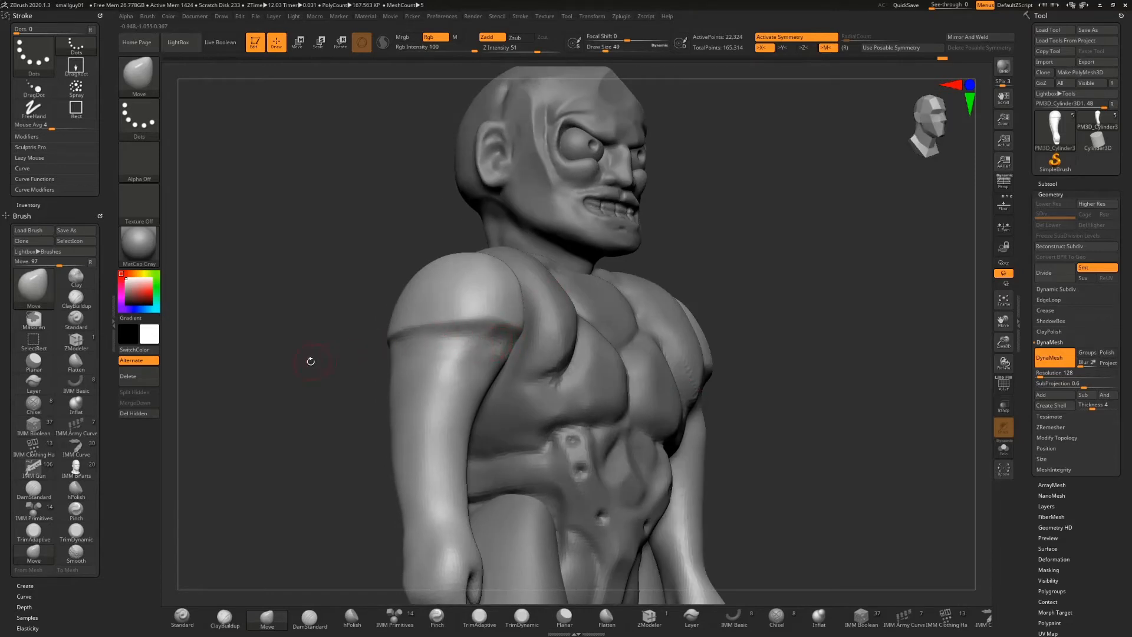
left_click_drag(310, 361, 394, 382)
key("shift")
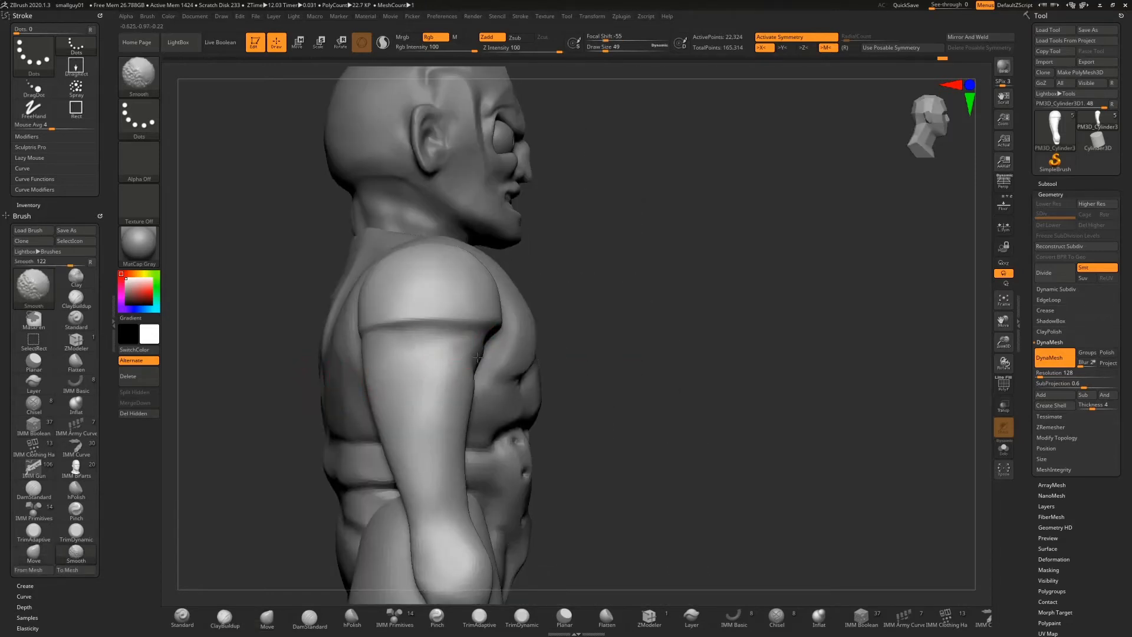
left_click_drag(595, 372, 525, 268)
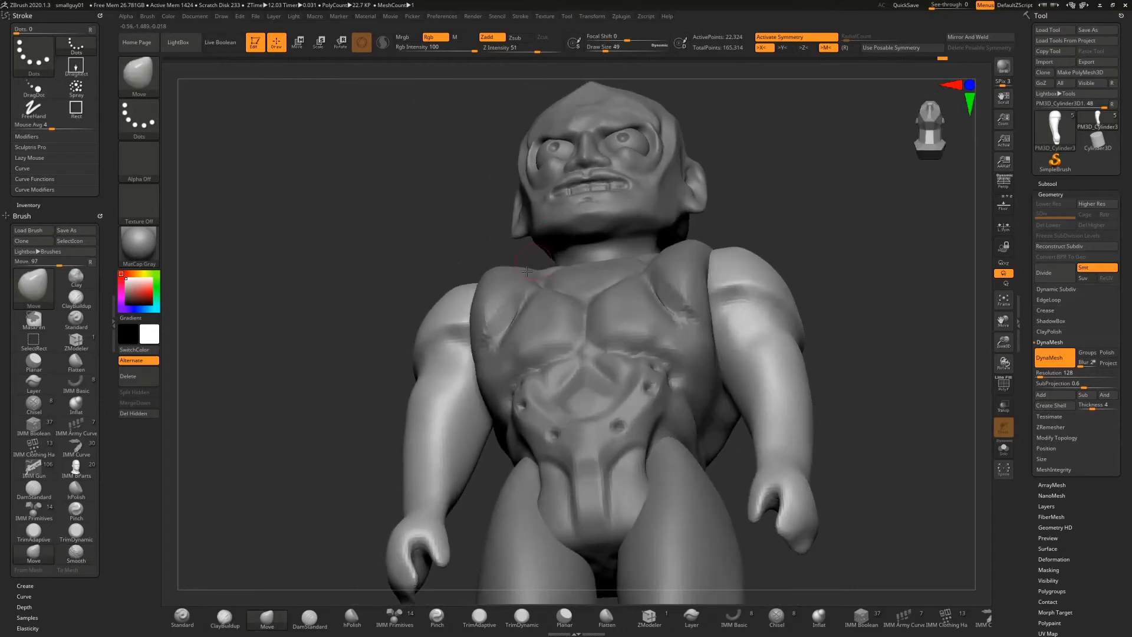
key("shift")
left_click_drag(313, 354, 396, 398)
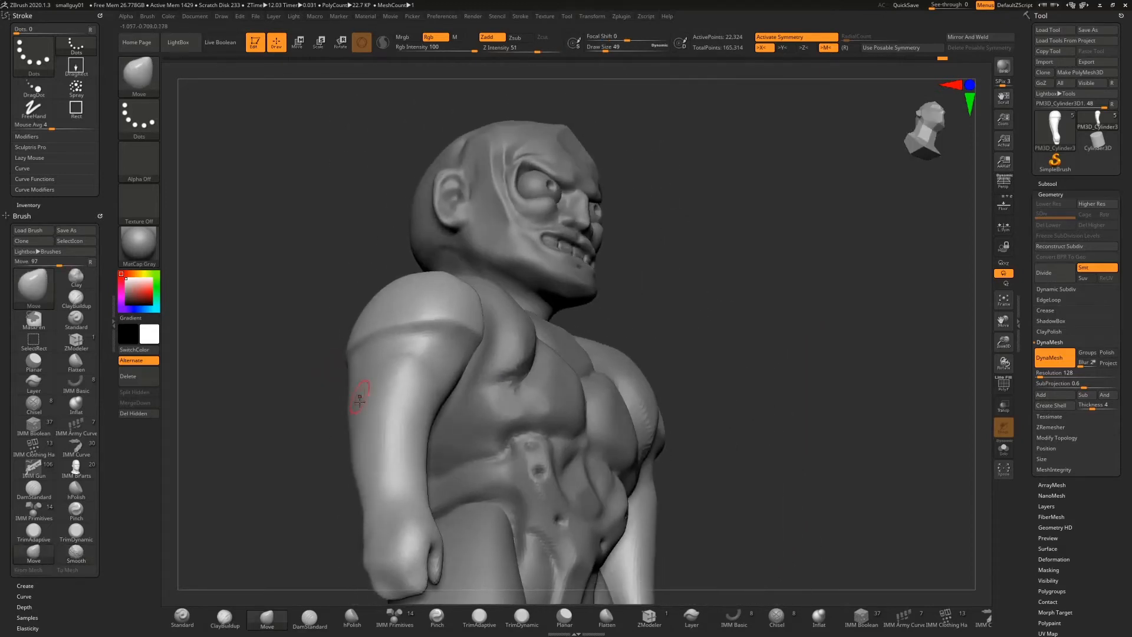
Step: Carve the crease under the shoulder caps' front corners with DamStandard and smooth the arm surface beside it
left_click(309, 618)
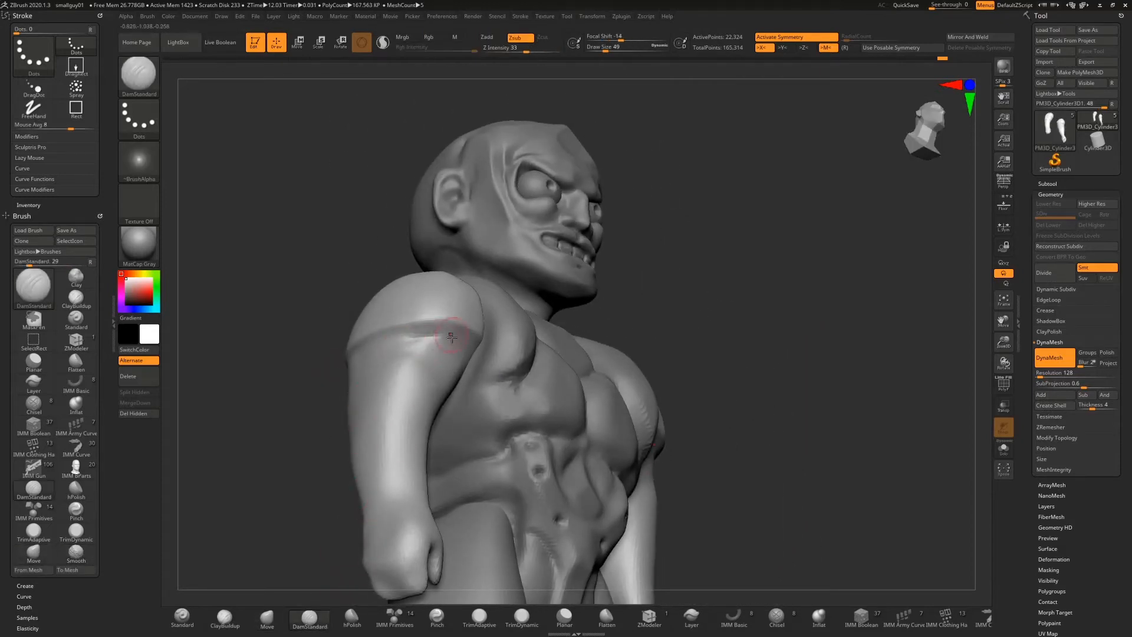
left_click_drag(451, 337, 458, 345)
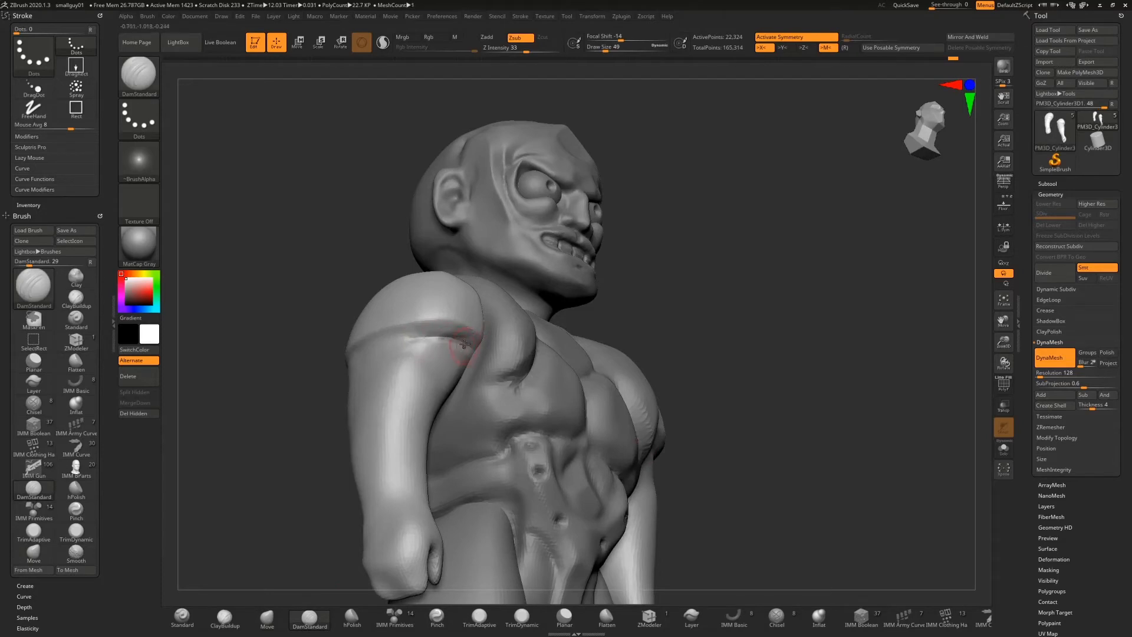
mouse_move(320, 393)
left_mouse_down()
mouse_move(277, 407)
mouse_move(351, 376)
mouse_move(399, 335)
left_mouse_up()
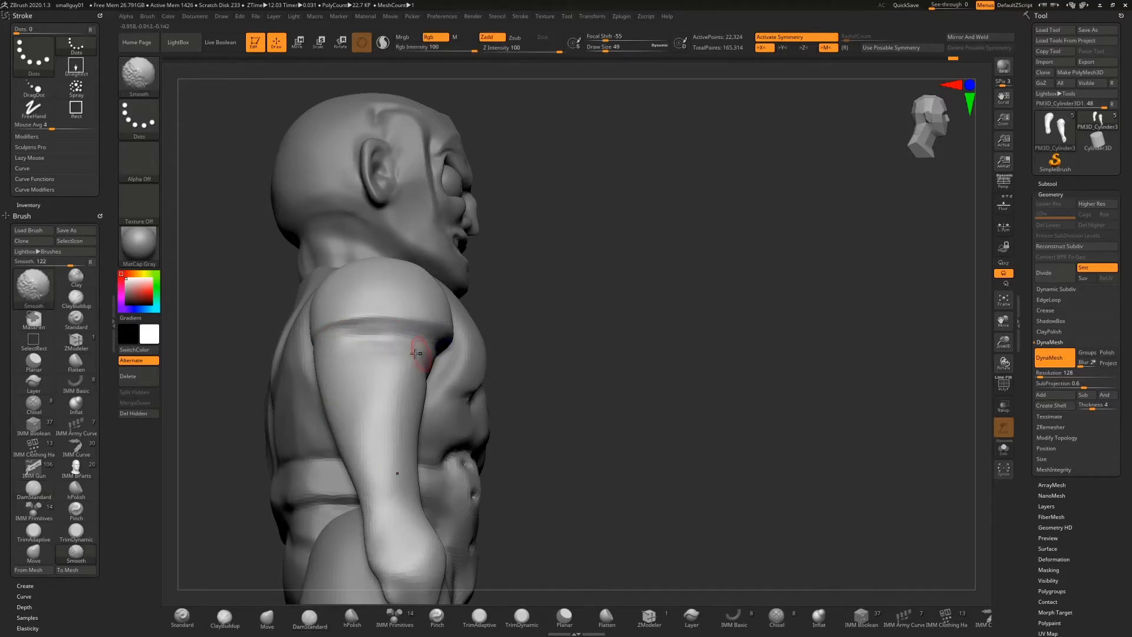
left_click_drag(565, 307, 337, 402)
Step: Even out the shoulder caps' lower rims from front to back with the Move brush at draw size 132
left_click(267, 616)
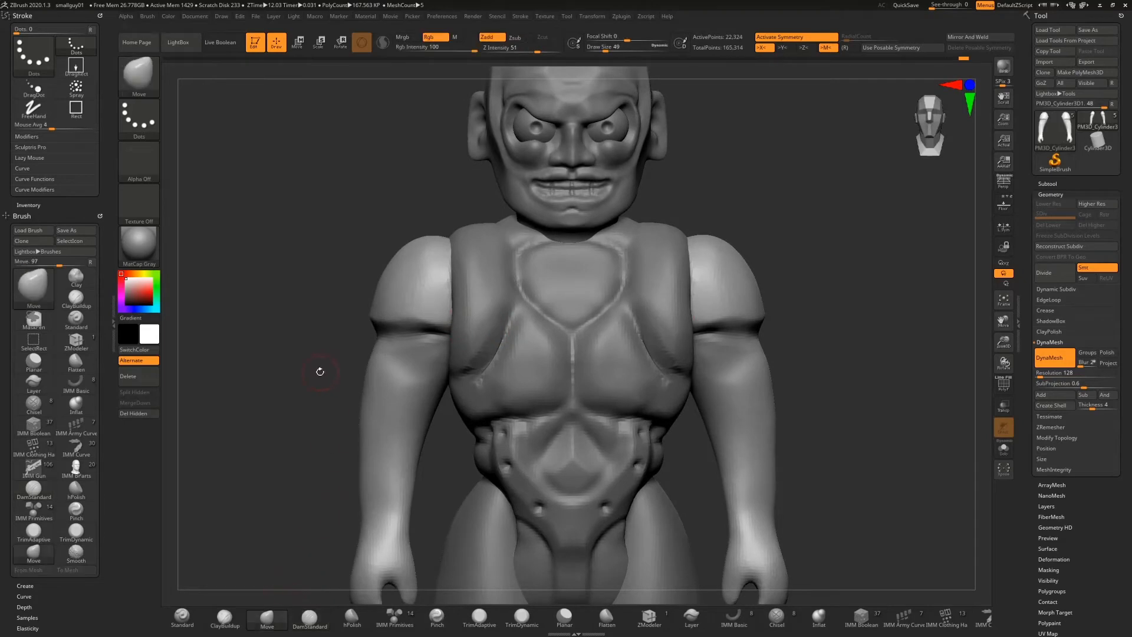
key("s")
left_click_drag(329, 376, 329, 376)
left_click_drag(375, 315, 415, 327)
left_click_drag(340, 365, 428, 333)
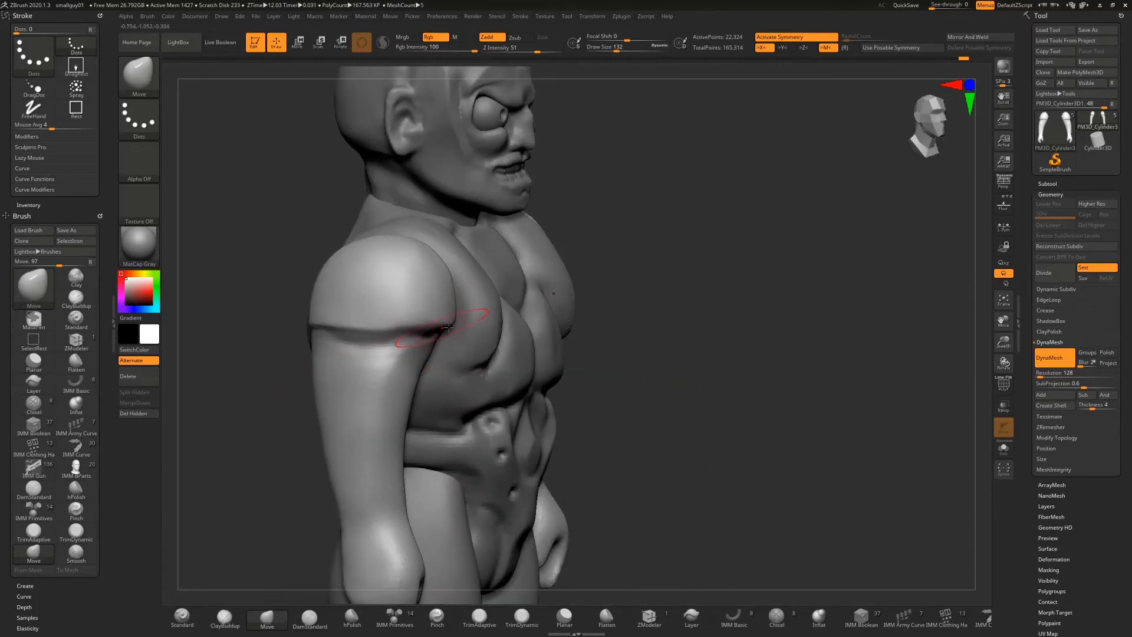
left_click_drag(620, 189, 713, 198)
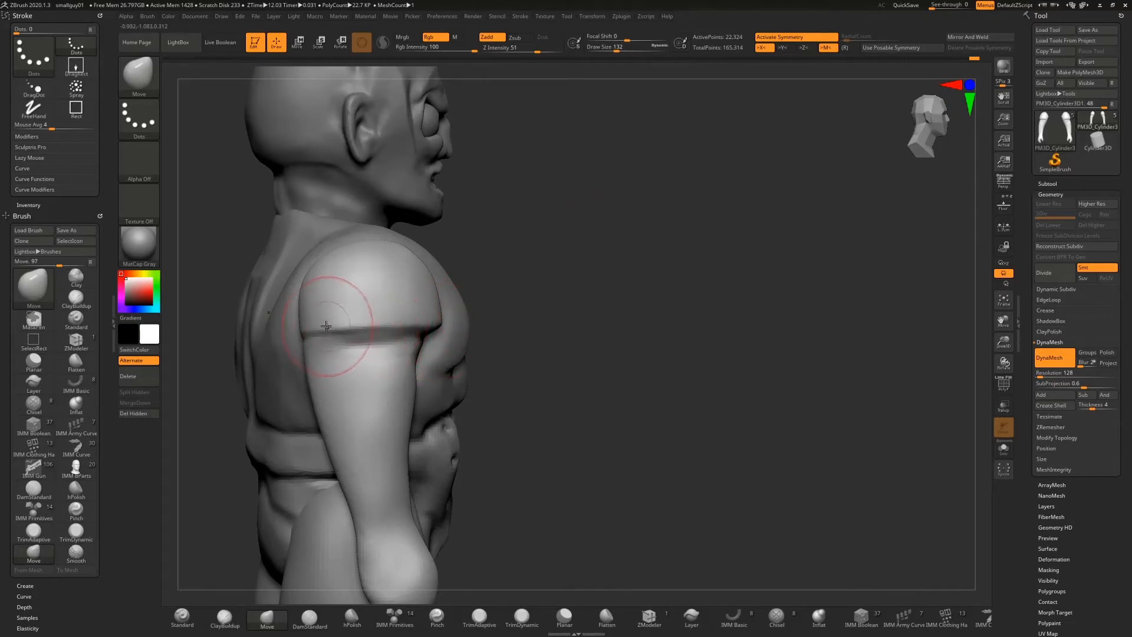
left_click_drag(324, 355, 332, 360)
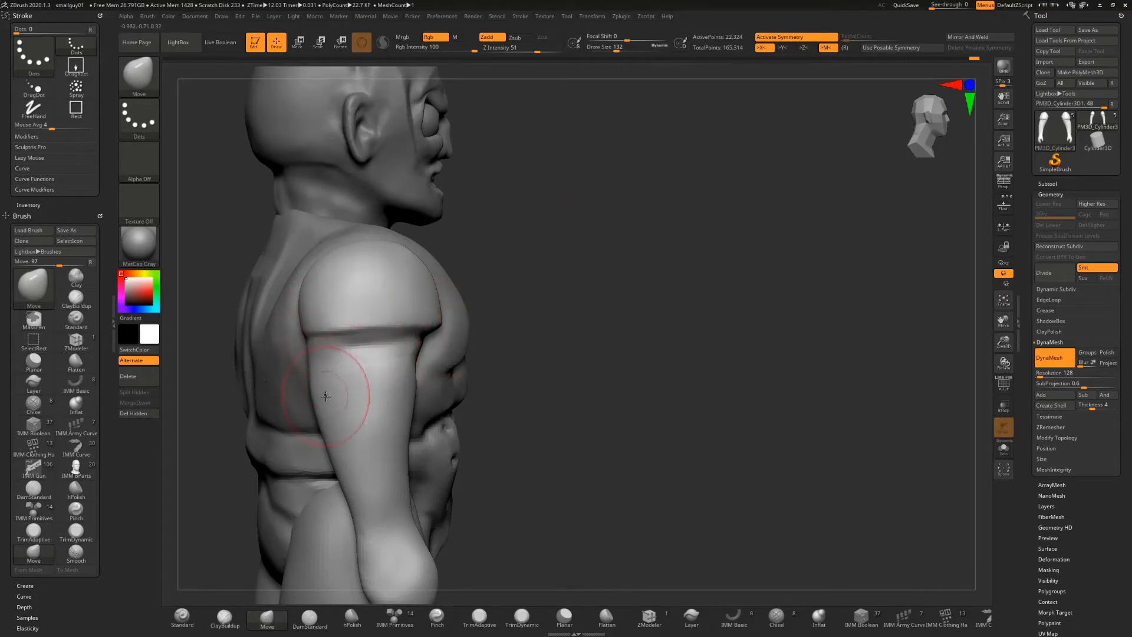
Step: Smooth the upper arms below the shoulder caps and adjust the caps' upper contour with the Move brush
mouse_move(401, 348)
left_mouse_down("shift")
mouse_move(360, 349)
mouse_move(395, 355)
left_mouse_up("shift")
left_click_drag(565, 314, 412, 331)
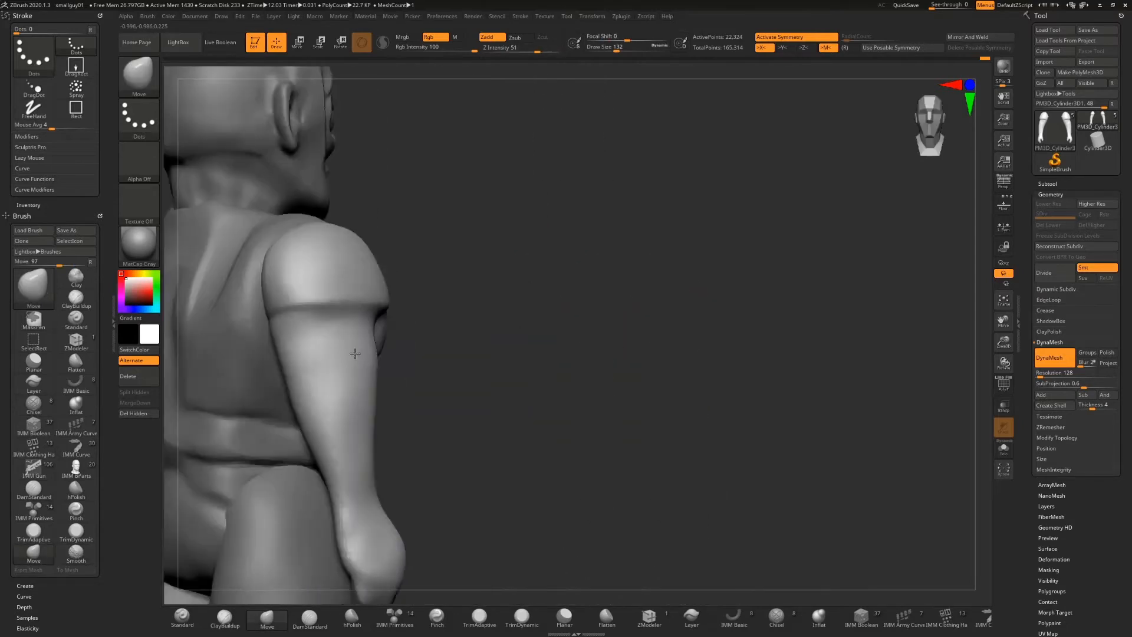
mouse_move(353, 357)
left_mouse_down("shift")
mouse_move(346, 317)
mouse_move(325, 350)
left_mouse_up("shift")
left_click_drag(522, 330, 588, 370, "alt")
left_click_drag(561, 303, 632, 319)
mouse_move(898, 345)
left_mouse_down()
mouse_move(833, 347)
mouse_move(808, 296)
mouse_move(783, 154)
mouse_move(732, 183)
left_mouse_up()
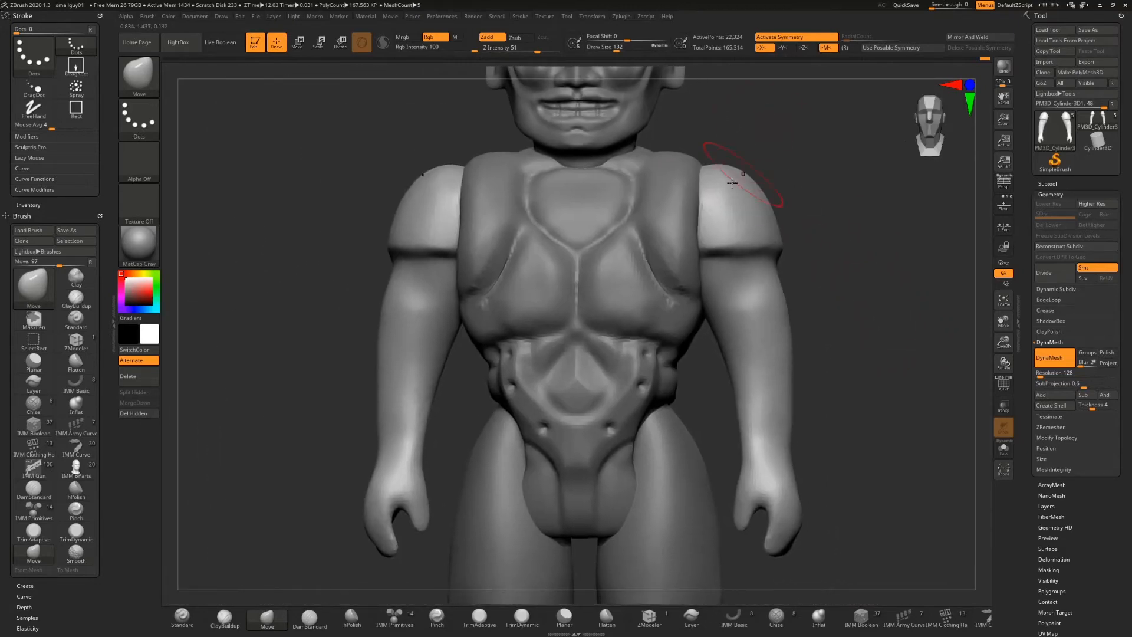
Step: Build up muscle volume on the front and outer sides of the arms around the elbows with ClayBuildup
left_click(225, 616)
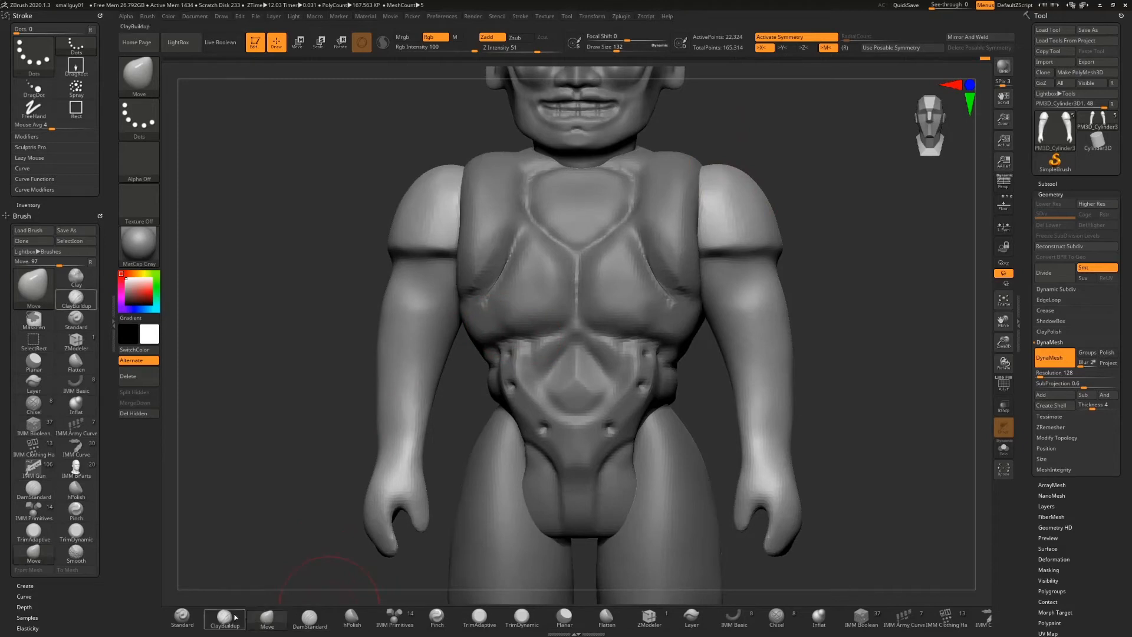
left_click_drag(394, 312, 424, 372)
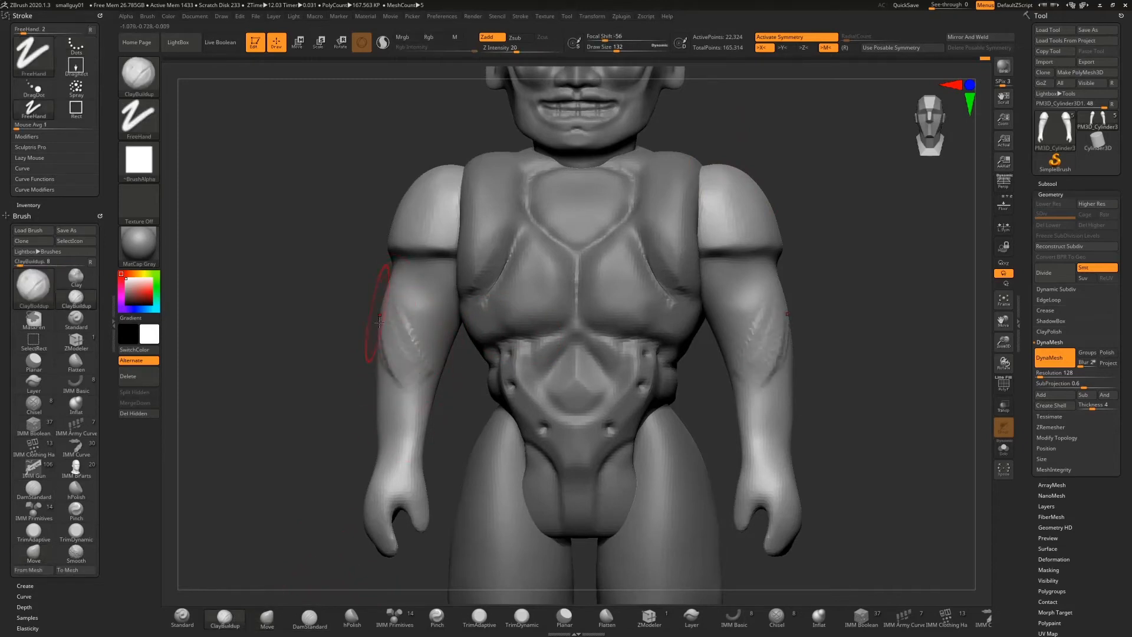
mouse_move(387, 333)
left_mouse_down()
mouse_move(413, 389)
mouse_move(430, 386)
left_mouse_up()
mouse_move(329, 334)
left_mouse_down()
mouse_move(397, 346)
mouse_move(381, 342)
mouse_move(352, 401)
left_mouse_up()
Step: Add ClayBuildup volume to the back of the elbows and down the outer forearms, and smooth the added forms
left_click_drag(501, 328, 573, 315)
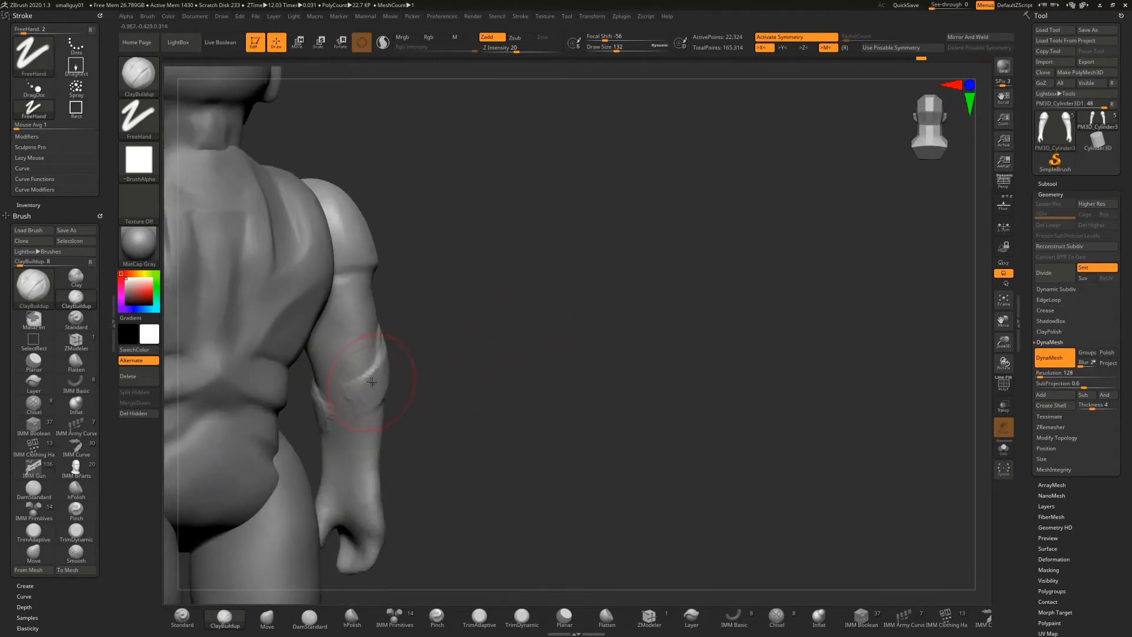
left_click_drag(372, 383, 363, 395)
mouse_move(470, 360)
left_mouse_down()
mouse_move(354, 377)
mouse_move(371, 369)
mouse_move(369, 411)
mouse_move(348, 359)
mouse_move(361, 377)
mouse_move(350, 416)
mouse_move(365, 397)
mouse_move(388, 434)
mouse_move(383, 451)
left_mouse_up()
mouse_move(313, 417)
left_mouse_down()
mouse_move(377, 413)
mouse_move(353, 456)
mouse_move(378, 509)
left_mouse_up()
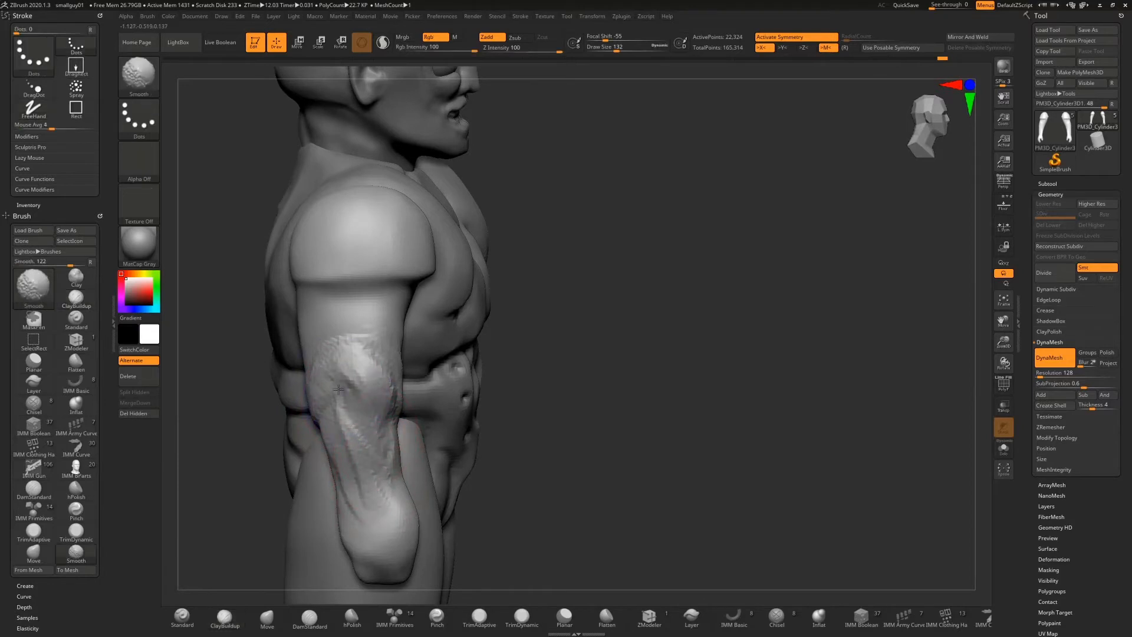
mouse_move(355, 410)
left_mouse_down("shift")
mouse_move(376, 474)
mouse_move(372, 379)
mouse_move(380, 501)
left_mouse_up("shift")
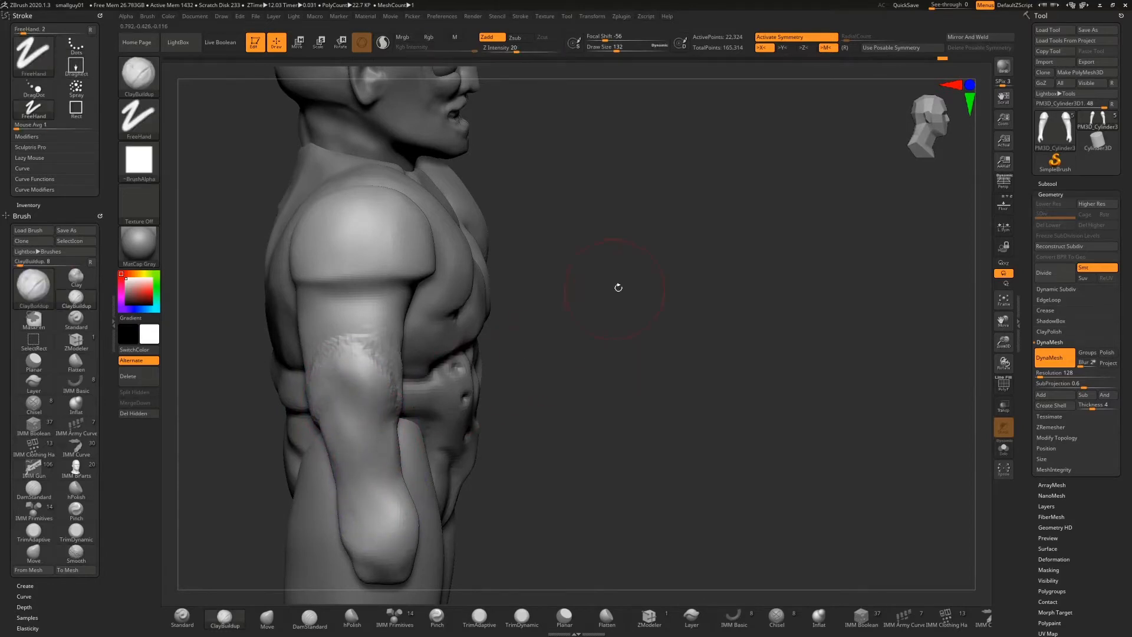
Step: Smooth the forearm below the elbow and build up a raised band around the elbow with ClayBuildup
left_click_drag(617, 287, 483, 298)
left_click_drag(370, 371, 368, 454, "shift")
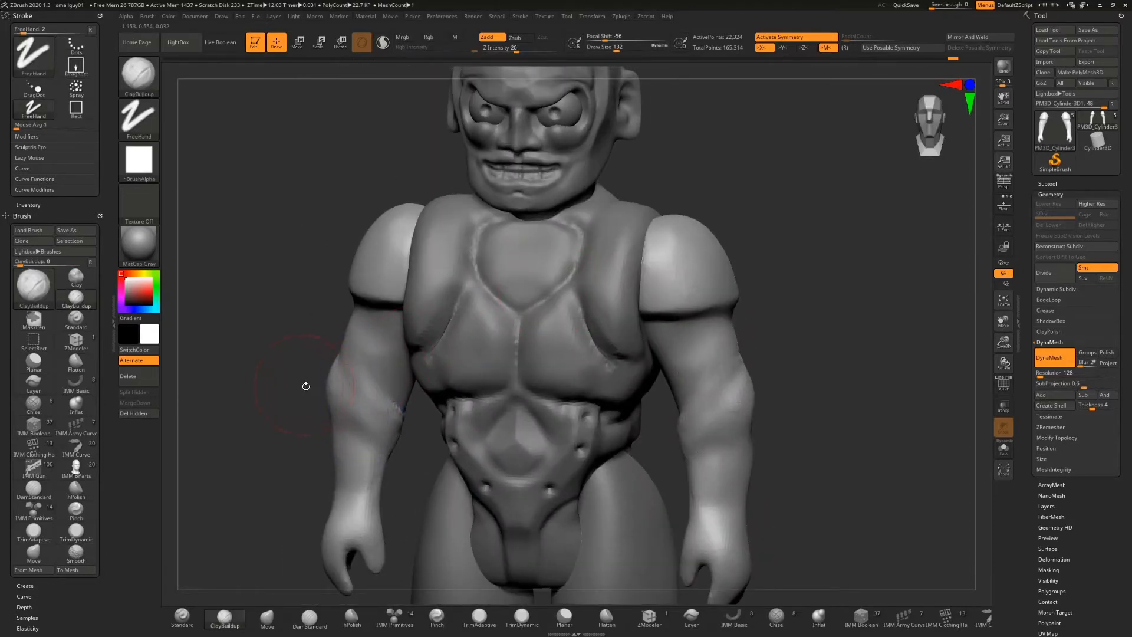
mouse_move(305, 387)
left_mouse_down()
mouse_move(348, 378)
mouse_move(375, 397)
mouse_move(370, 419)
mouse_move(349, 414)
mouse_move(371, 444)
left_mouse_up()
mouse_move(247, 356)
left_mouse_down()
mouse_move(328, 384)
mouse_move(359, 309)
mouse_move(327, 399)
mouse_move(347, 401)
left_mouse_up()
mouse_move(419, 314)
left_mouse_down()
mouse_move(435, 286)
mouse_move(559, 217)
mouse_move(551, 241)
mouse_move(591, 219)
left_mouse_up()
mouse_move(492, 288)
left_mouse_down()
mouse_move(518, 253)
mouse_move(520, 268)
left_mouse_up()
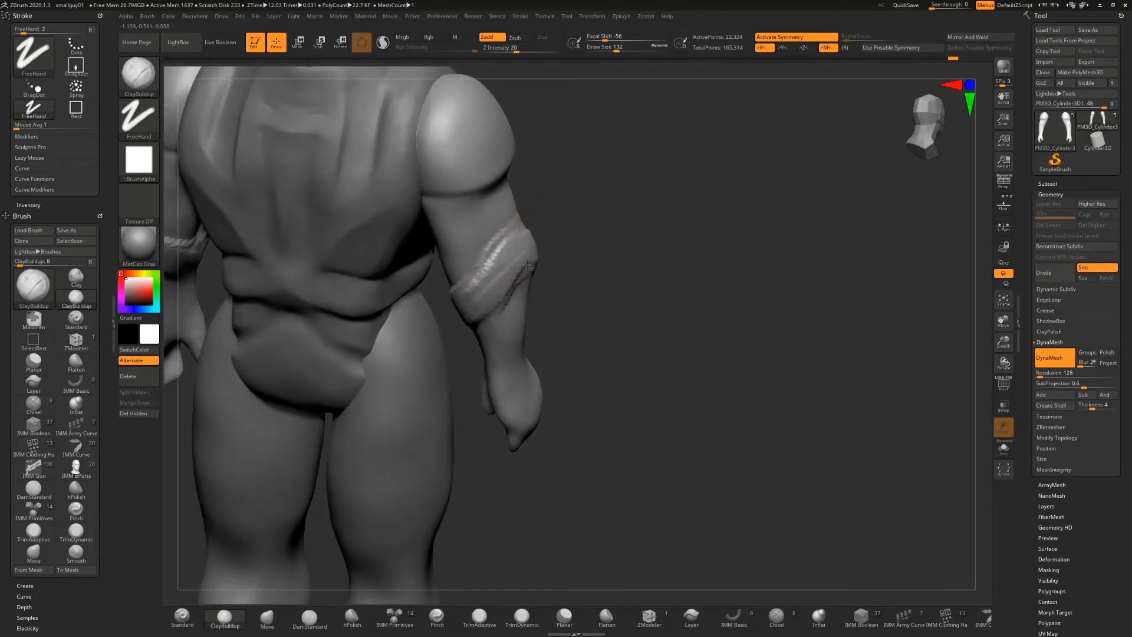
mouse_move(491, 309)
left_mouse_down()
mouse_move(525, 278)
mouse_move(377, 274)
mouse_move(430, 277)
left_mouse_up()
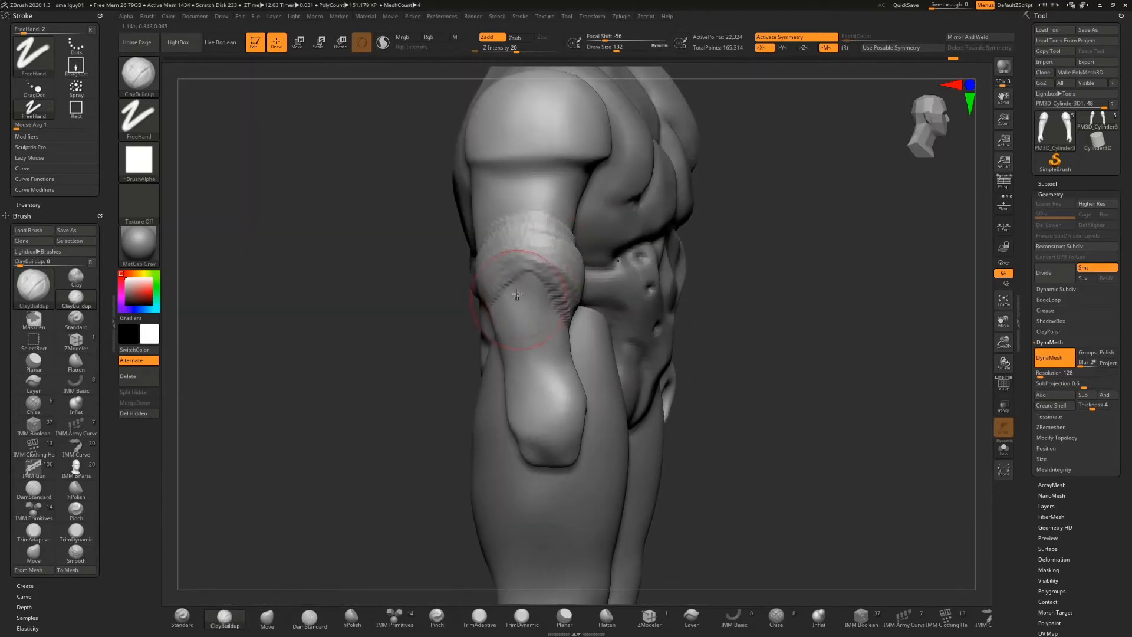
Step: Add clay volume to the outer forearm below the elbow and smooth the built-up band into the arm
mouse_move(528, 377)
left_mouse_down()
mouse_move(519, 290)
mouse_move(519, 304)
left_mouse_up()
left_click_drag(535, 404, 520, 307)
mouse_move(534, 383)
left_mouse_down("shift")
mouse_move(521, 323)
mouse_move(531, 295)
left_mouse_up("shift")
left_click_drag(358, 328, 583, 316)
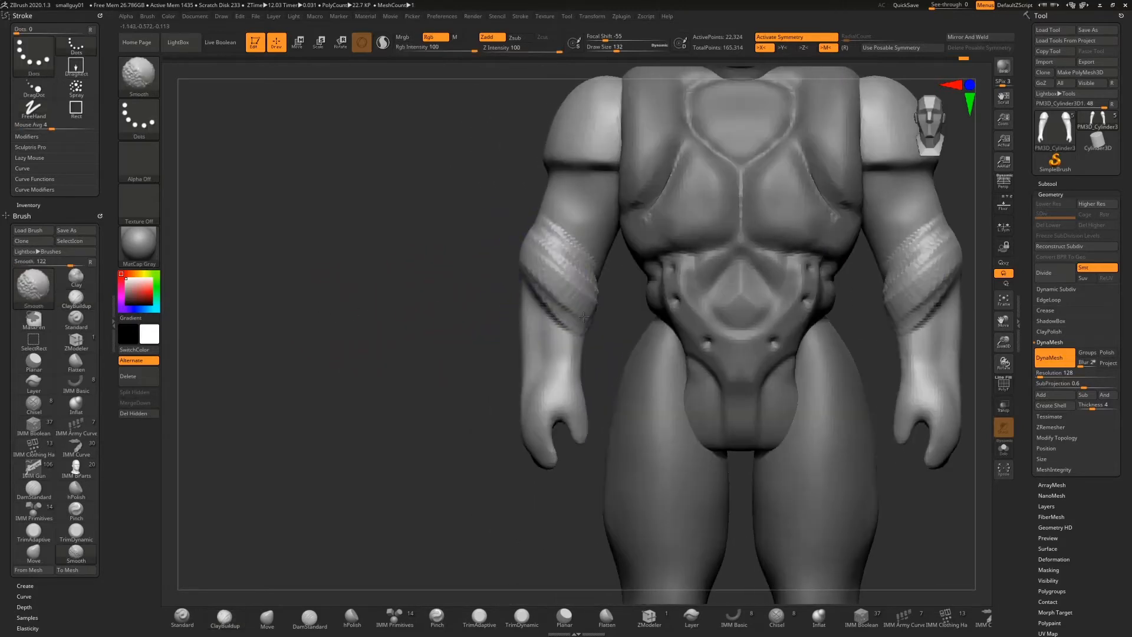
left_click_drag(553, 277, 563, 251, "shift")
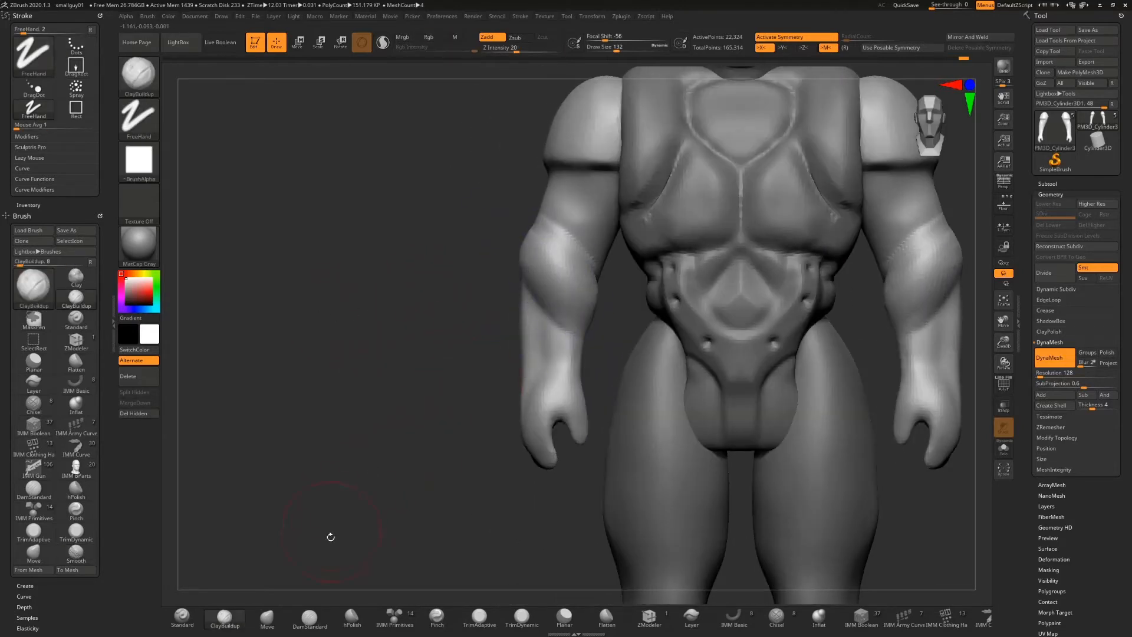
Step: Carve a crease between the upper arm and the forearm muscle with DamStandard, around the front and back of the elbow
left_click(309, 617)
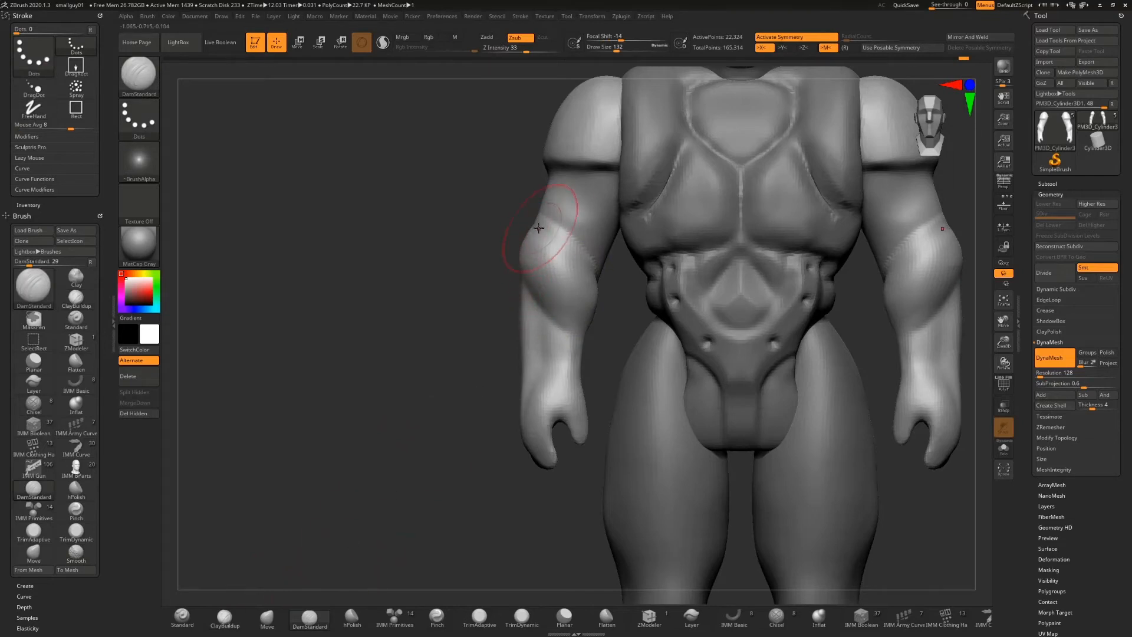
mouse_move(539, 228)
left_mouse_down()
mouse_move(546, 252)
mouse_move(563, 250)
left_mouse_up()
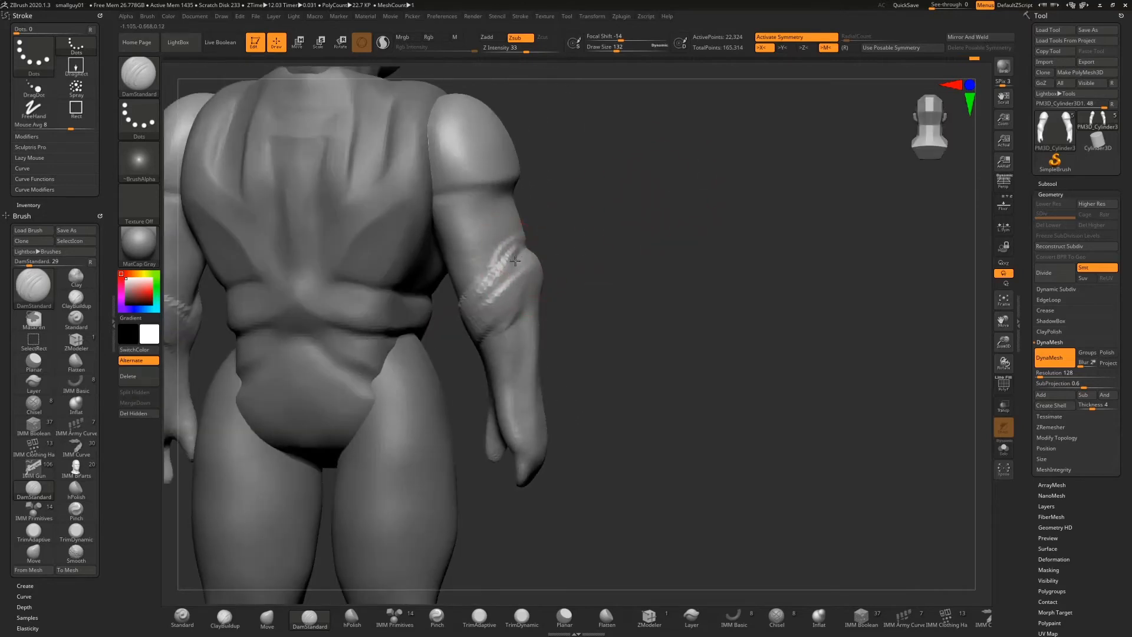
left_click_drag(546, 242, 593, 217)
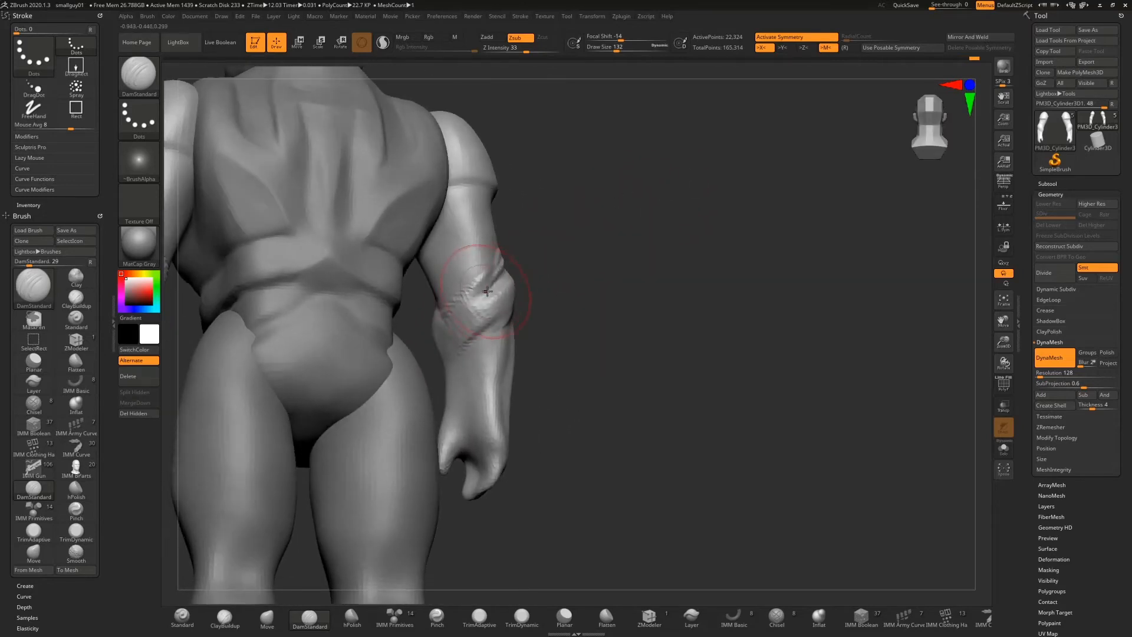
mouse_move(487, 290)
left_mouse_down()
mouse_move(438, 317)
mouse_move(472, 283)
mouse_move(466, 242)
mouse_move(446, 310)
left_mouse_up()
mouse_move(576, 227)
left_mouse_down()
mouse_move(518, 232)
mouse_move(508, 255)
mouse_move(476, 266)
left_mouse_up()
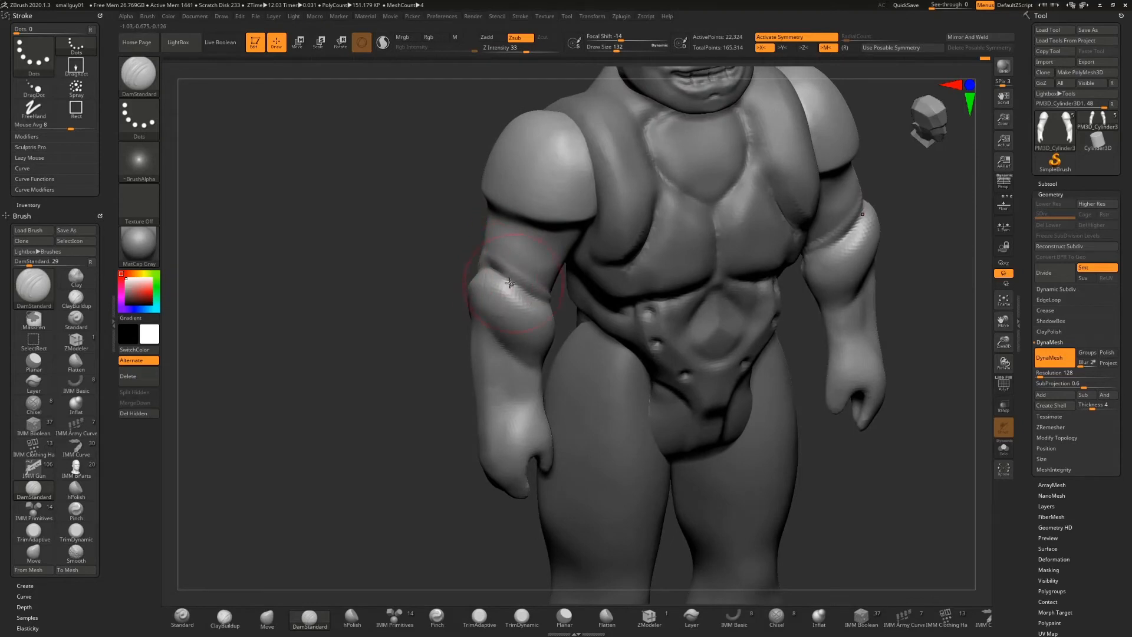
mouse_move(409, 299)
left_mouse_down()
mouse_move(450, 285)
mouse_move(429, 267)
mouse_move(484, 283)
mouse_move(453, 306)
left_mouse_up()
Step: Soften the elbow crease and the inner side of the forearm muscle with the Smooth brush
key("shift")
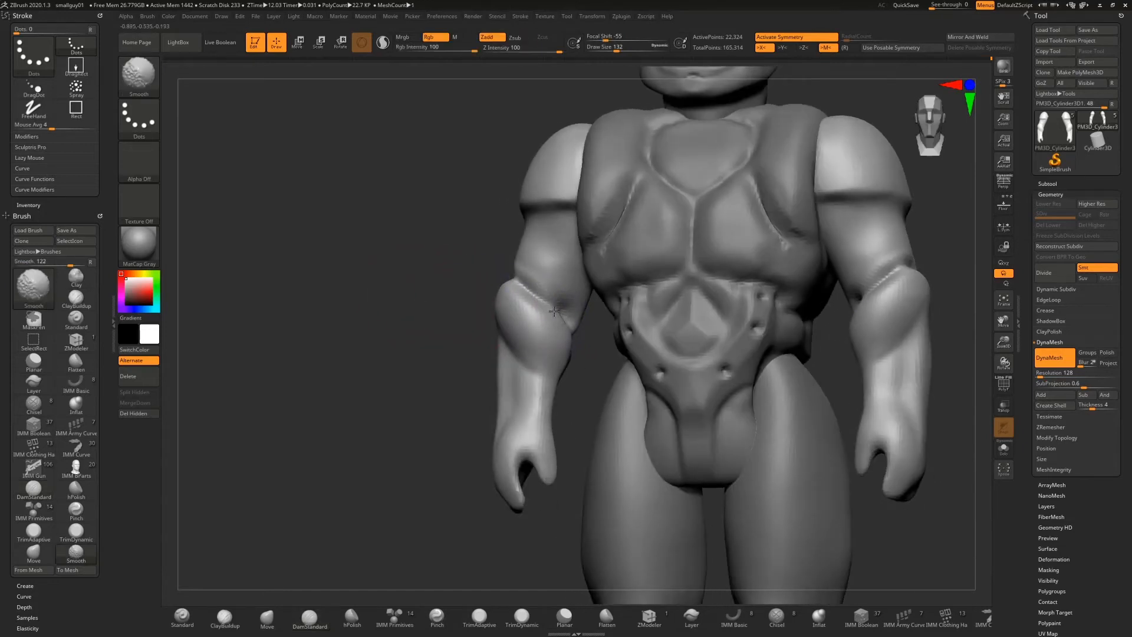
left_click_drag(579, 338, 554, 332, "shift")
left_click_drag(458, 354, 523, 359)
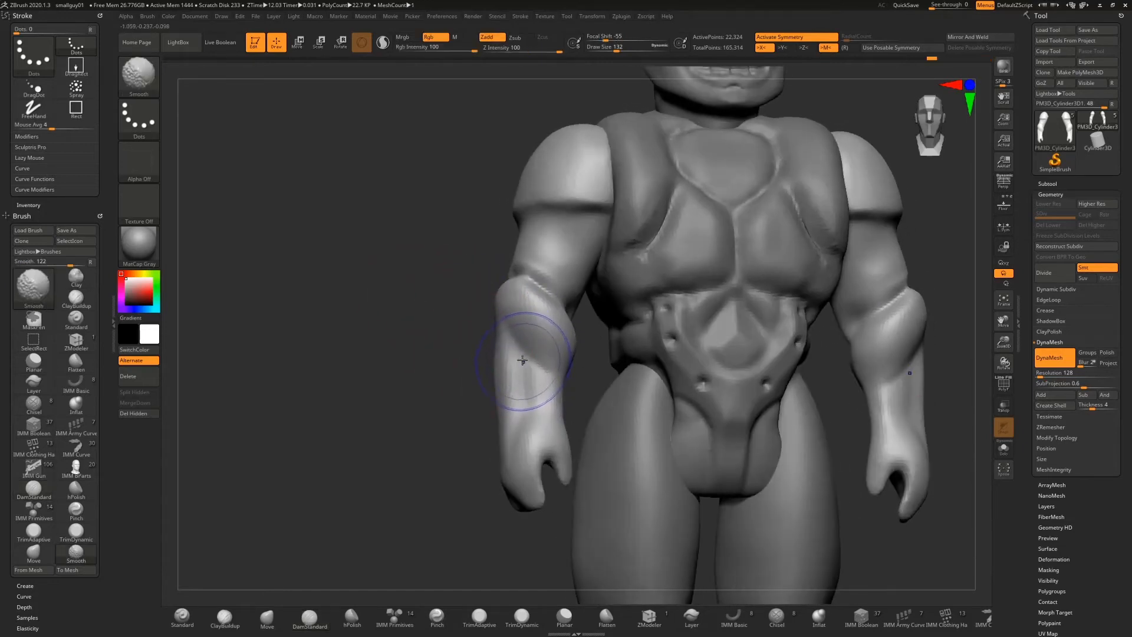
Step: Carve a lengthwise groove down the forearm to the wrist with DamStandard and smooth its edges
mouse_move(520, 408)
left_mouse_down()
mouse_move(519, 371)
mouse_move(521, 428)
left_mouse_up()
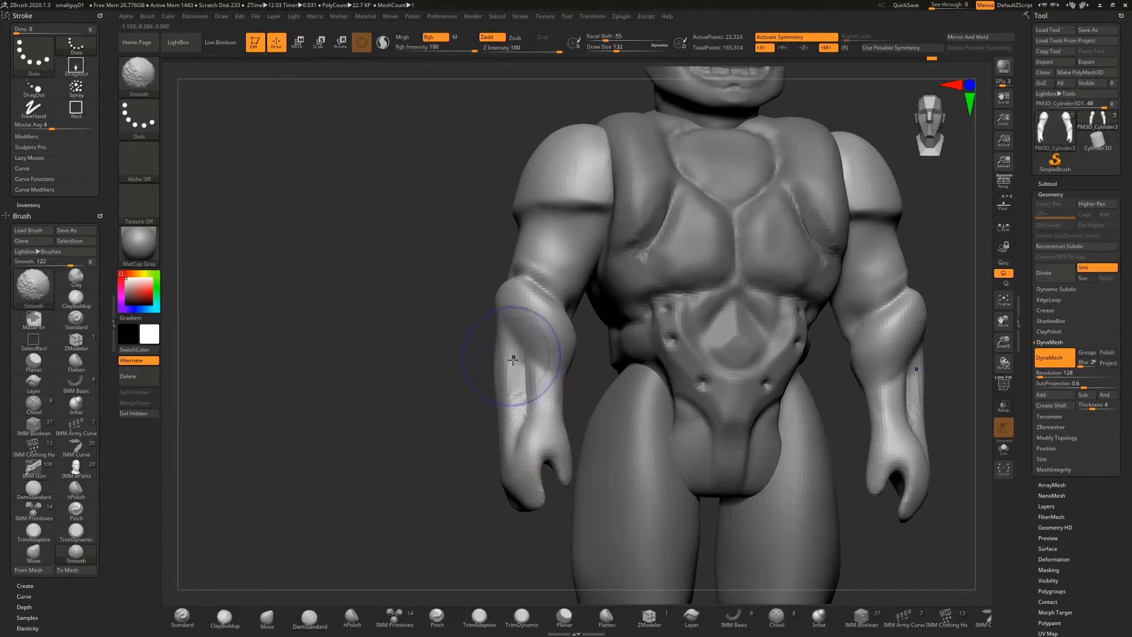
left_click_drag(515, 359, 495, 513, "shift")
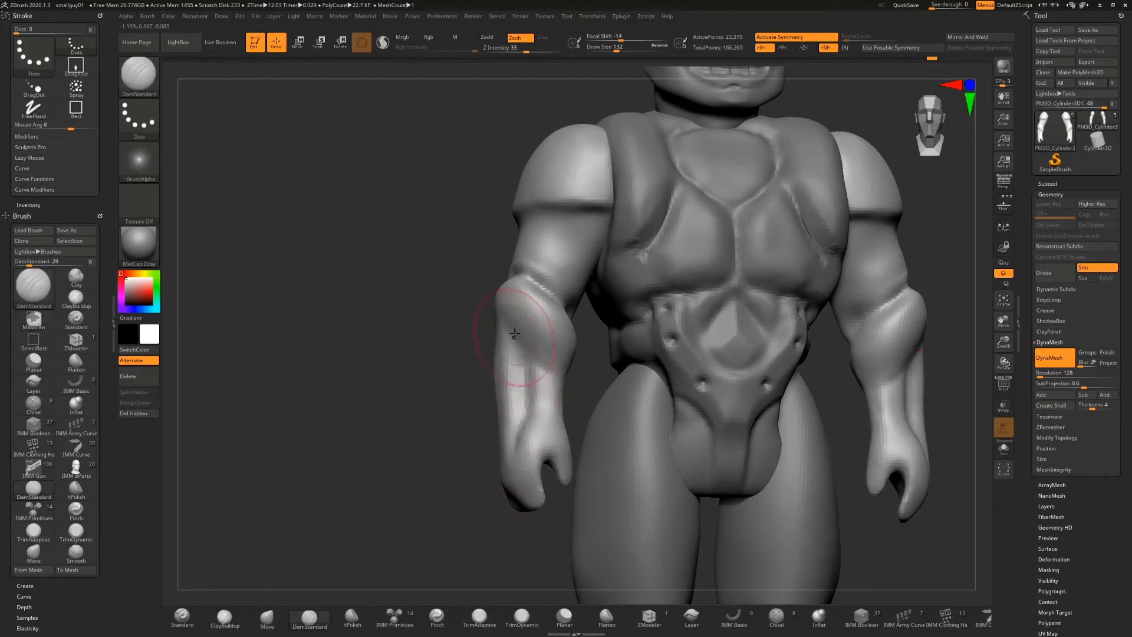
left_click_drag(526, 365, 522, 417)
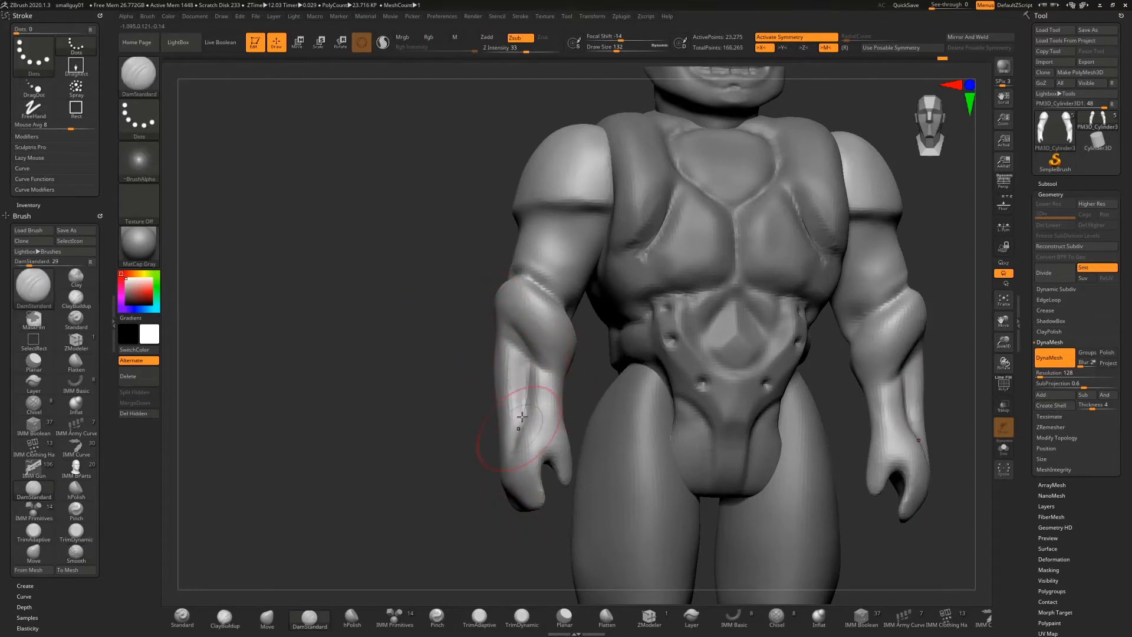
left_click_drag(464, 452, 559, 402)
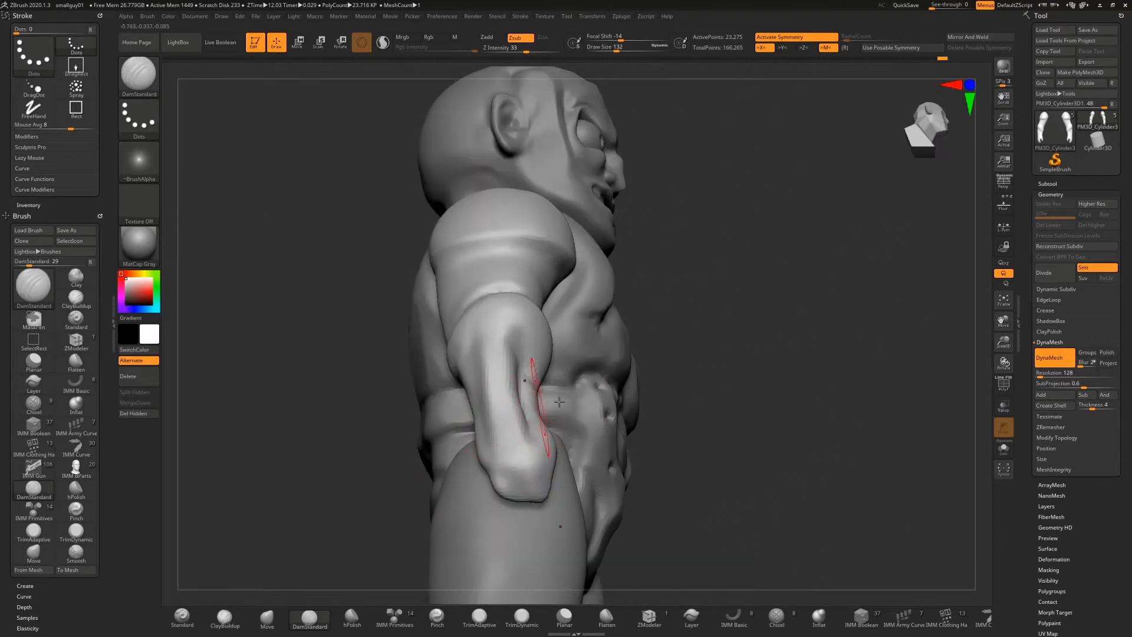
left_click_drag(730, 195, 689, 119, "alt")
left_click_drag(659, 225, 533, 399)
Step: Reshape the fist with the Move brush and isolate the arms with Solo mode
left_click(268, 616)
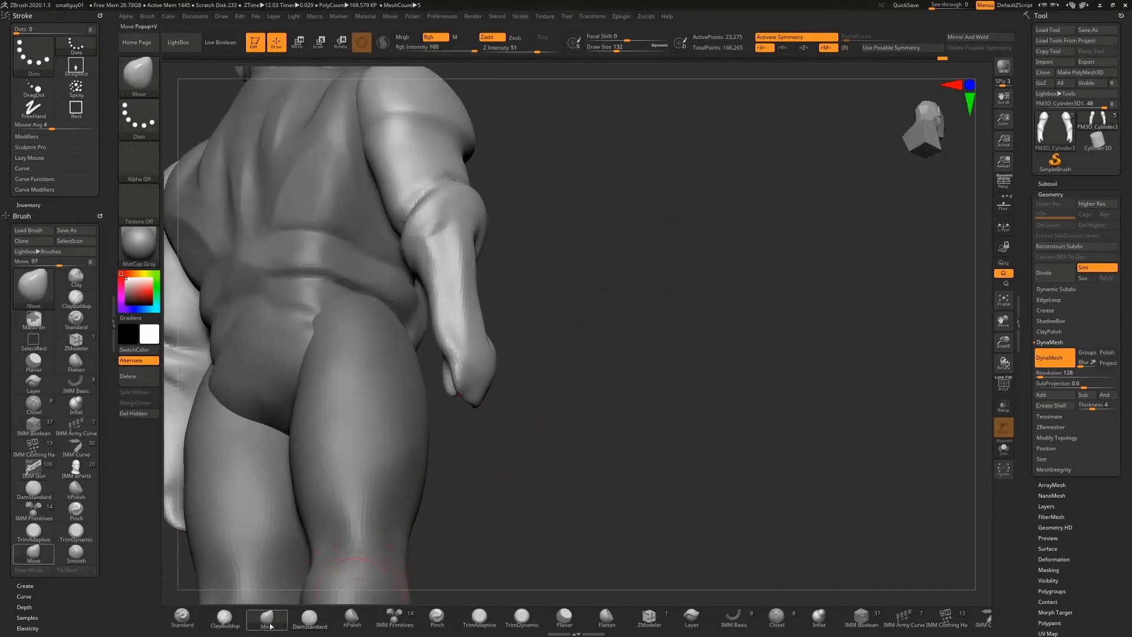
mouse_move(581, 413)
left_mouse_down()
mouse_move(556, 389)
mouse_move(557, 362)
mouse_move(590, 361)
left_mouse_up()
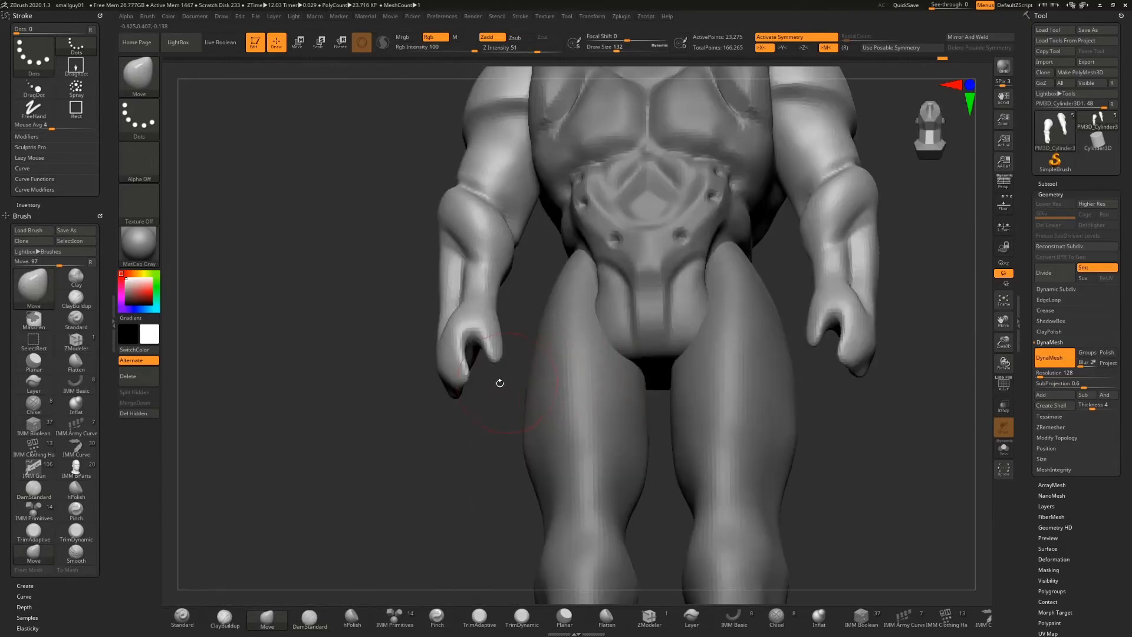
mouse_move(461, 420)
left_mouse_down()
mouse_move(443, 406)
mouse_move(462, 384)
mouse_move(601, 342)
left_mouse_up()
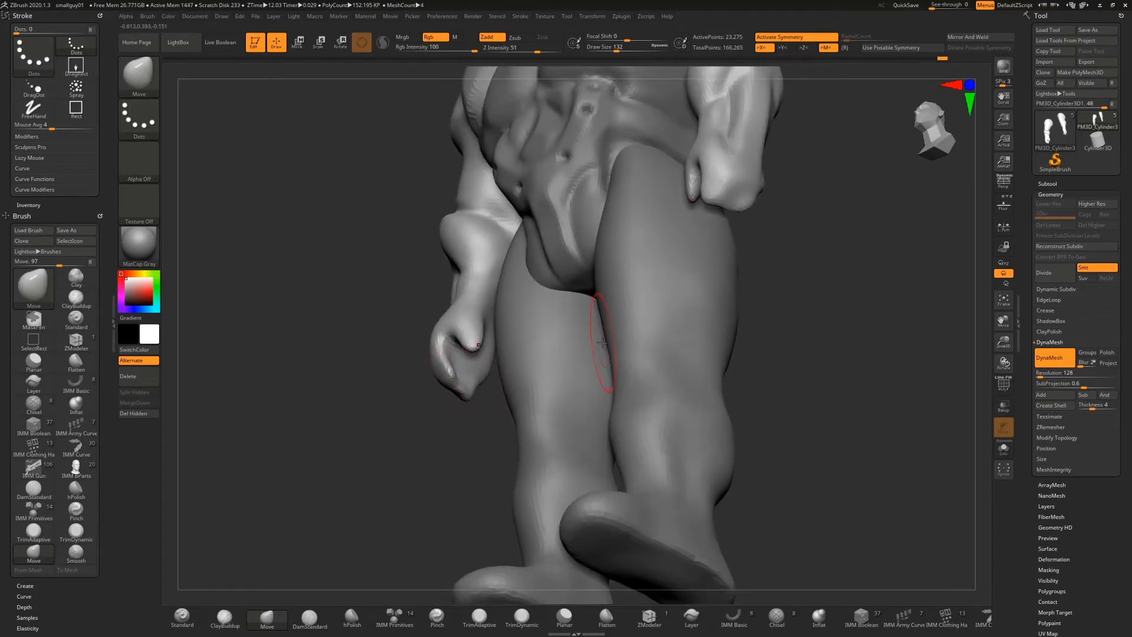
left_click_drag(1006, 344, 1016, 416)
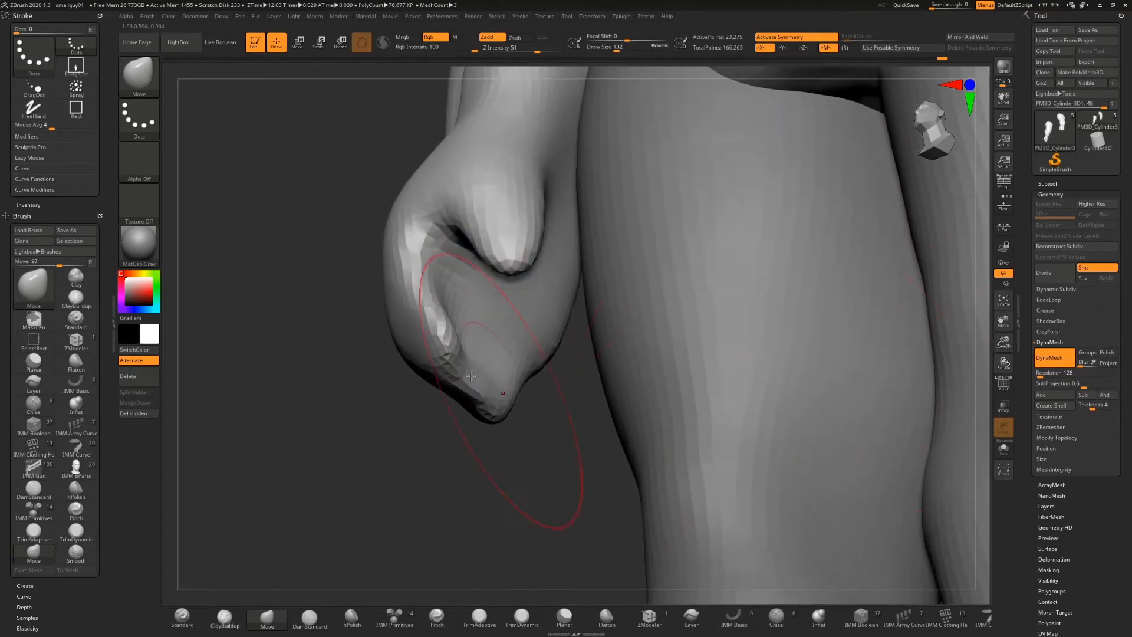
left_click(1004, 448)
mouse_move(693, 323)
left_mouse_down()
mouse_move(613, 360)
mouse_move(510, 433)
left_mouse_up()
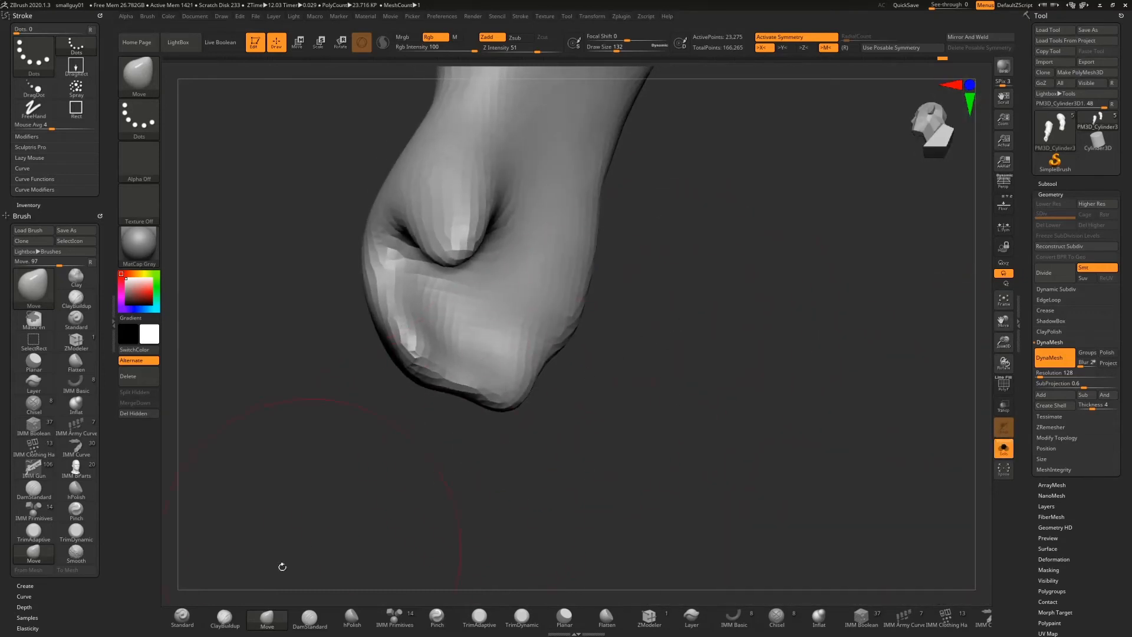
Step: Build up the knuckles and back edge of the fist using ClayBuildup at draw size 31
left_click(221, 617)
key("s")
left_click_drag(723, 219, 713, 220)
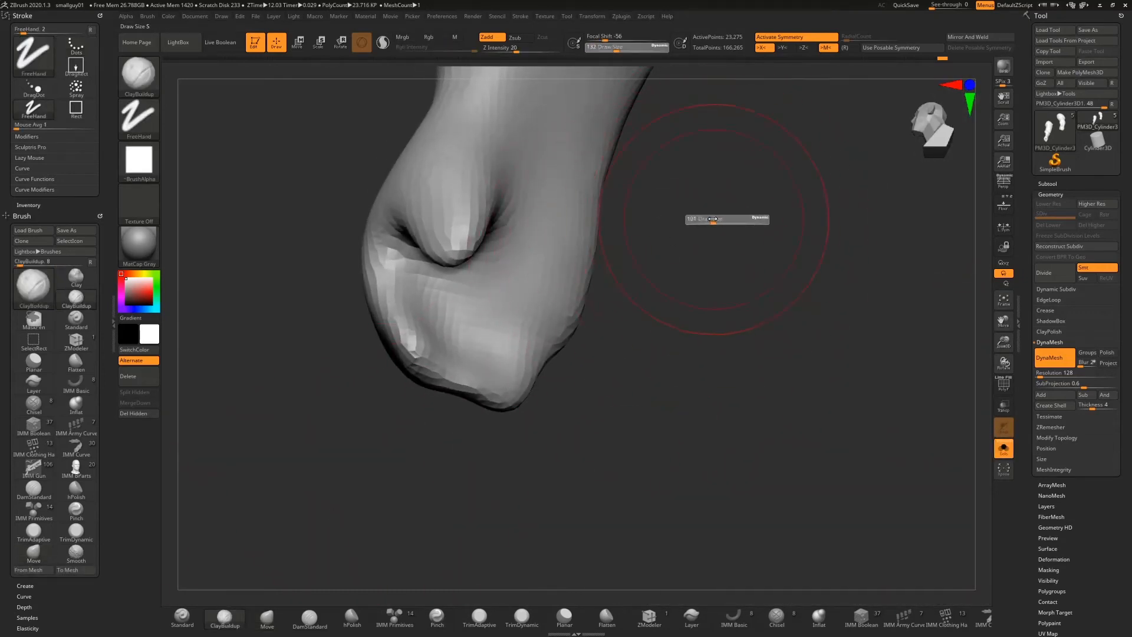
mouse_move(490, 331)
left_mouse_down()
mouse_move(433, 342)
mouse_move(429, 374)
mouse_move(458, 356)
mouse_move(507, 381)
mouse_move(418, 322)
left_mouse_up()
mouse_move(617, 362)
left_mouse_down()
mouse_move(559, 308)
mouse_move(566, 370)
left_mouse_up()
left_click_drag(649, 339, 573, 330)
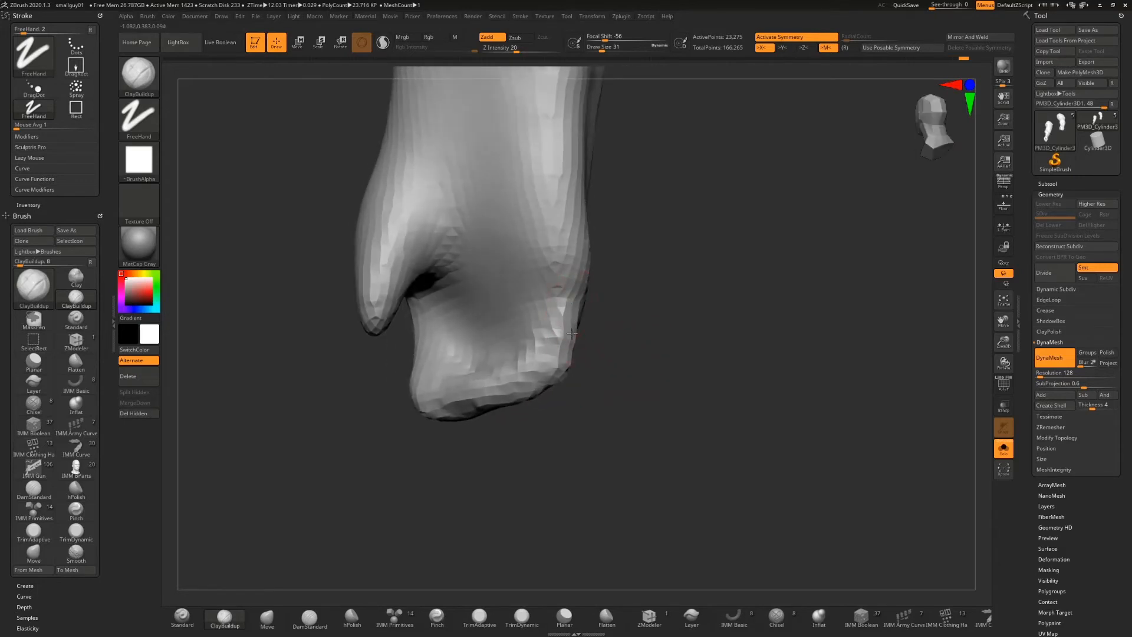
Step: Remesh the arms with DynaMesh and set its resolution to 264
left_click_drag(708, 261, 743, 309, "ctrl")
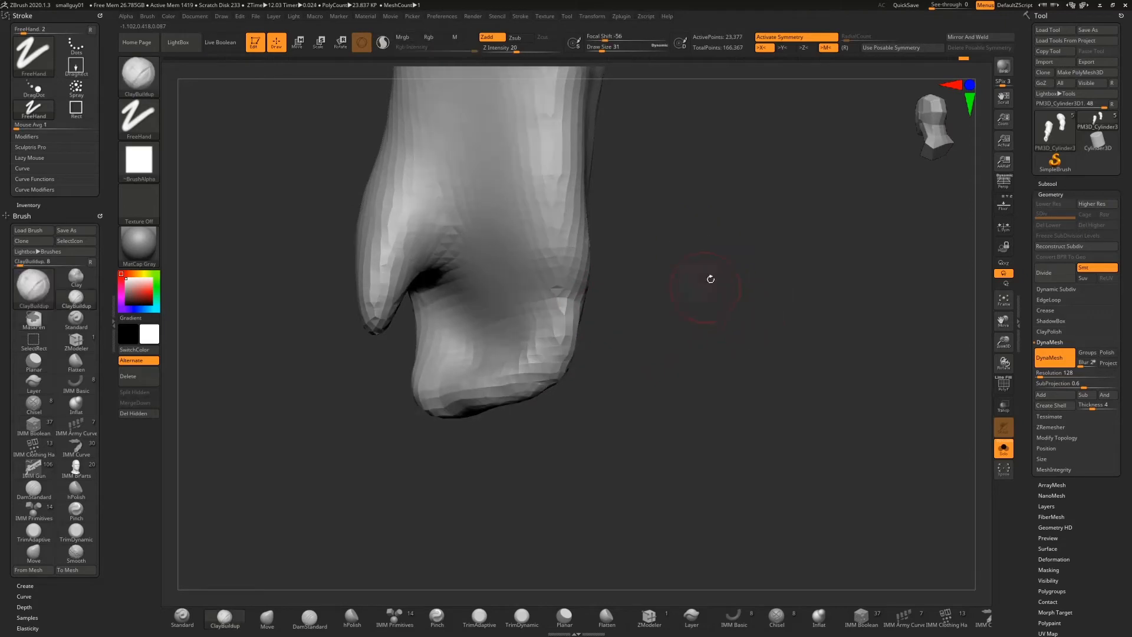
left_click(1065, 373)
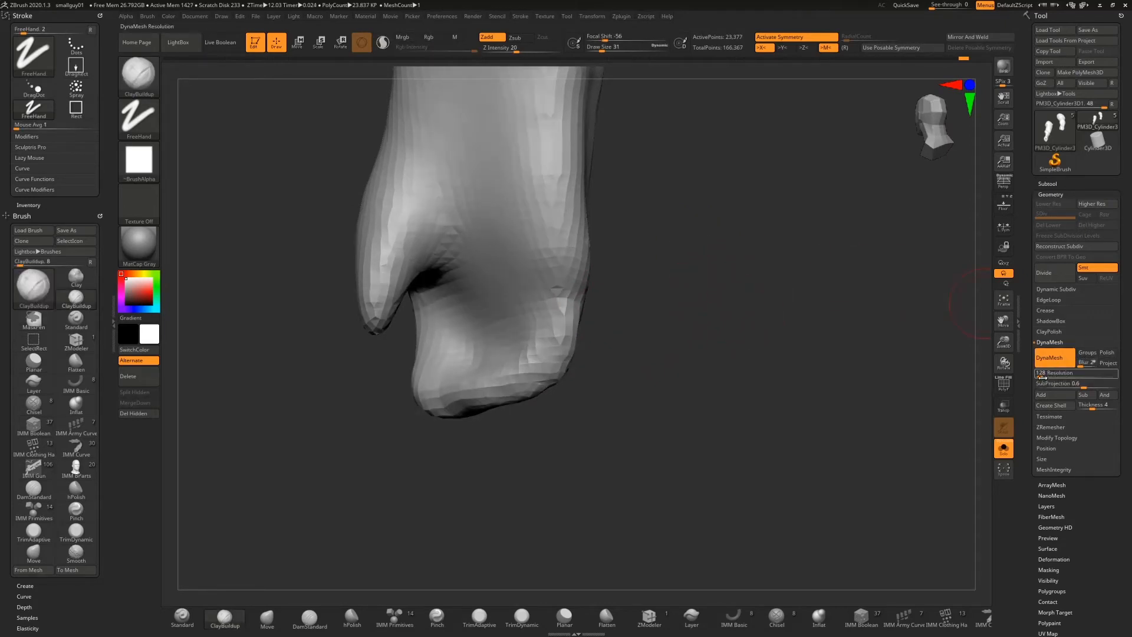
left_click(1041, 376)
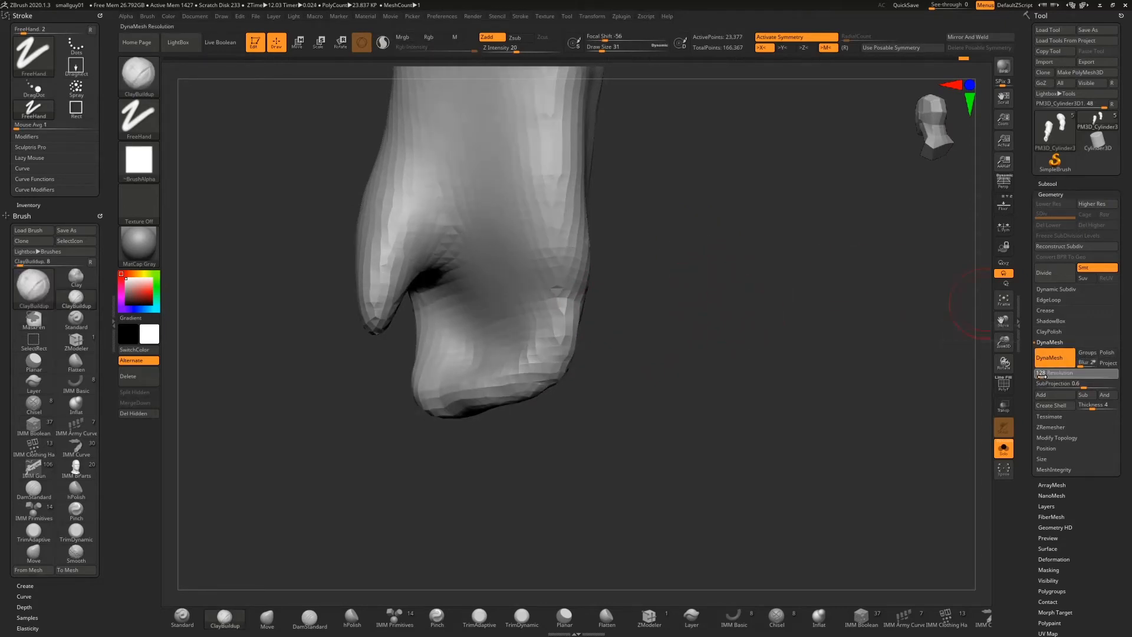
left_click_drag(1041, 376, 1021, 373)
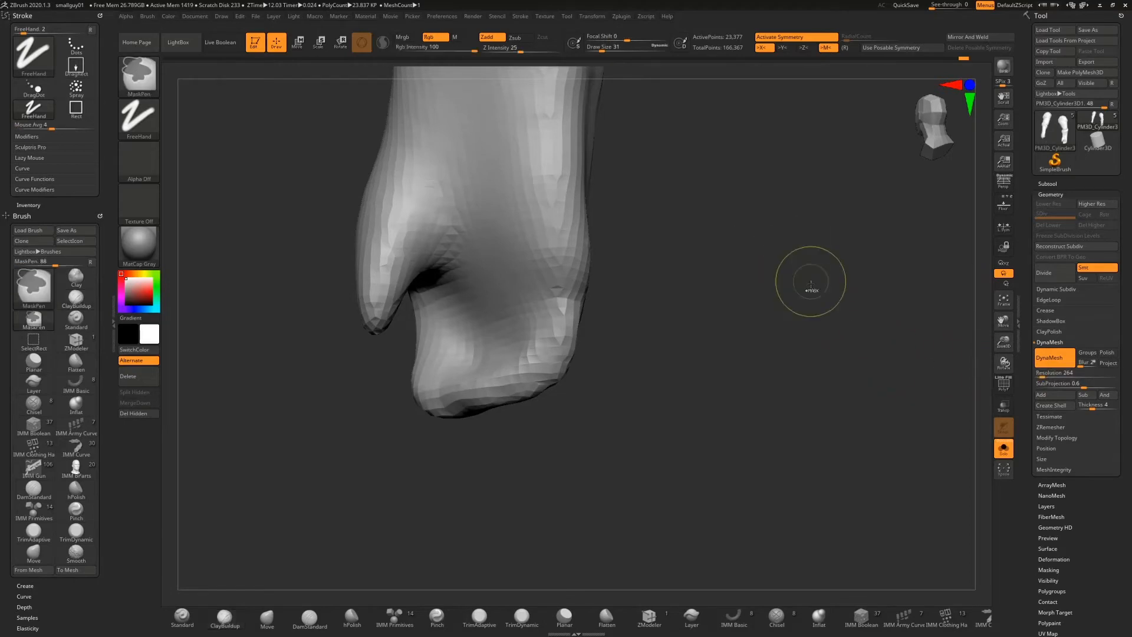
Step: Show the polygon wireframe and try DynaMesh resolutions of 408 and 216 on the arms
left_click(1003, 387)
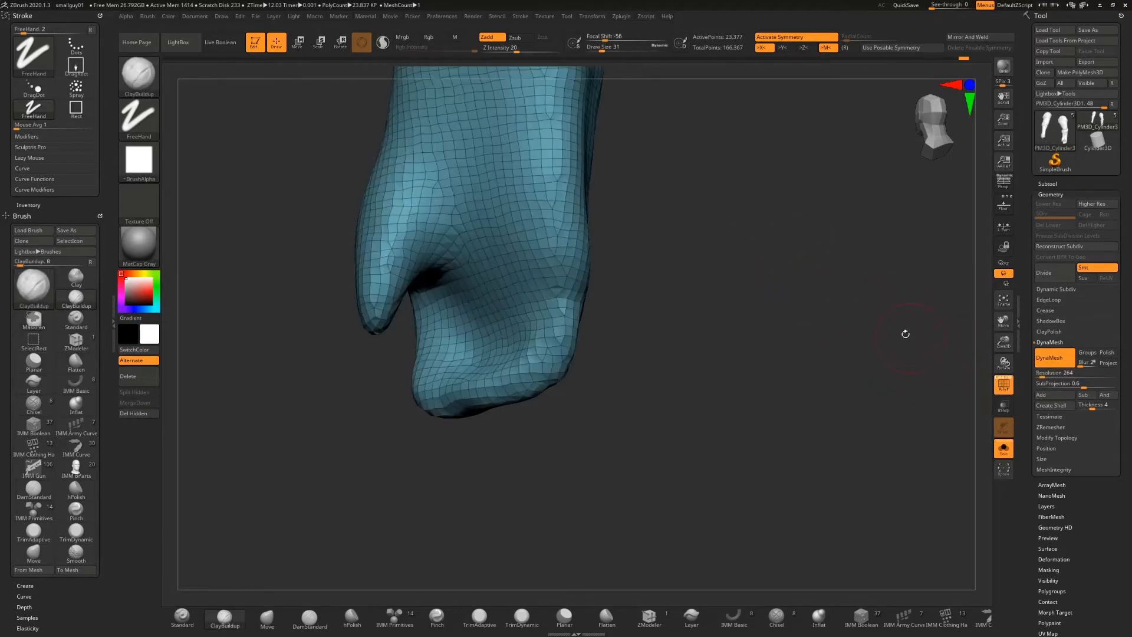
left_click(1042, 373)
type("40")
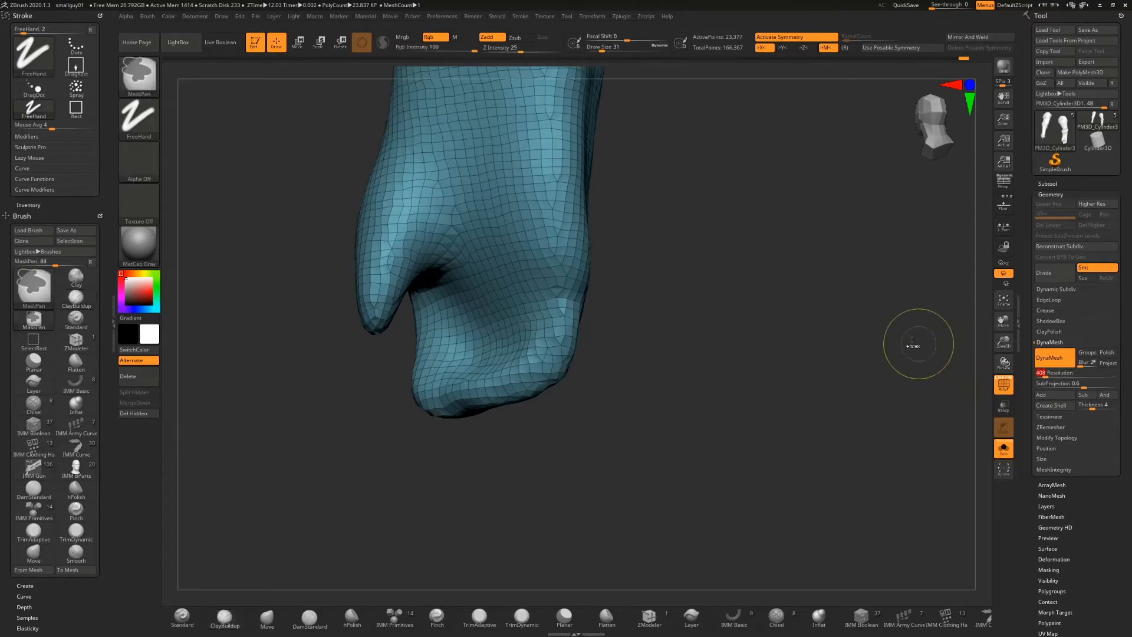
type("8")
left_click_drag(1043, 375, 1040, 375)
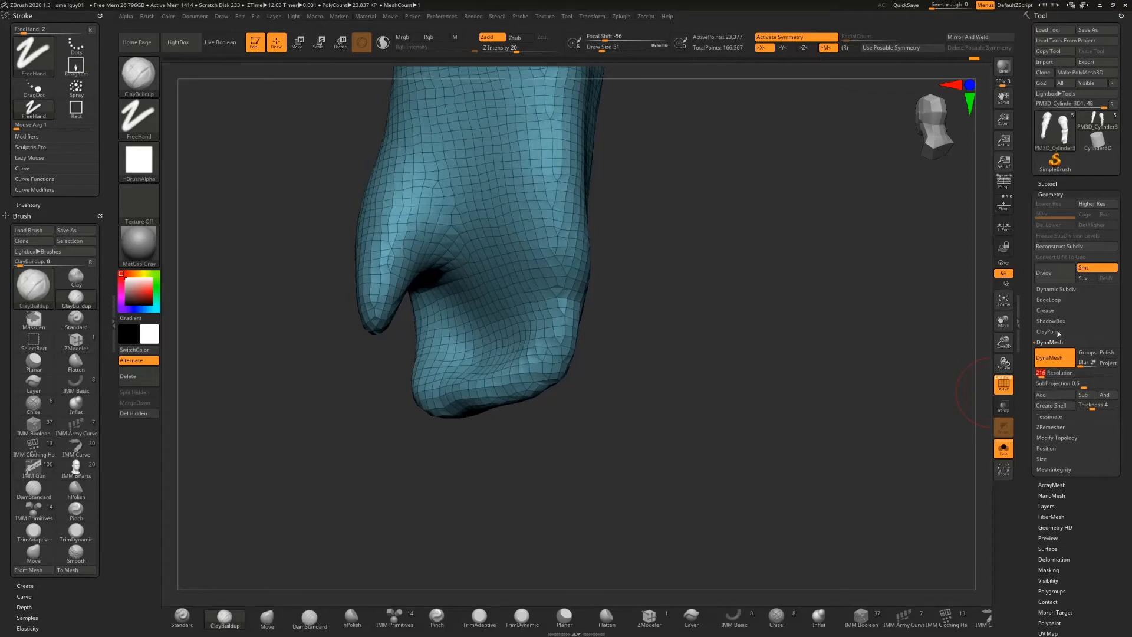
Step: Retopologize the arms with ZRemesher at a target polygon count of 5, and remesh them with DynaMesh at resolution 480
left_click(1055, 429)
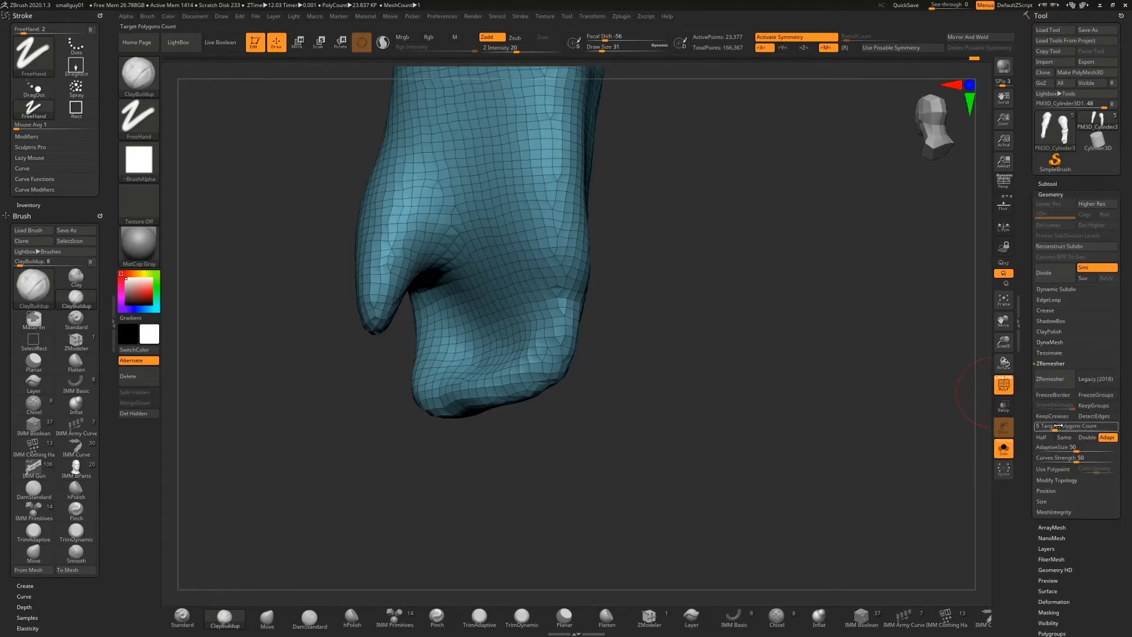
left_click(1061, 376)
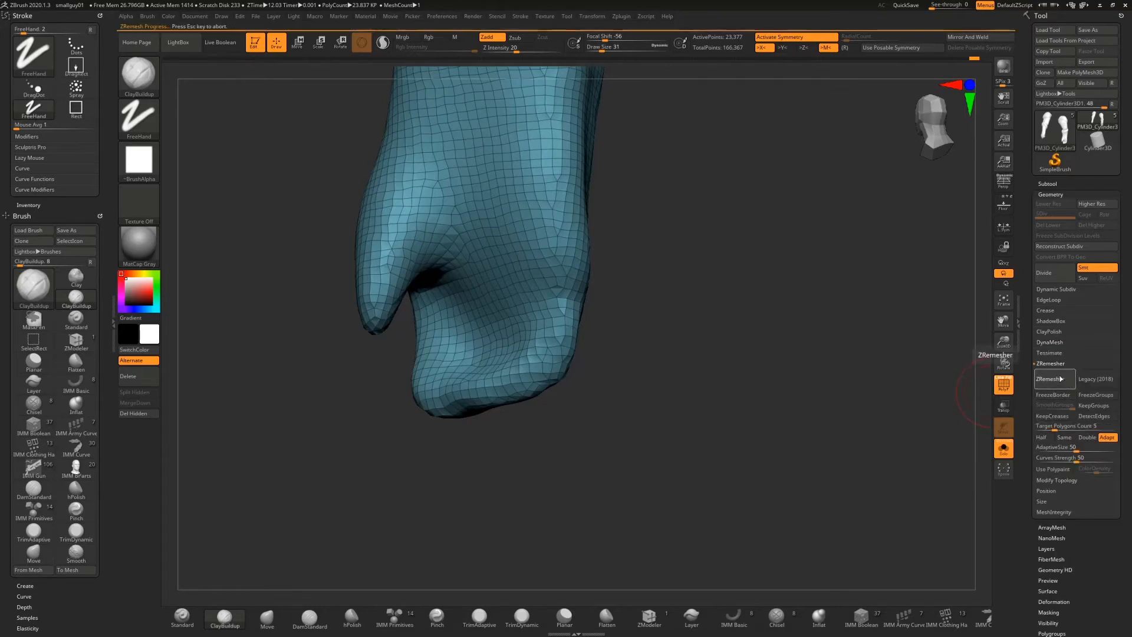
left_click(1058, 343)
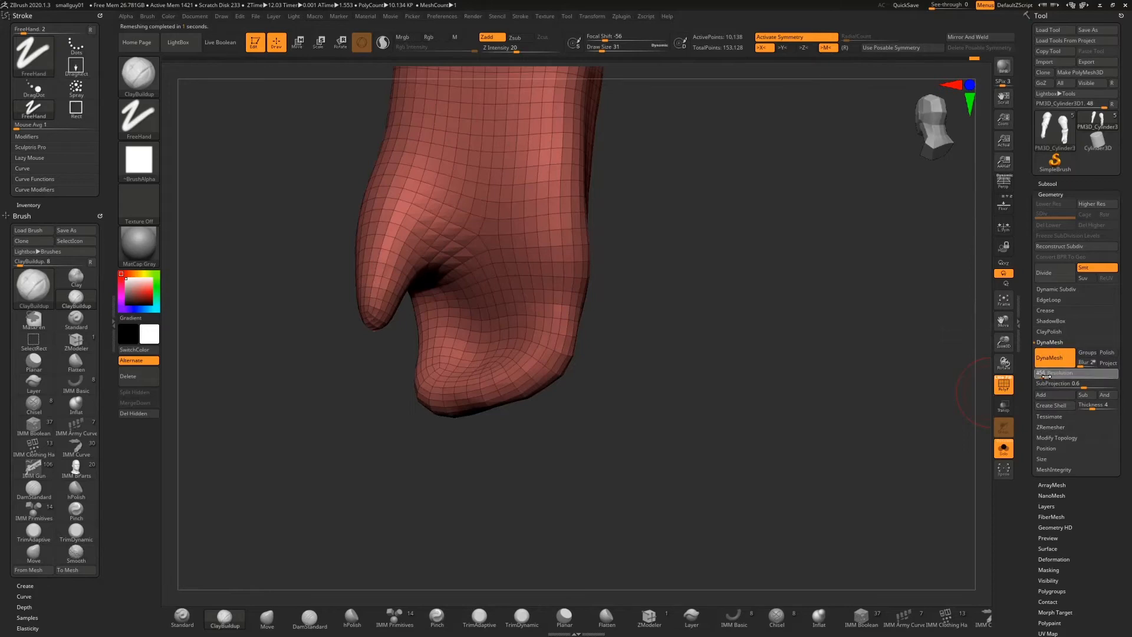
left_click_drag(761, 278, 847, 341, "ctrl")
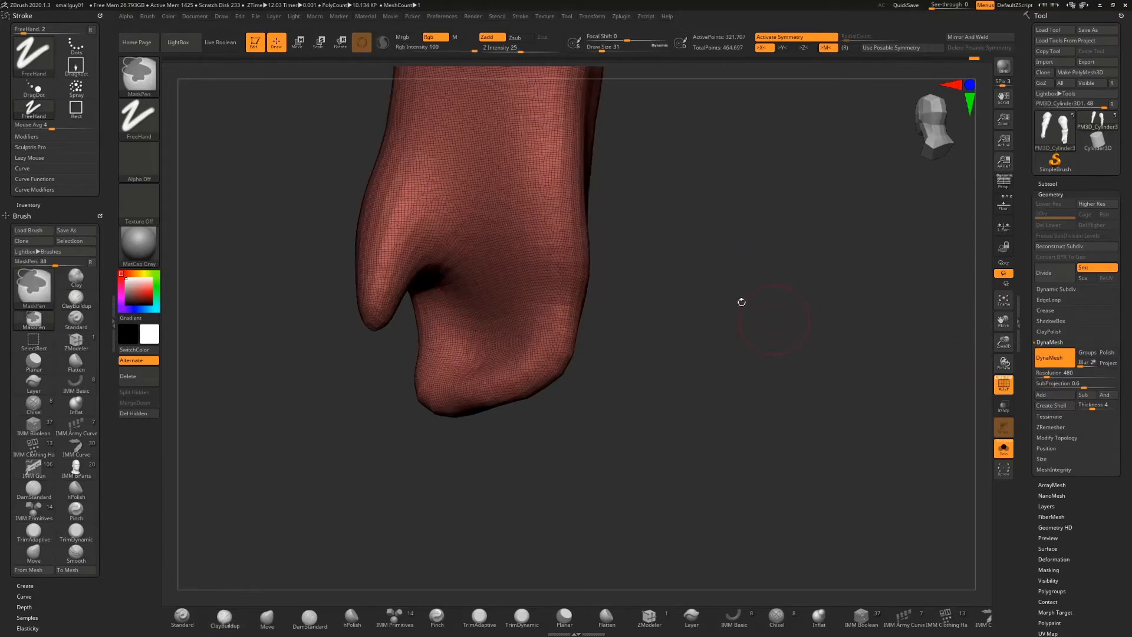
Step: Build up the finger edge of the fist with ClayBuildup at draw size 31, hiding the polygon wireframe and smoothing the strokes
left_click_drag(741, 303, 529, 370)
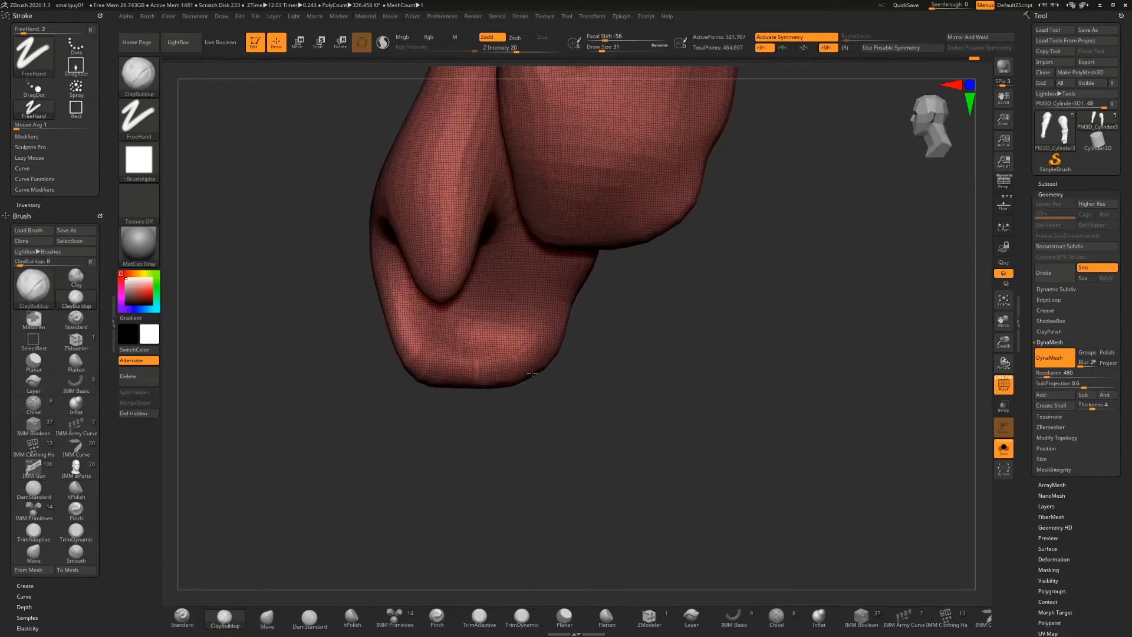
left_click_drag(640, 345, 610, 345)
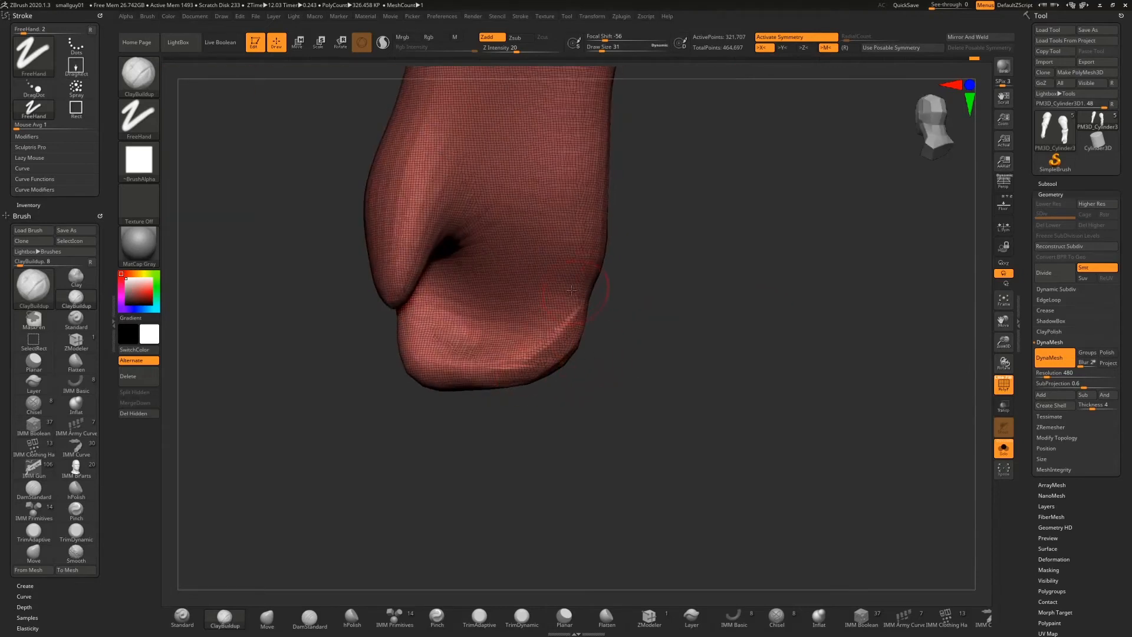
left_click(1005, 384)
key("shift")
mouse_move(480, 342)
left_mouse_down("shift")
mouse_move(530, 368)
mouse_move(558, 348)
mouse_move(589, 283)
left_mouse_up("shift")
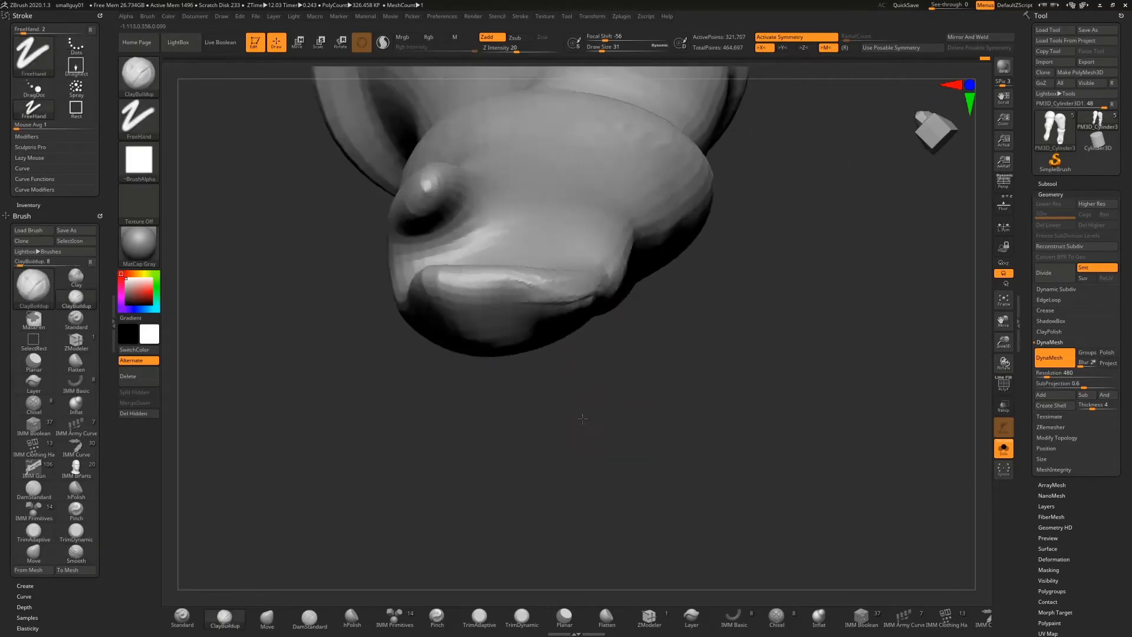
left_click_drag(582, 419, 560, 378)
left_click_drag(537, 281, 588, 165)
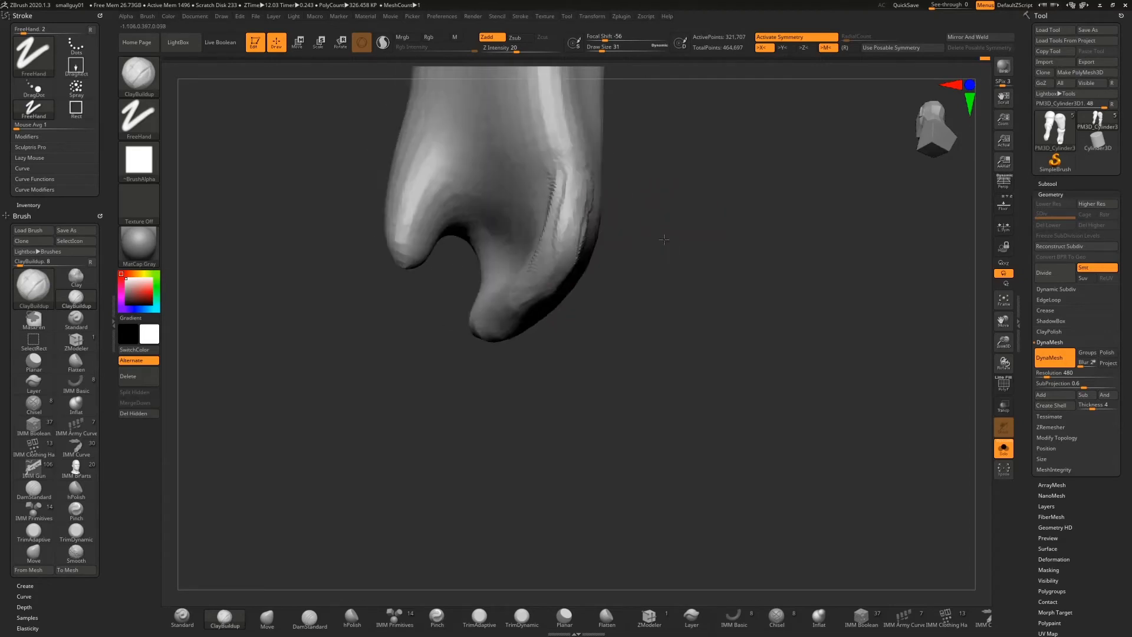
Step: Add ClayBuildup volume along the outer knuckle side of the fist and smooth it into the hand
left_click_drag(664, 239, 624, 257)
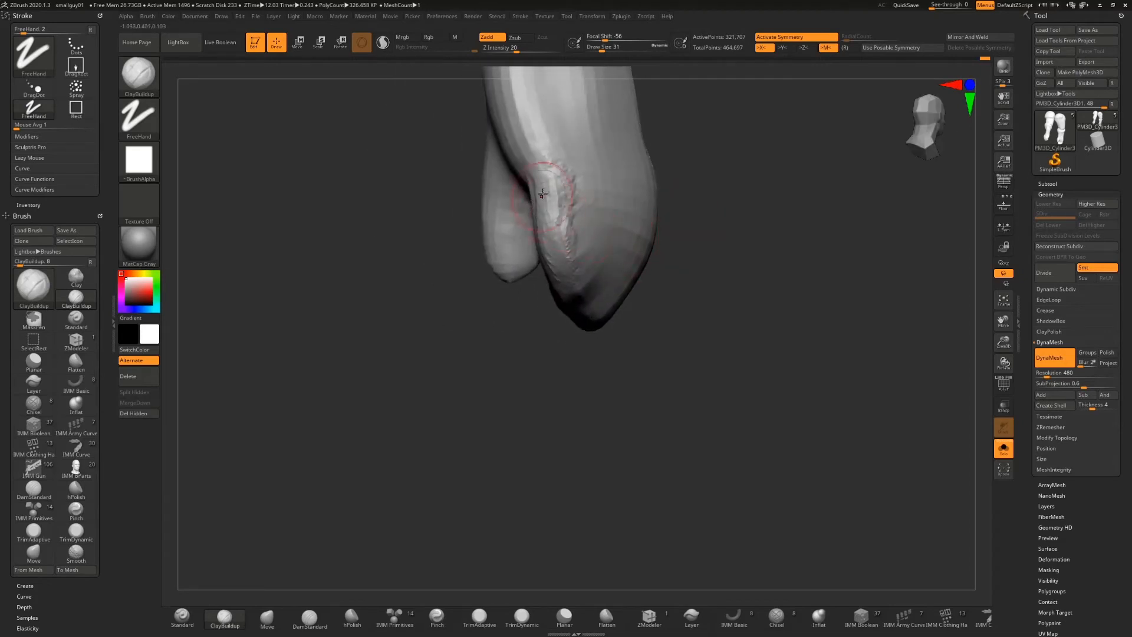
left_click_drag(561, 177, 597, 280)
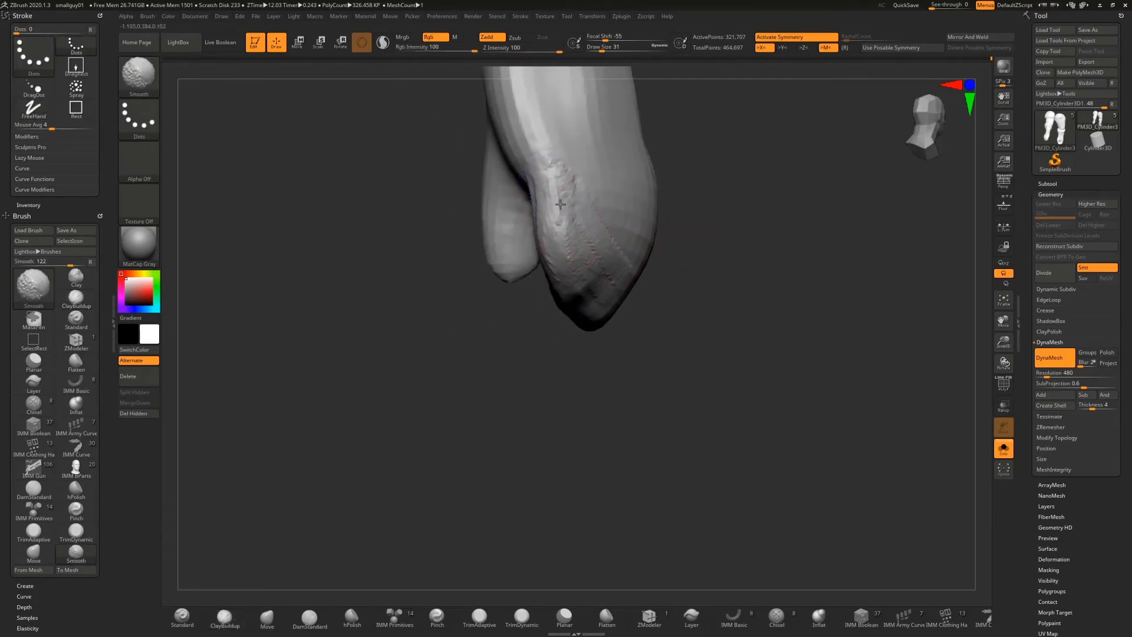
left_click_drag(581, 231, 538, 162, "shift")
left_click_drag(716, 319, 753, 319)
left_click_drag(655, 258, 741, 363, "alt")
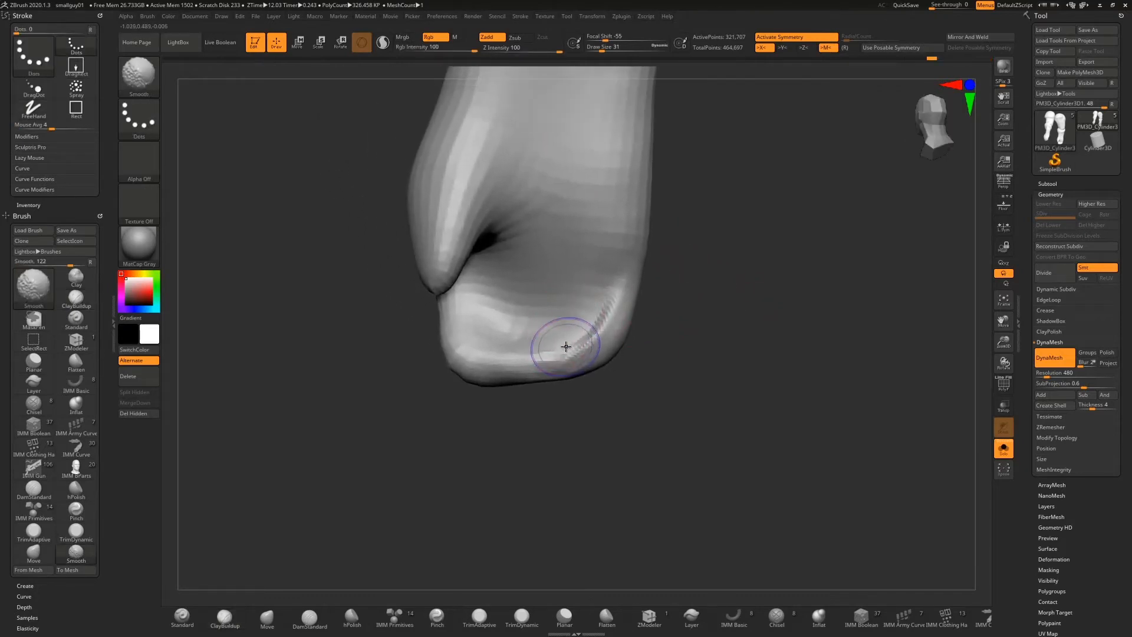
left_click_drag(566, 346, 577, 349, "shift")
left_click_drag(674, 314, 714, 319)
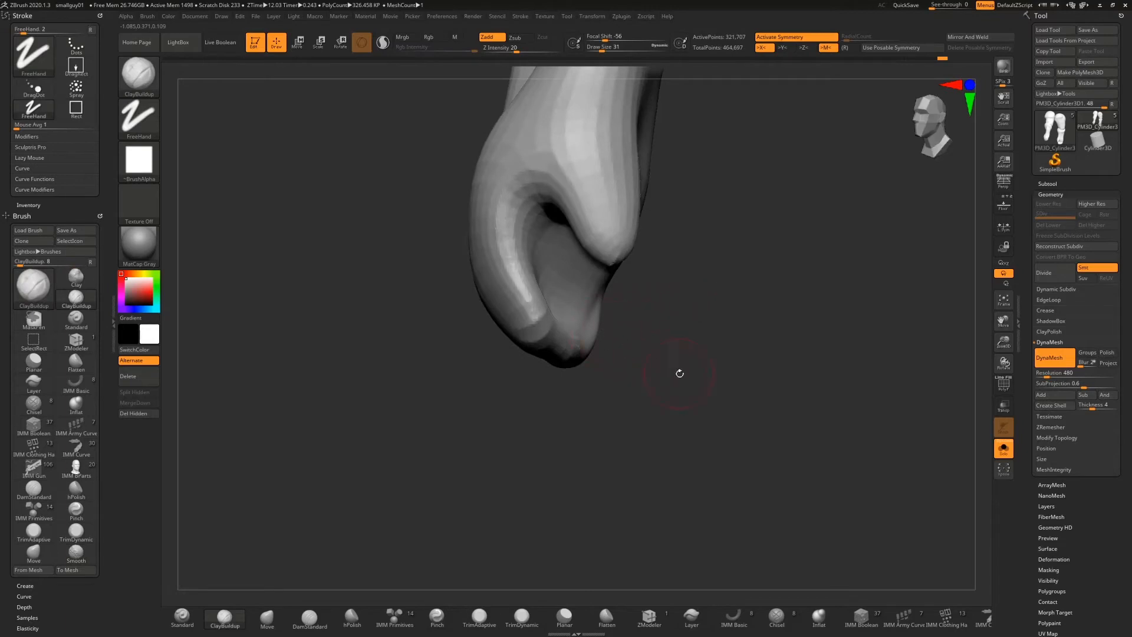
Step: Reshape the curled fingers and the gap beside the thumb with the Move brush at draw size 31
left_click_drag(680, 373, 541, 415)
left_click(267, 616)
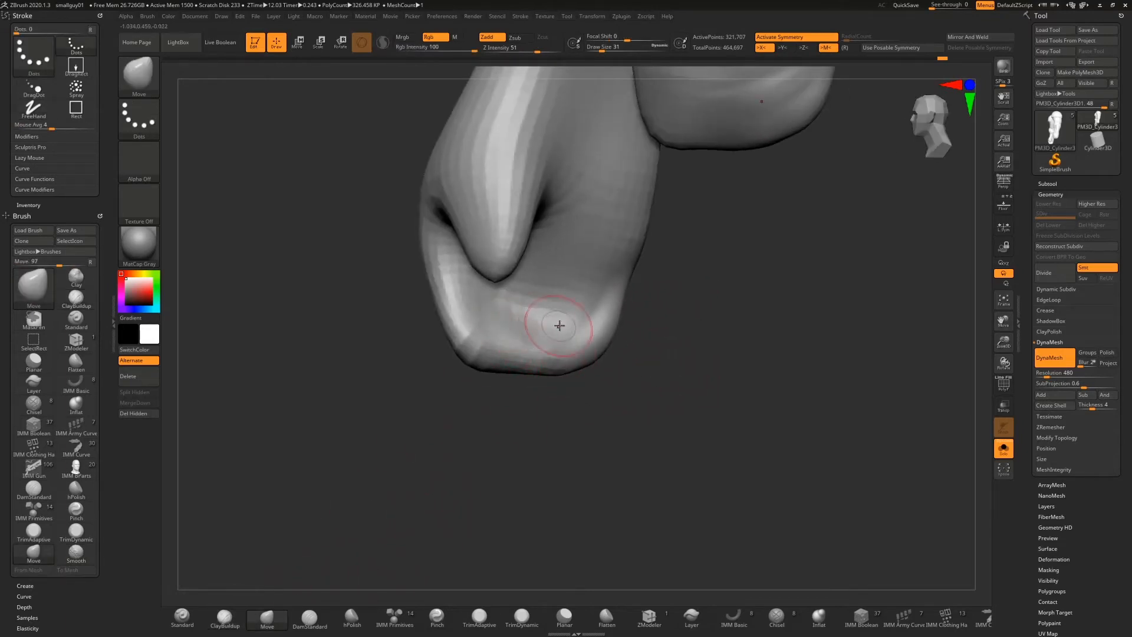
left_click_drag(457, 414, 545, 426)
key("shift")
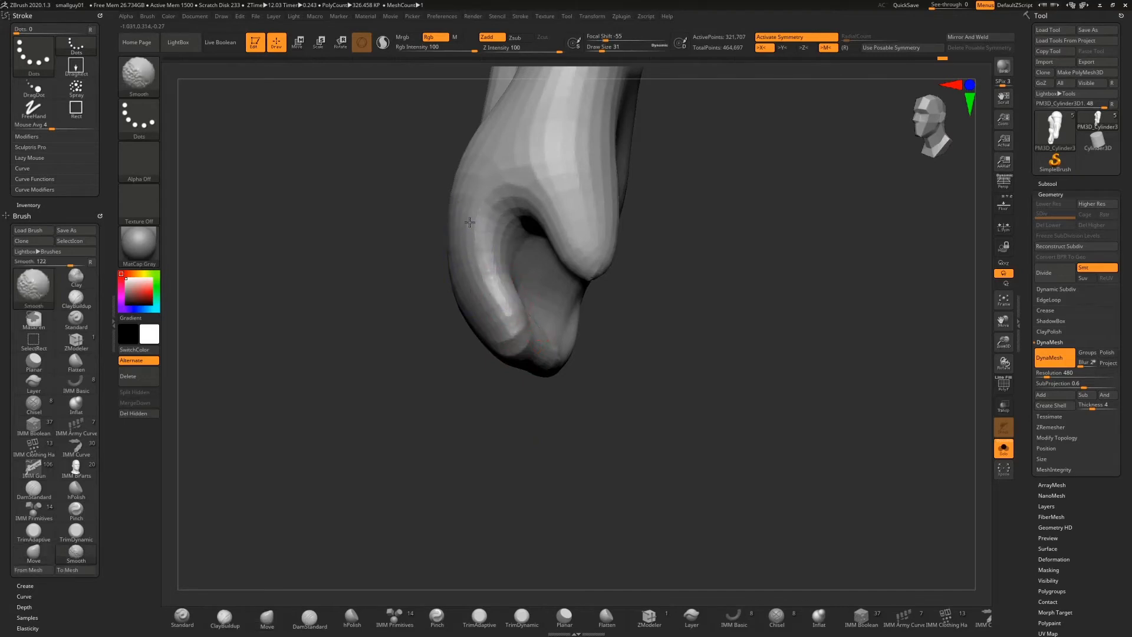
left_click_drag(677, 268, 680, 283)
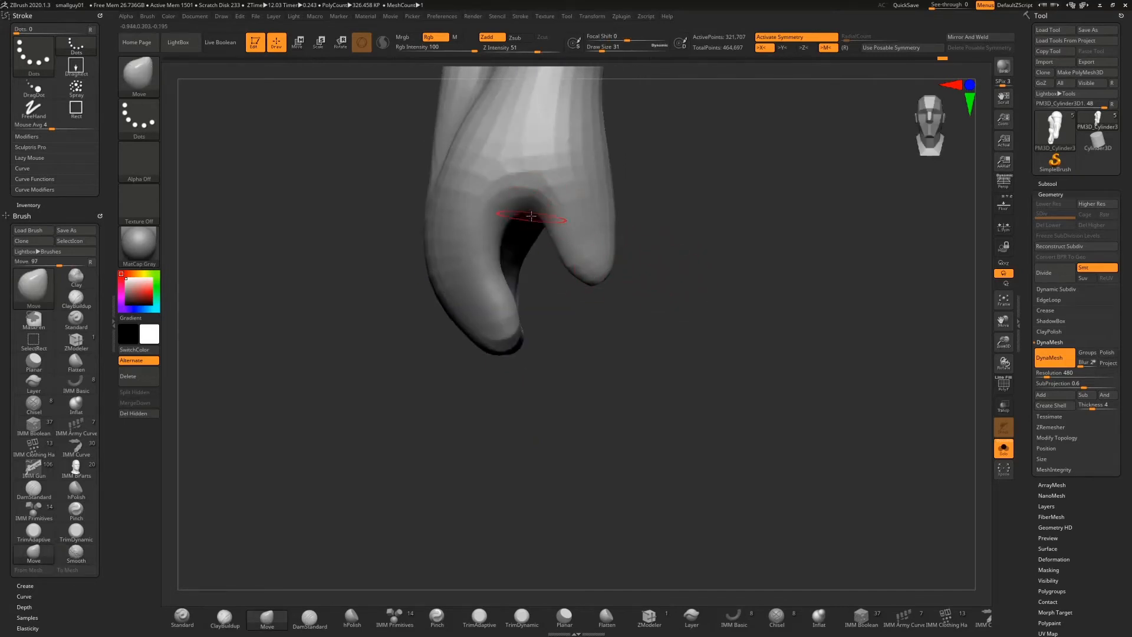
left_click_drag(591, 326, 571, 348)
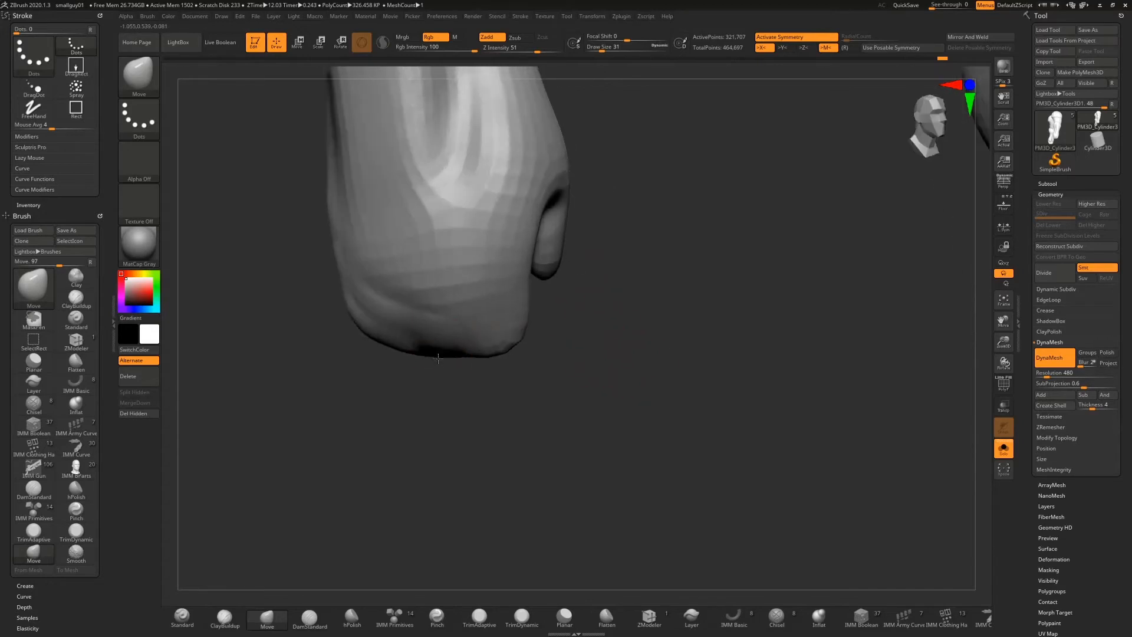
left_click_drag(475, 395, 463, 378)
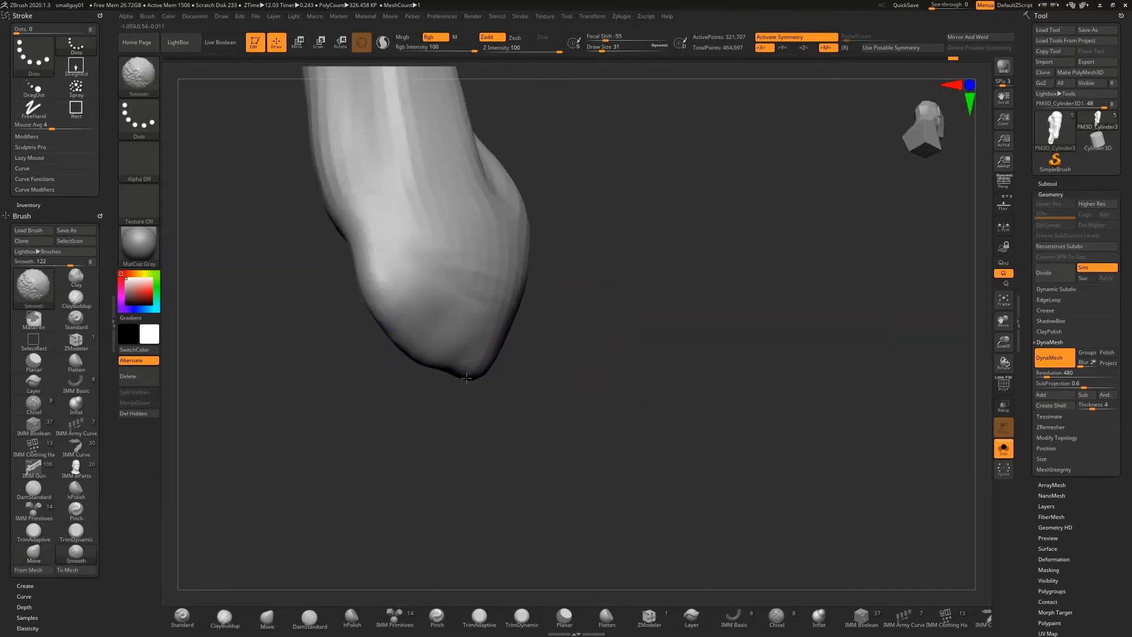
Step: Smooth the underside of the fist and round out its lower finger contour with the Move brush
left_click_drag(568, 282, 504, 313)
key("shift")
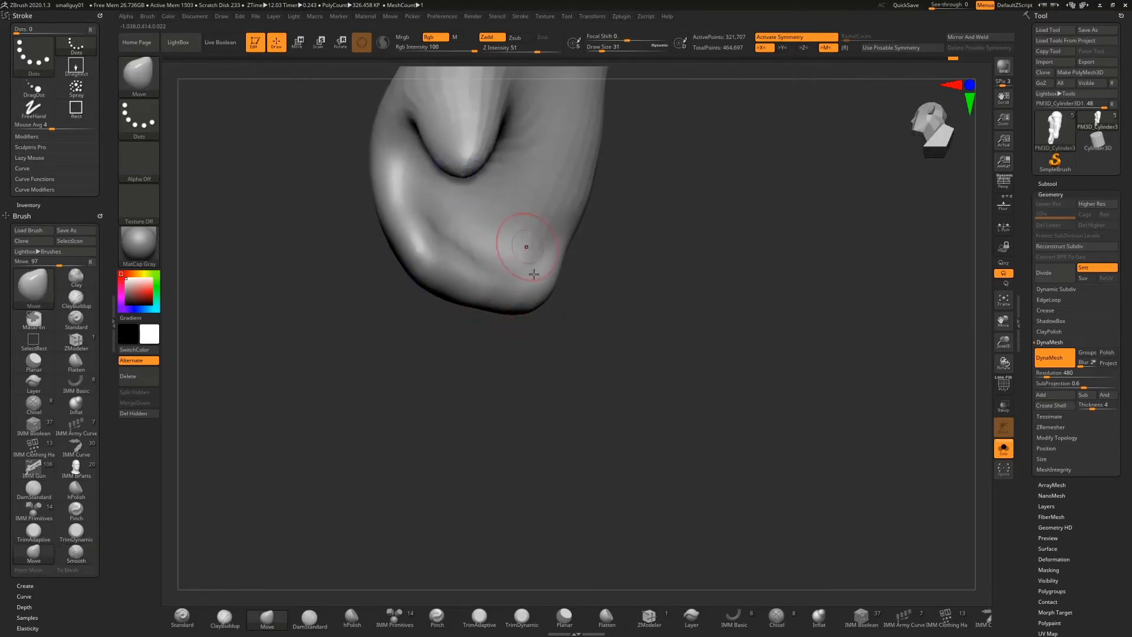
mouse_move(536, 330)
left_mouse_down()
mouse_move(546, 387)
mouse_move(488, 410)
mouse_move(489, 398)
left_mouse_up()
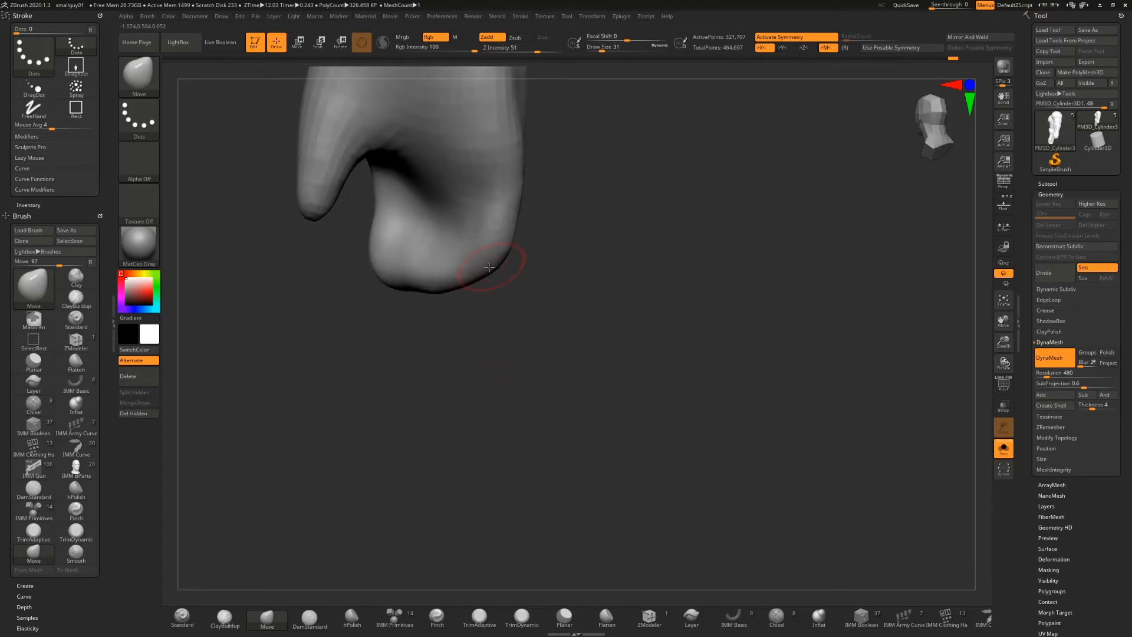
left_click_drag(485, 276, 503, 262)
mouse_move(581, 284)
left_mouse_down()
mouse_move(556, 299)
mouse_move(616, 295)
left_mouse_up()
left_click_drag(731, 179, 791, 230)
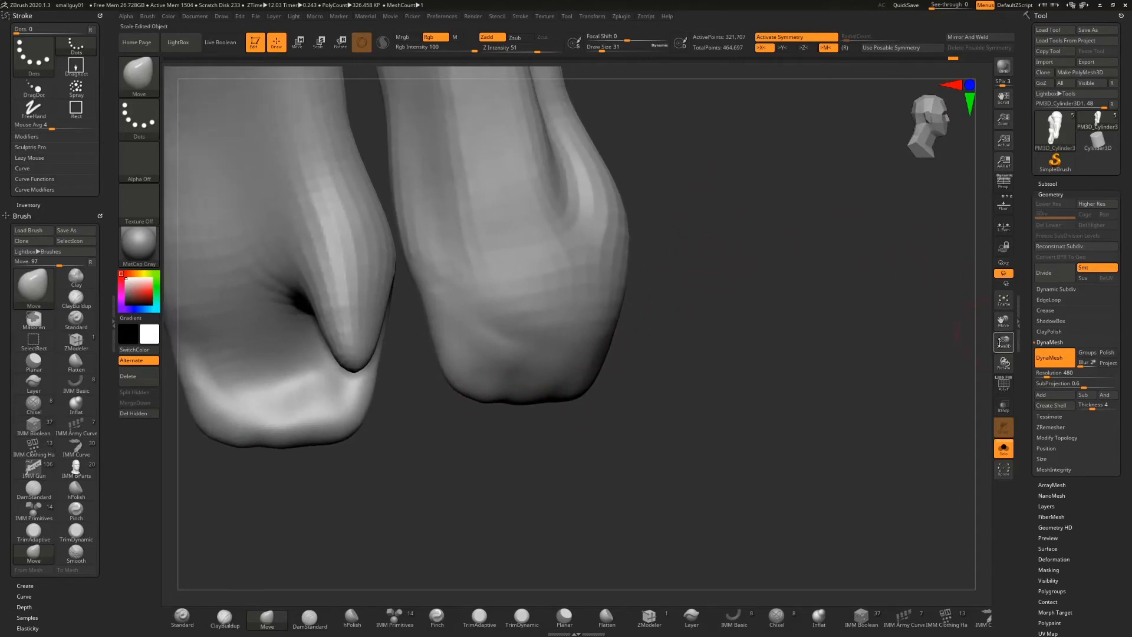
Step: Smooth the elbow area and adjust the forearm and wrist shape with the Move brush
left_click_drag(1004, 342, 973, 276)
left_click_drag(791, 235, 686, 242)
left_click_drag(605, 227, 642, 318)
key("shift")
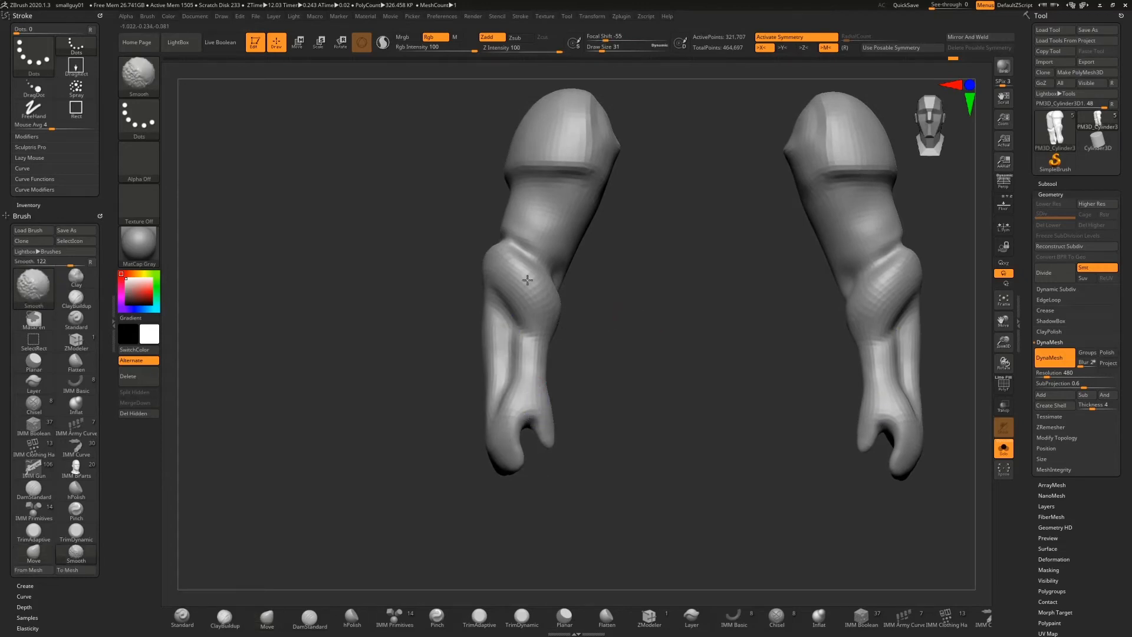
left_click_drag(617, 337, 539, 336)
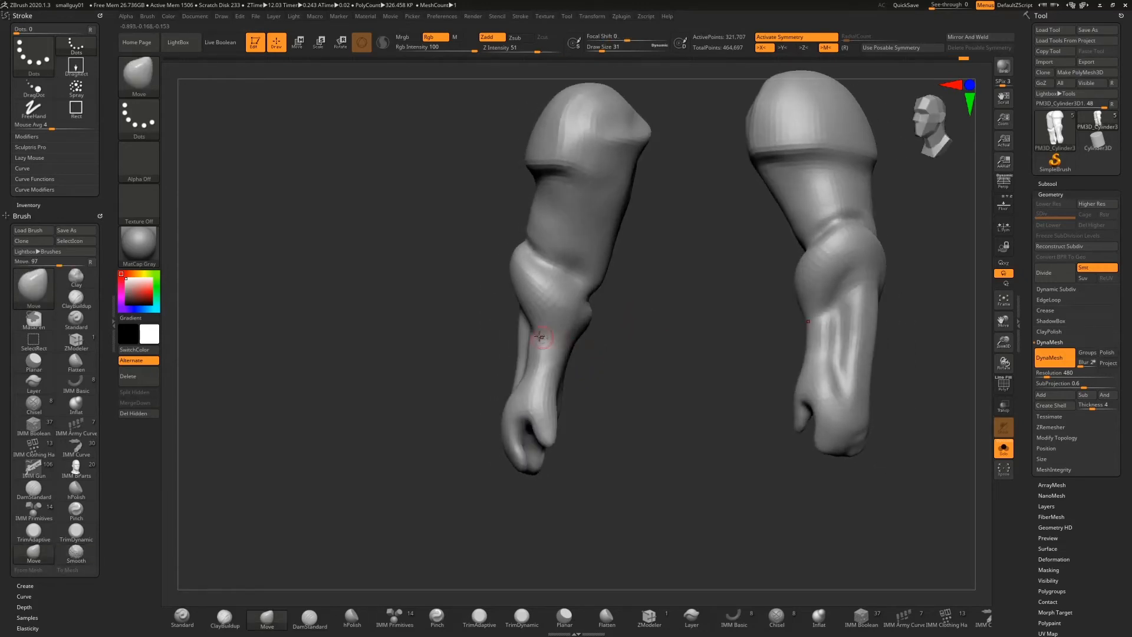
left_click_drag(630, 332, 532, 372)
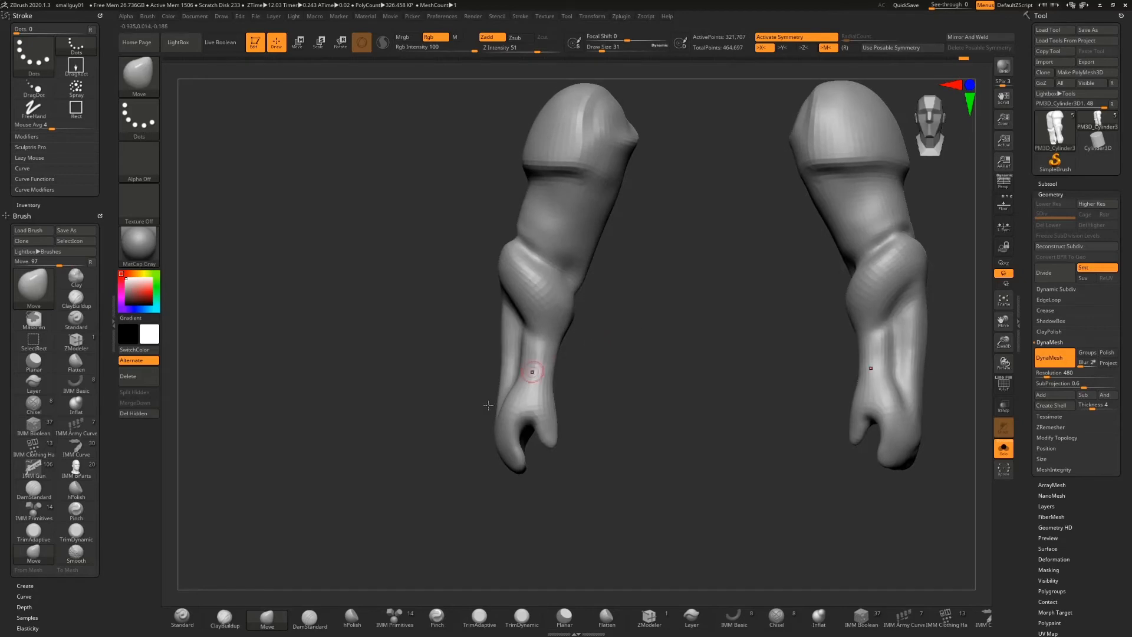
Step: Carve the groove between the forearm muscles below the elbow with DamStandard and soften its edges
left_click(308, 617)
mouse_move(662, 349)
left_mouse_down()
mouse_move(513, 313)
mouse_move(509, 362)
mouse_move(522, 368)
left_mouse_up()
mouse_move(602, 295)
left_mouse_down()
mouse_move(628, 306)
mouse_move(518, 341)
left_mouse_up()
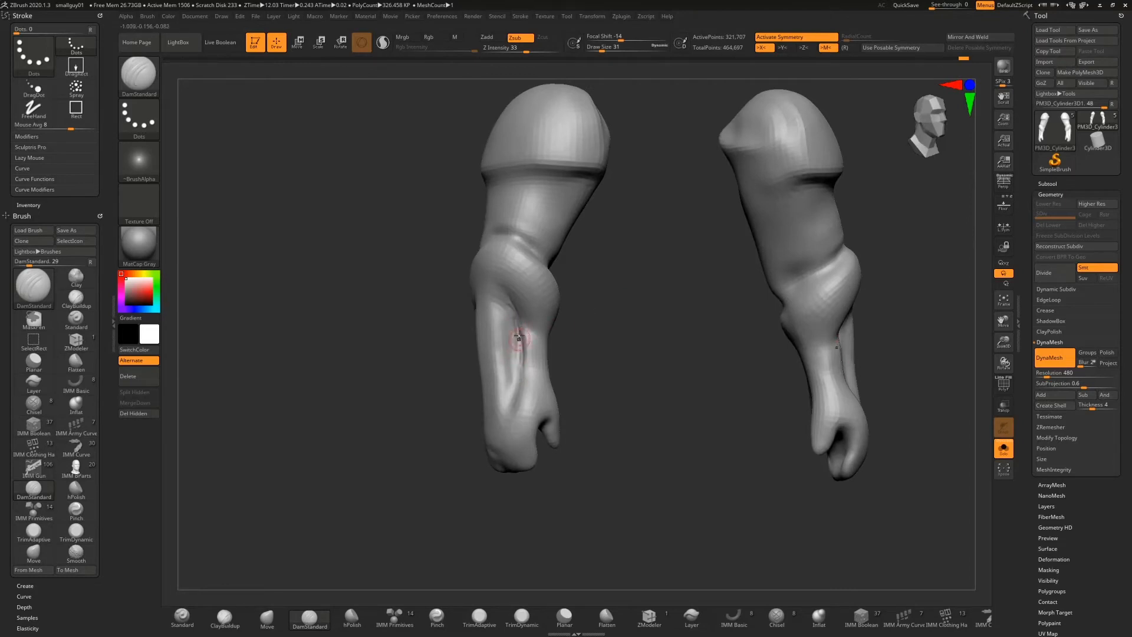
key("shift")
left_click_drag(515, 338, 504, 302, "shift")
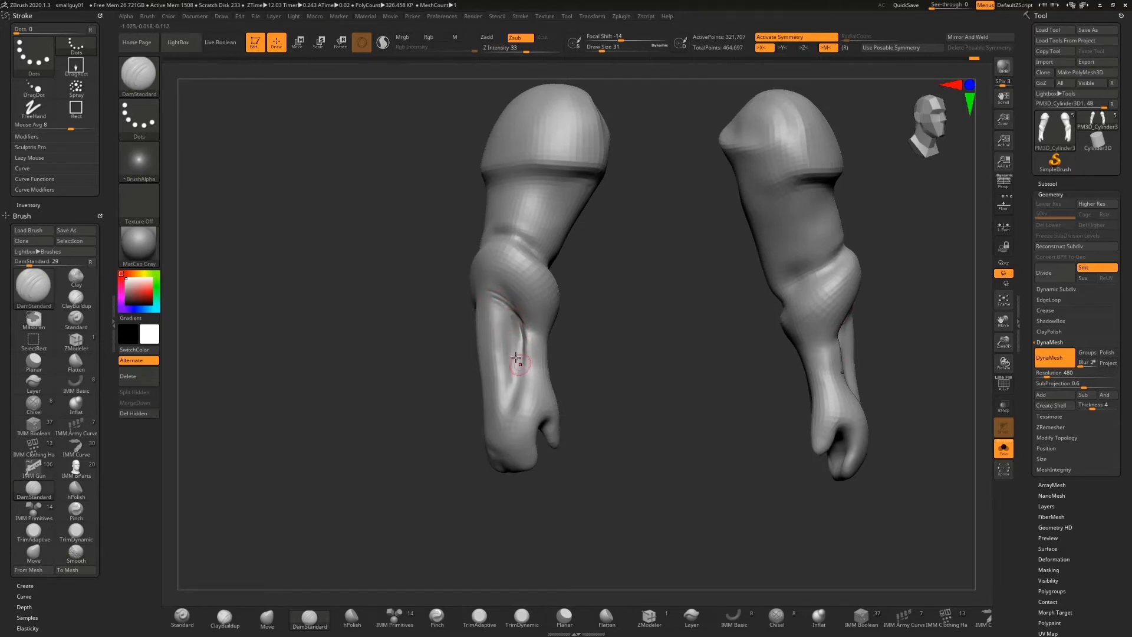
key("shift")
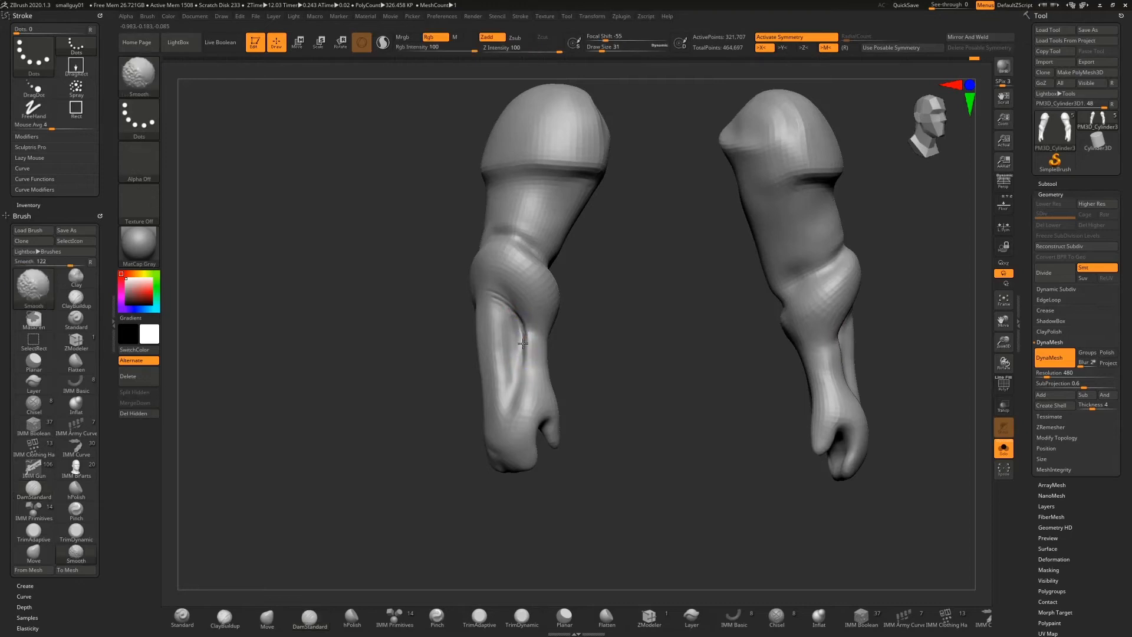
left_click_drag(627, 324, 505, 311)
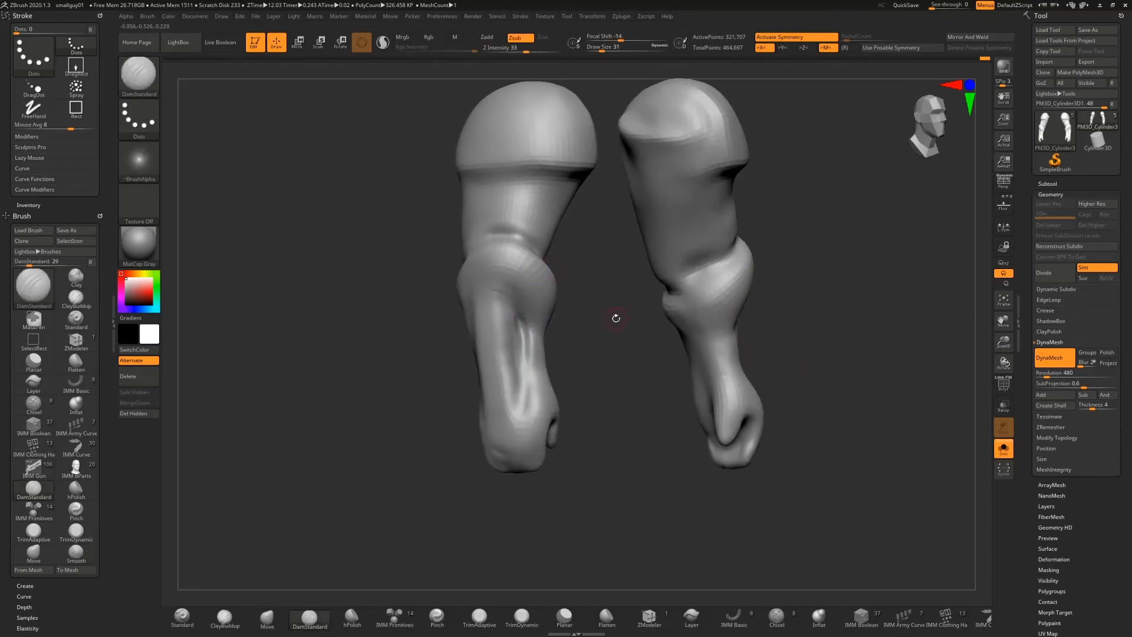
Step: Enlarge the brush to draw size 437 and smooth the arm surfaces from shoulder to fist
key("s")
left_click_drag(615, 319, 652, 319)
key("shift")
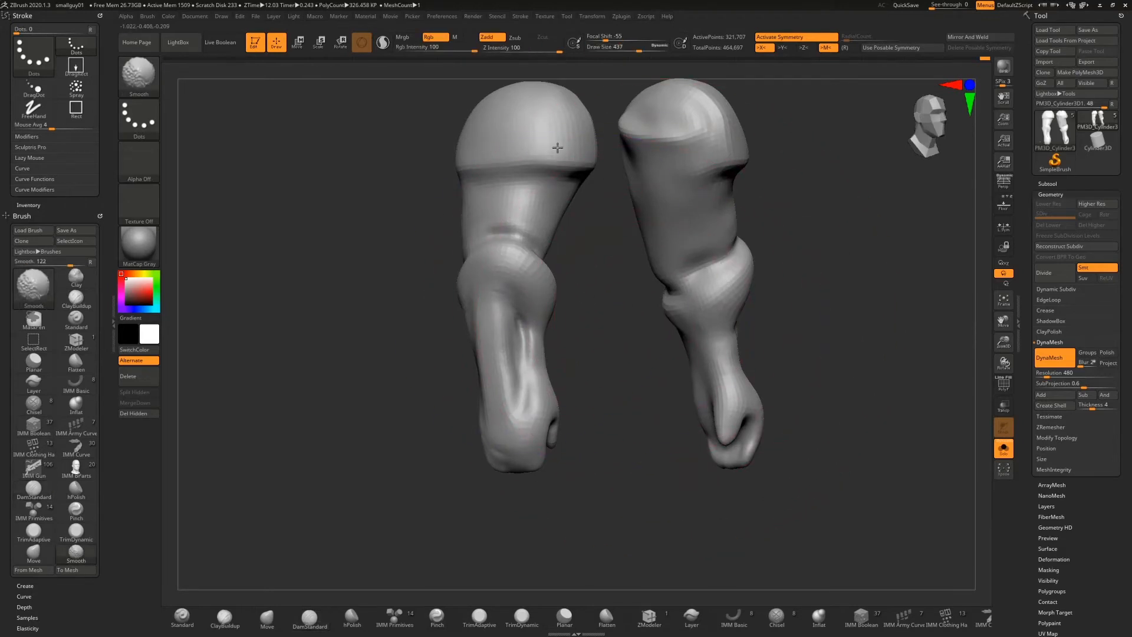
left_click_drag(634, 401, 627, 281, "shift")
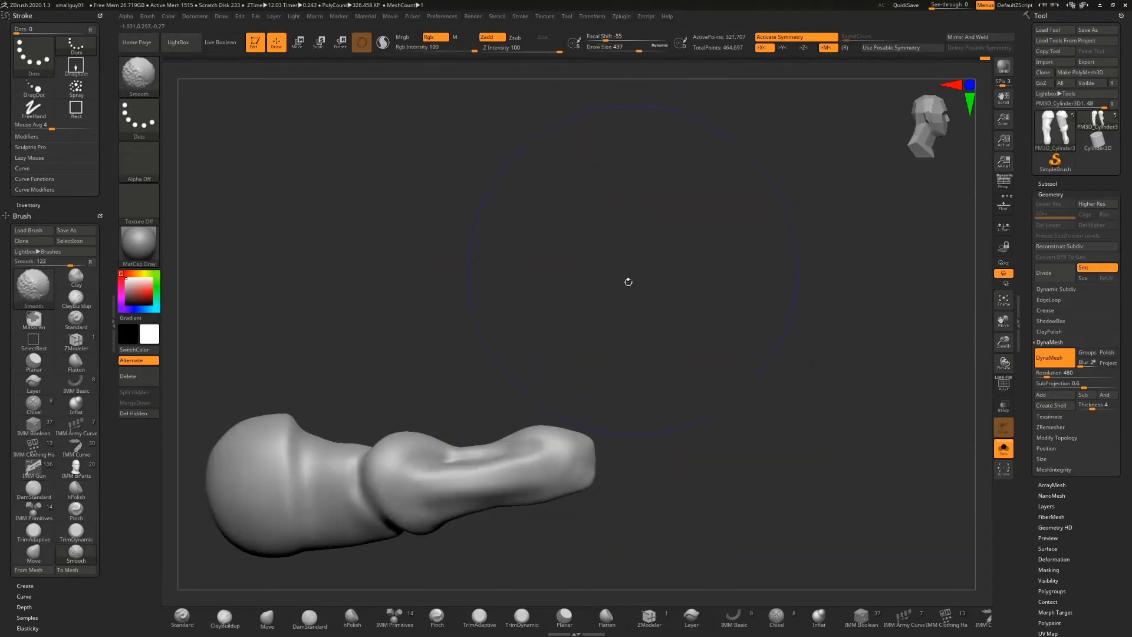
left_click(936, 110)
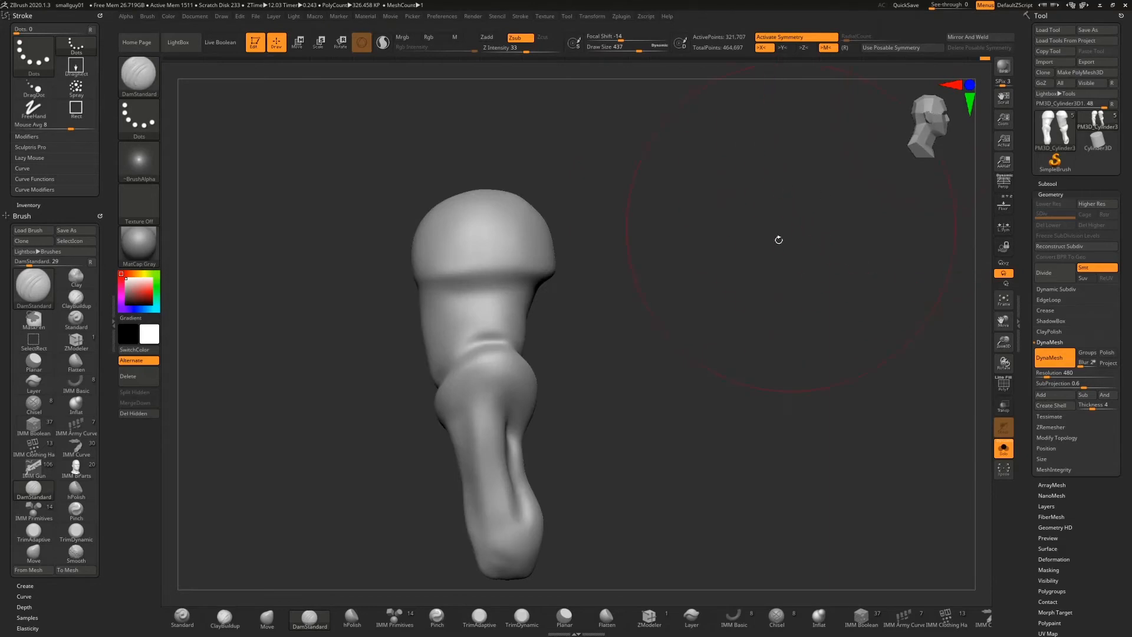
mouse_move(778, 240)
left_mouse_down("shift")
mouse_move(708, 277)
mouse_move(609, 356)
mouse_move(608, 387)
left_mouse_up("shift")
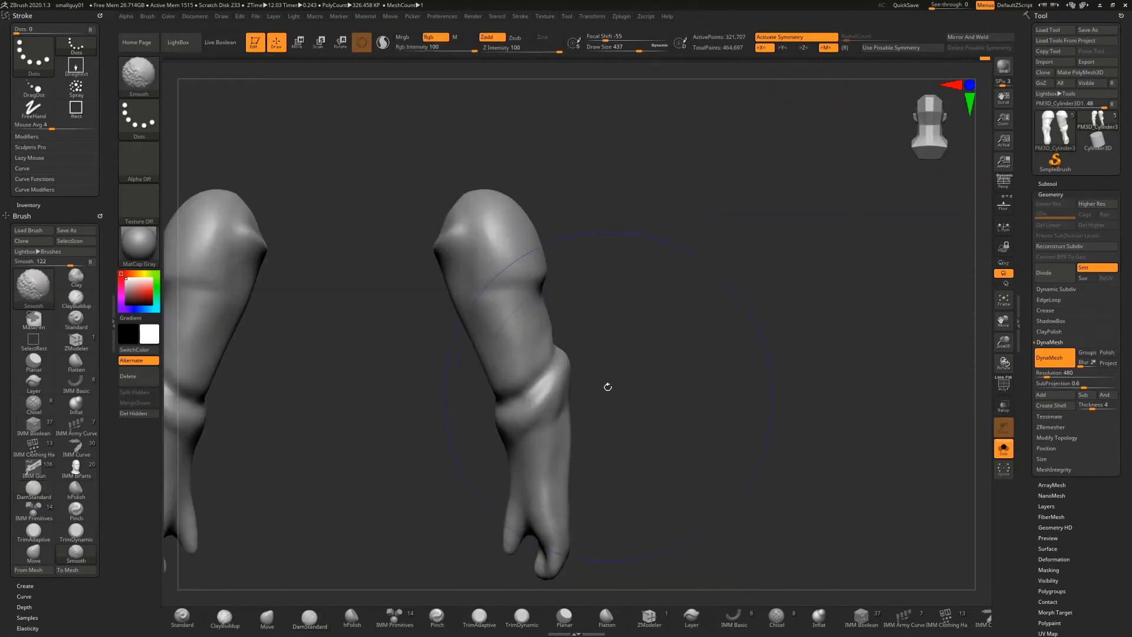
mouse_move(622, 298)
left_mouse_down()
mouse_move(730, 305)
mouse_move(665, 273)
left_mouse_up()
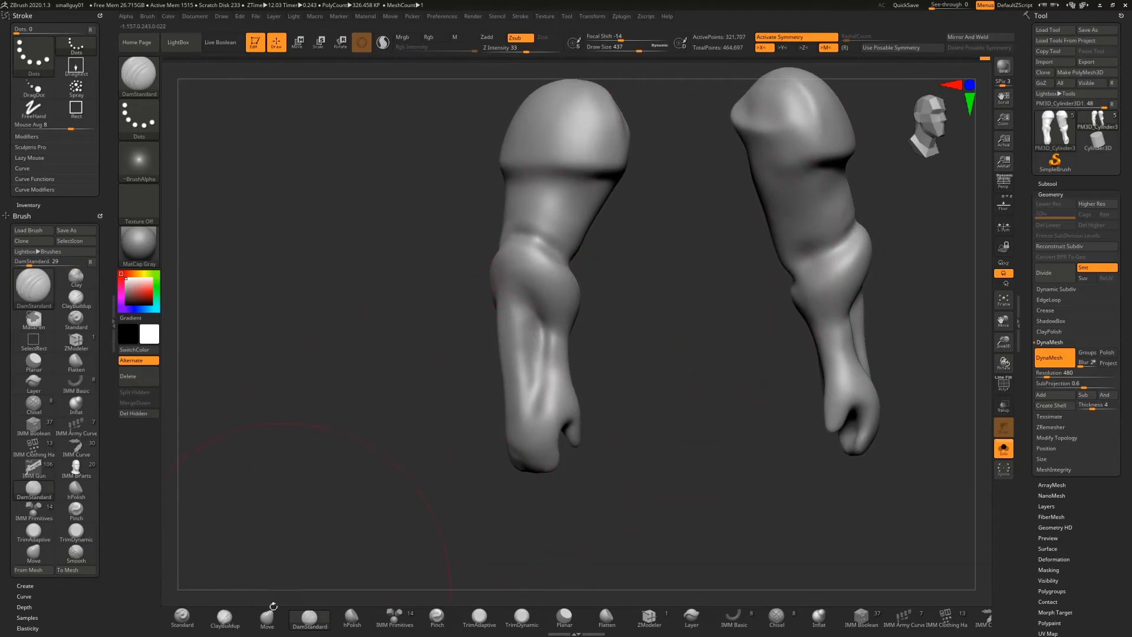
Step: Flatten the front and outer forearm planes with the hPolish brush at draw size 71
key("s")
left_click_drag(413, 385, 390, 387)
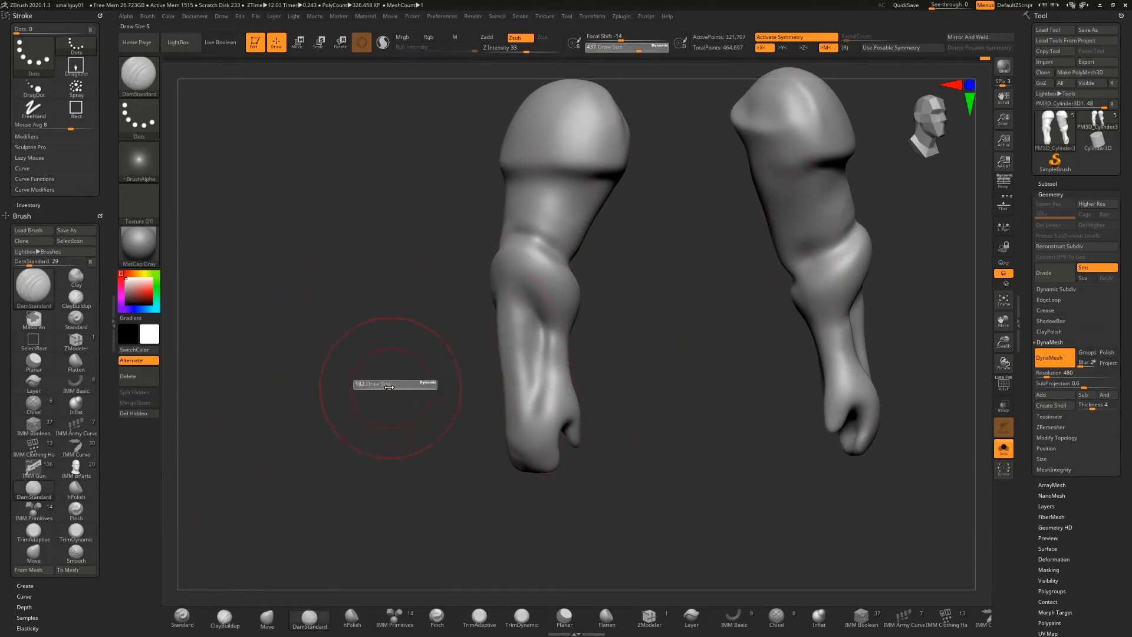
left_click(352, 617)
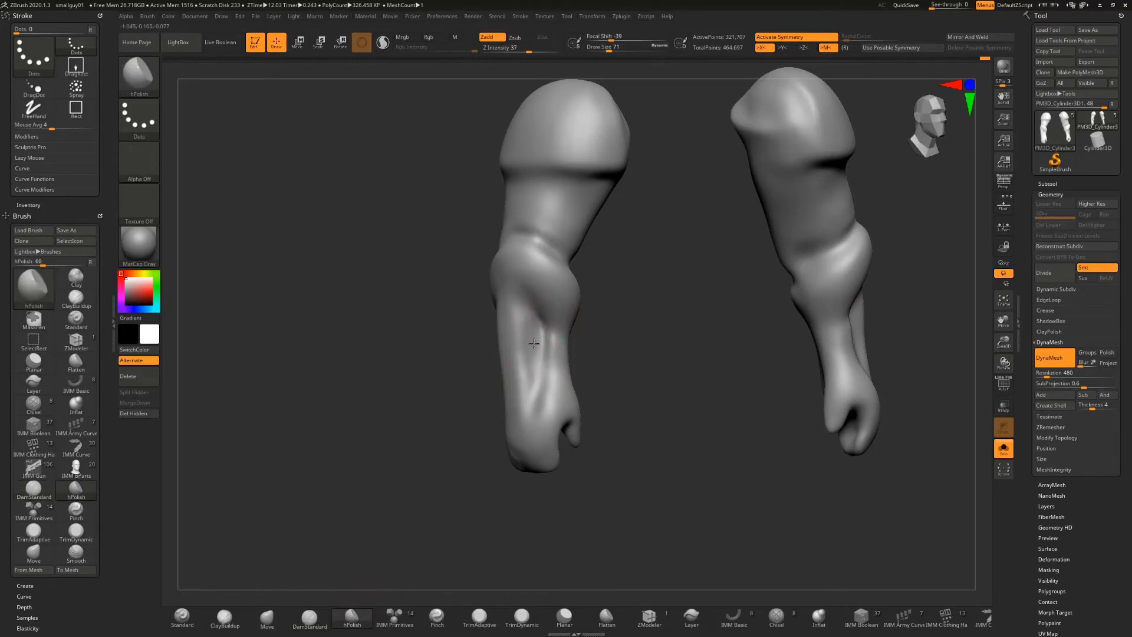
mouse_move(534, 343)
left_mouse_down()
mouse_move(532, 390)
mouse_move(557, 394)
left_mouse_up()
left_click_drag(616, 354, 673, 354)
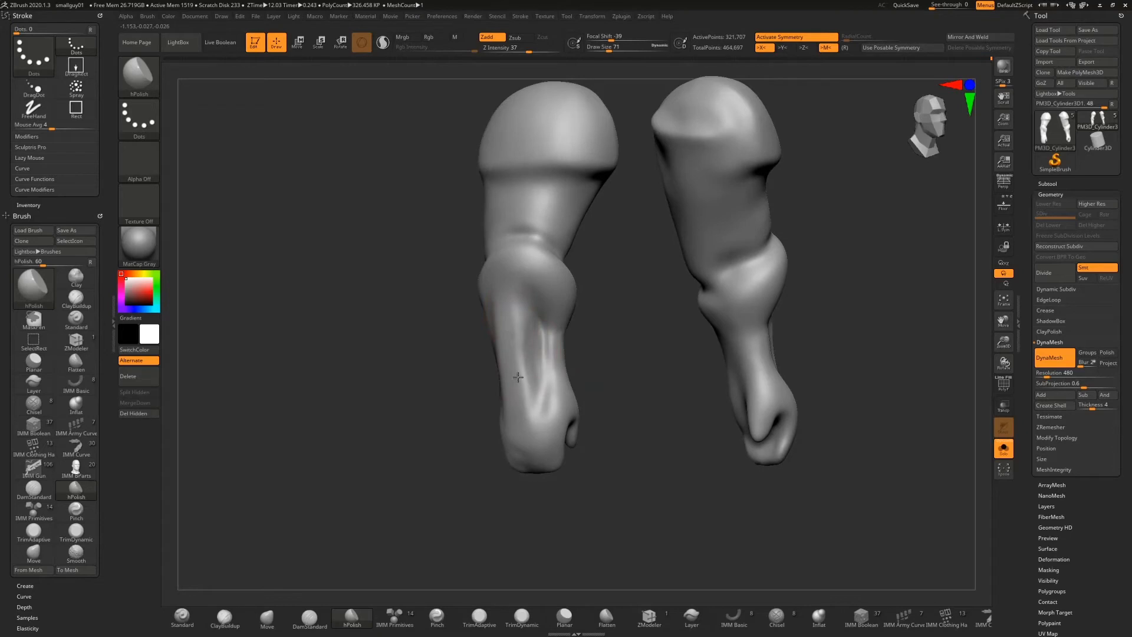
left_click_drag(518, 377, 525, 370)
Step: Polish the back of the forearm and the back of the fist into flatter planes using hPolish
left_click_drag(610, 350, 640, 329)
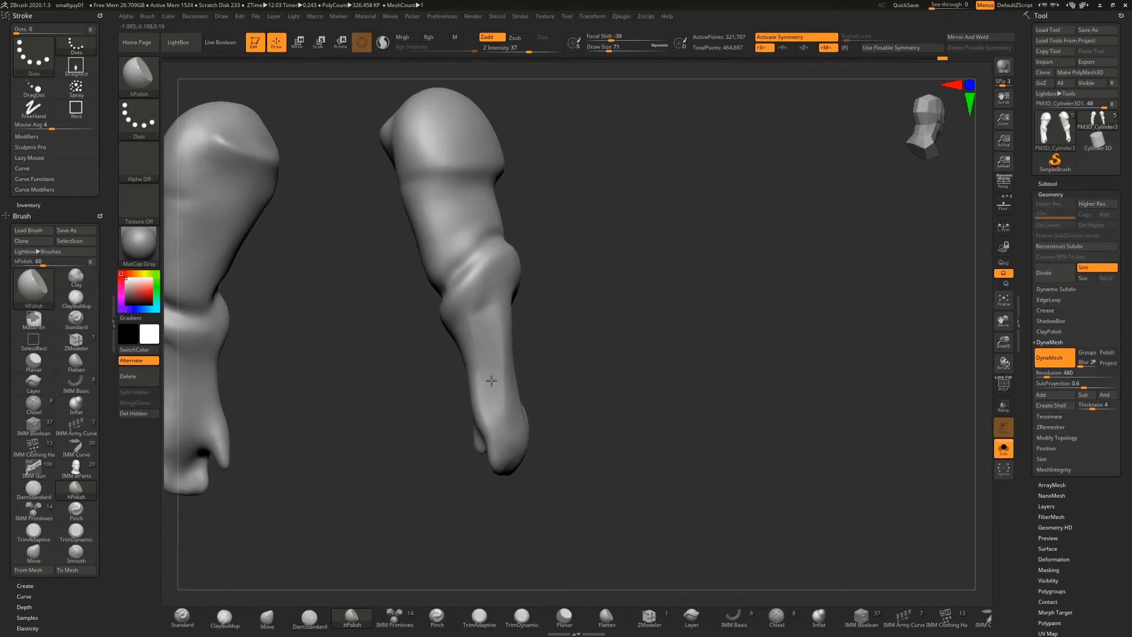
left_click_drag(577, 298, 530, 330)
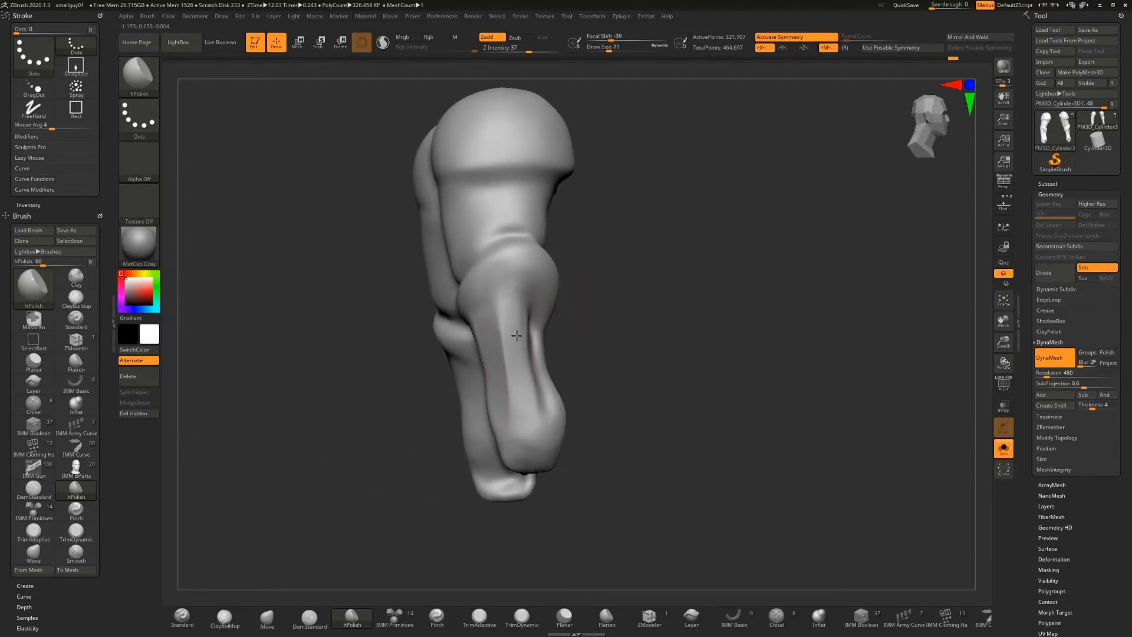
mouse_move(497, 311)
left_mouse_down()
mouse_move(539, 263)
mouse_move(577, 328)
mouse_move(547, 329)
mouse_move(569, 376)
mouse_move(554, 406)
left_mouse_up()
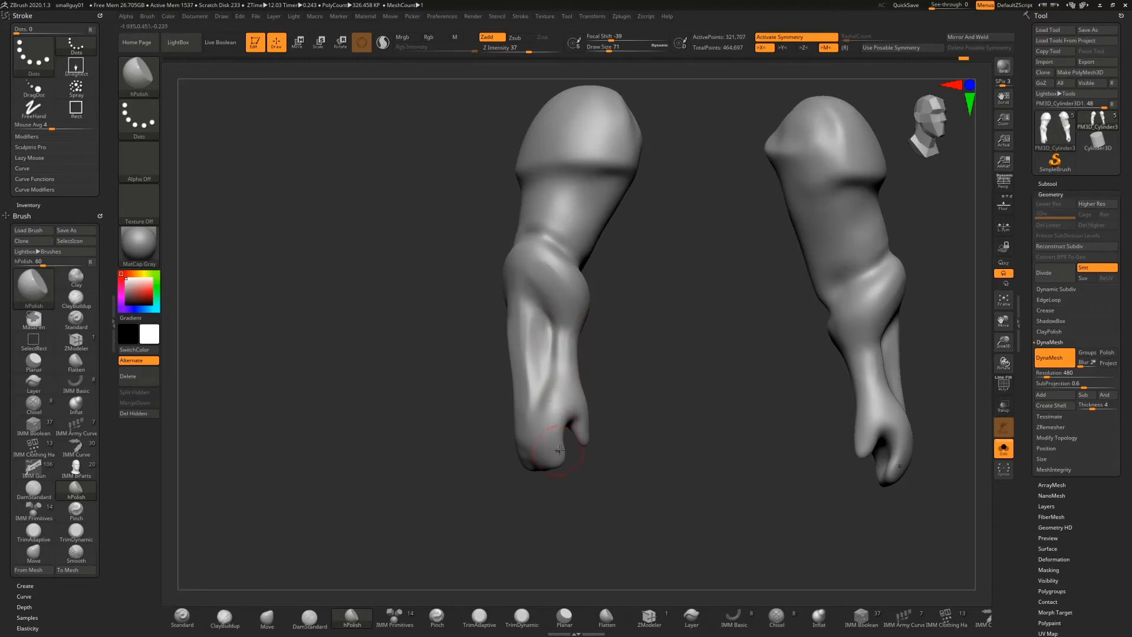
left_click_drag(597, 484, 550, 444)
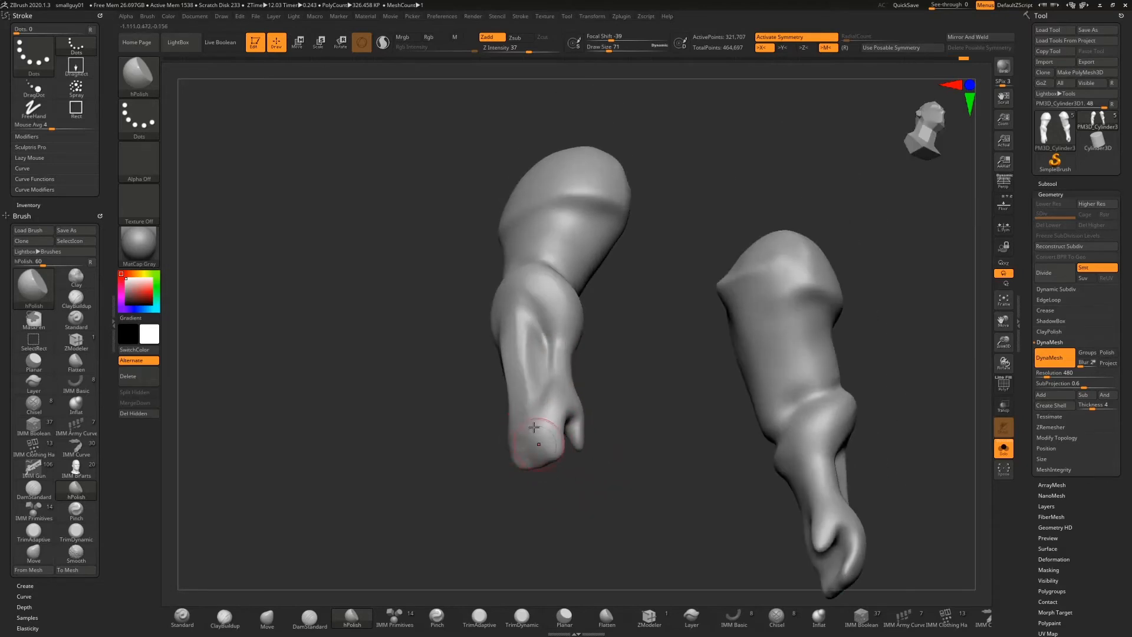
Step: Polish the forearm planes just below the elbow on the back and outer sides with hPolish
left_click_drag(584, 518, 468, 501)
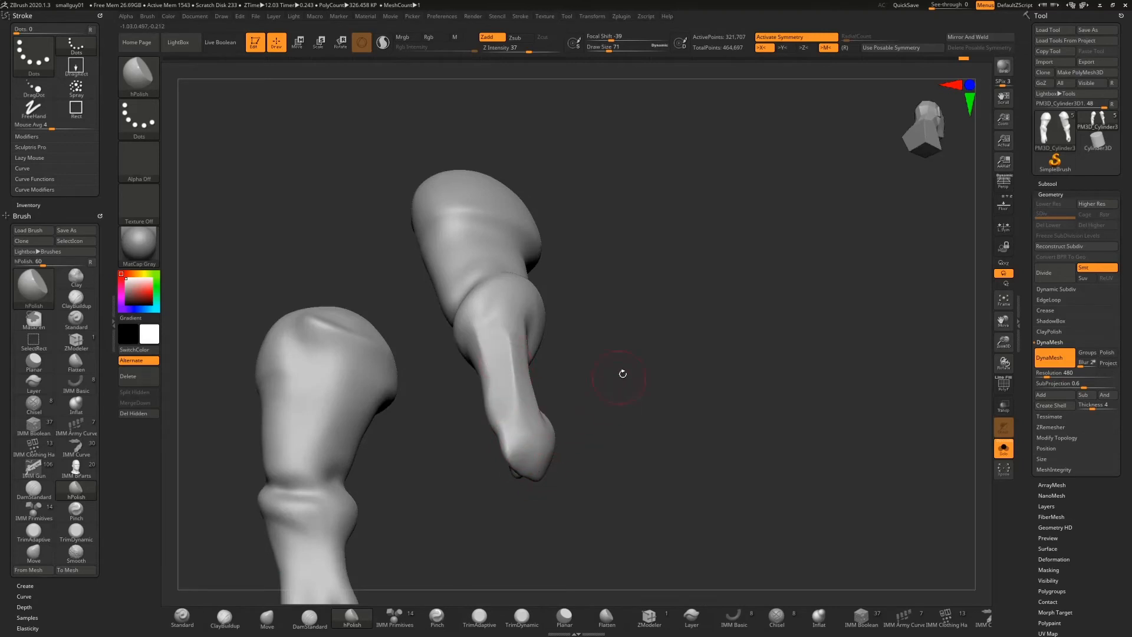
left_click_drag(622, 374, 602, 335)
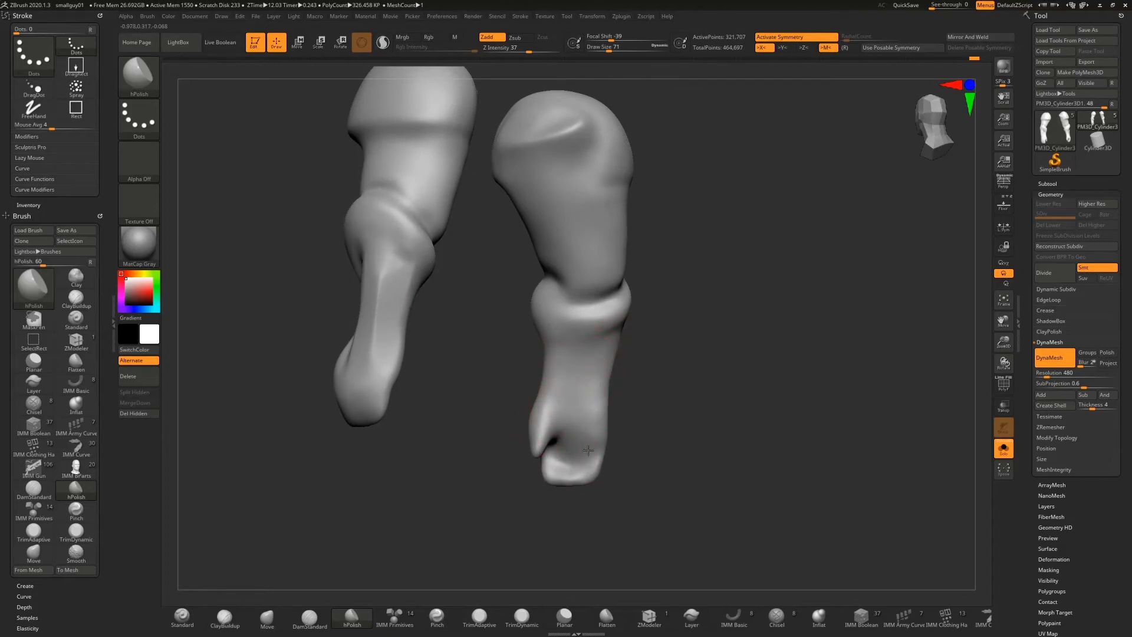
right_click_drag(593, 412, 609, 388)
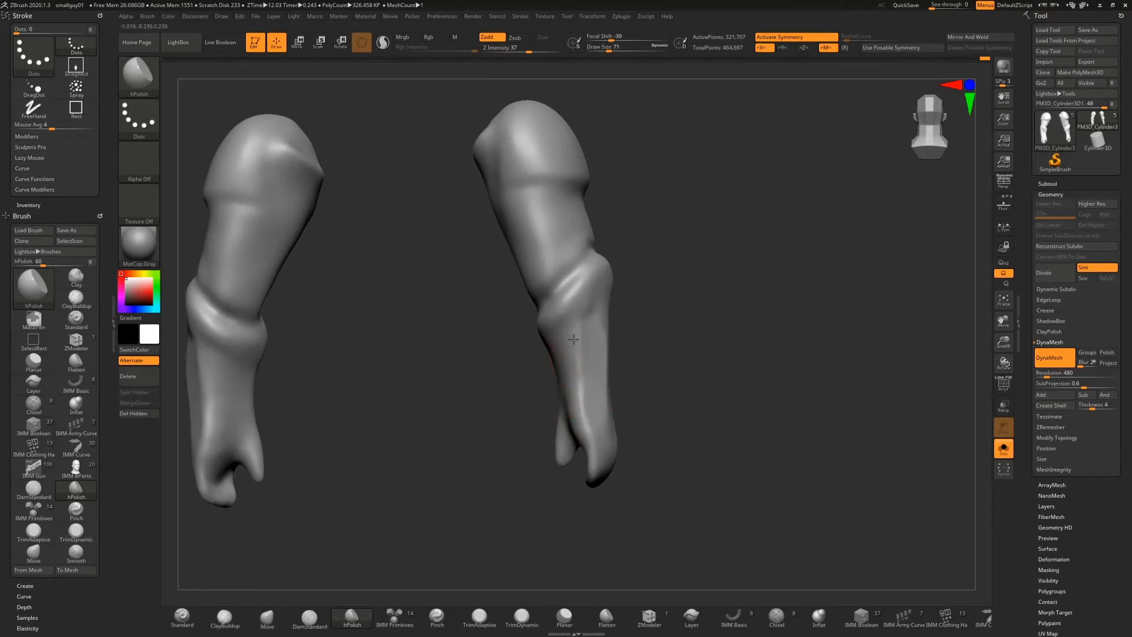
left_click_drag(565, 317, 566, 324)
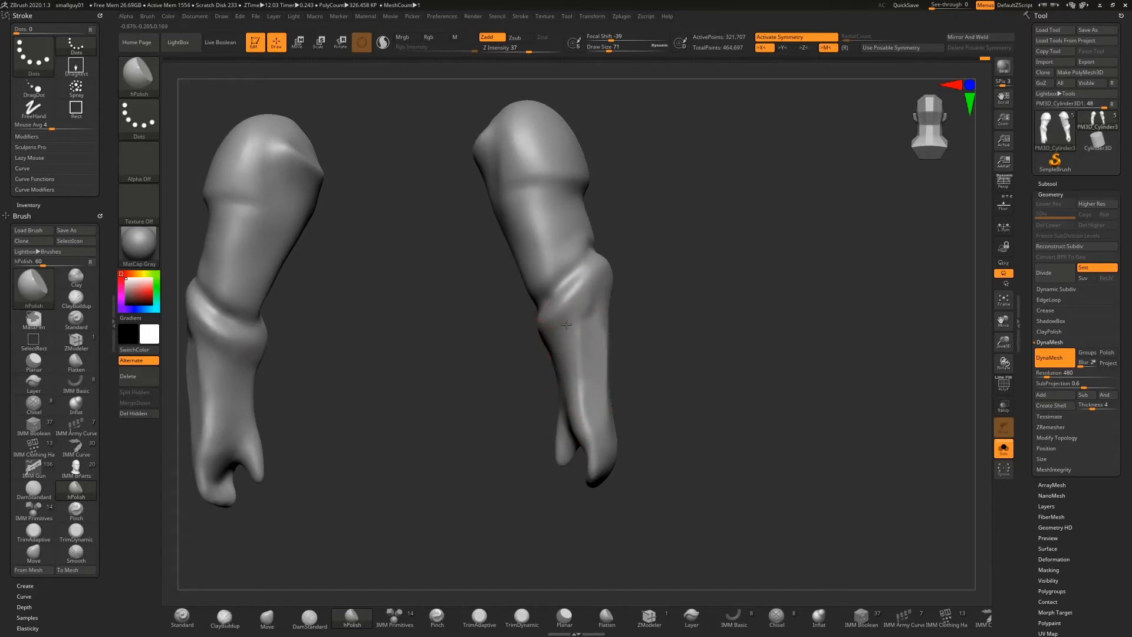
left_click_drag(669, 286, 588, 289)
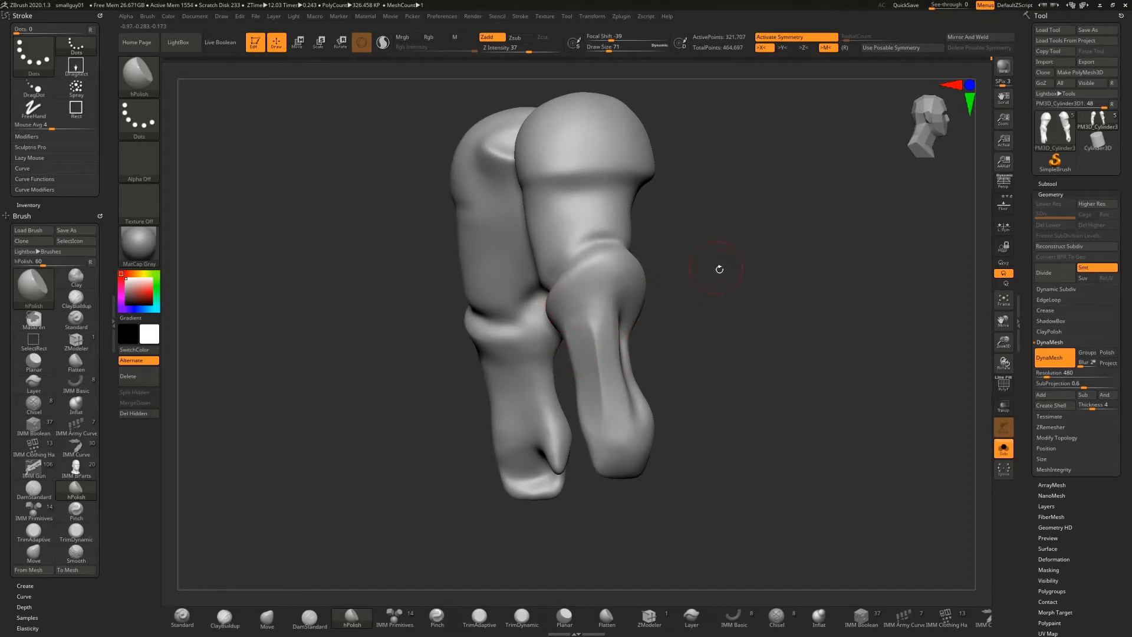
left_click_drag(719, 269, 580, 289)
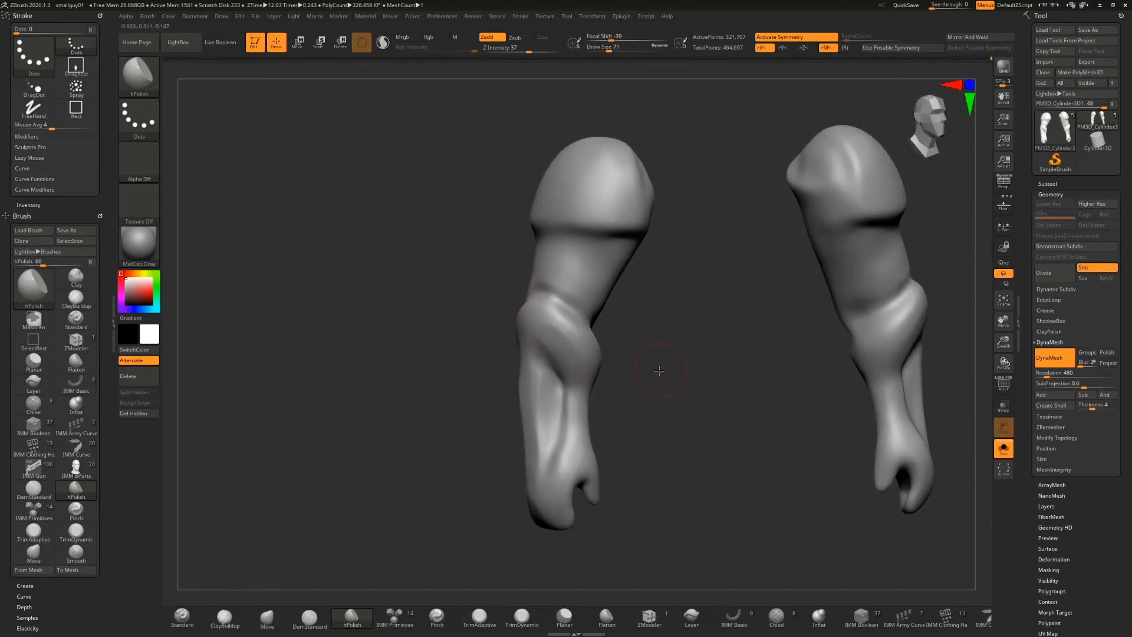
Step: Smooth the inner forearm muscle and refine its transition into the upper arm at the elbow
left_click_drag(657, 379, 526, 336)
key("shift")
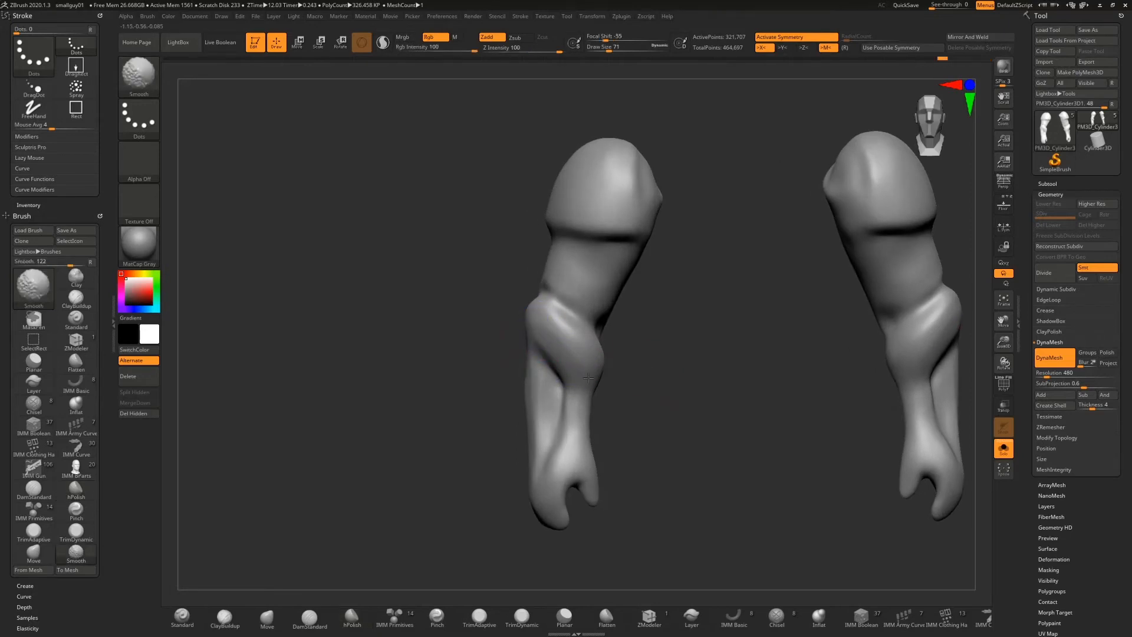
left_click_drag(645, 376, 561, 301)
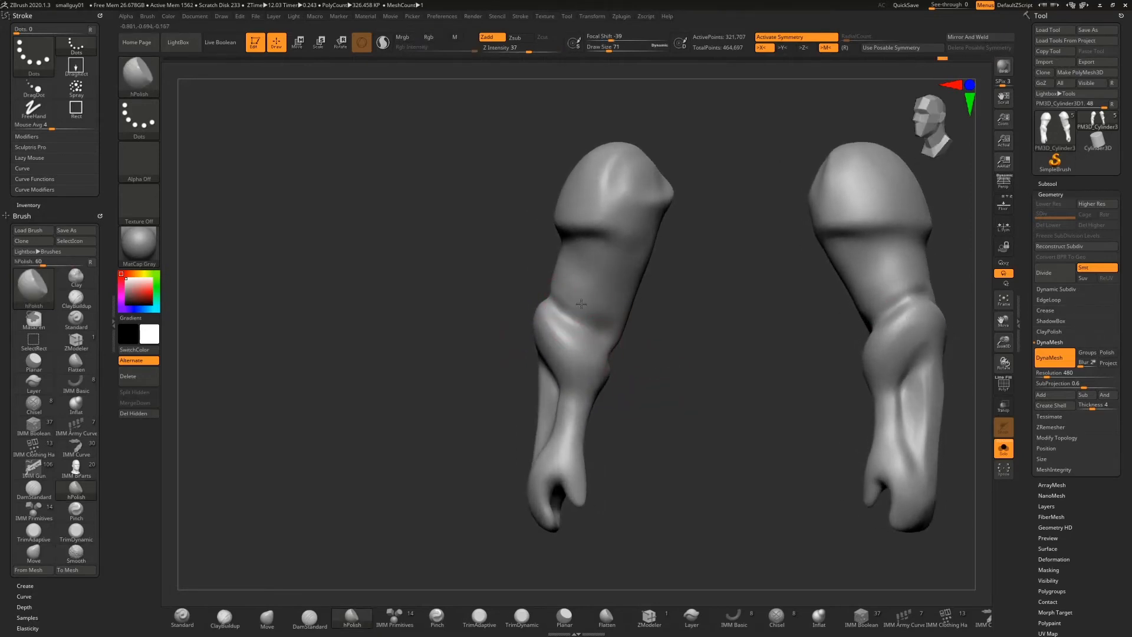
left_click_drag(639, 332, 714, 320)
left_click_drag(632, 290, 602, 373)
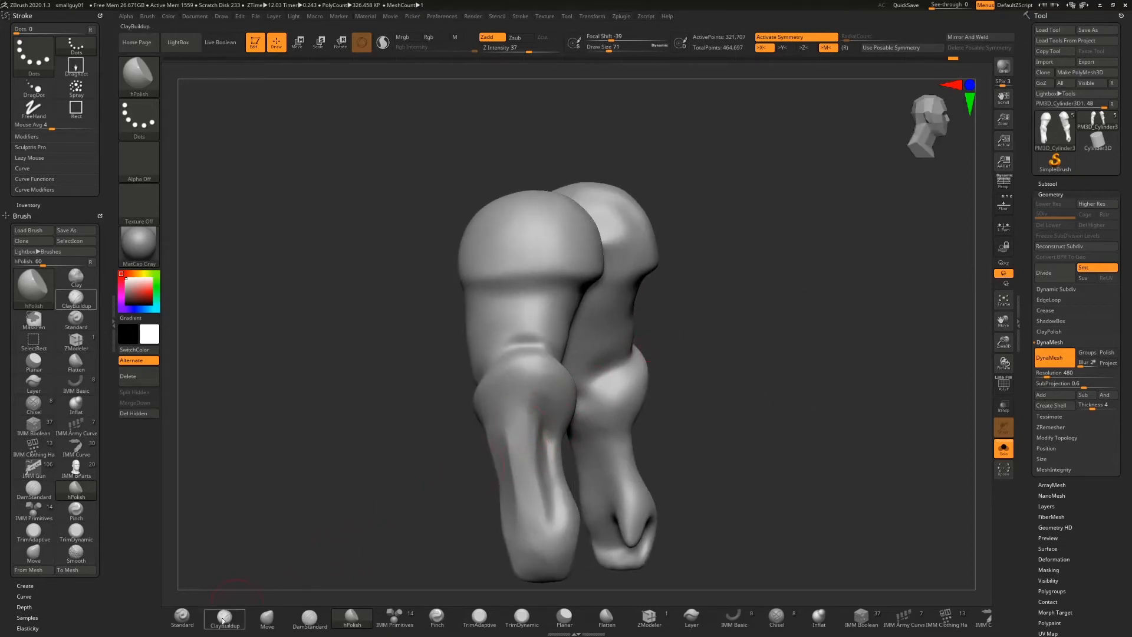
Step: Carve the crease under the deltoid with DamStandard and smooth the inner side of the shoulder
left_click(308, 617)
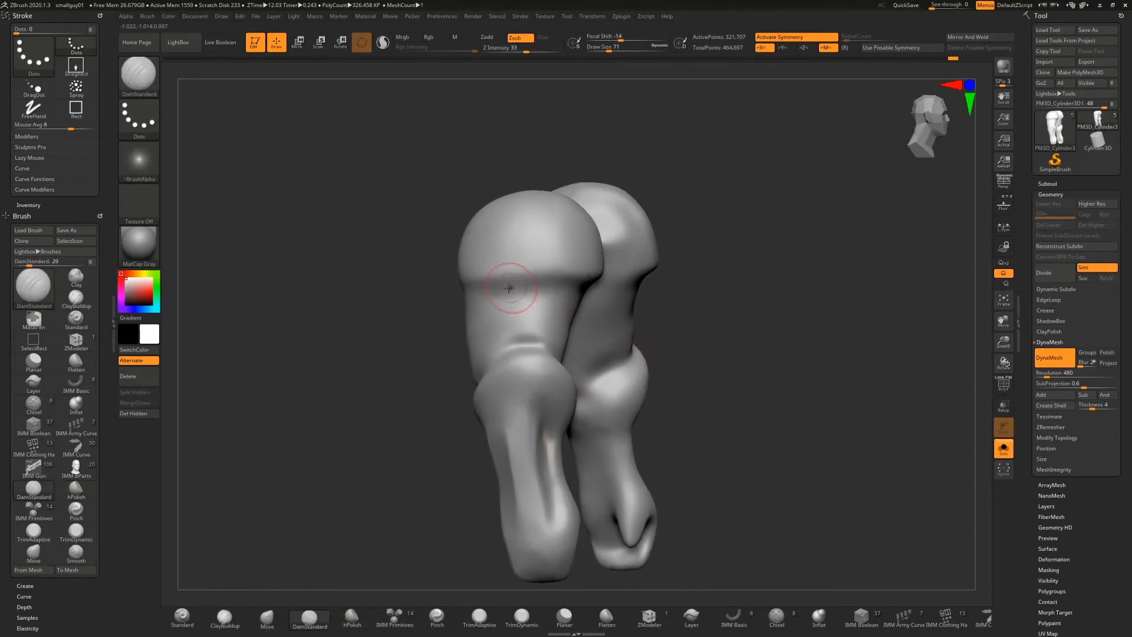
left_click_drag(522, 286, 578, 286)
mouse_move(403, 322)
left_mouse_down()
mouse_move(391, 350)
mouse_move(551, 290)
mouse_move(615, 289)
mouse_move(584, 281)
left_mouse_up()
left_click_drag(687, 291, 684, 239)
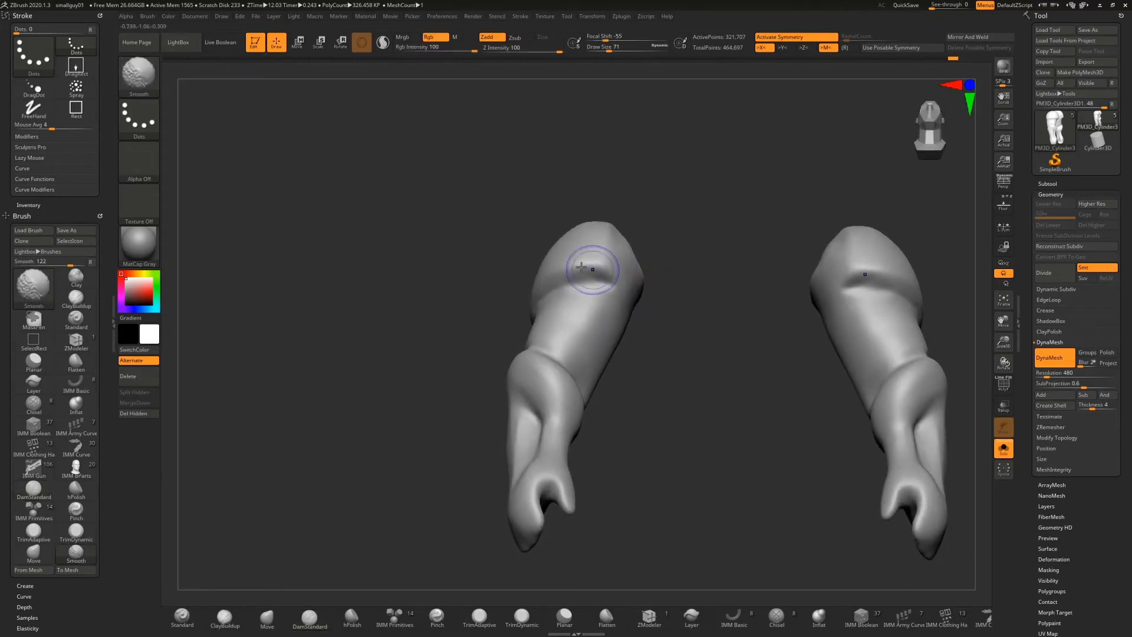
mouse_move(590, 267)
left_mouse_down("shift")
mouse_move(572, 285)
mouse_move(601, 282)
left_mouse_up("shift")
left_click_drag(684, 258, 578, 323)
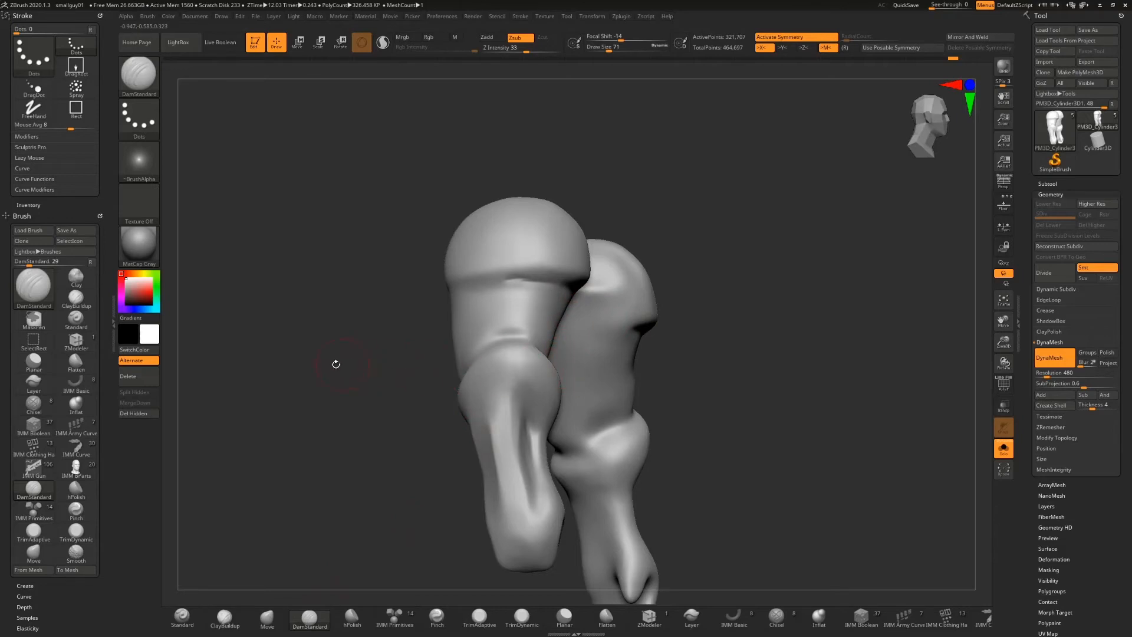
Step: Build up the upper arm muscle below the deltoid with the Standard brush and smooth its surface
left_click_drag(336, 364, 284, 385)
left_click(182, 616)
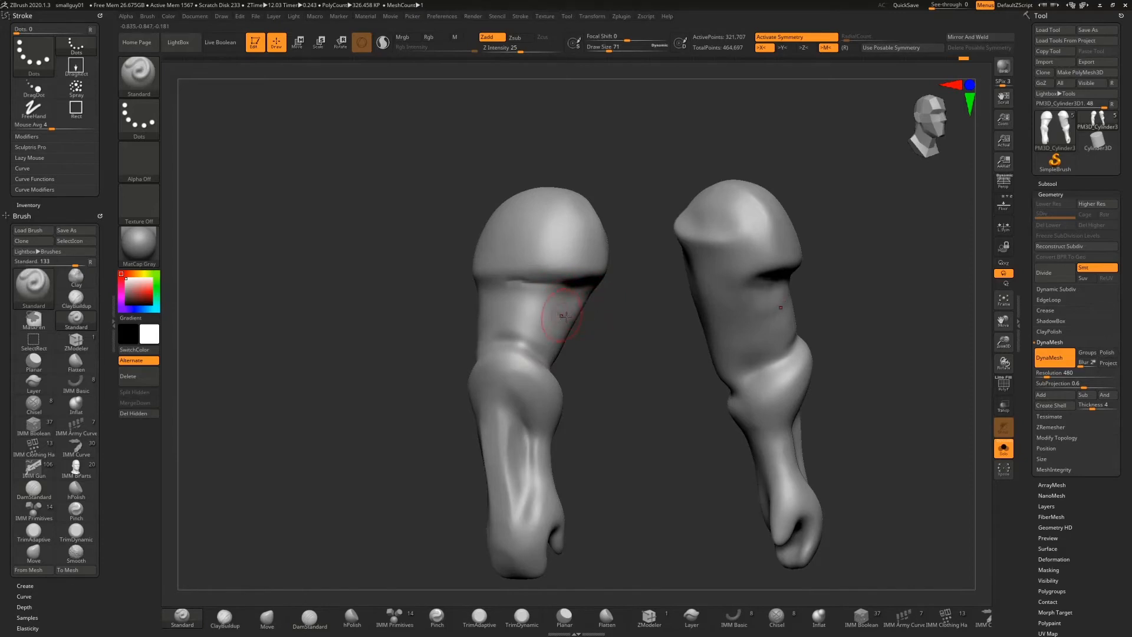
left_click_drag(549, 316, 541, 306, "shift")
left_click_drag(675, 316, 622, 296)
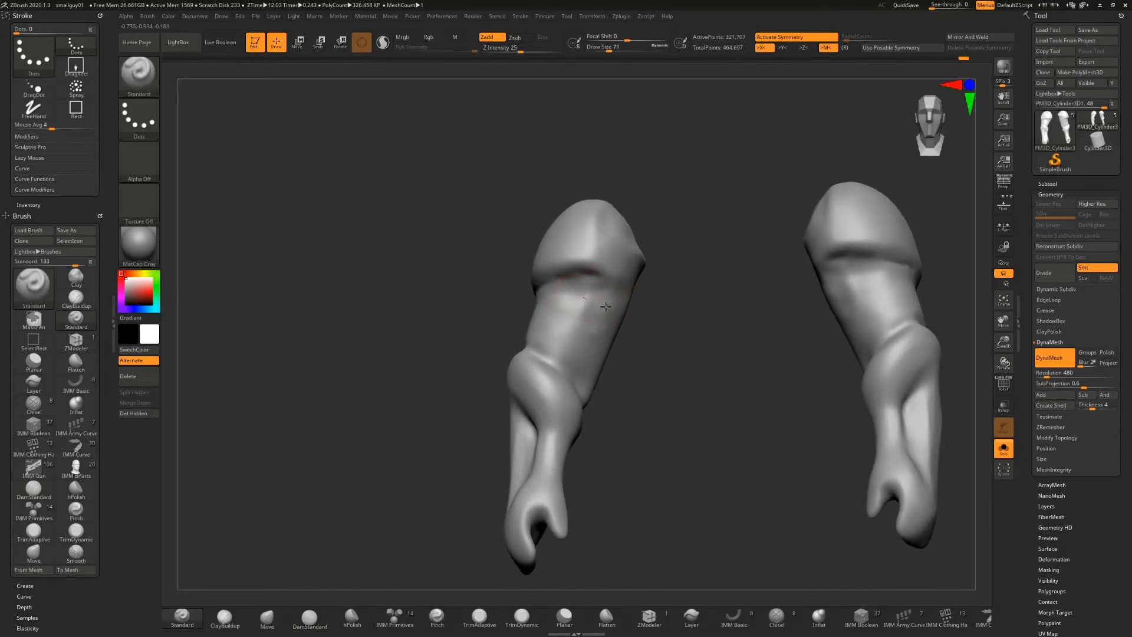
left_click_drag(575, 312, 568, 335, "shift")
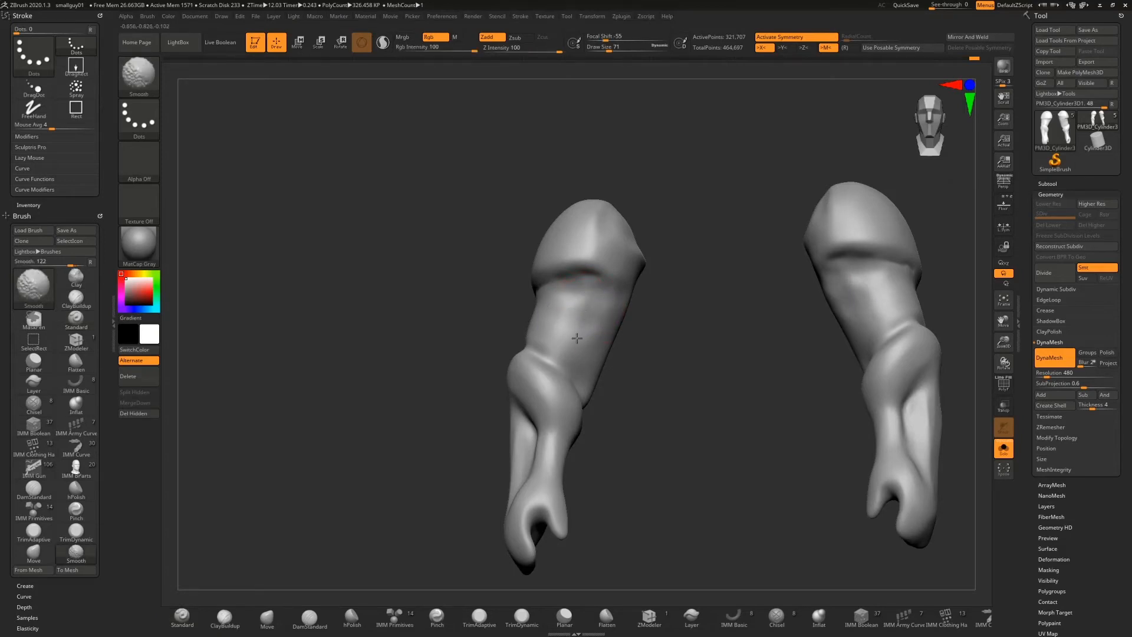
right_click_drag(577, 338, 558, 282)
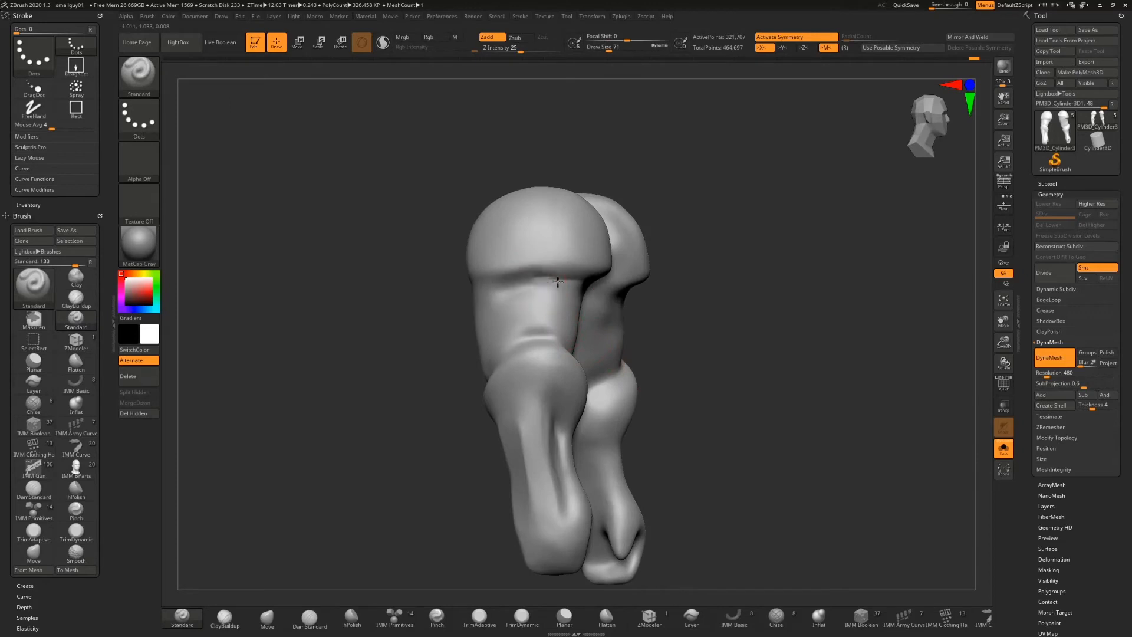
Step: Extend the groove under the deltoid around the back of the upper arm with the Standard brush and smooth it
right_click_drag(499, 307, 534, 290, "shift")
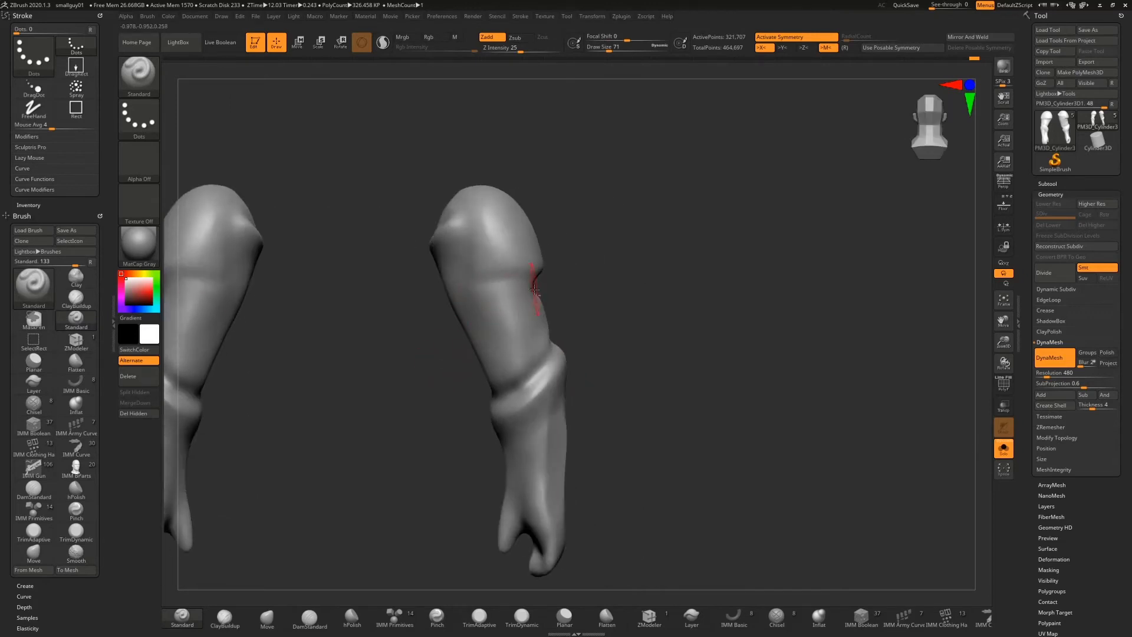
mouse_move(496, 290)
left_mouse_down()
mouse_move(534, 287)
mouse_move(474, 296)
mouse_move(549, 294)
left_mouse_up()
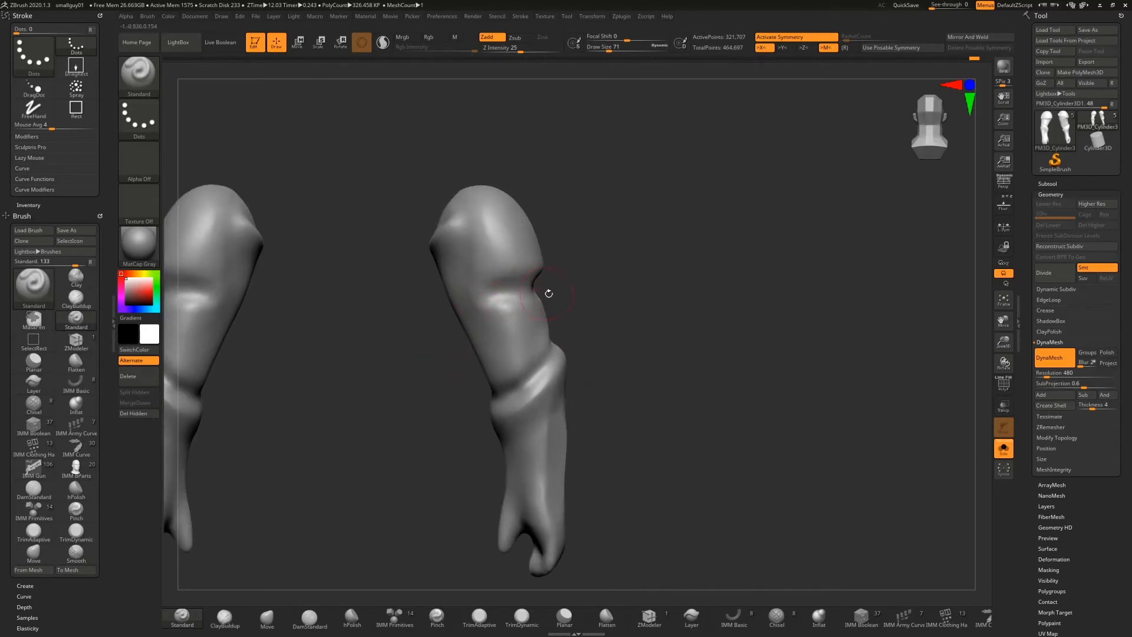
left_click_drag(650, 260, 550, 292)
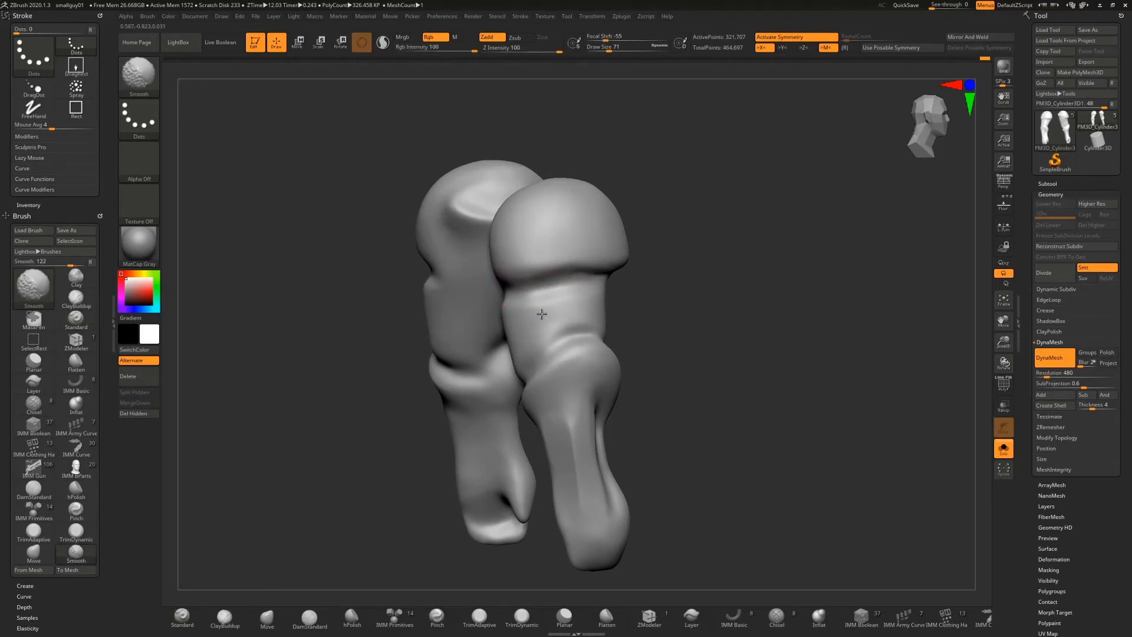
mouse_move(621, 301)
left_mouse_down("shift")
mouse_move(660, 298)
mouse_move(613, 332)
left_mouse_up("shift")
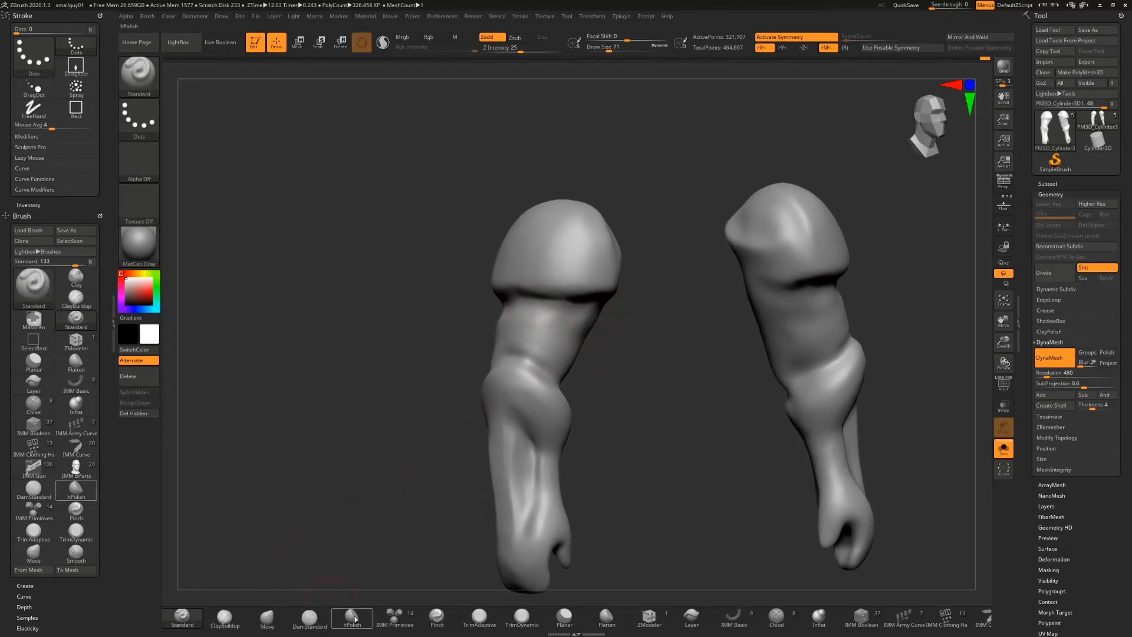
Step: Sharpen the deltoid's lower edge on the front, outer side and back with the Pinch brush
left_click(437, 617)
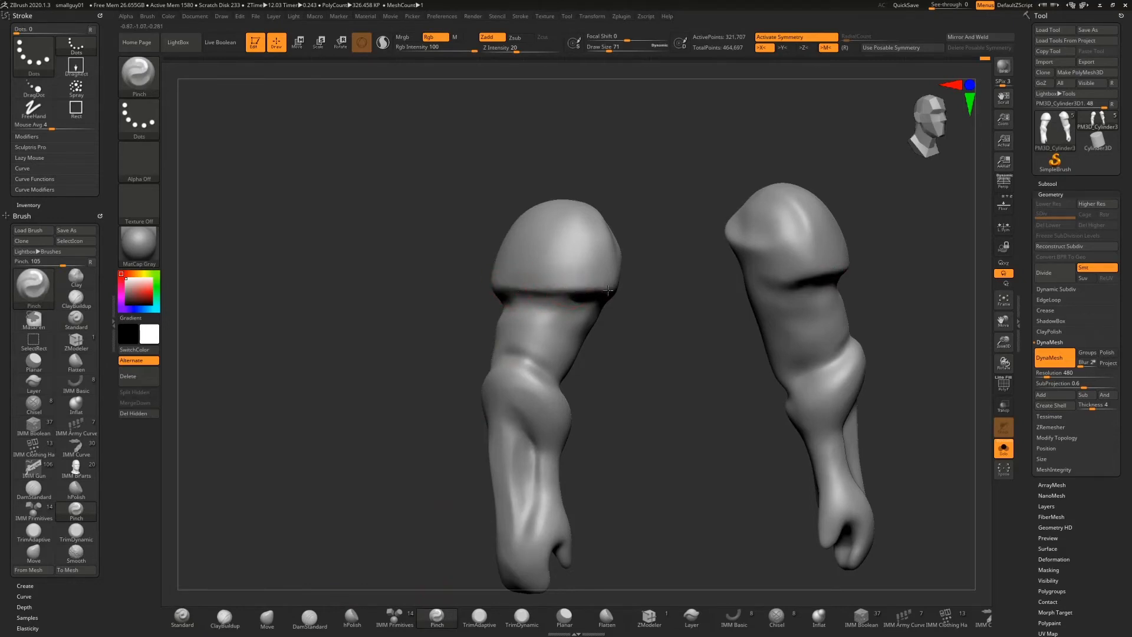
left_click_drag(627, 290, 690, 298)
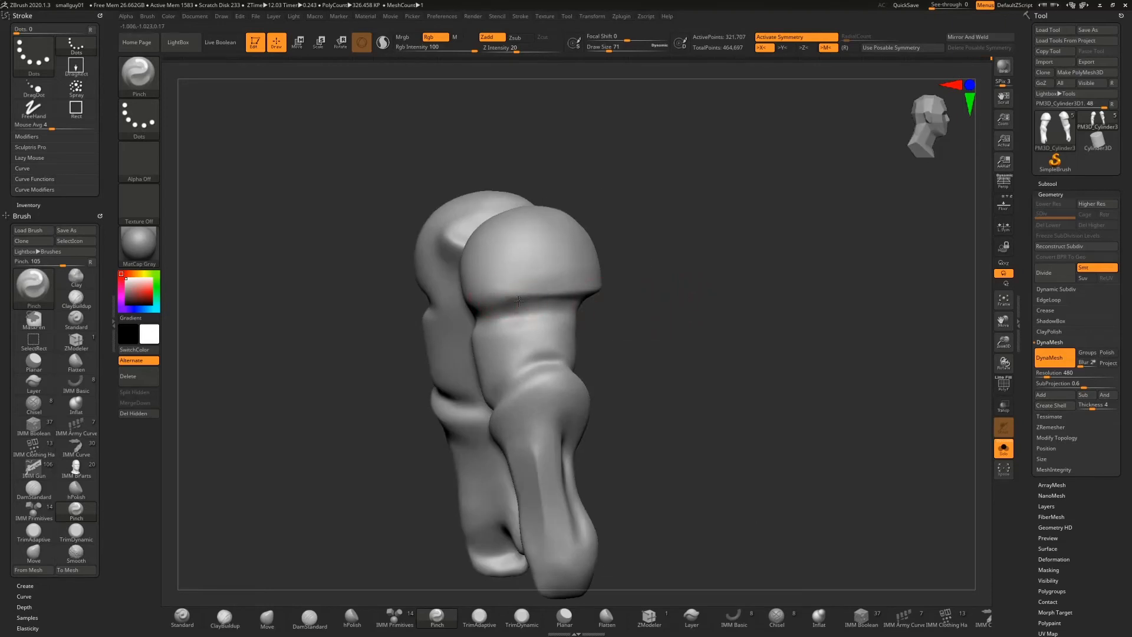
mouse_move(519, 301)
left_mouse_down()
mouse_move(695, 273)
mouse_move(619, 286)
left_mouse_up()
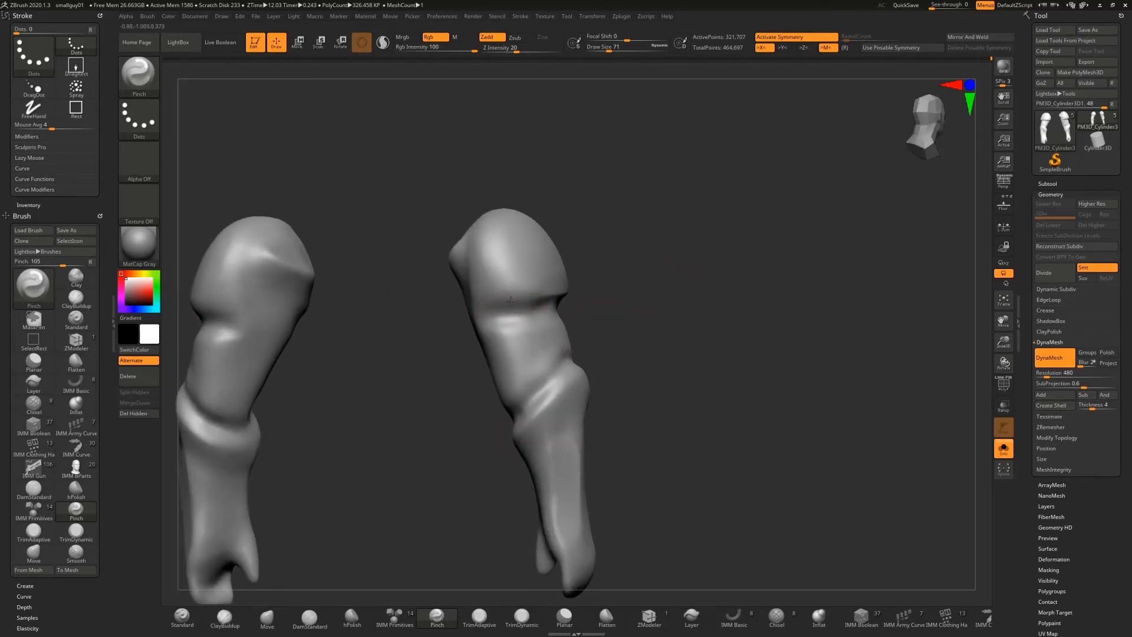
left_click_drag(501, 305, 527, 294)
mouse_move(640, 278)
left_mouse_down()
mouse_move(667, 266)
mouse_move(724, 292)
mouse_move(636, 298)
left_mouse_up()
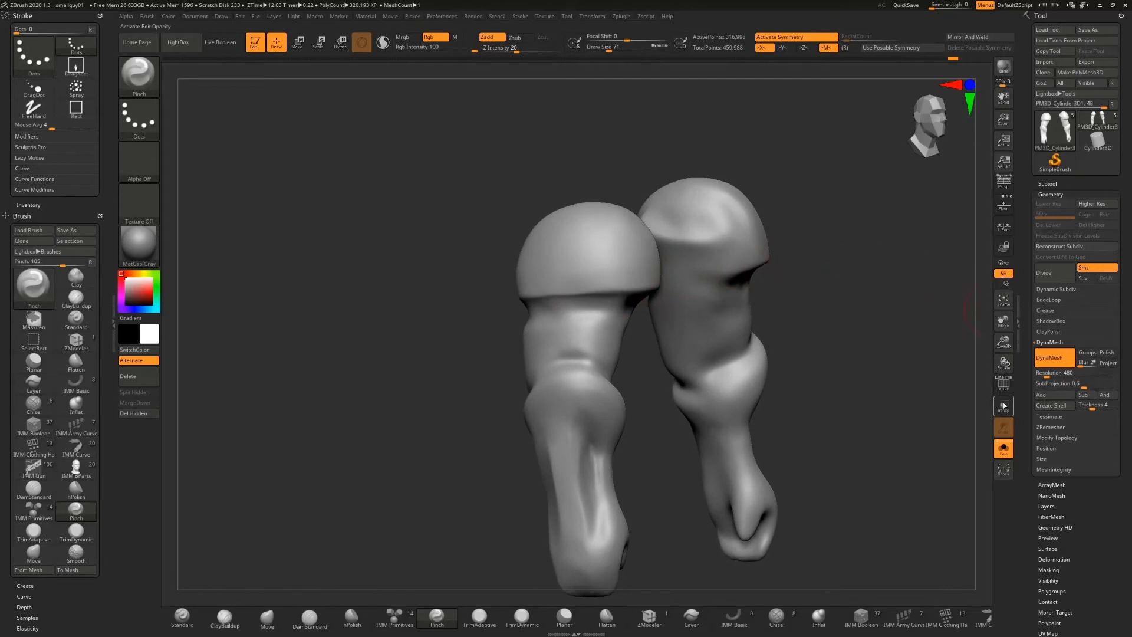
Step: Remesh the arms with DynaMesh at resolution 480, checking the topology in the polygon wireframe display
left_click(1003, 384)
key("ctrl")
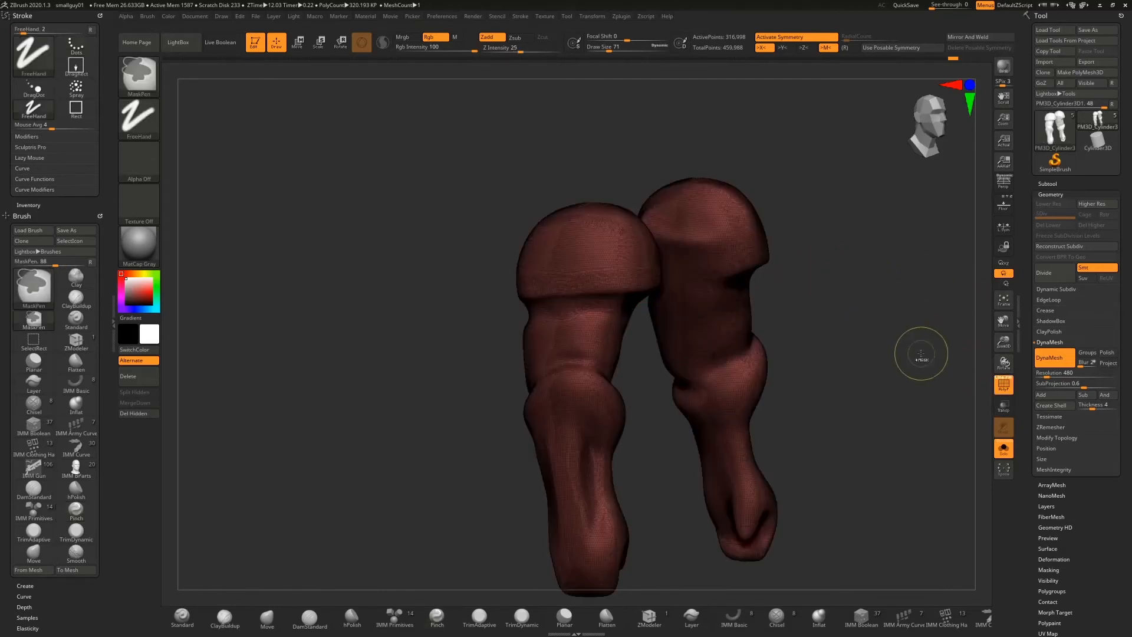
mouse_move(865, 297)
left_mouse_down("ctrl")
mouse_move(944, 401)
mouse_move(937, 416)
left_mouse_up("ctrl")
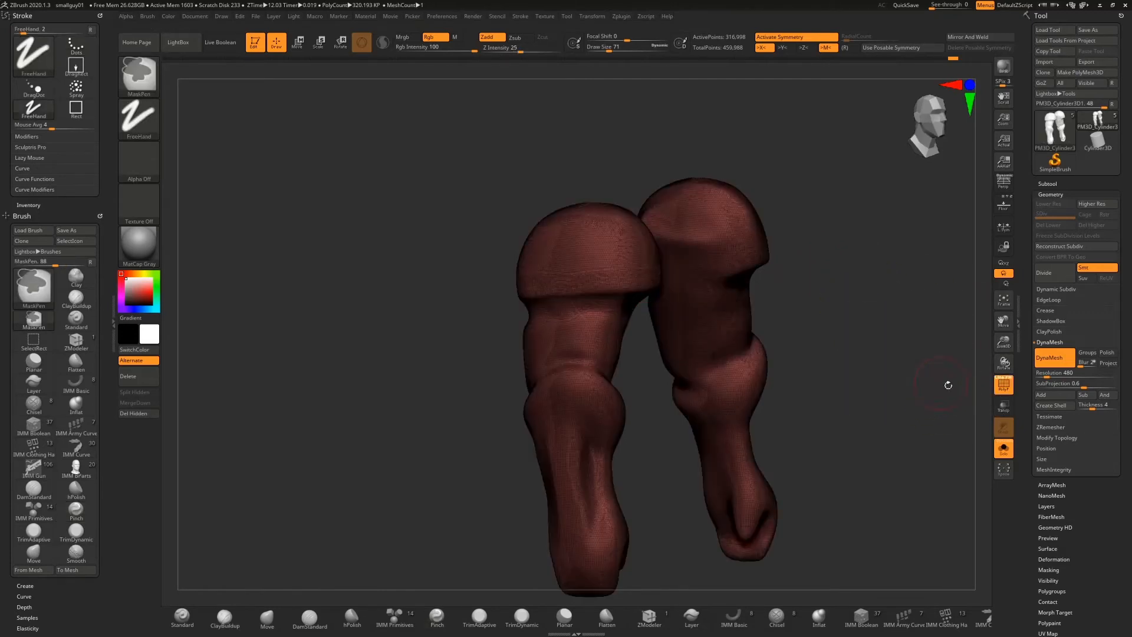
left_click_drag(897, 336, 957, 390, "ctrl")
mouse_move(888, 322)
left_mouse_down()
mouse_move(920, 321)
mouse_move(886, 320)
left_mouse_up()
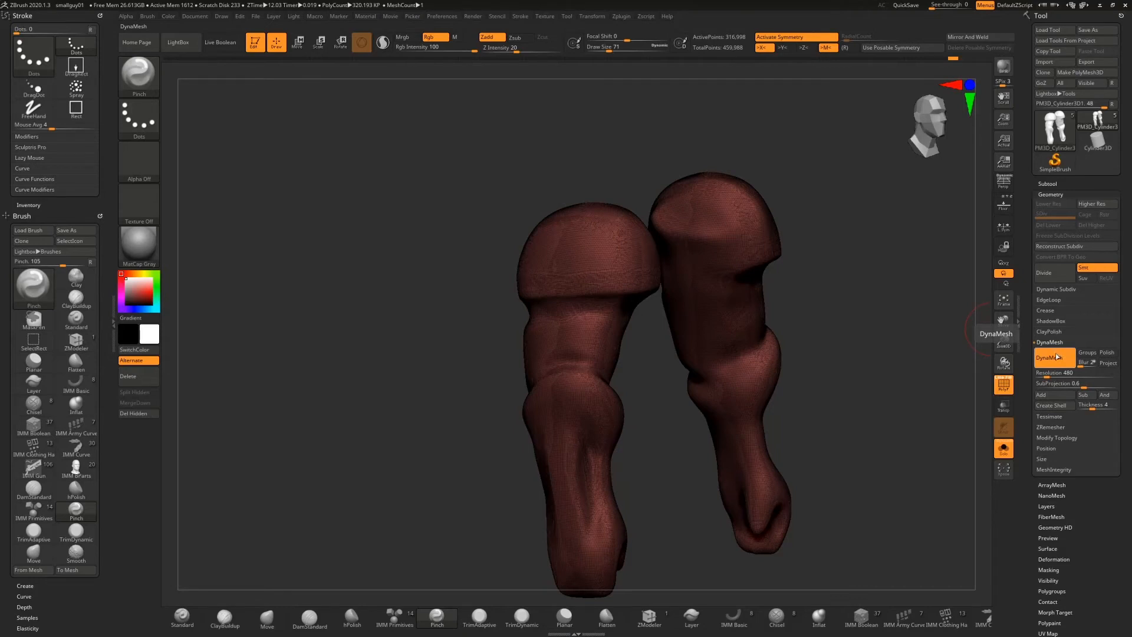
left_click(1004, 384)
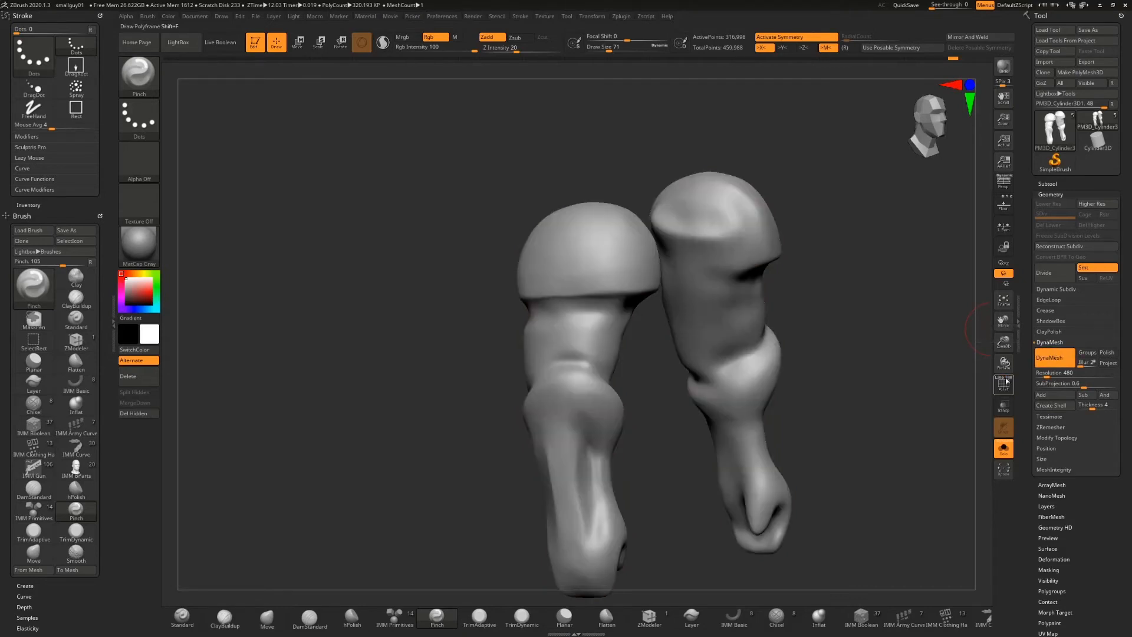
Step: Pinch the deltoid's lower edge tighter around the front, inner side and back of the arm
left_click_drag(822, 259, 590, 283)
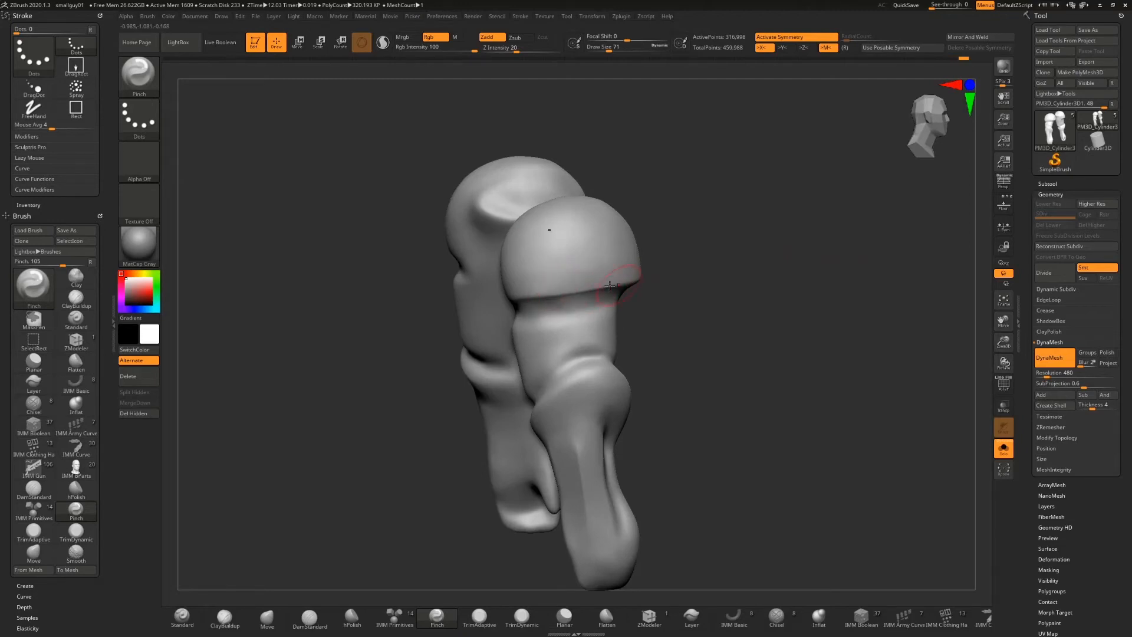
left_click_drag(677, 277, 766, 248)
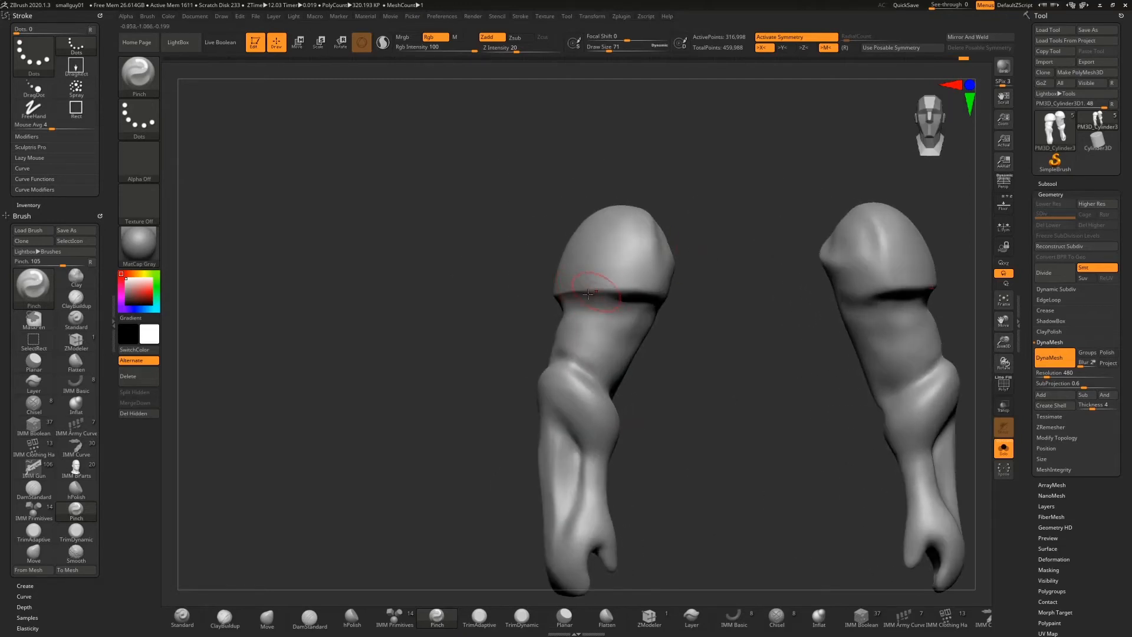
left_click_drag(676, 316, 691, 265)
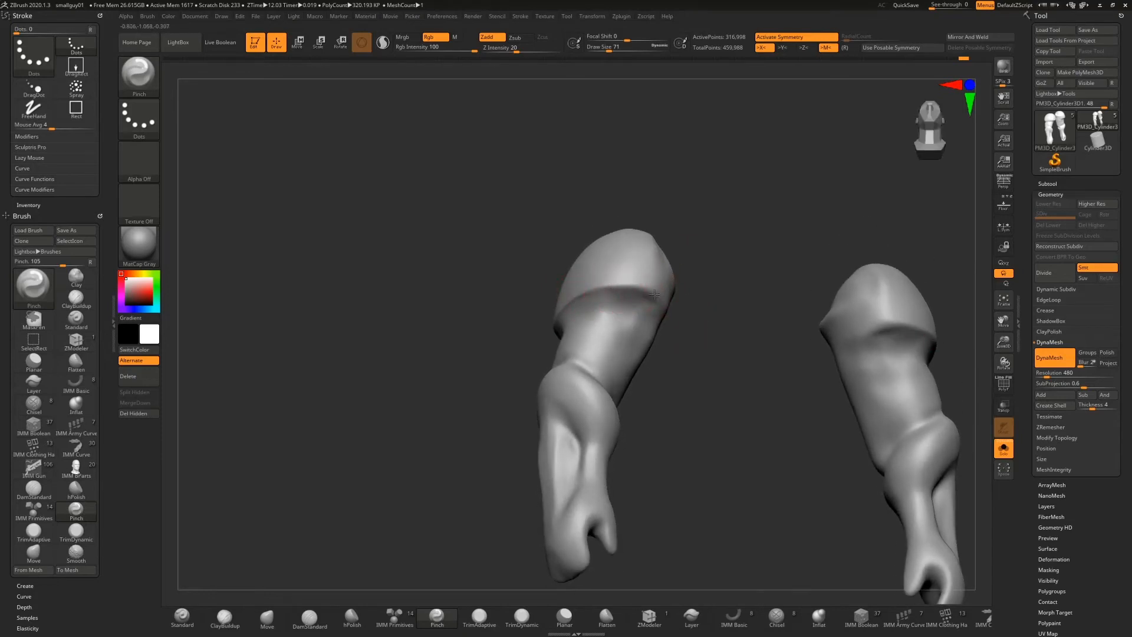
left_click_drag(664, 319, 634, 277)
left_click_drag(708, 196, 678, 209)
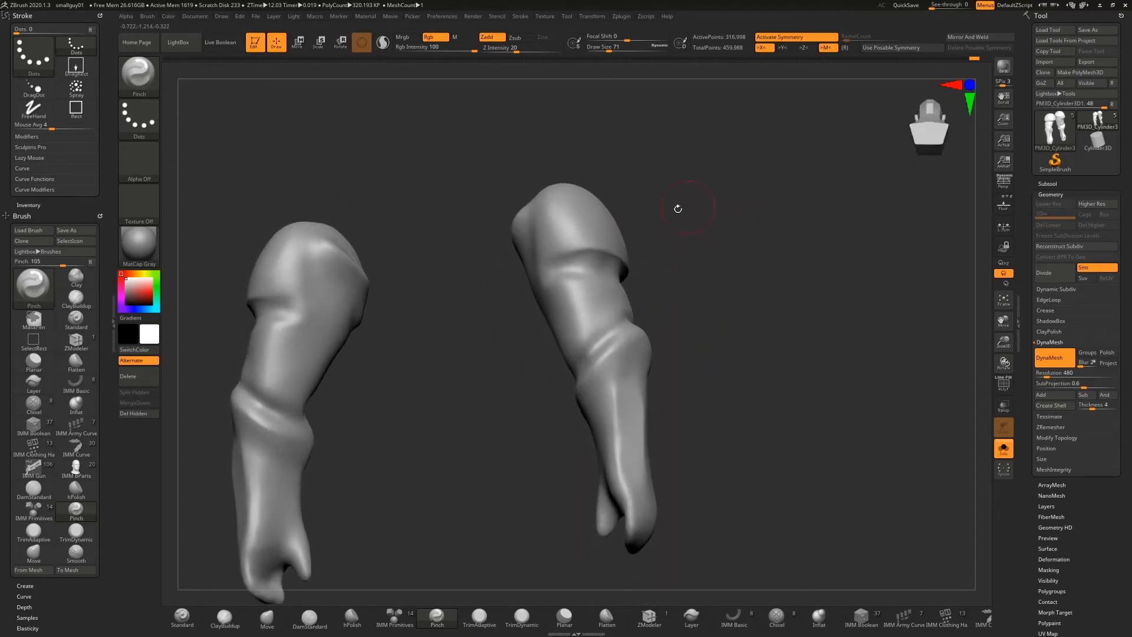
left_click_drag(575, 252, 529, 272)
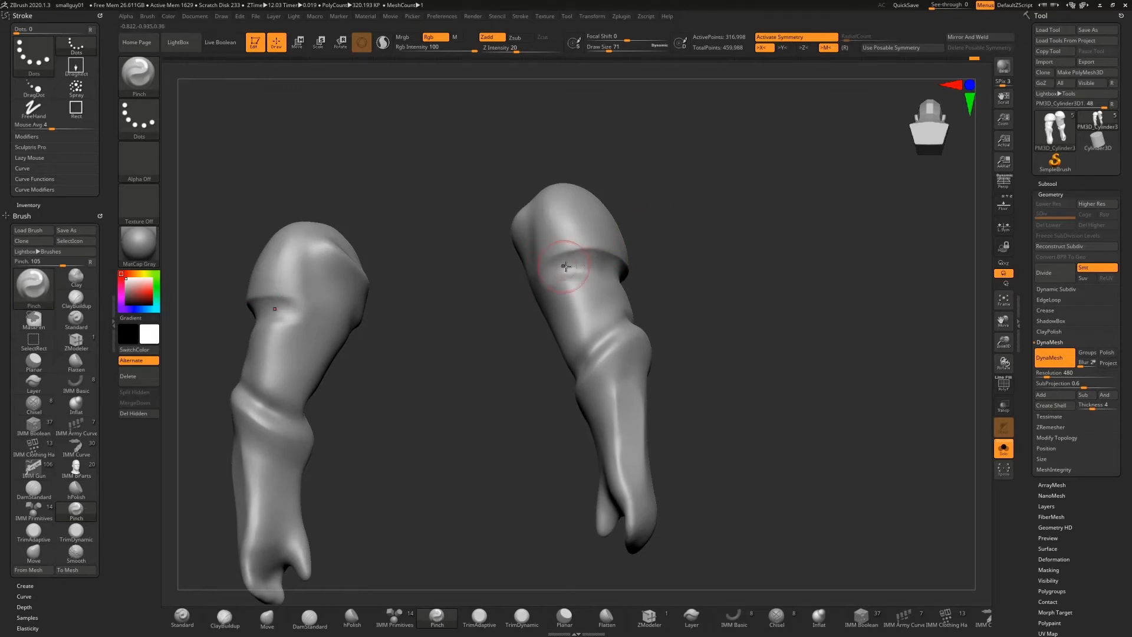
Step: Carve a crease under the deltoid's lower edge with the DamStandard brush at draw size 23 and smooth it
left_click_drag(724, 240, 605, 230)
left_click_drag(724, 249, 720, 324)
left_click_drag(1003, 339, 1003, 412)
left_click(309, 616)
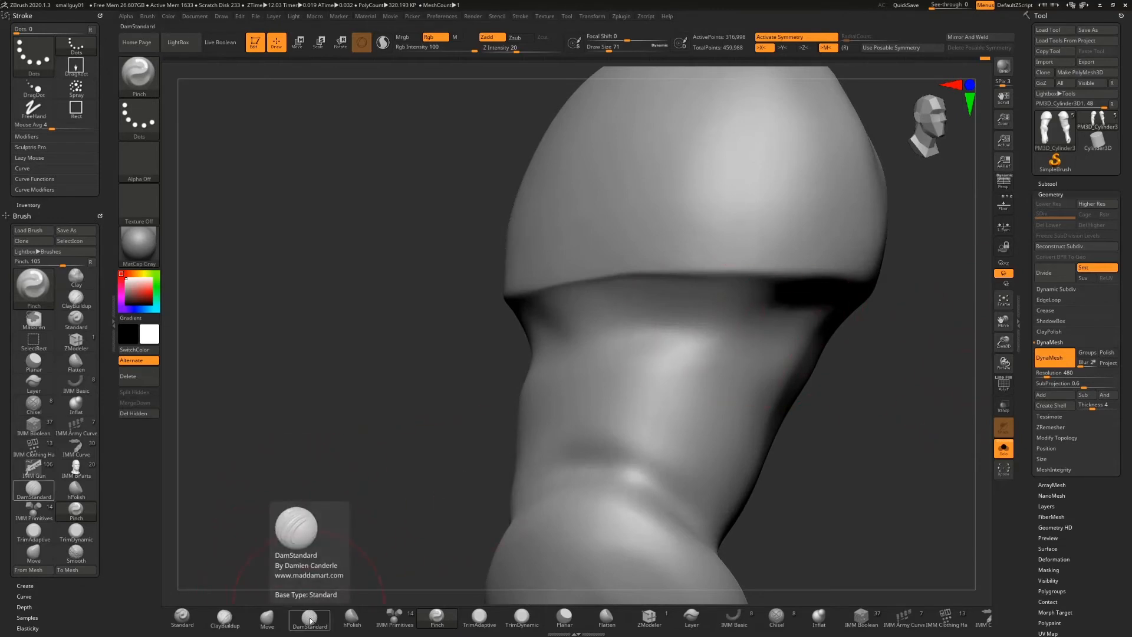
key("s")
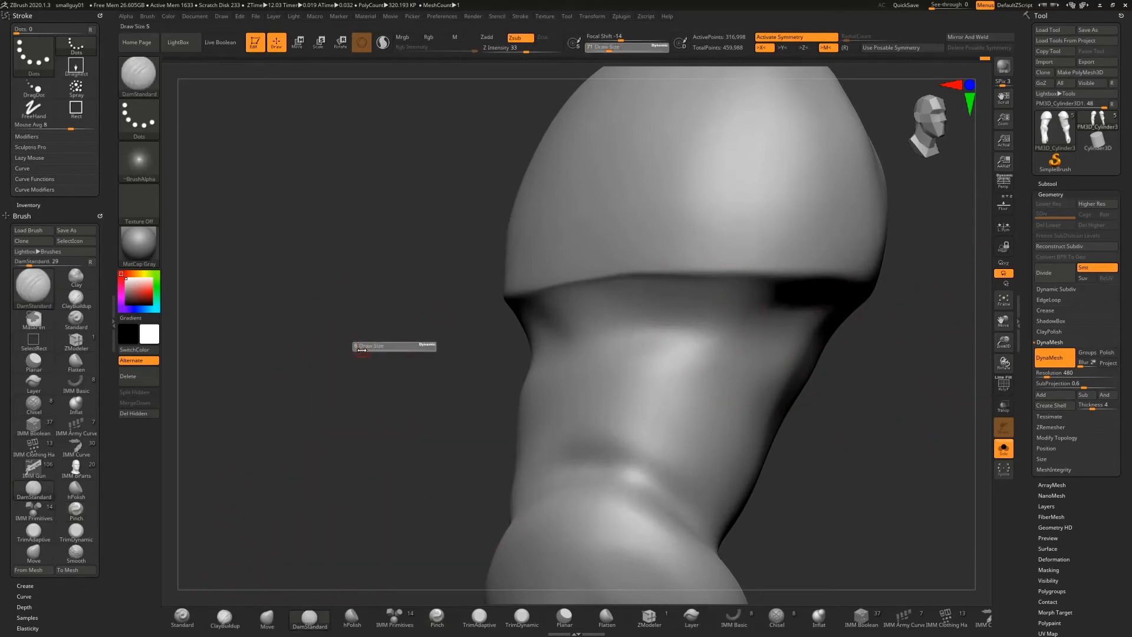
mouse_move(531, 306)
left_mouse_down()
mouse_move(717, 303)
mouse_move(813, 326)
left_mouse_up()
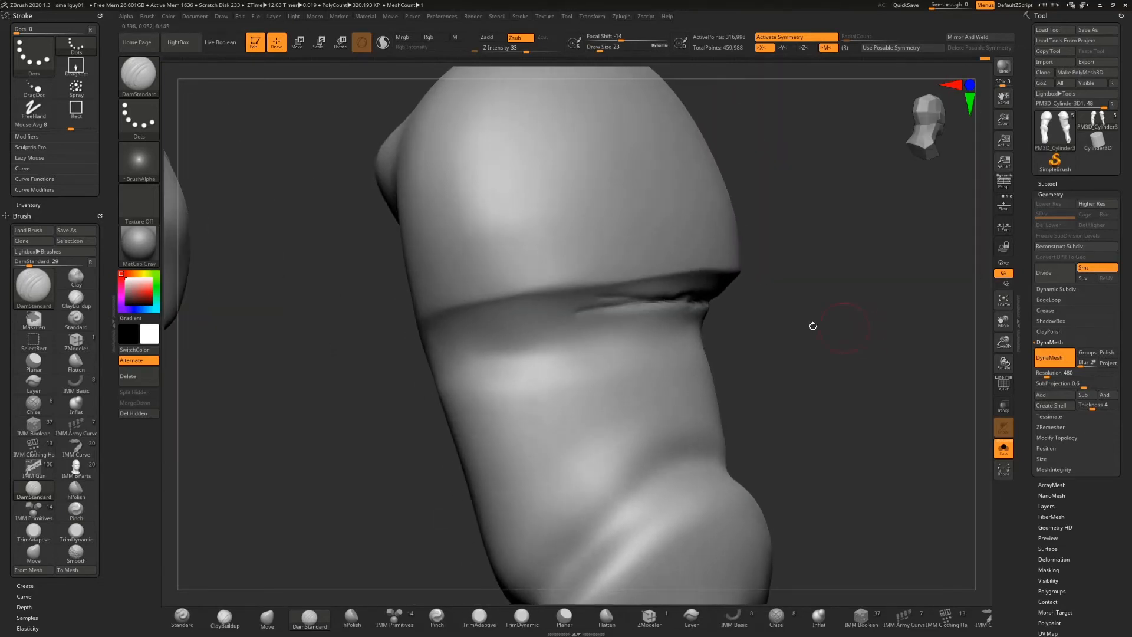
left_click_drag(435, 339, 610, 307)
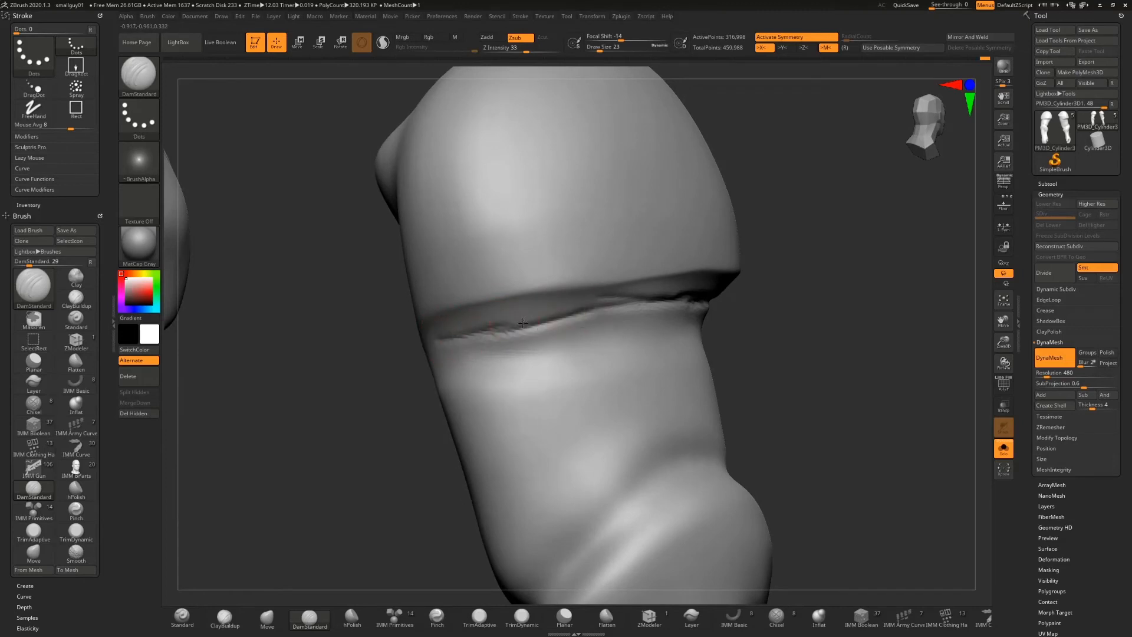
left_click_drag(469, 314, 651, 295, "shift")
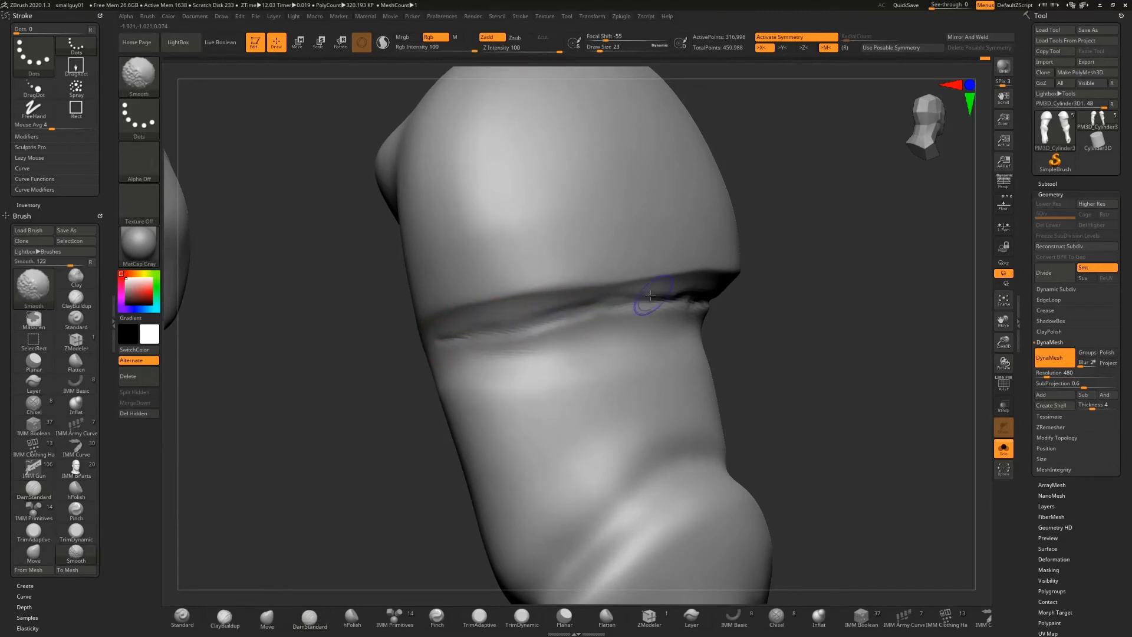
mouse_move(786, 318)
left_mouse_down()
mouse_move(758, 316)
mouse_move(767, 300)
left_mouse_up()
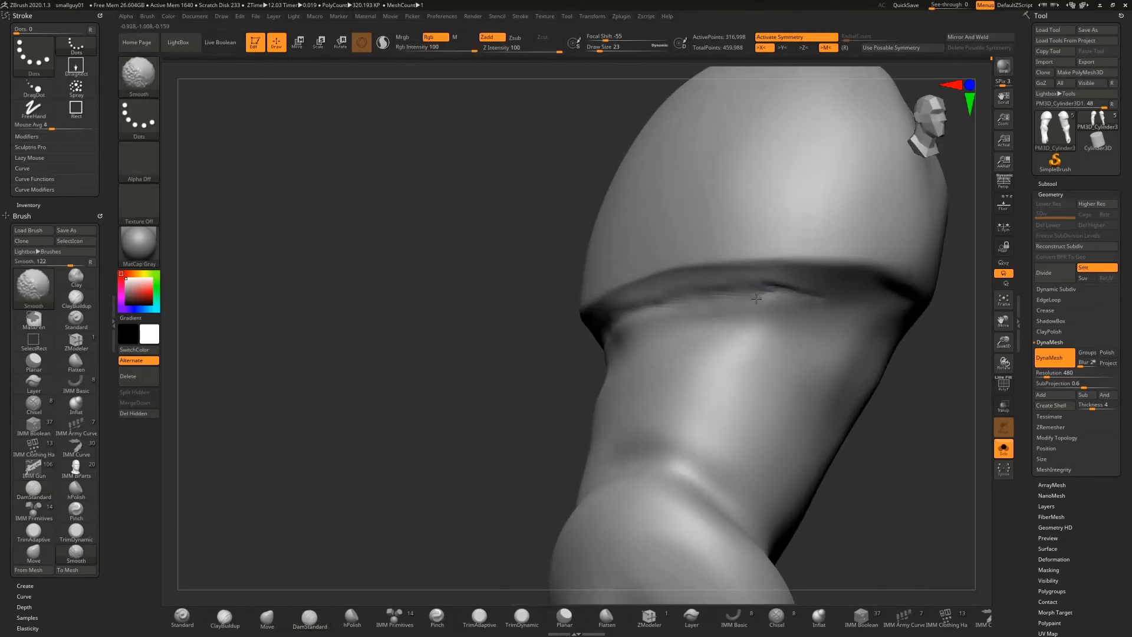
Step: Build up clay just below the deltoid's edge with ClayBuildup, cut into the recess above it, and smooth the strokes
left_click(224, 618)
mouse_move(641, 306)
left_mouse_down()
mouse_move(778, 301)
mouse_move(884, 320)
left_mouse_up()
mouse_move(820, 304)
left_mouse_down("alt")
mouse_move(711, 302)
mouse_move(718, 280)
left_mouse_up("alt")
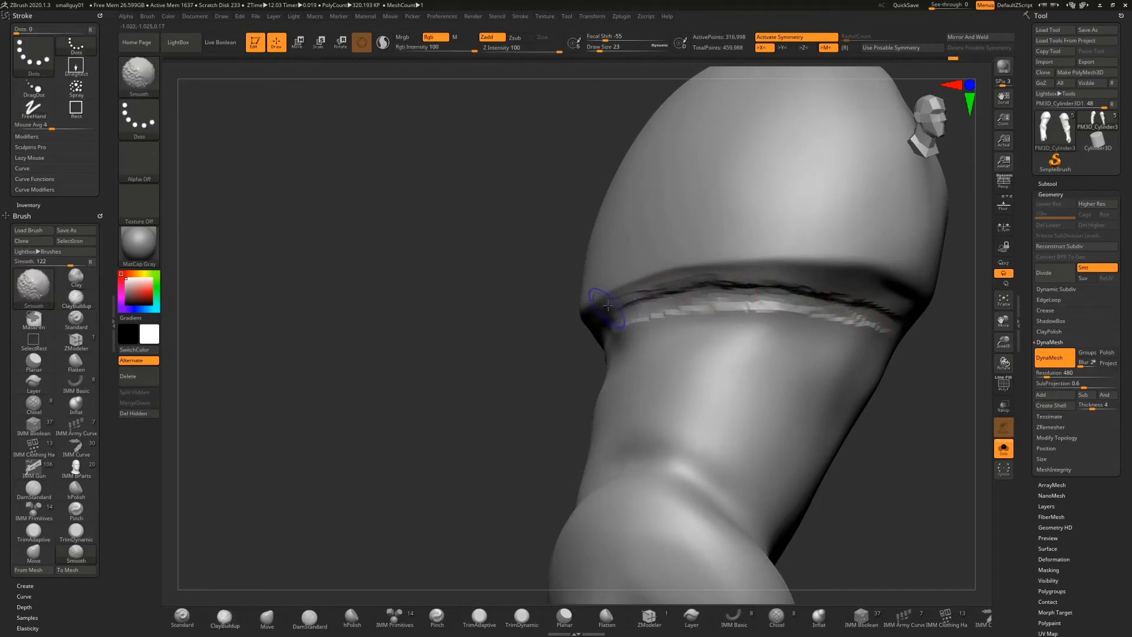
mouse_move(619, 309)
left_mouse_down("shift")
mouse_move(720, 294)
mouse_move(886, 304)
left_mouse_up("shift")
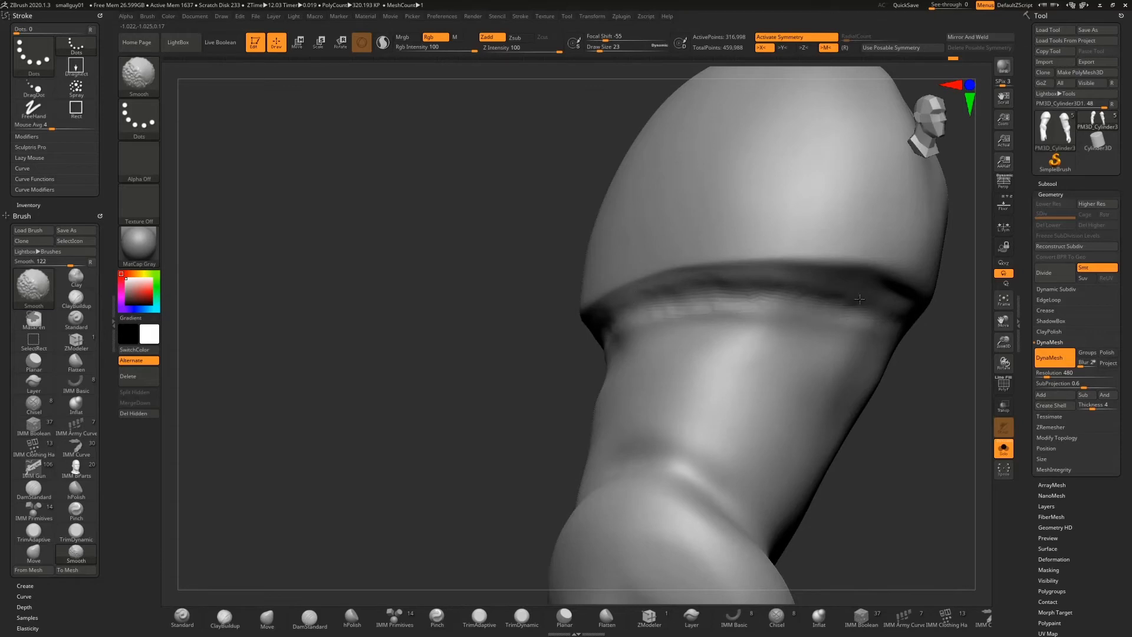
Step: Work the deltoid's underside from below with ClayBuildup strokes and smooth them at draw size 116
mouse_move(549, 374)
left_mouse_down()
mouse_move(503, 374)
mouse_move(511, 319)
mouse_move(581, 309)
mouse_move(643, 325)
mouse_move(606, 337)
mouse_move(666, 357)
mouse_move(551, 313)
mouse_move(470, 328)
mouse_move(504, 316)
mouse_move(466, 319)
mouse_move(557, 321)
mouse_move(671, 354)
mouse_move(716, 413)
left_mouse_up()
mouse_move(802, 321)
left_mouse_down()
mouse_move(794, 301)
mouse_move(696, 298)
mouse_move(703, 309)
mouse_move(832, 330)
mouse_move(843, 301)
mouse_move(859, 382)
left_mouse_up()
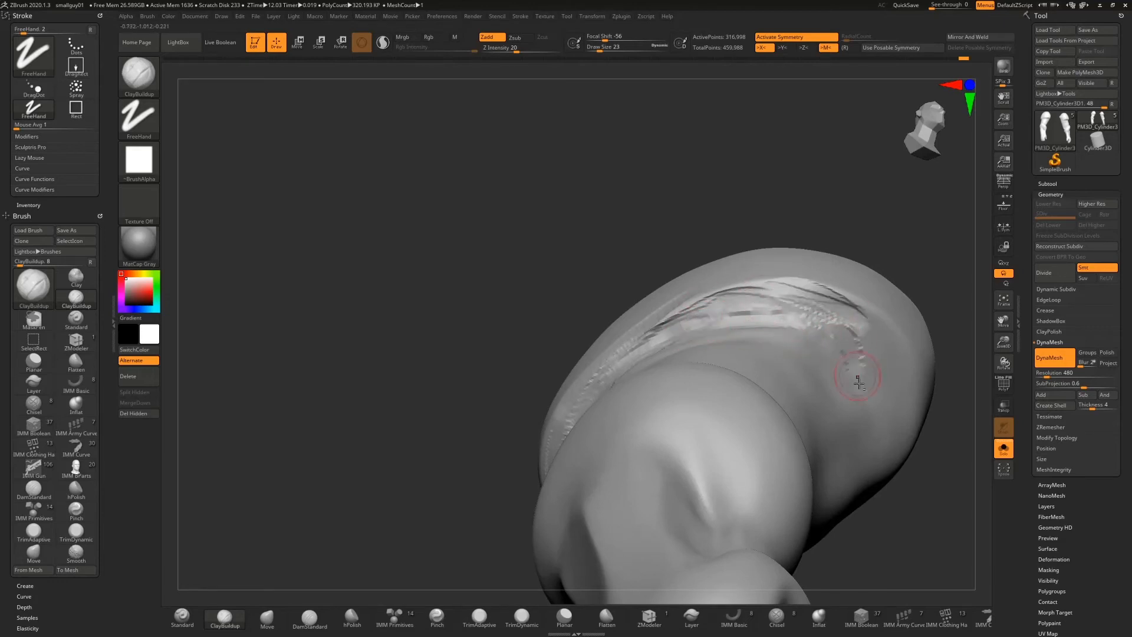
mouse_move(698, 163)
left_mouse_down()
mouse_move(725, 192)
mouse_move(667, 225)
mouse_move(652, 266)
mouse_move(704, 279)
mouse_move(687, 278)
mouse_move(678, 295)
left_mouse_up()
key("s")
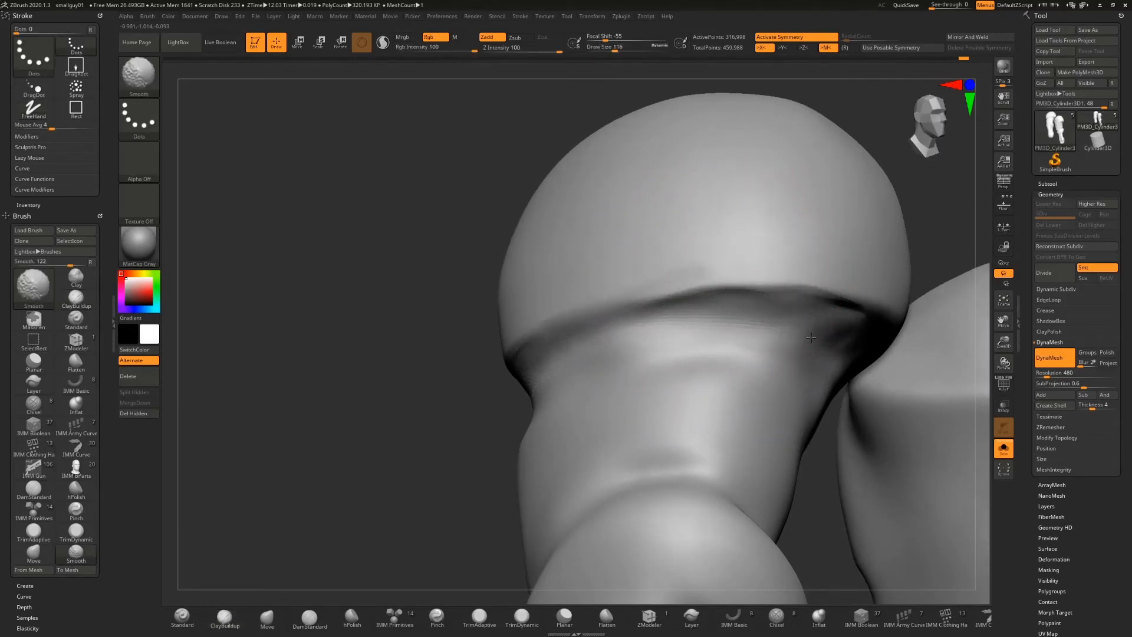
left_click_drag(811, 337, 777, 333, "shift")
Step: Flatten the underside of the deltoid's rim with the hPolish brush at draw size 27
mouse_move(421, 348)
left_mouse_down()
mouse_move(548, 332)
mouse_move(678, 287)
mouse_move(734, 245)
left_mouse_up()
mouse_move(847, 214)
left_mouse_down()
mouse_move(814, 190)
mouse_move(803, 209)
mouse_move(825, 235)
left_mouse_up()
left_click(352, 618)
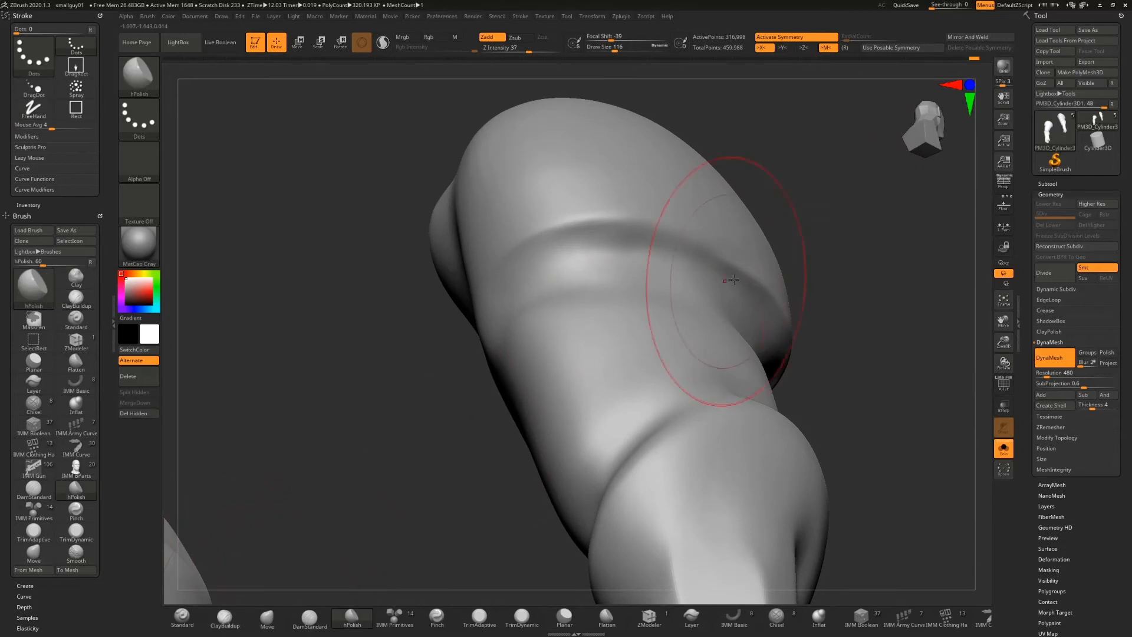
key("s")
left_click_drag(866, 242, 842, 236)
left_click_drag(634, 256, 584, 251)
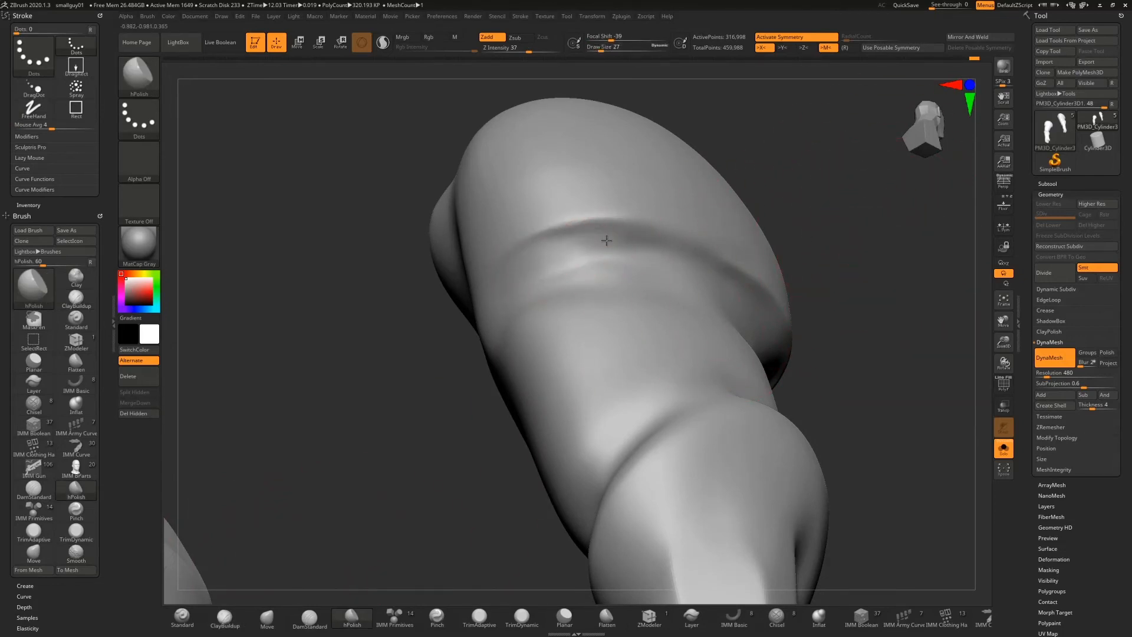
mouse_move(845, 212)
left_mouse_down()
mouse_move(849, 184)
mouse_move(805, 160)
left_mouse_up()
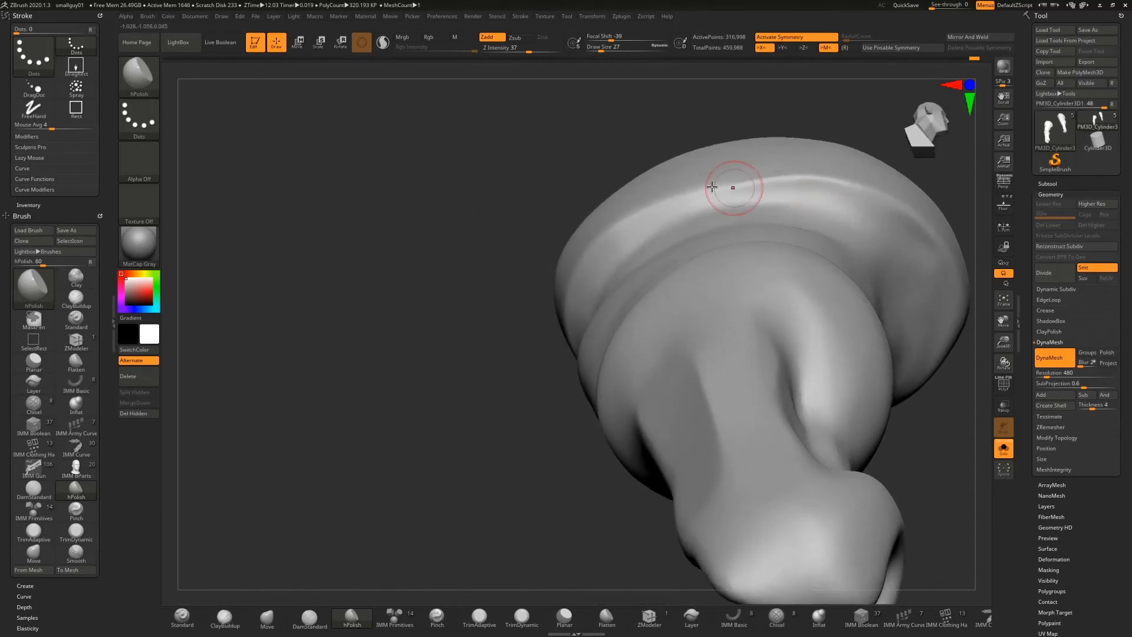
left_click_drag(649, 209, 737, 188)
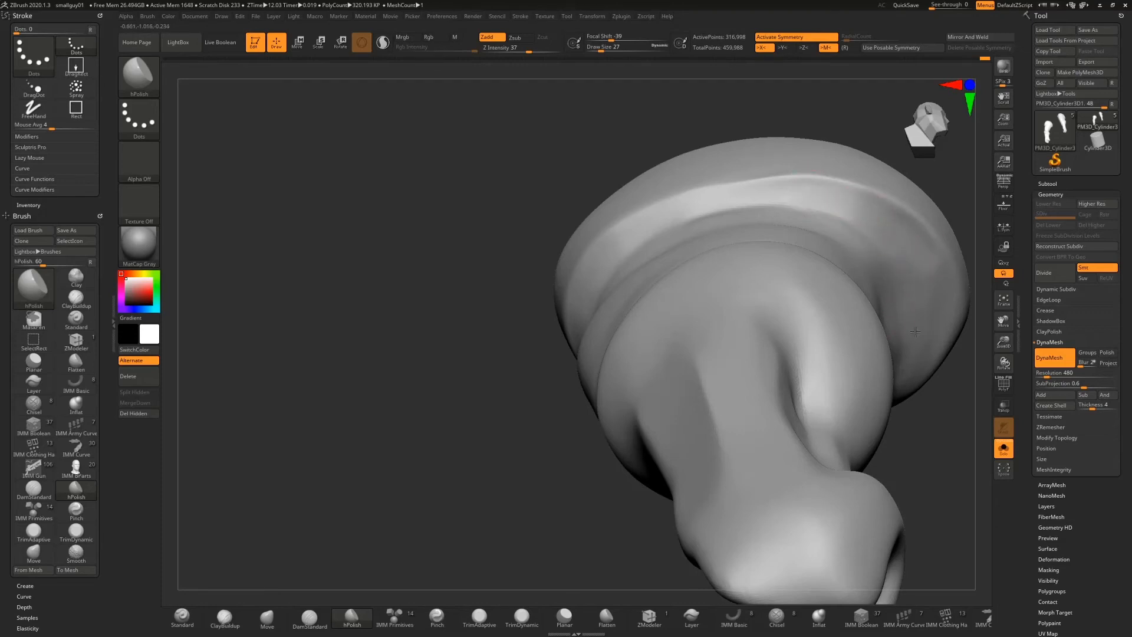
Step: Push the groove under the deltoid into shape with the Move brush at draw size 54 and smooth its front side
mouse_move(480, 397)
left_mouse_down()
mouse_move(475, 448)
mouse_move(527, 424)
left_mouse_up()
left_click_drag(471, 246, 450, 282)
left_click(267, 616)
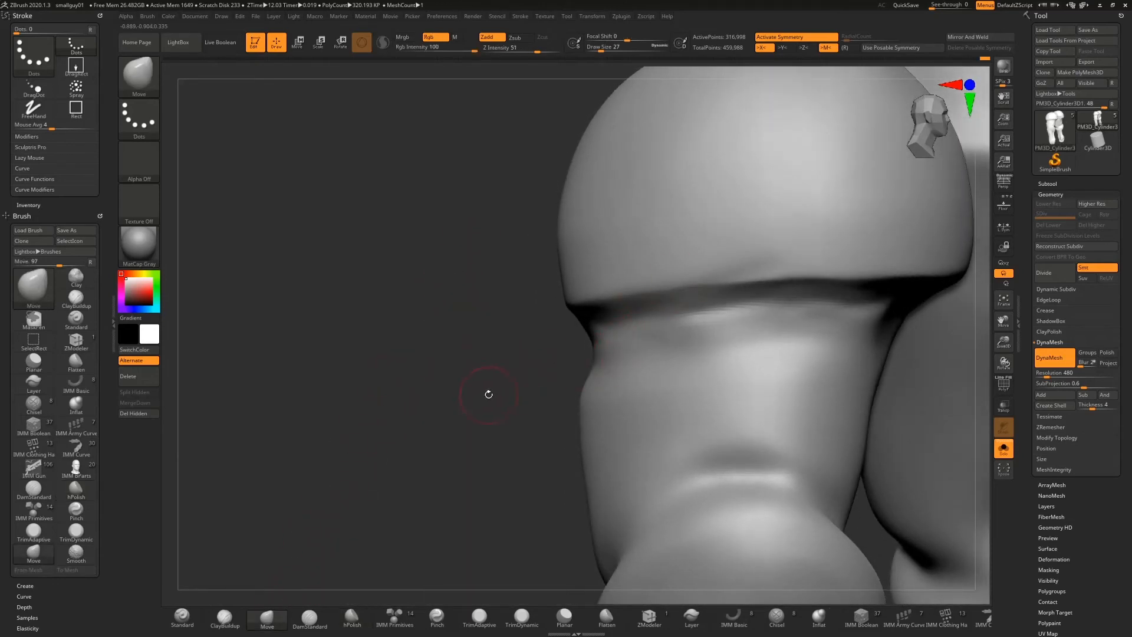
key("s")
left_click_drag(489, 394, 494, 398)
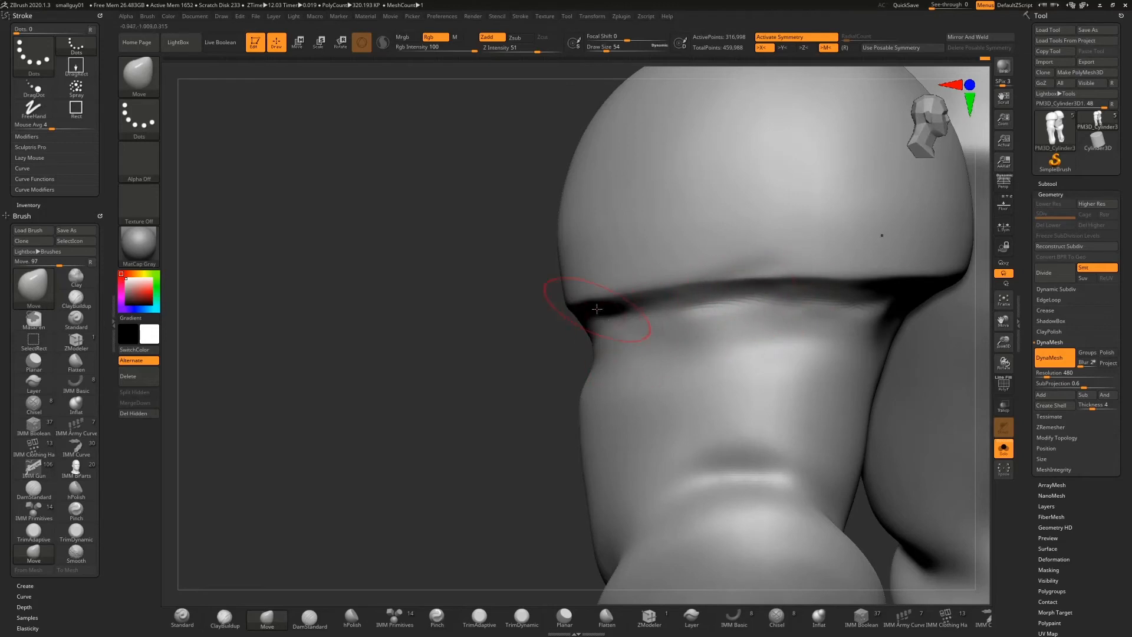
mouse_move(618, 312)
right_mouse_down()
mouse_move(538, 362)
mouse_move(627, 294)
right_mouse_up()
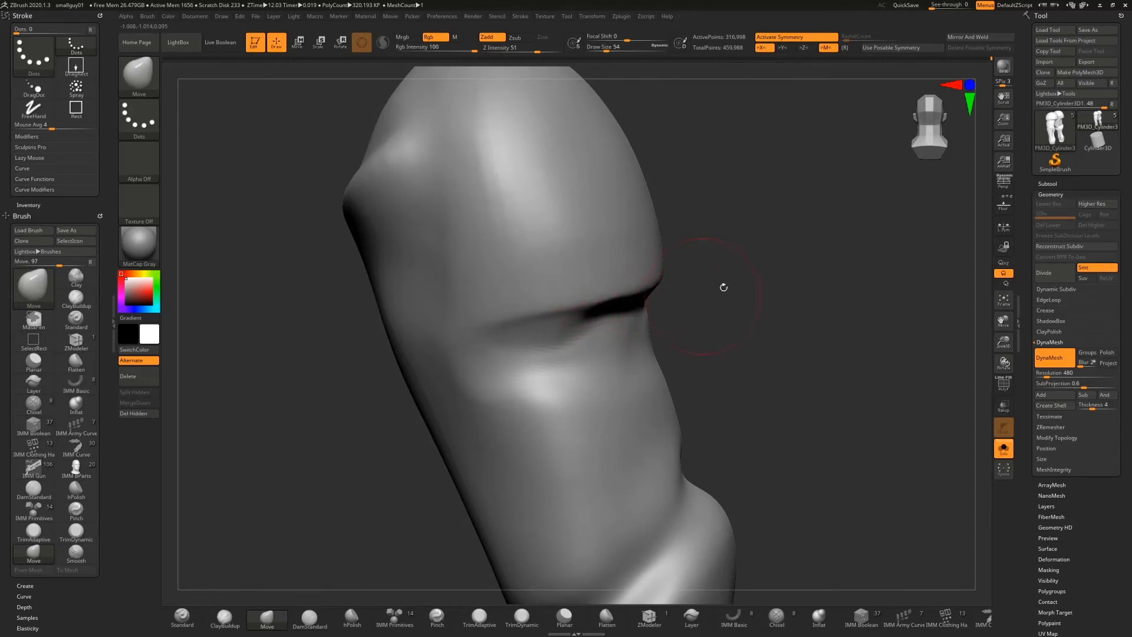
mouse_move(724, 287)
right_mouse_down()
mouse_move(710, 263)
mouse_move(732, 277)
mouse_move(683, 278)
right_mouse_up()
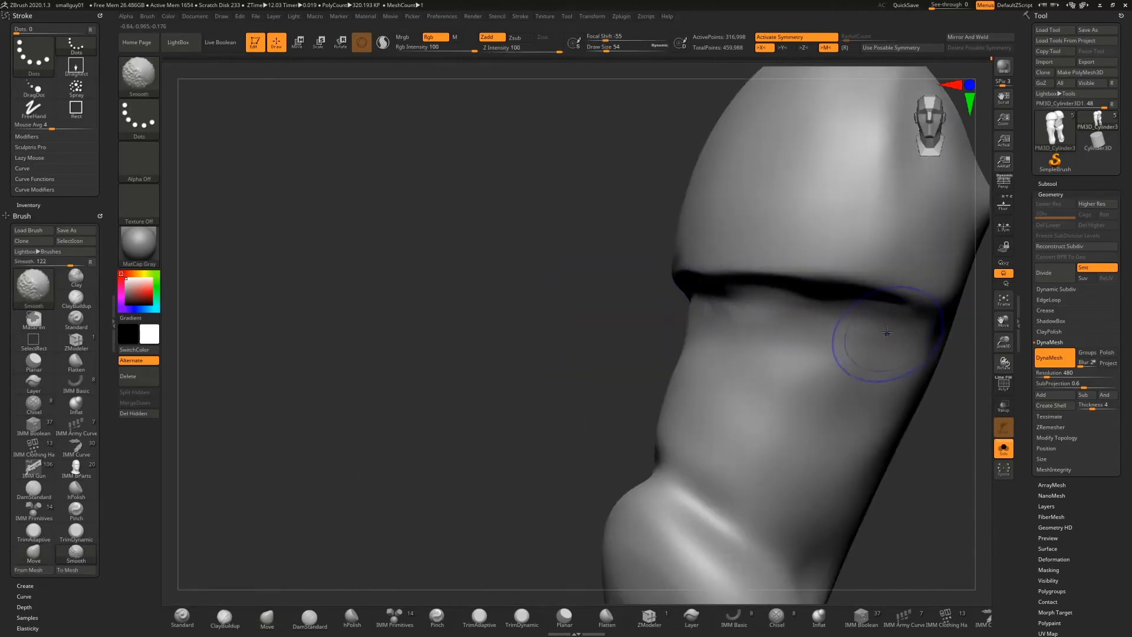
right_click_drag(538, 273, 516, 285)
right_click_drag(889, 316, 671, 260)
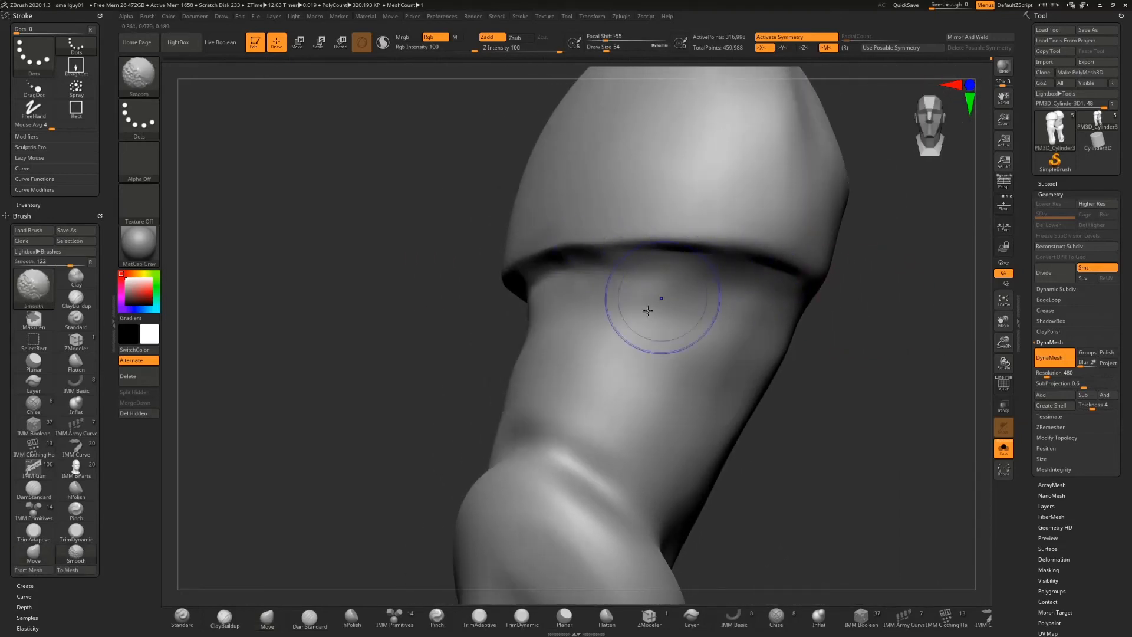
Step: Tighten the deltoid's lower edge on the outer side and back with the Pinch brush at draw size 54
left_click(437, 617)
left_click_drag(346, 334, 472, 322)
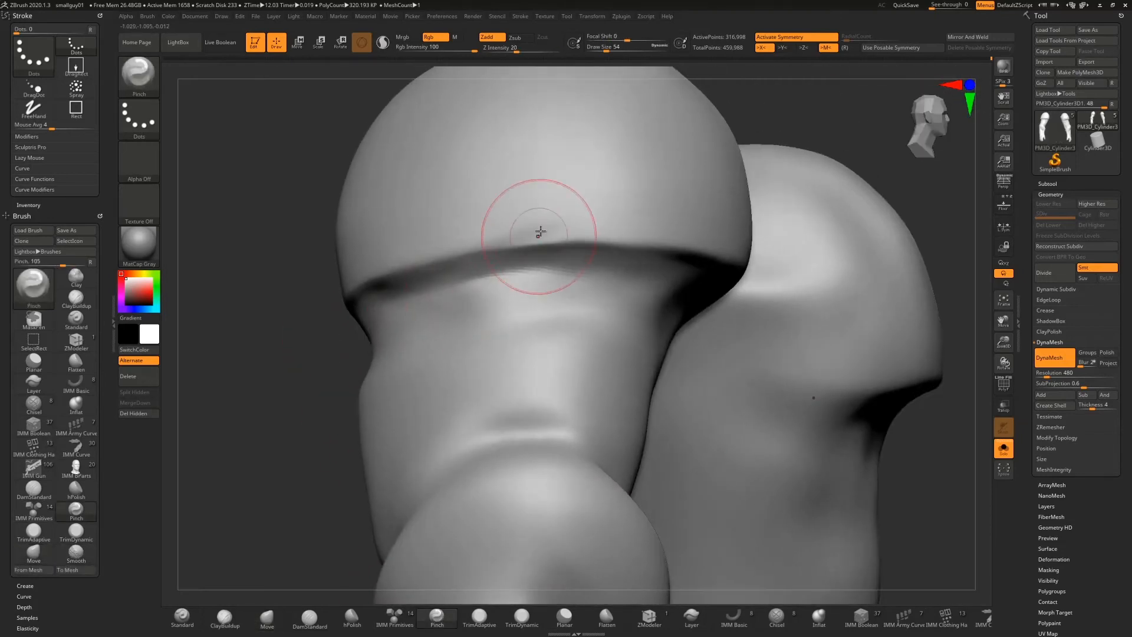
mouse_move(443, 257)
left_mouse_down()
mouse_move(591, 240)
mouse_move(704, 254)
left_mouse_up()
mouse_move(896, 122)
left_mouse_down()
mouse_move(871, 121)
mouse_move(784, 177)
left_mouse_up()
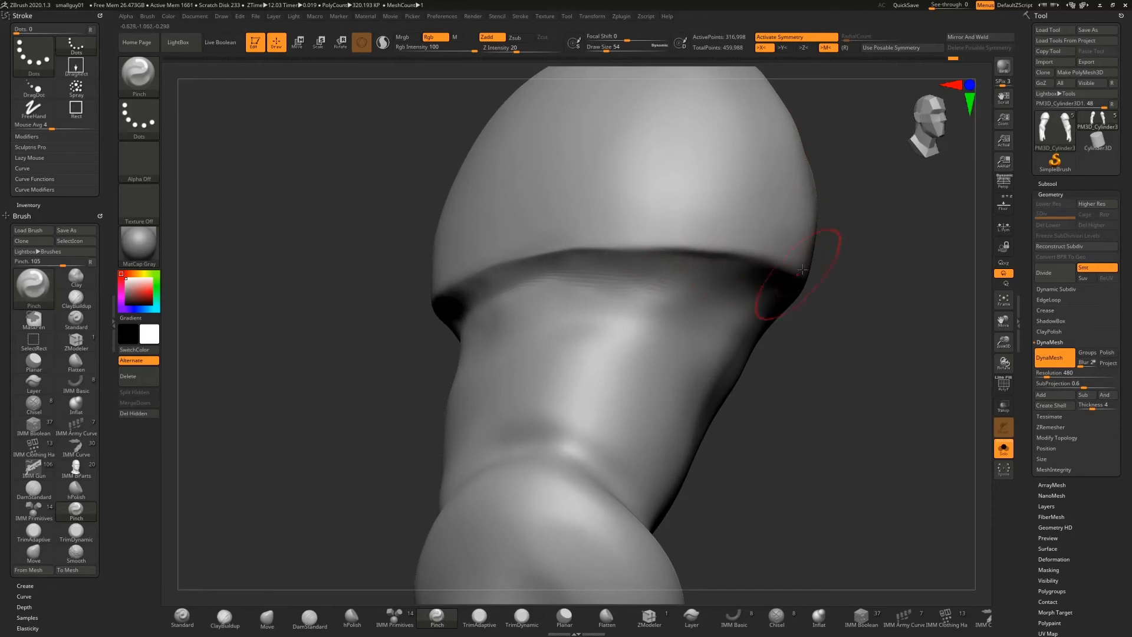
left_click_drag(908, 289, 790, 275)
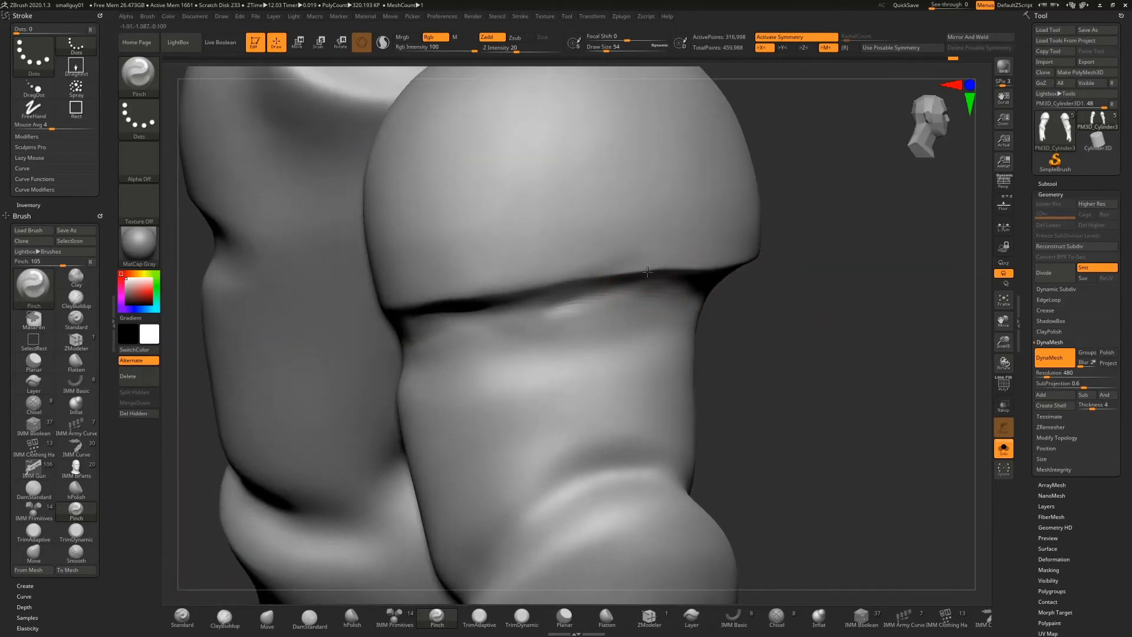
left_click_drag(647, 271, 613, 268)
mouse_move(784, 257)
left_mouse_down()
mouse_move(737, 266)
mouse_move(629, 331)
left_mouse_up()
Step: Deepen the groove beneath the deltoid's edge with light DamStandard strokes at Z Intensity 5 and draw size 54
left_click(276, 627)
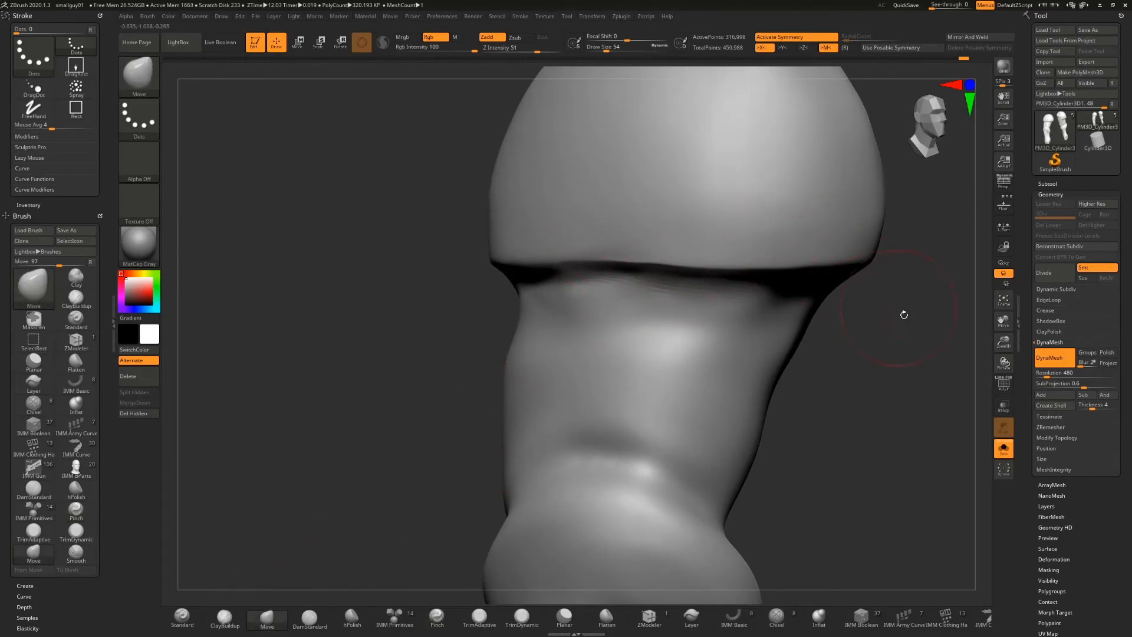
left_click_drag(902, 316, 822, 332)
left_click(309, 616)
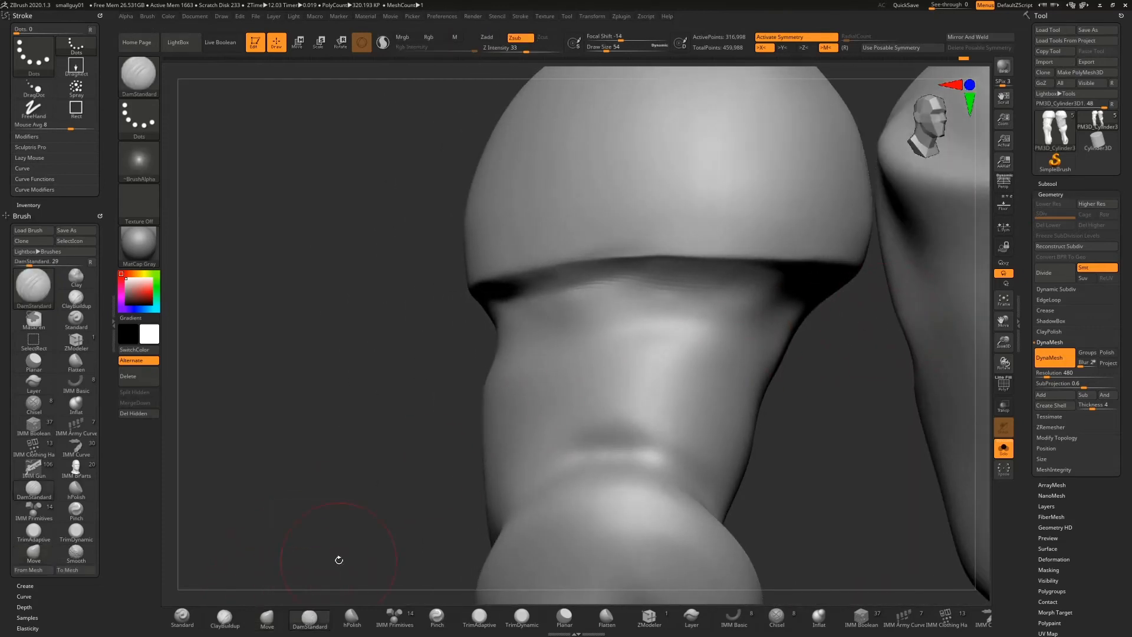
left_click_drag(527, 50, 499, 51)
mouse_move(581, 293)
left_mouse_down()
mouse_move(683, 274)
mouse_move(784, 295)
left_mouse_up()
left_click_drag(866, 355, 856, 356)
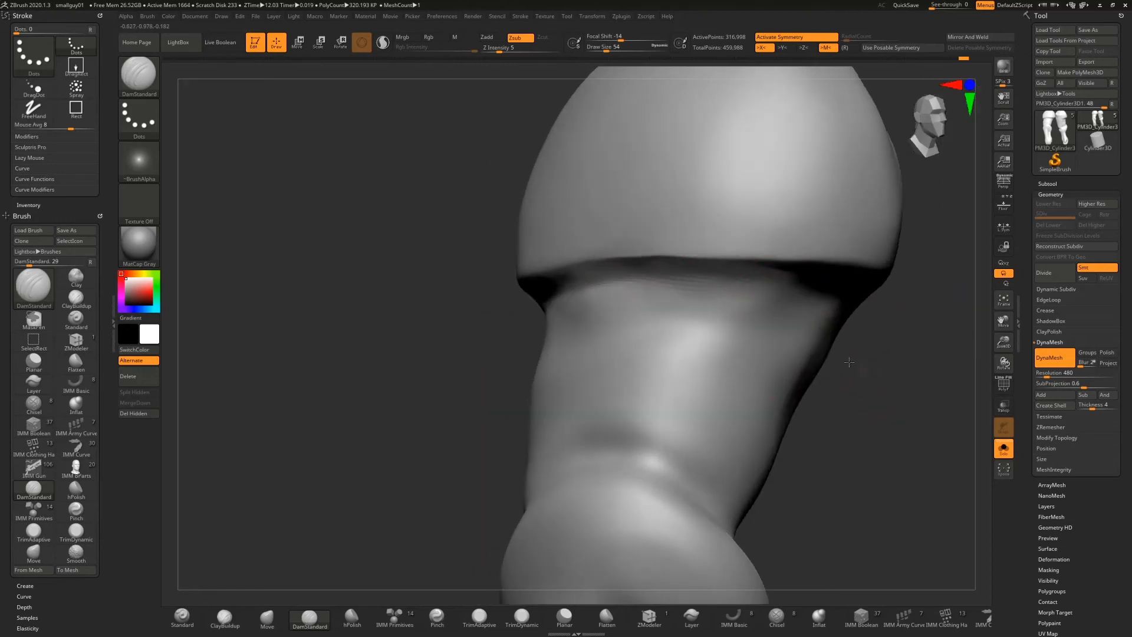
left_click_drag(673, 286, 786, 280)
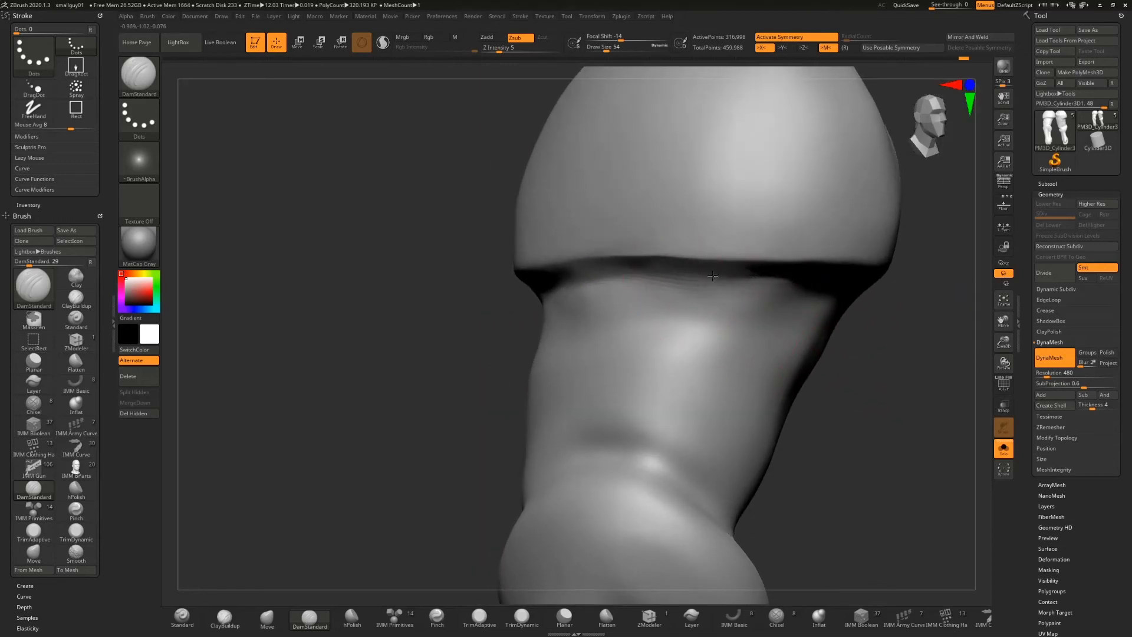
left_click_drag(713, 276, 769, 286)
left_click_drag(899, 340, 726, 271)
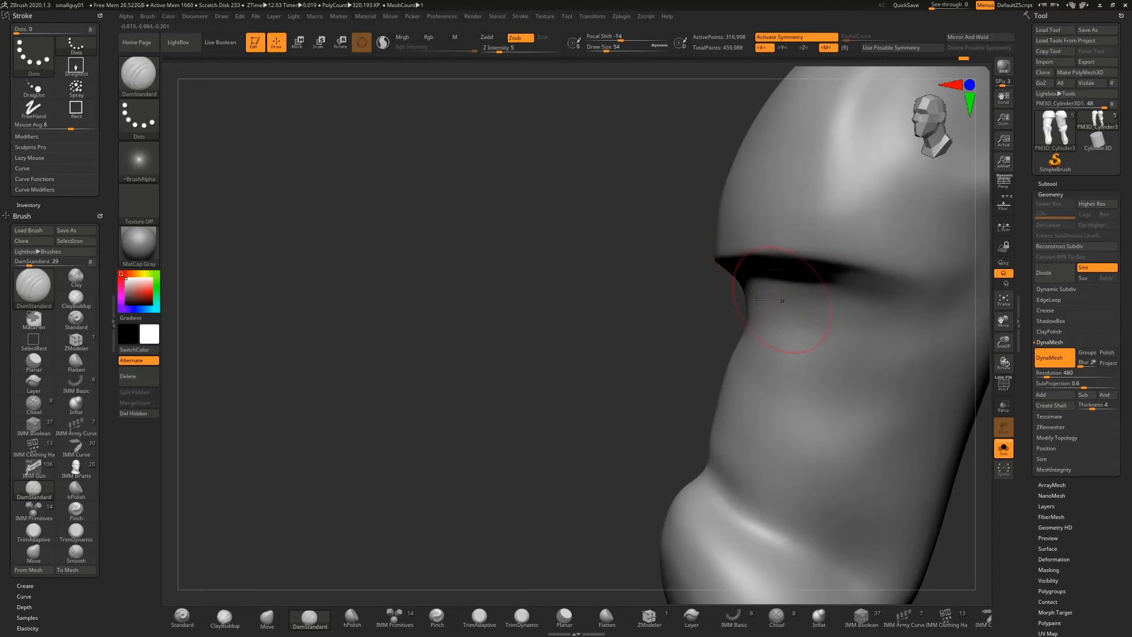
Step: Continue the light DamStandard groove around the deltoid's underside, outer side and front
left_click_drag(644, 331, 428, 327)
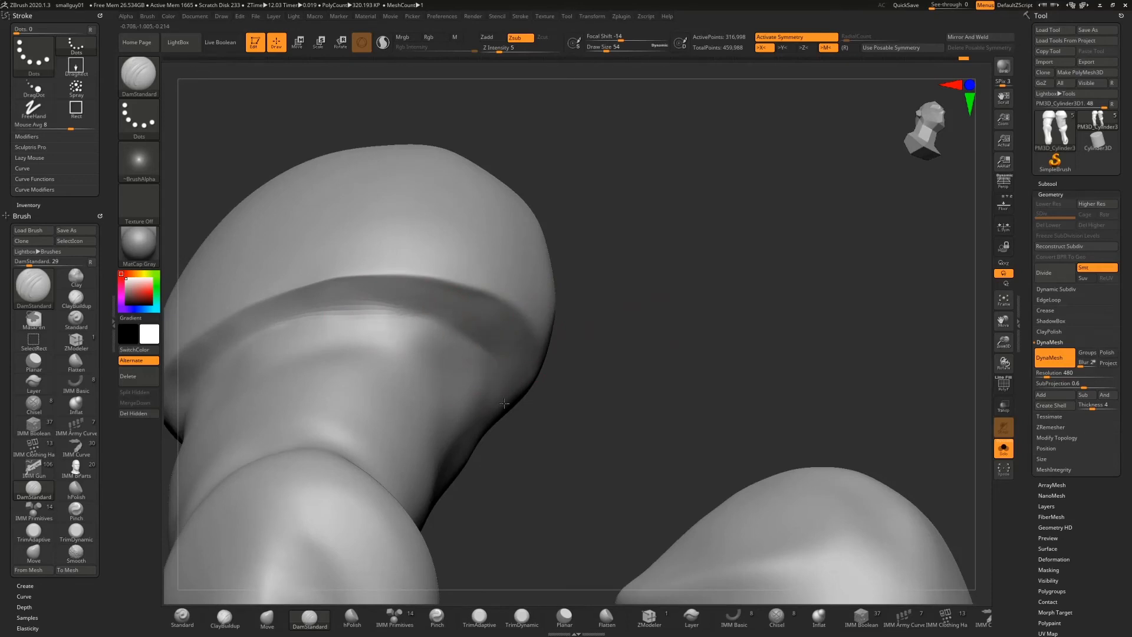
left_click_drag(611, 270, 673, 221, "alt")
left_click_drag(651, 140, 666, 177)
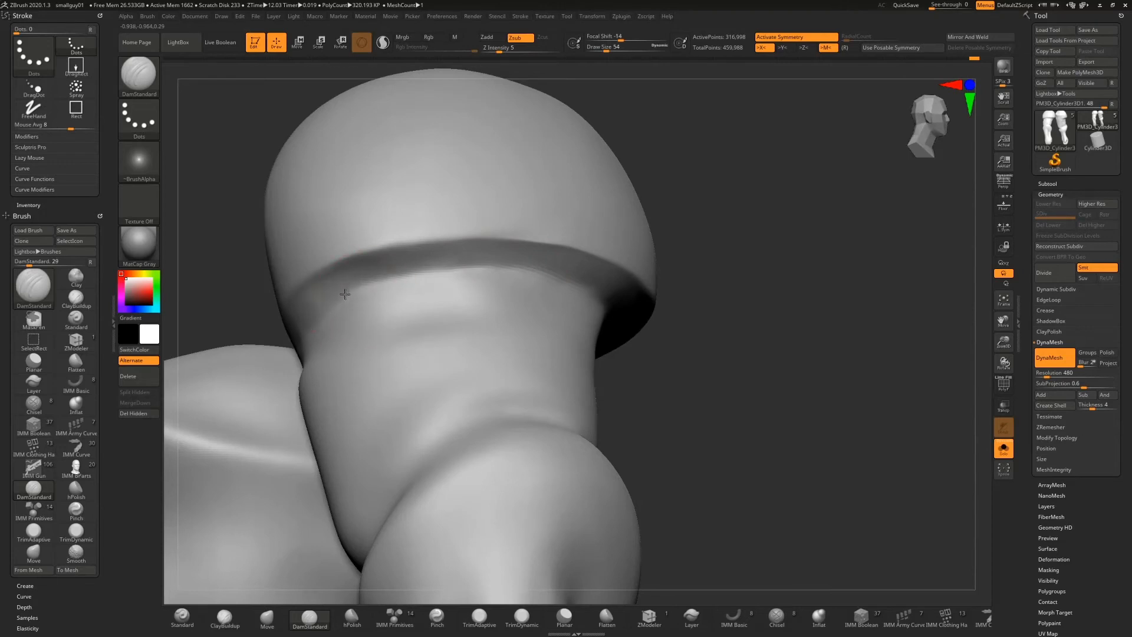
left_click_drag(796, 316, 741, 348)
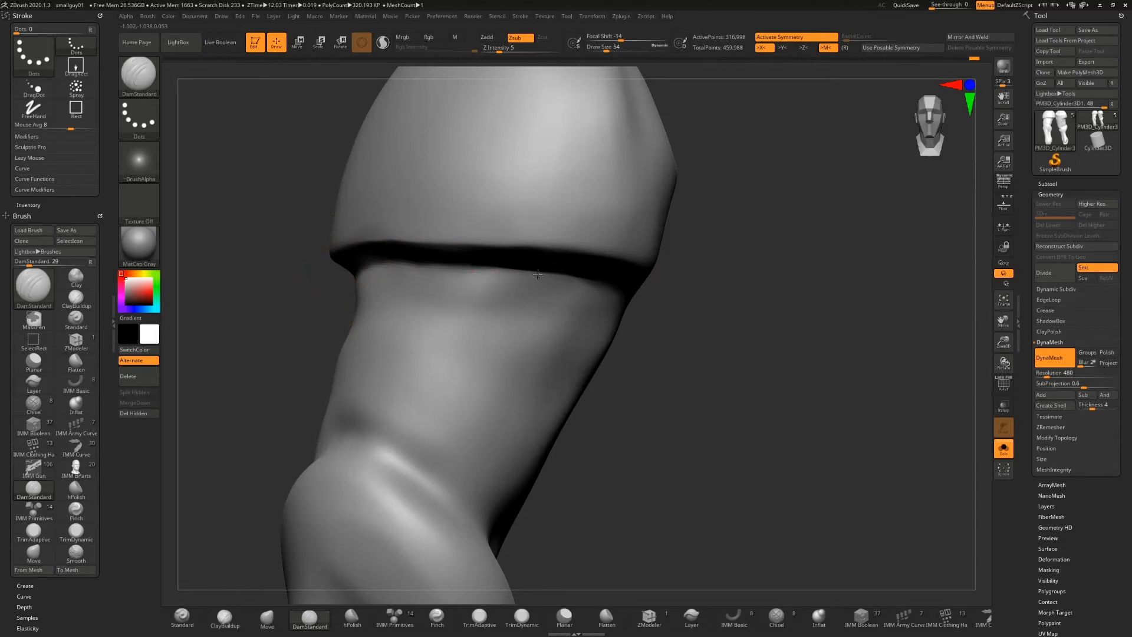
left_click_drag(724, 304, 679, 294)
left_click_drag(745, 257, 740, 287)
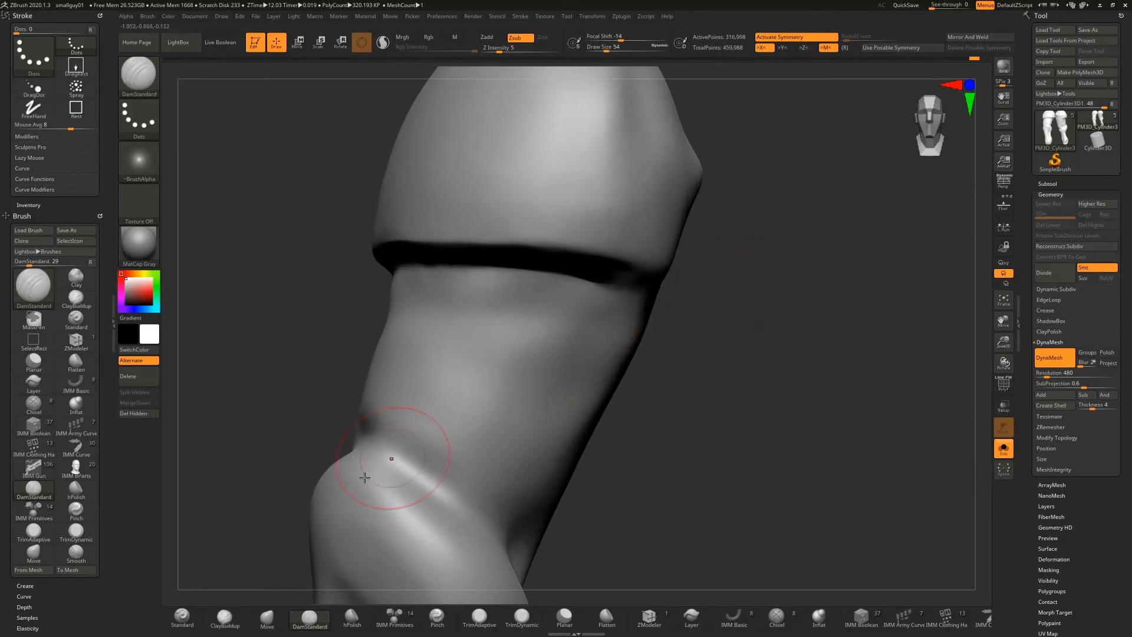
Step: Adjust the deltoid's lower inner contour with the Move brush at draw size 120 and check the shape of both arms
left_click(267, 616)
key("s")
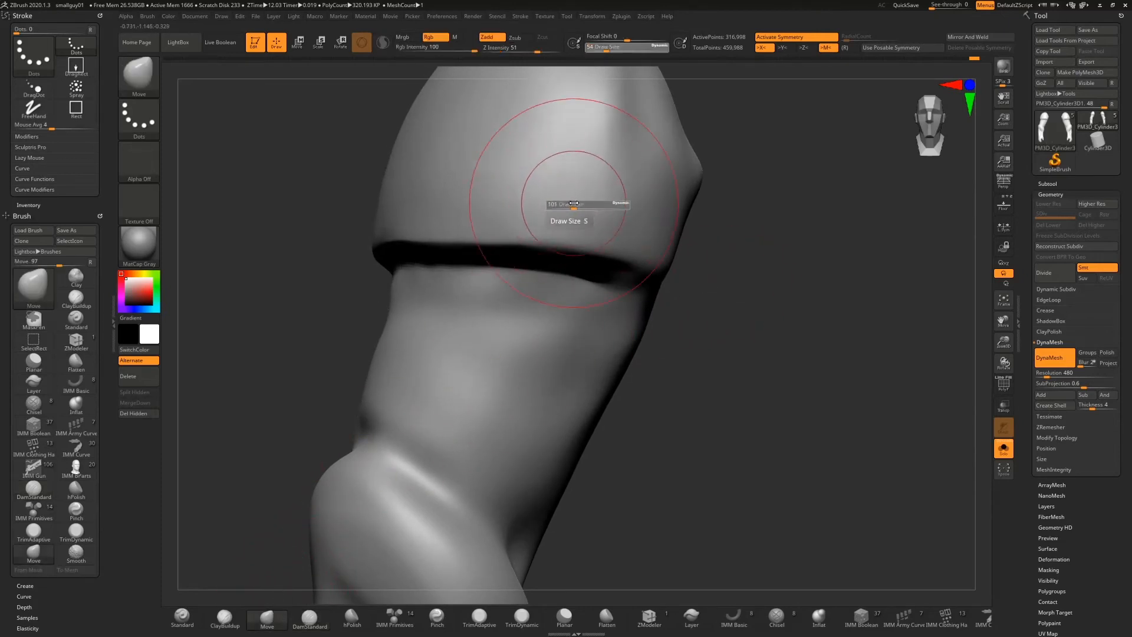
left_click_drag(574, 204, 580, 203)
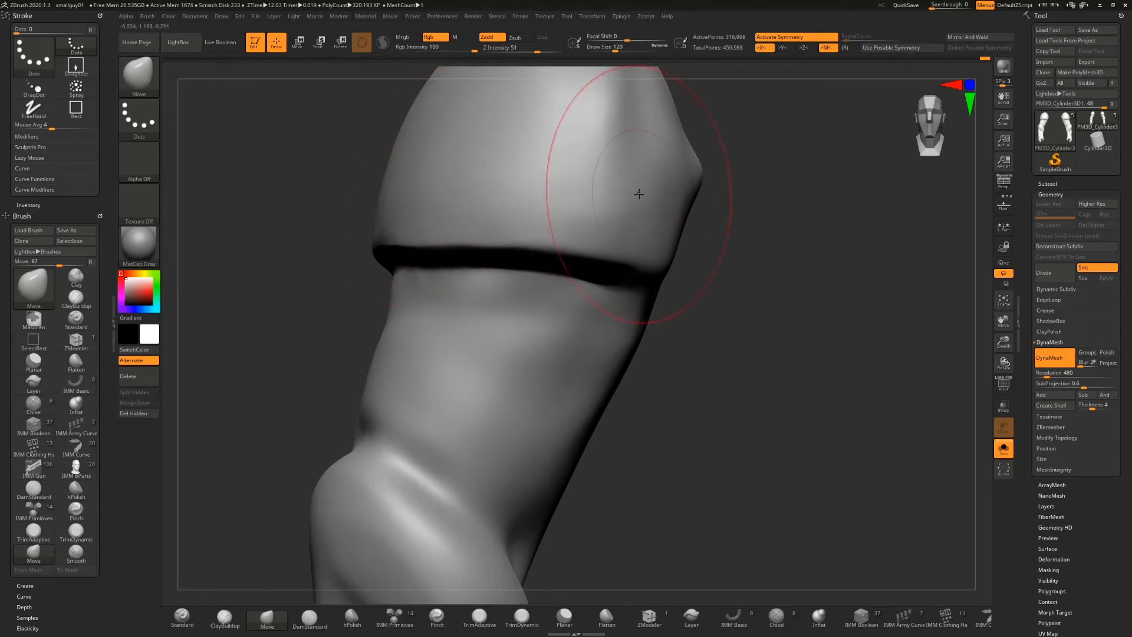
left_click_drag(1003, 342, 994, 283)
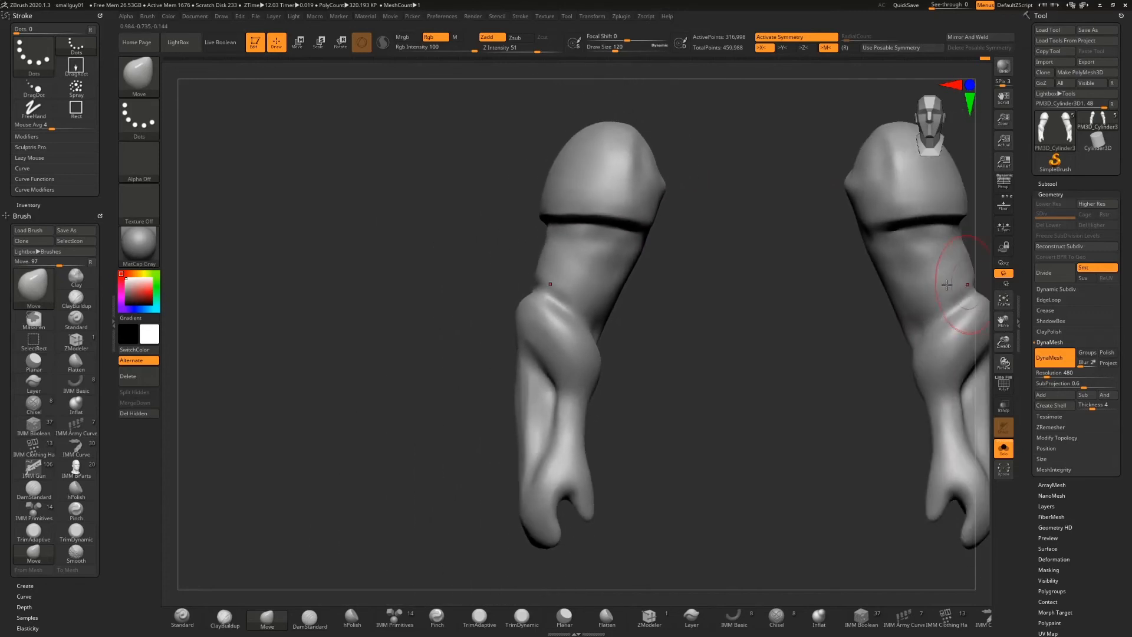
left_click_drag(770, 208, 544, 270)
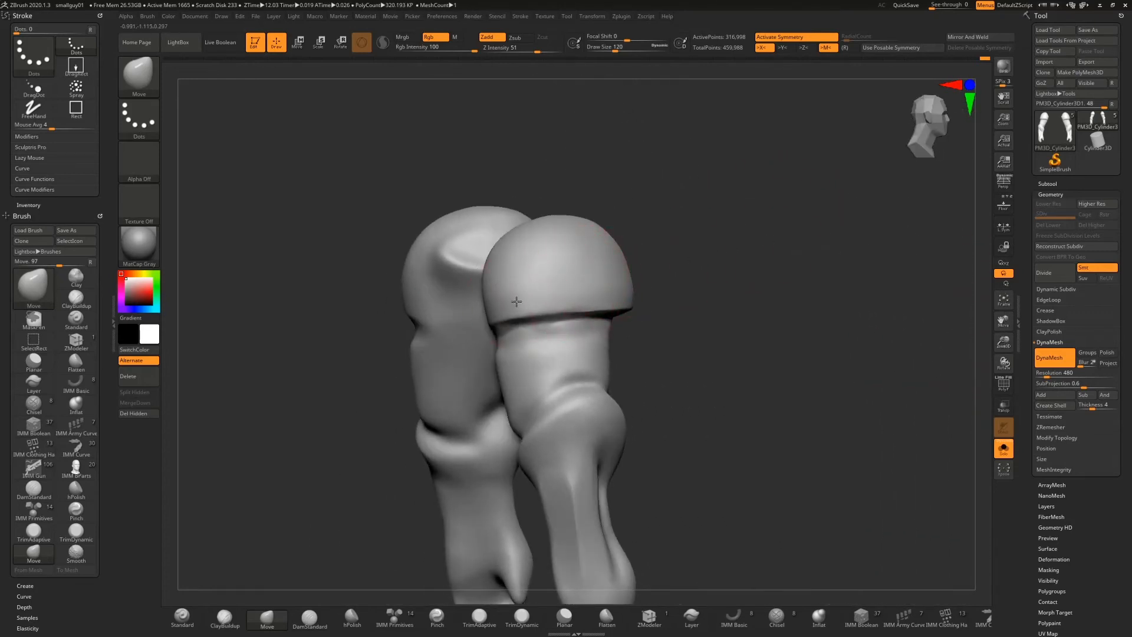
Step: Smooth the deltoid's surface and tighten its lower edge on the outer side and back with the Pinch brush at draw size 120
mouse_move(728, 278)
left_mouse_down("shift")
mouse_move(561, 260)
mouse_move(570, 289)
left_mouse_up("shift")
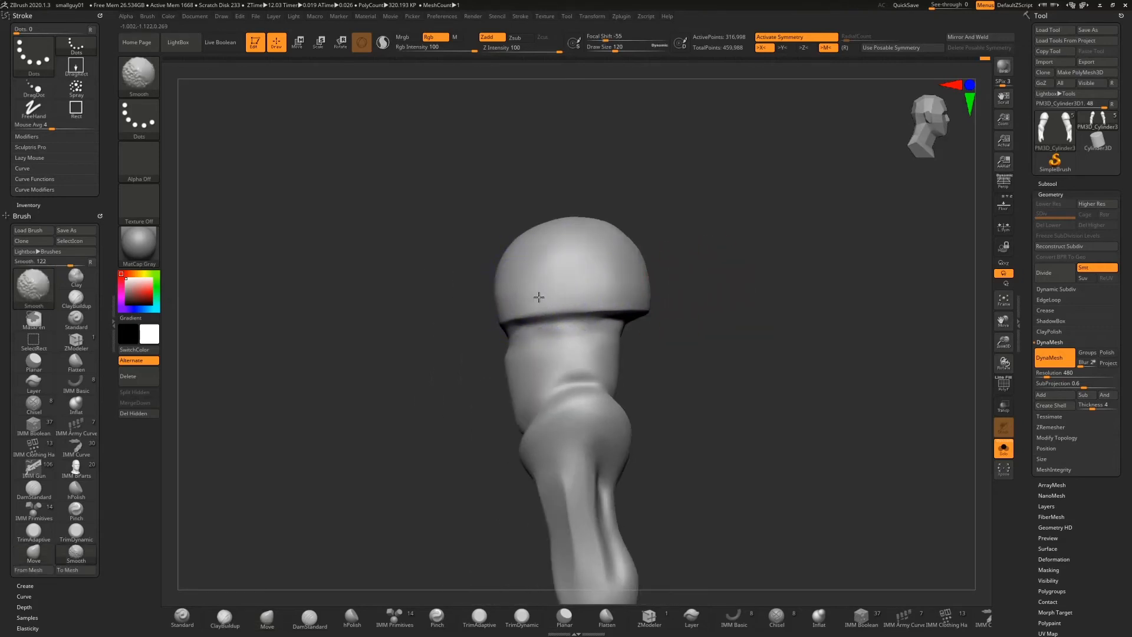
mouse_move(667, 289)
left_mouse_down()
mouse_move(519, 389)
mouse_move(370, 544)
left_mouse_up()
left_click(436, 617)
left_click_drag(586, 312, 513, 323)
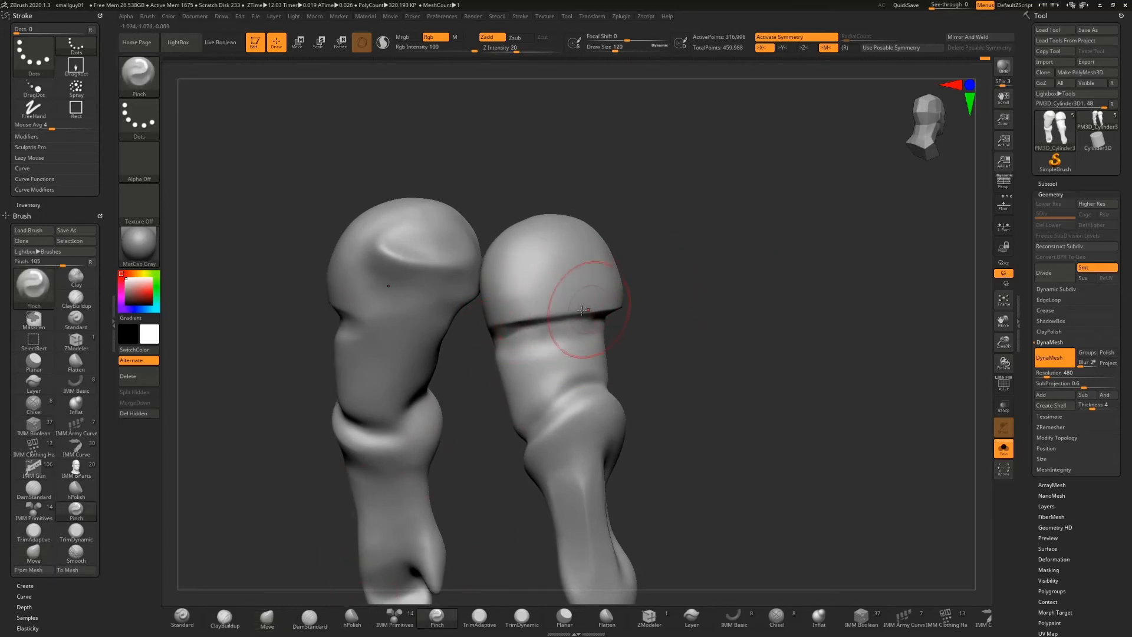
mouse_move(647, 298)
left_mouse_down()
mouse_move(582, 314)
mouse_move(670, 319)
mouse_move(649, 322)
left_mouse_up()
right_click_drag(665, 314, 622, 340)
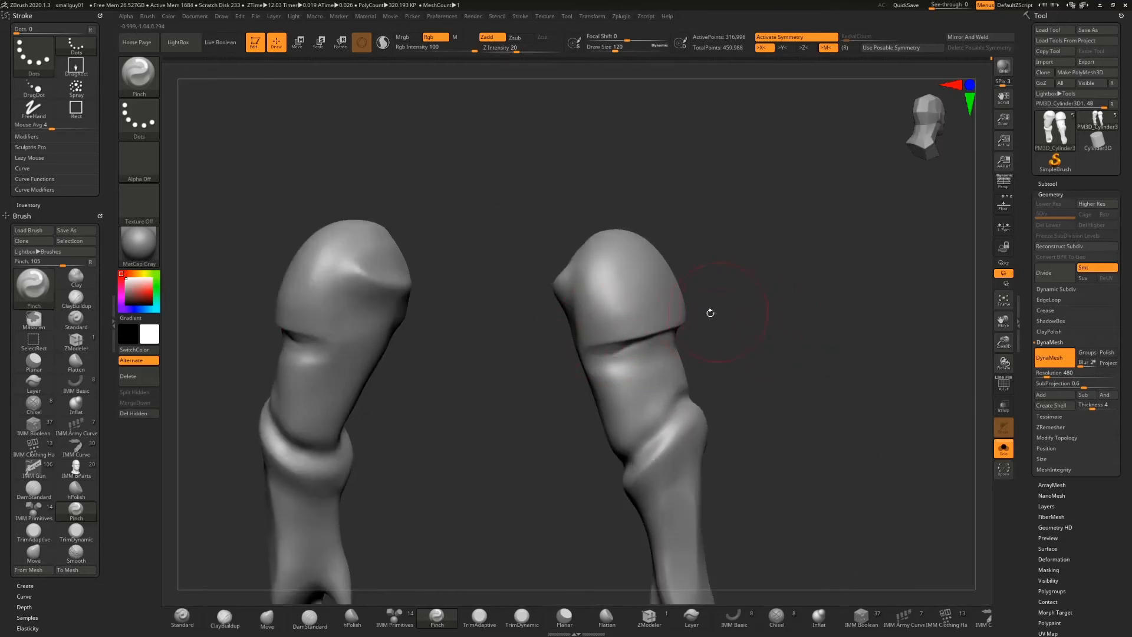
mouse_move(726, 314)
left_mouse_down()
mouse_move(700, 313)
mouse_move(731, 322)
left_mouse_up()
Step: Reshape the deltoid's rounded silhouette with the Move brush at draw size 120 and smooth its outer side and front
mouse_move(817, 344)
left_mouse_down("alt")
mouse_move(682, 282)
mouse_move(417, 495)
left_mouse_up("alt")
left_click(268, 609)
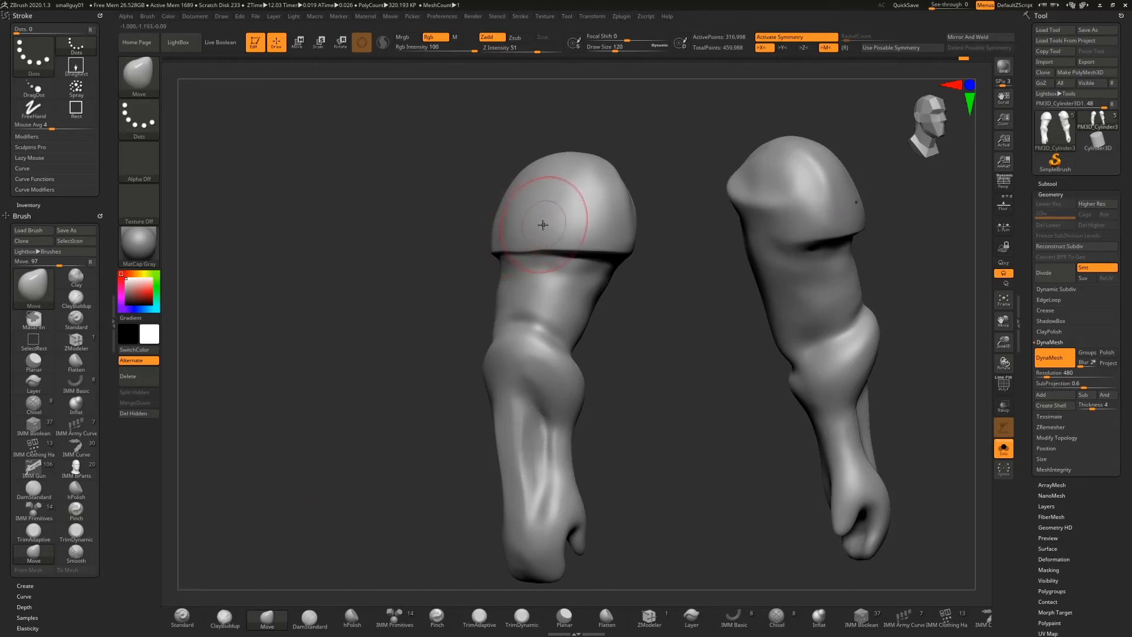
left_click_drag(618, 154, 595, 213)
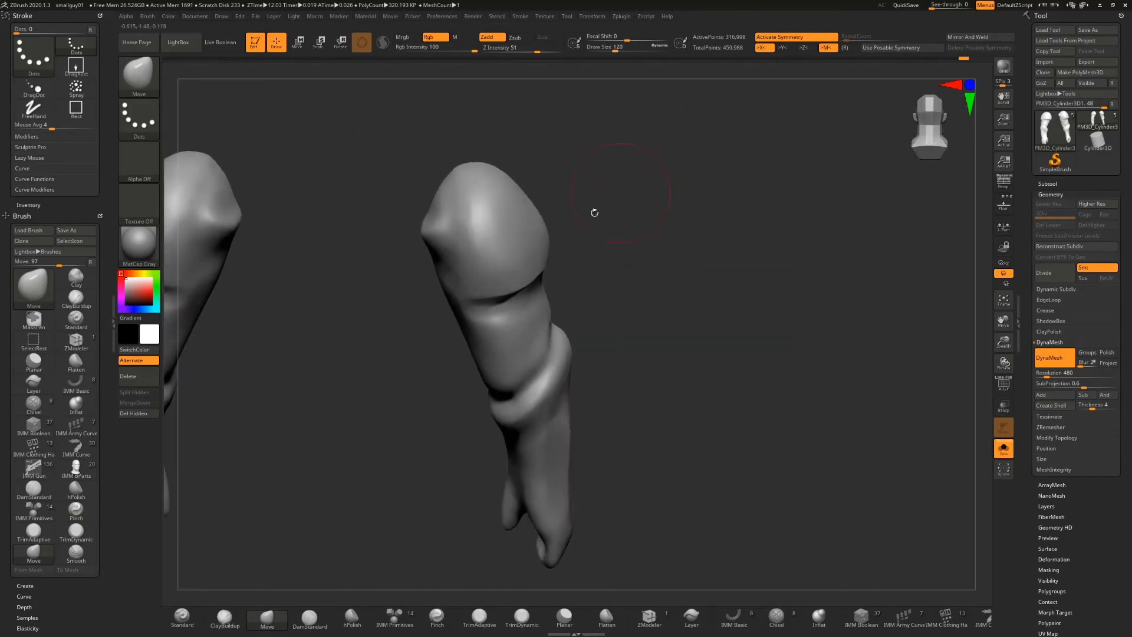
key("shift")
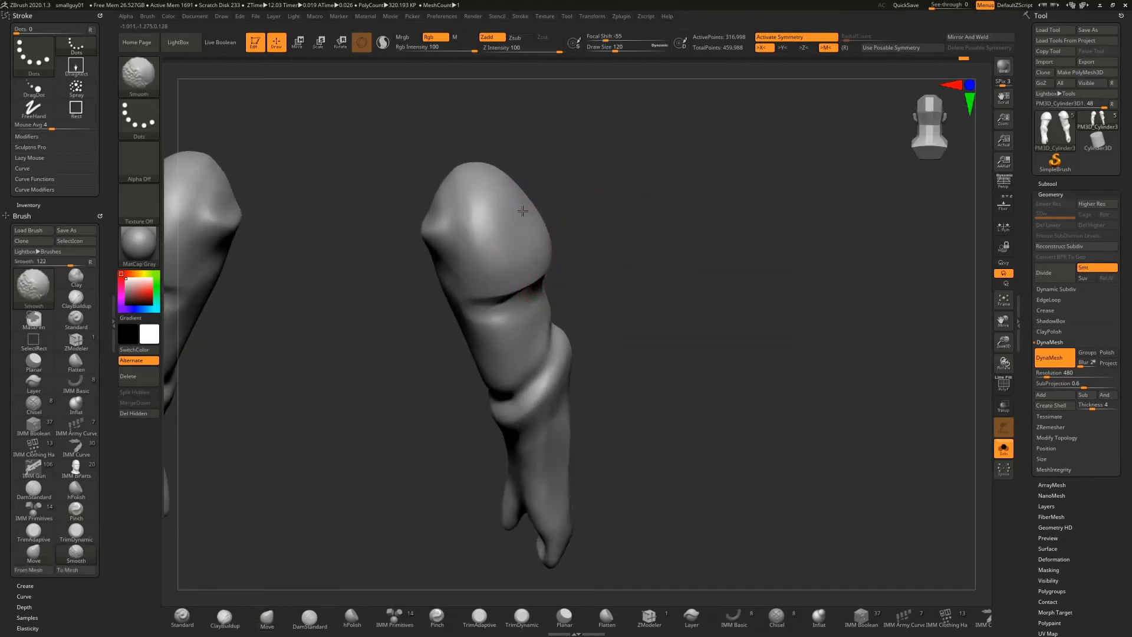
left_click_drag(571, 225, 592, 212, "shift")
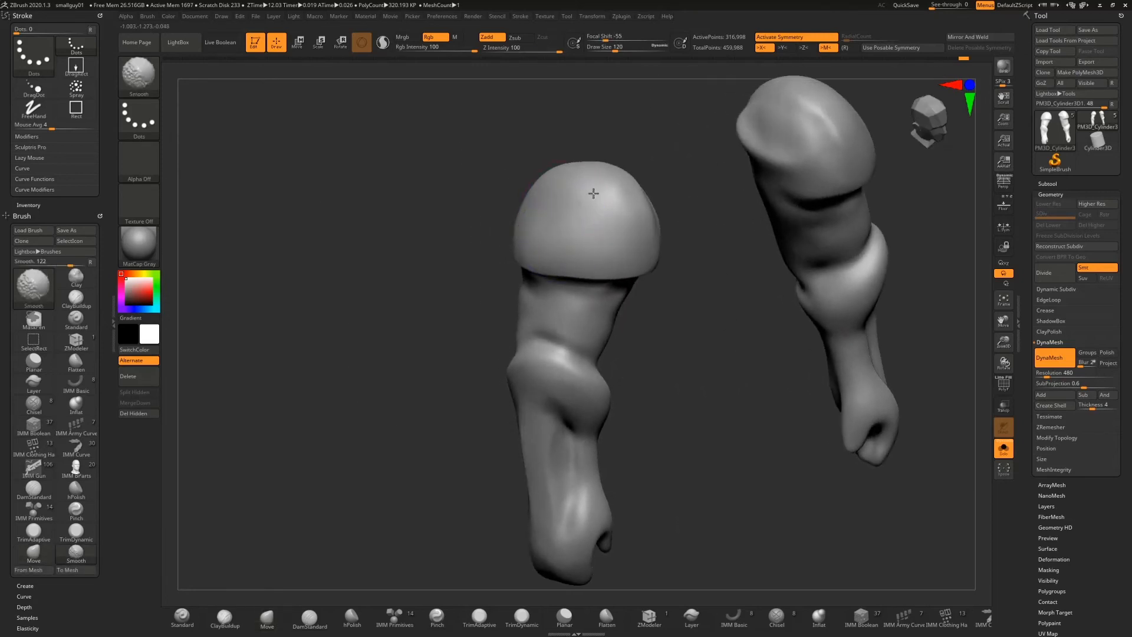
left_click_drag(739, 310, 710, 287, "shift")
key("shift")
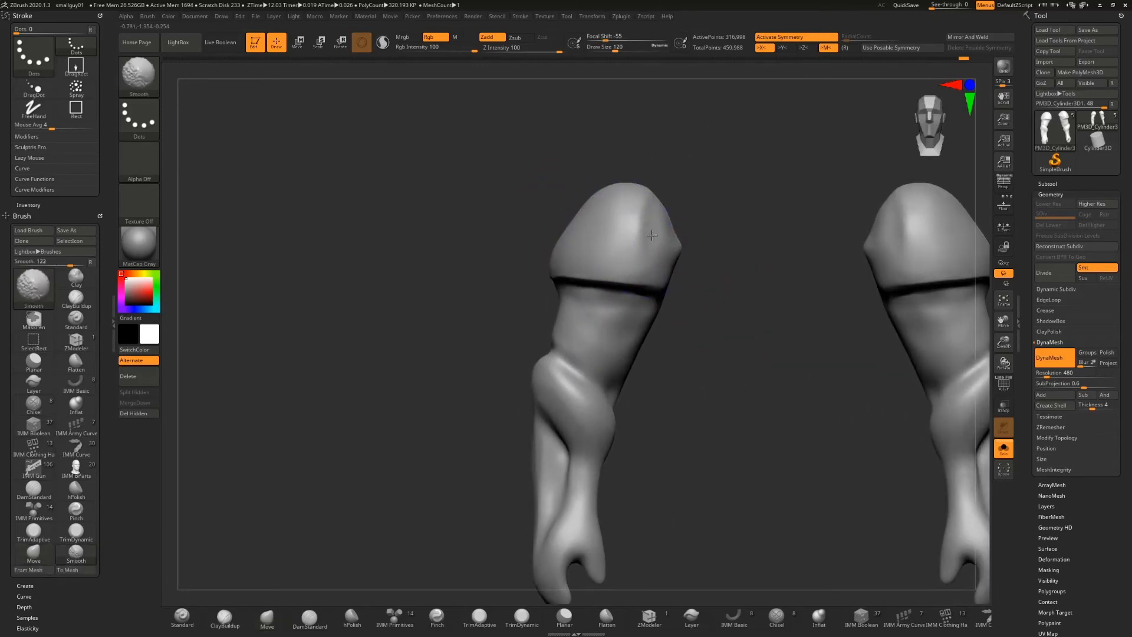
left_click_drag(708, 197, 415, 454)
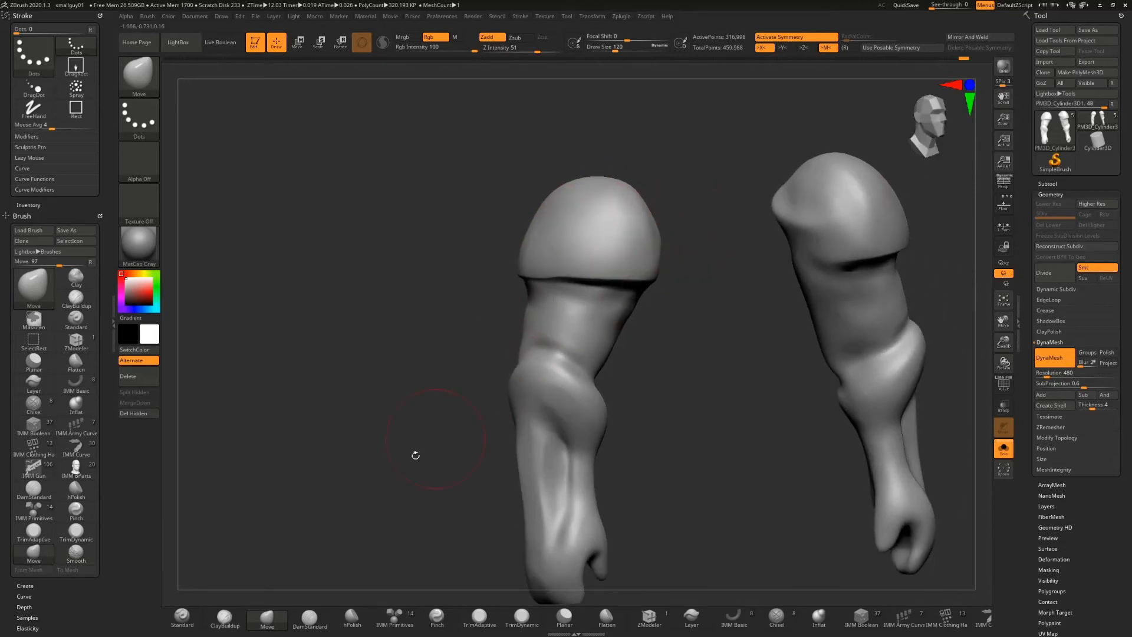
Step: Sculpt the first raised folds over the deltoid's front and outer side with the Standard brush at draw size 56 and Z Intensity 25
left_click(182, 616)
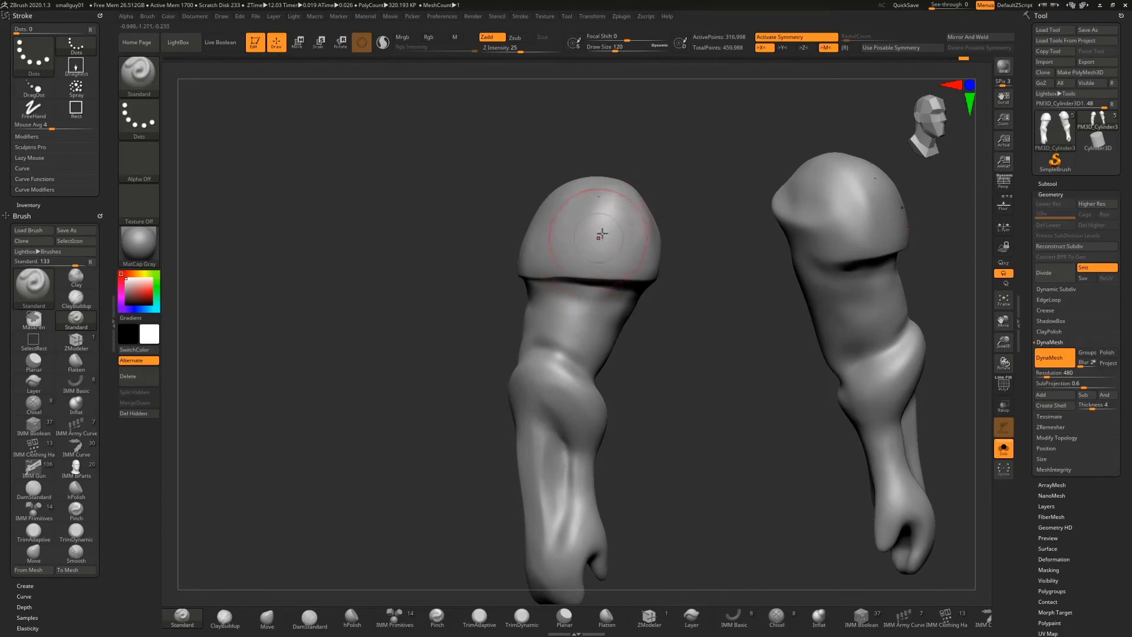
type("s56")
key("Return")
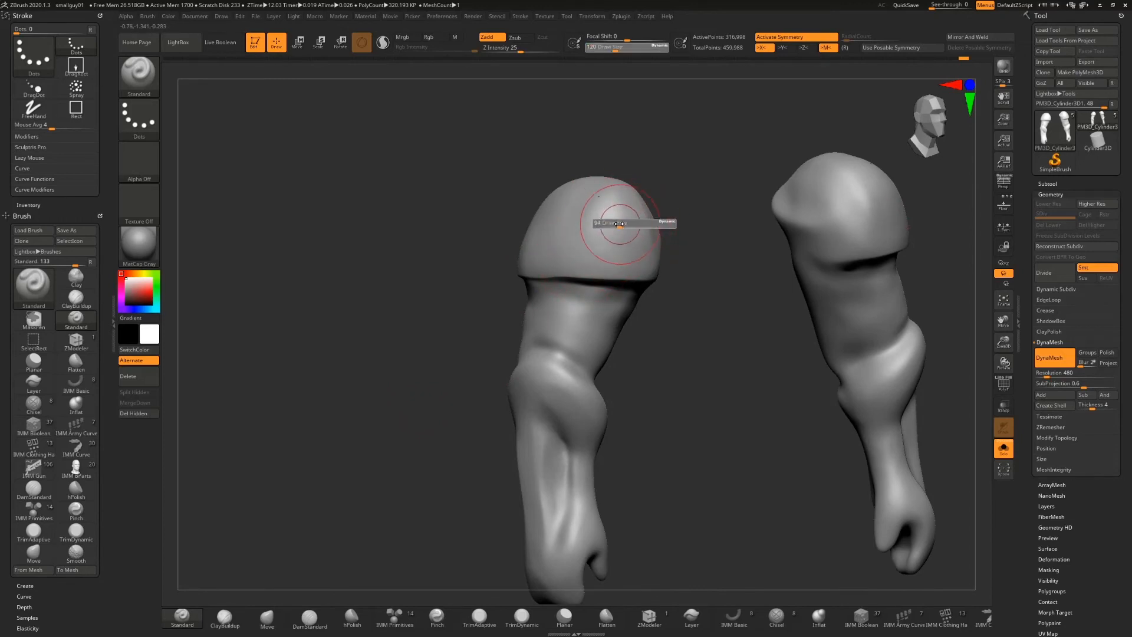
mouse_move(608, 197)
left_mouse_down()
mouse_move(585, 261)
mouse_move(607, 276)
left_mouse_up()
mouse_move(706, 224)
left_mouse_down()
mouse_move(710, 187)
mouse_move(758, 177)
left_mouse_up()
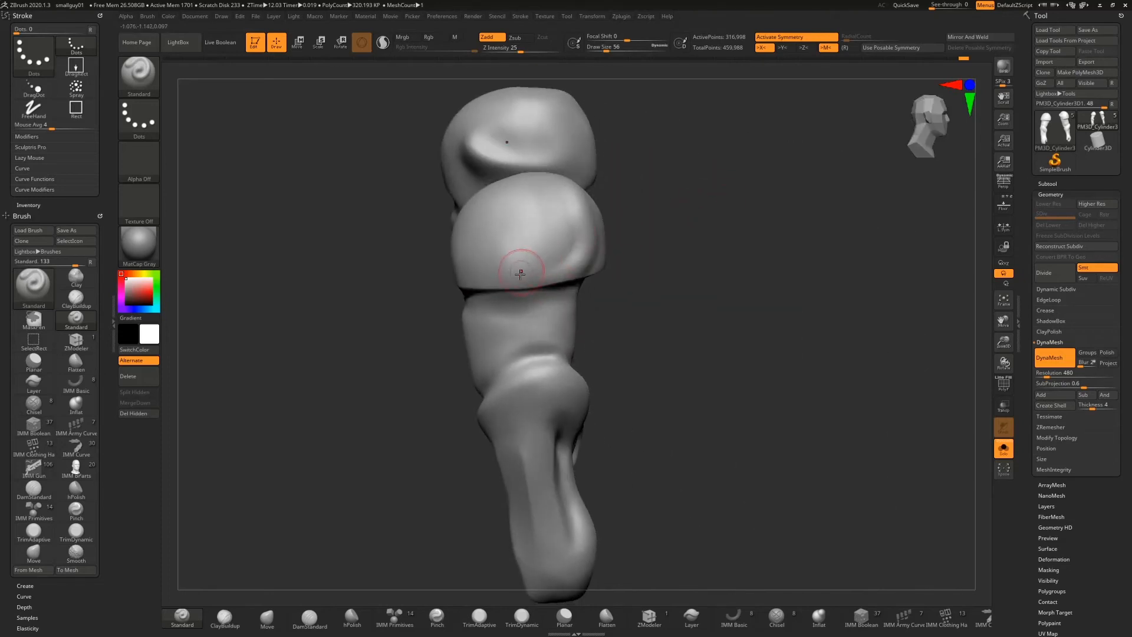
mouse_move(520, 274)
left_mouse_down()
mouse_move(582, 258)
mouse_move(590, 225)
mouse_move(559, 178)
left_mouse_up()
left_click_drag(712, 261, 605, 212)
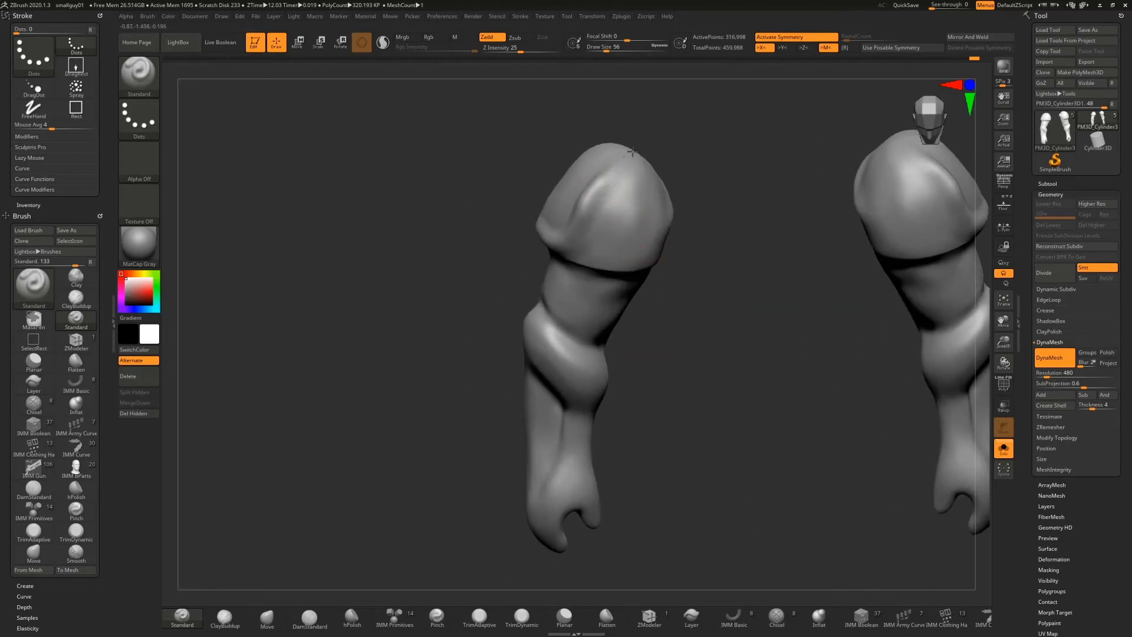
left_click_drag(623, 173, 581, 220)
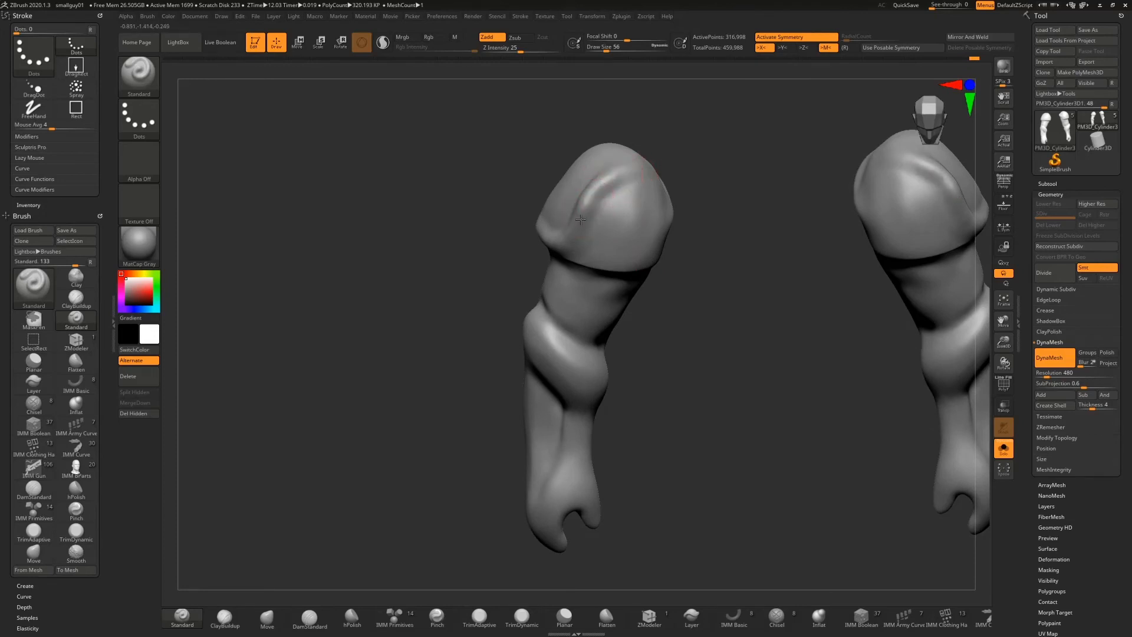
Step: Add further lengthwise folds down the deltoid's front with the Standard brush, softening the surface between them
mouse_move(708, 195)
left_mouse_down()
mouse_move(741, 171)
mouse_move(524, 263)
left_mouse_up()
key("shift")
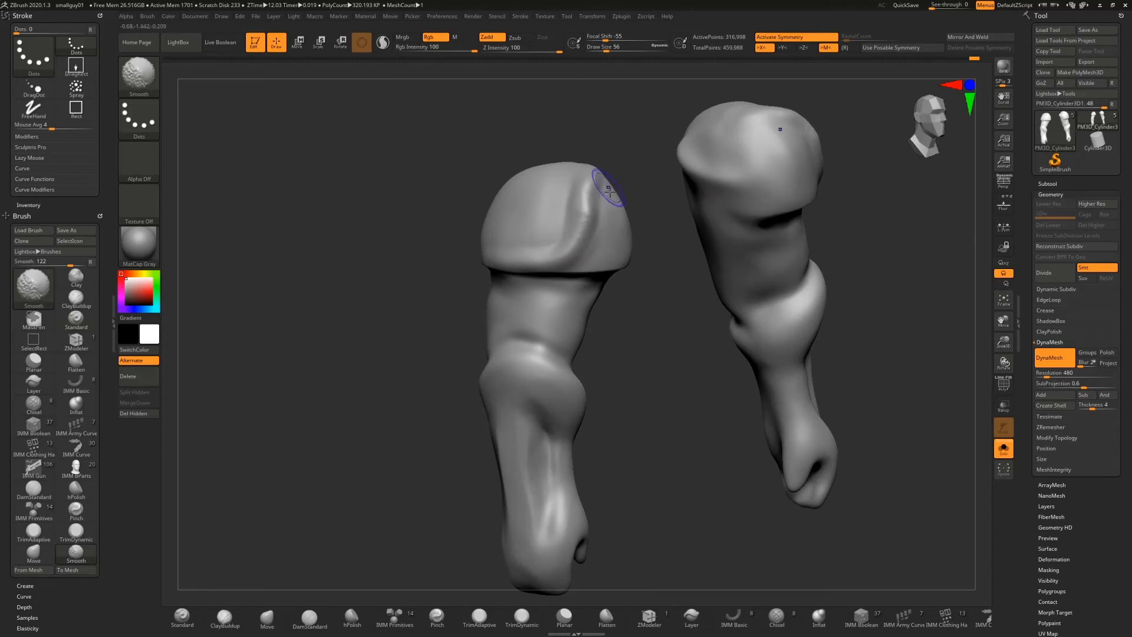
mouse_move(664, 265)
left_mouse_down()
mouse_move(677, 273)
mouse_move(725, 248)
left_mouse_up()
left_click_drag(627, 193, 582, 267)
mouse_move(628, 208)
left_mouse_down()
mouse_move(589, 259)
mouse_move(607, 262)
left_mouse_up()
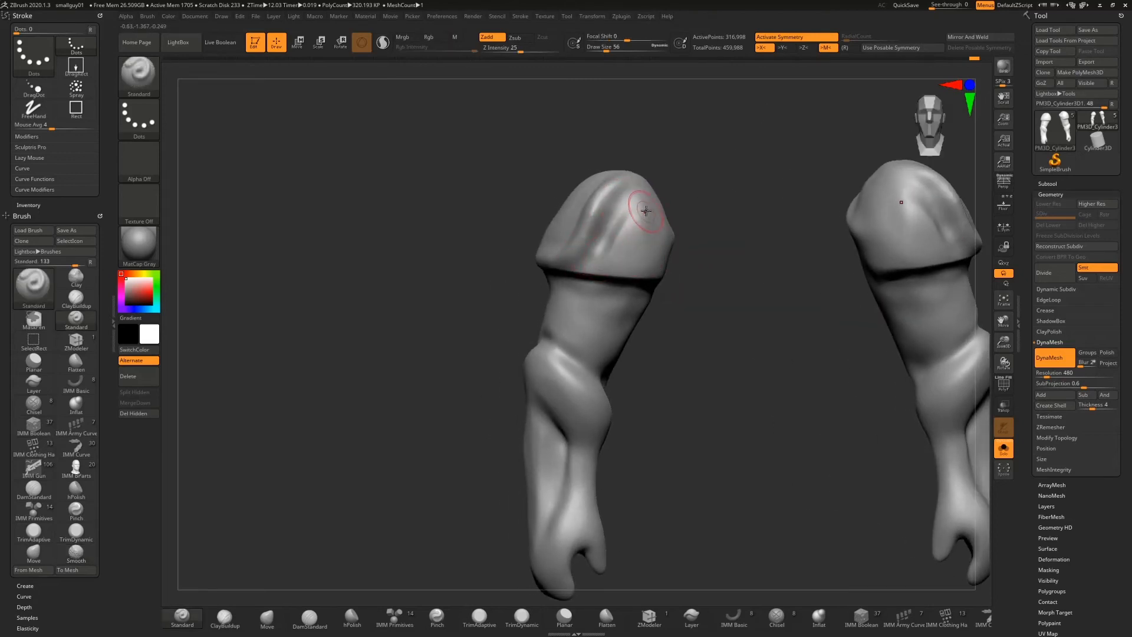
mouse_move(643, 190)
left_mouse_down()
mouse_move(610, 259)
mouse_move(591, 263)
mouse_move(630, 224)
left_mouse_up()
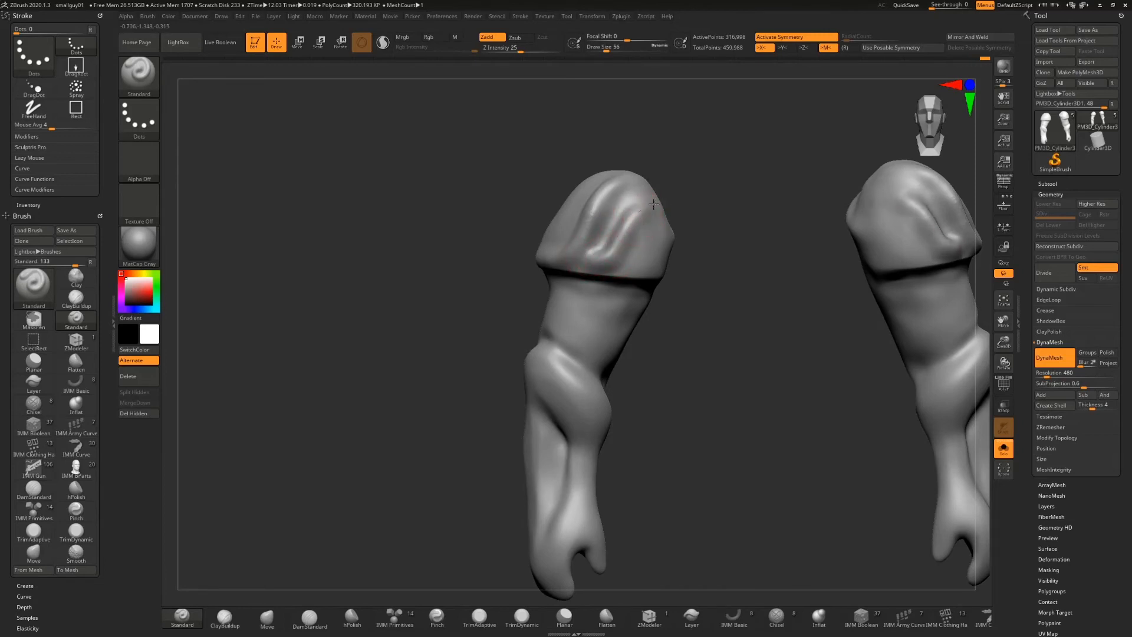
Step: Smooth the new deltoid folds and remesh the arms with DynaMesh at resolution 480
key("shift")
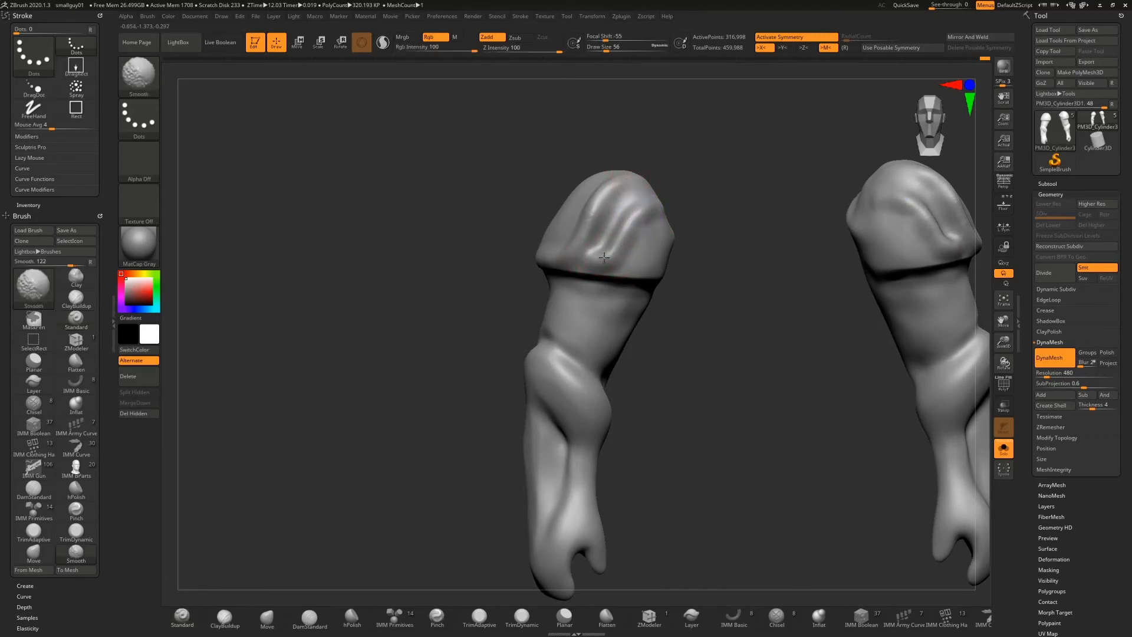
left_click_drag(598, 212, 582, 235, "shift")
left_click_drag(730, 167, 821, 253, "ctrl")
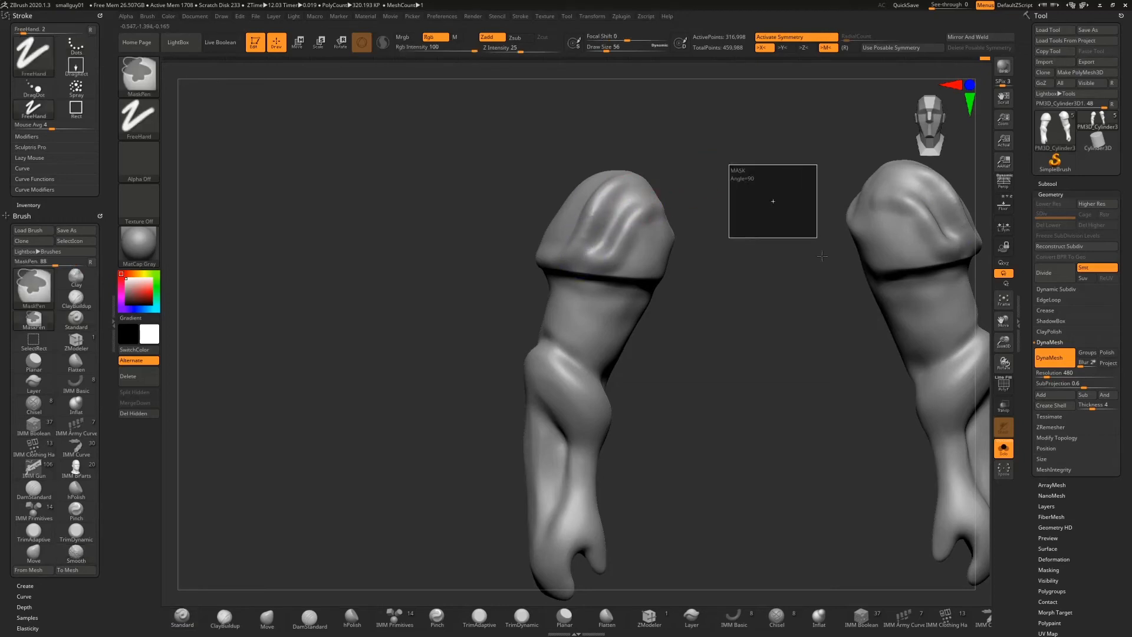
Step: Extend the folds toward the deltoid's inner front with the Standard brush, forming a curled bulge above the lower edge
key("shift")
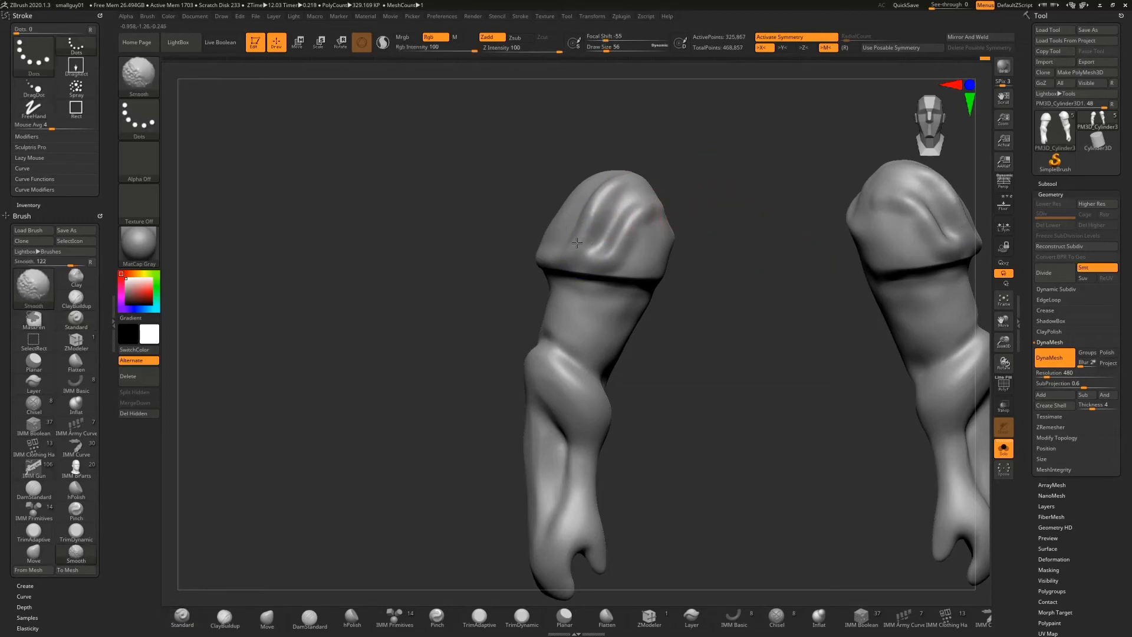
mouse_move(698, 184)
left_mouse_down()
mouse_move(586, 248)
mouse_move(594, 192)
mouse_move(598, 227)
left_mouse_up()
mouse_move(667, 198)
left_mouse_down()
mouse_move(610, 205)
mouse_move(609, 189)
mouse_move(585, 232)
mouse_move(634, 239)
mouse_move(617, 259)
mouse_move(651, 245)
left_mouse_up()
key("shift")
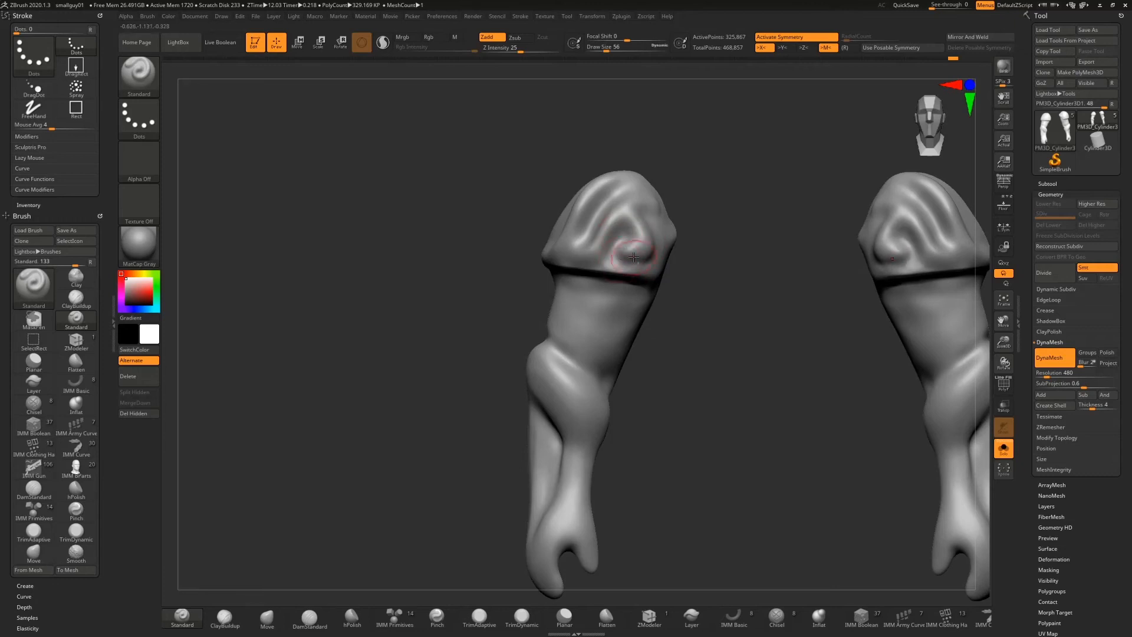
Step: Flatten the folds and the curled bulge on the deltoid's inner front with the hPolish brush at draw size 56 and Z Intensity 37
left_click_drag(442, 566, 307, 589)
left_click(352, 617)
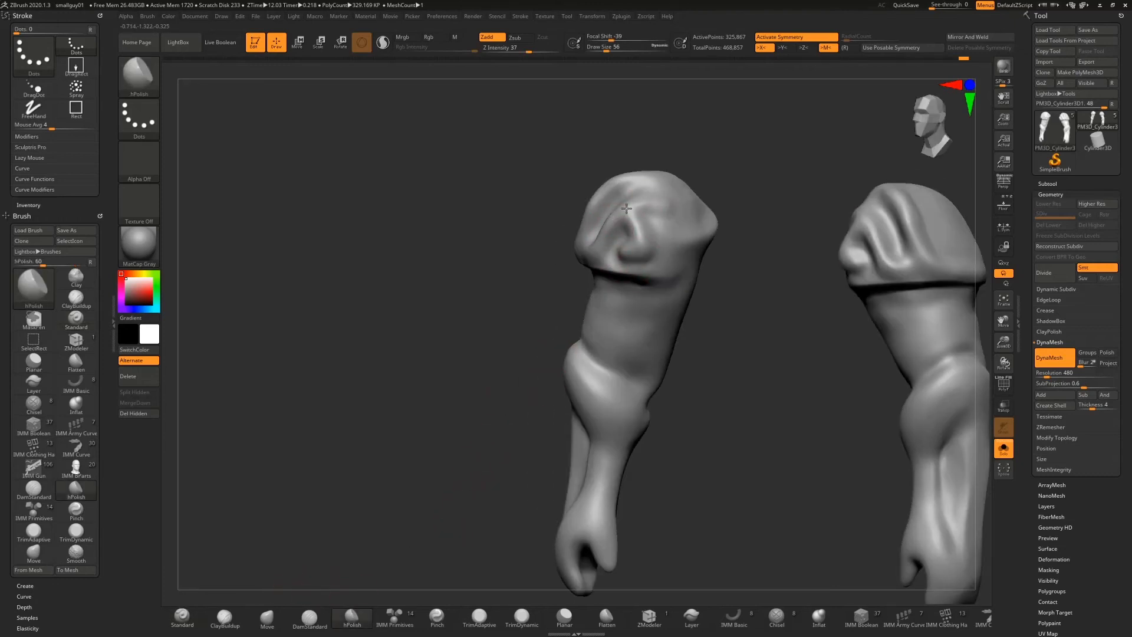
mouse_move(641, 235)
left_mouse_down()
mouse_move(632, 241)
mouse_move(631, 233)
left_mouse_up()
mouse_move(734, 187)
left_mouse_down()
mouse_move(747, 158)
mouse_move(773, 162)
left_mouse_up()
mouse_move(609, 216)
left_mouse_down()
mouse_move(567, 255)
mouse_move(609, 193)
mouse_move(595, 221)
left_mouse_up()
mouse_move(686, 184)
left_mouse_down()
mouse_move(690, 197)
mouse_move(597, 242)
mouse_move(575, 197)
left_mouse_up()
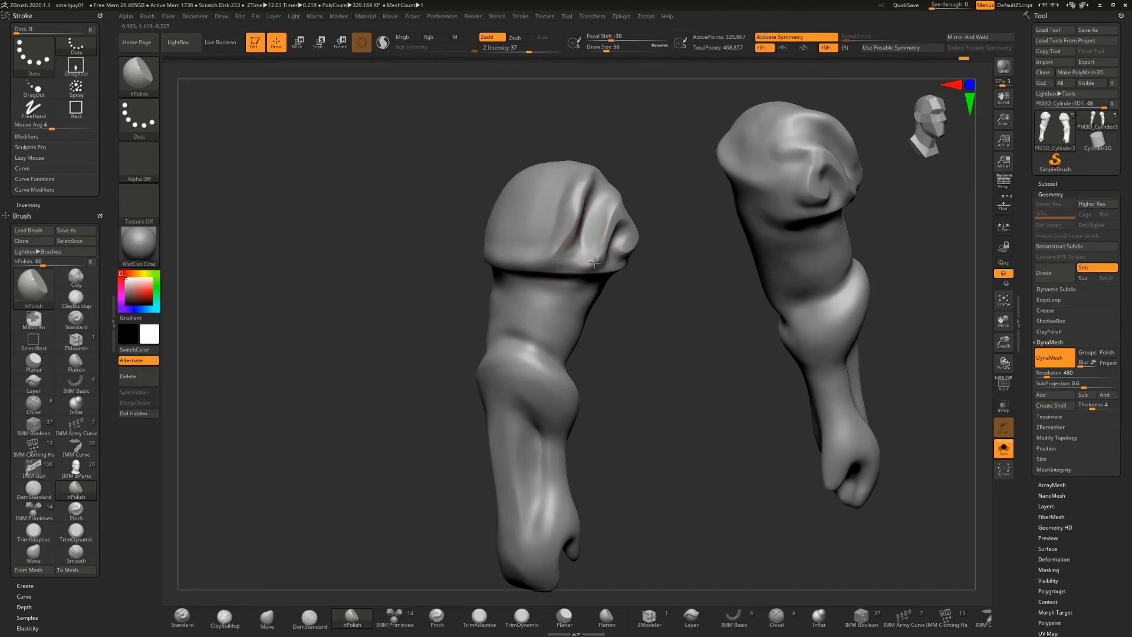
Step: Refine the curled fold's contour with light smoothing and more hPolish strokes, checking it from the front and outer side
key("shift")
right_click_drag(581, 237, 592, 208)
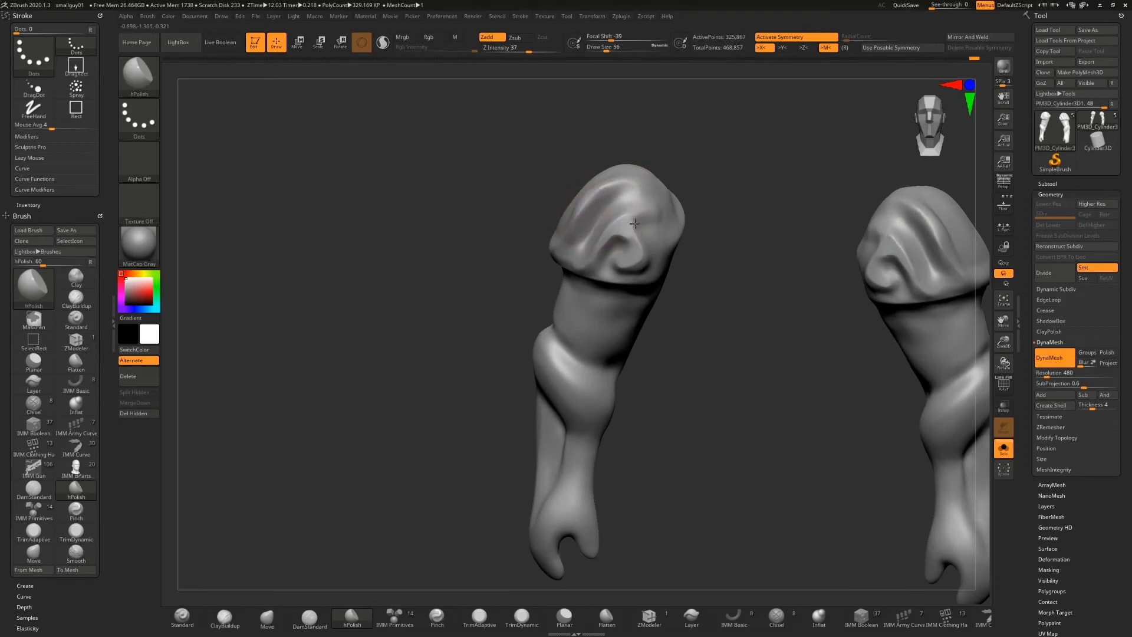
left_click_drag(631, 220, 646, 249)
right_click_drag(680, 236, 620, 240)
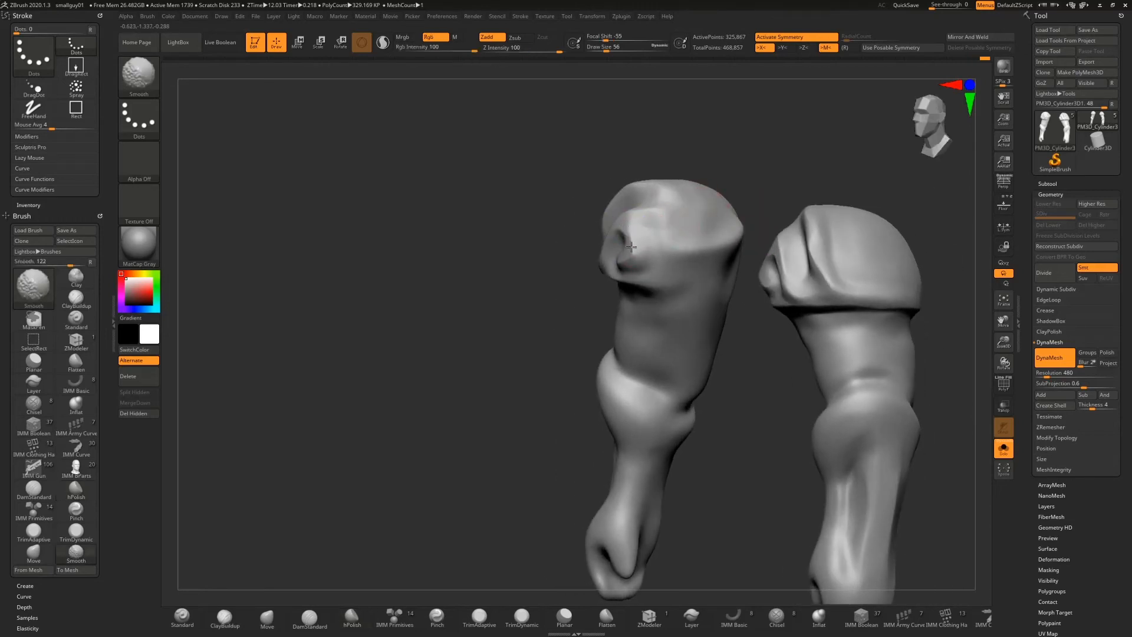
right_click_drag(660, 189, 556, 253)
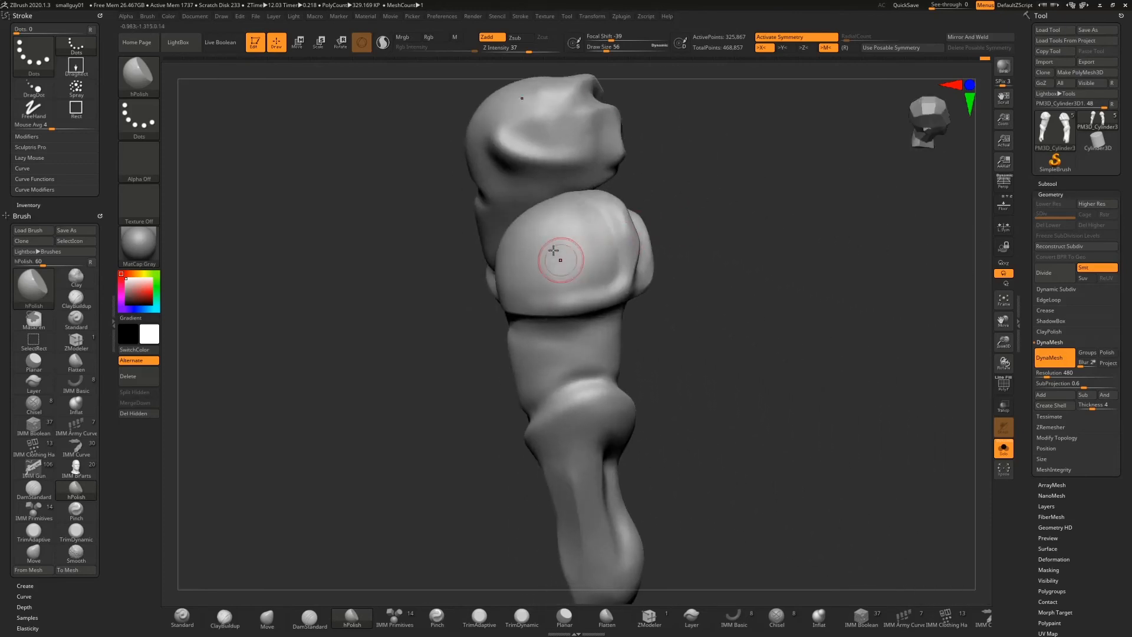
Step: Build a diagonal fold and a rounded bump on the deltoid's outer side with the Standard brush at draw size 56, smoothing lightly
left_click(267, 617)
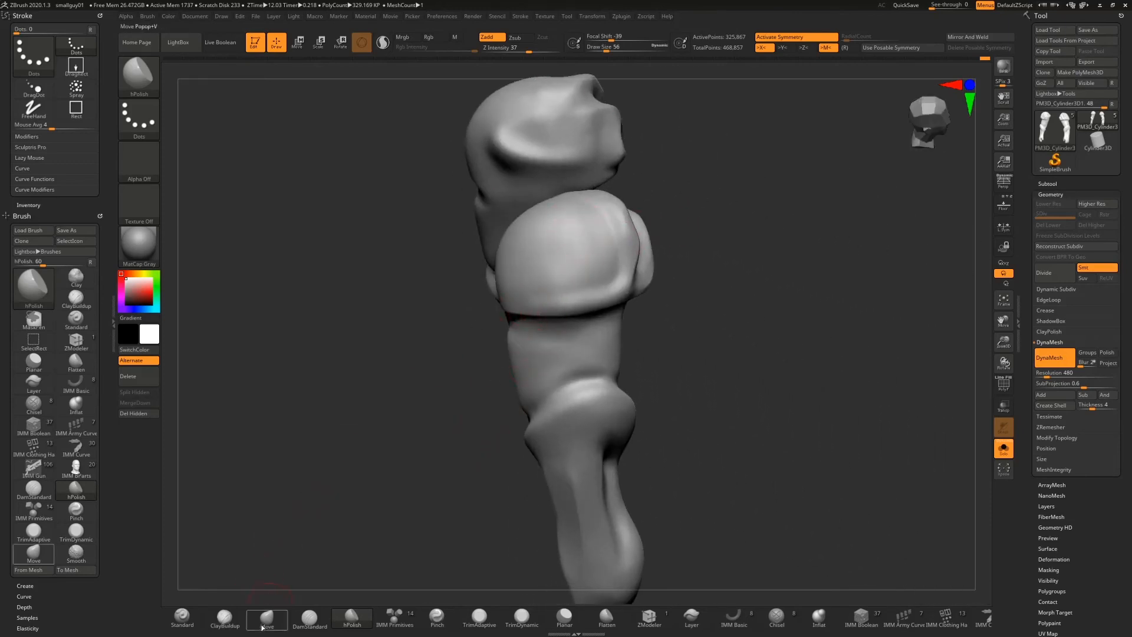
left_click(183, 617)
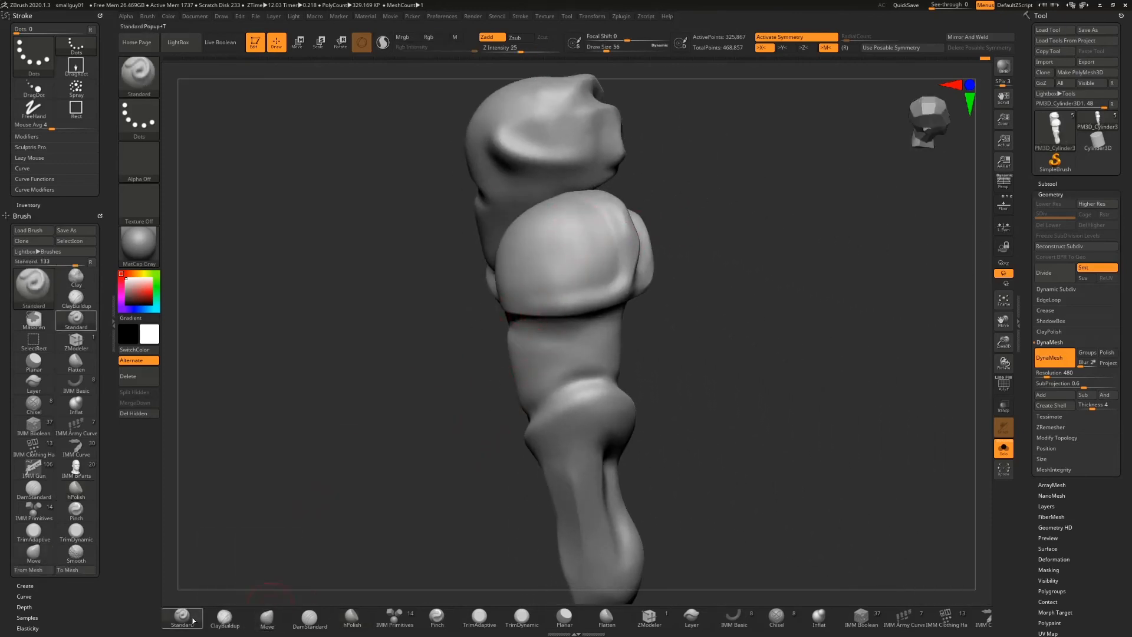
mouse_move(541, 281)
left_mouse_down()
mouse_move(581, 223)
mouse_move(613, 242)
mouse_move(607, 219)
mouse_move(586, 226)
left_mouse_up()
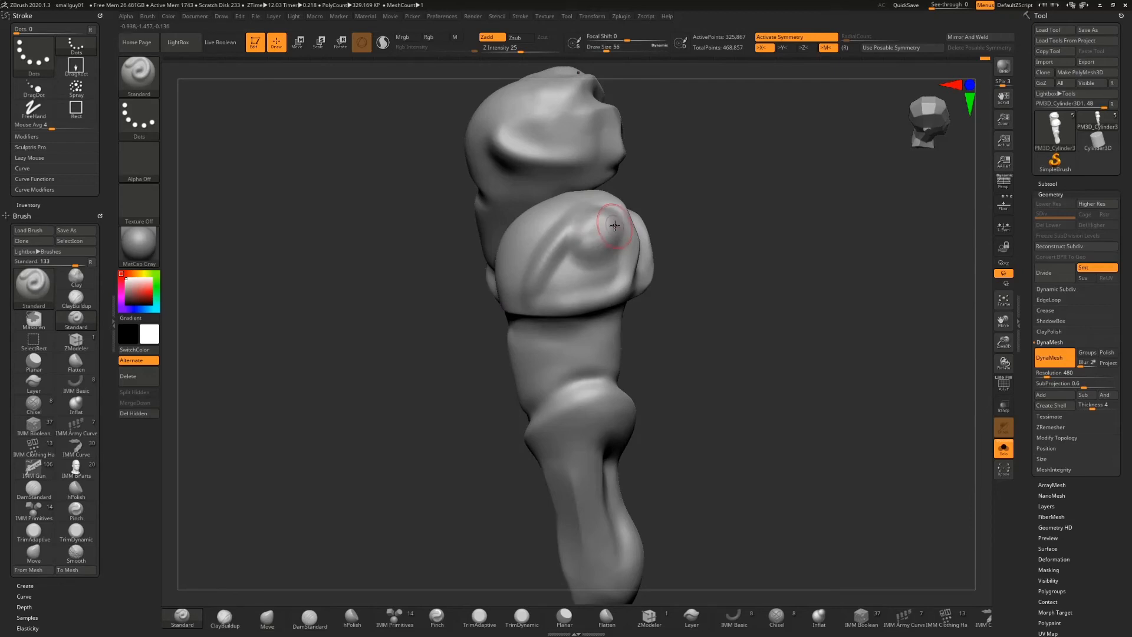
mouse_move(761, 230)
left_mouse_down()
mouse_move(705, 155)
mouse_move(731, 186)
left_mouse_up()
left_click_drag(590, 229, 593, 225, "shift")
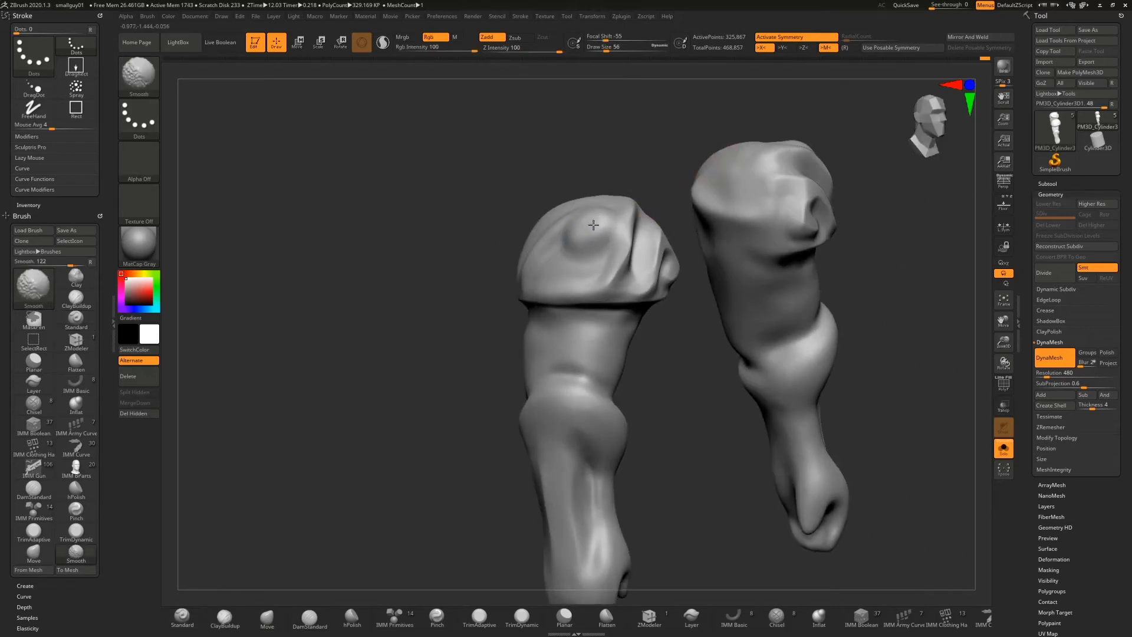
Step: Raise and carve additional folds down the deltoid's outer side to its lower rim, smoothing the transitions between them
mouse_move(564, 185)
left_mouse_down()
mouse_move(560, 249)
mouse_move(540, 279)
mouse_move(607, 269)
mouse_move(555, 277)
left_mouse_up()
mouse_move(649, 172)
left_mouse_down("shift")
mouse_move(505, 256)
mouse_move(512, 293)
left_mouse_up("shift")
left_click_drag(518, 235, 512, 269, "alt")
mouse_move(499, 315)
left_mouse_down()
mouse_move(548, 303)
mouse_move(508, 328)
mouse_move(513, 317)
mouse_move(550, 311)
left_mouse_up()
mouse_move(654, 283)
left_mouse_down()
mouse_move(534, 304)
mouse_move(531, 328)
mouse_move(613, 321)
mouse_move(646, 303)
left_mouse_up()
left_click_drag(727, 255, 584, 345)
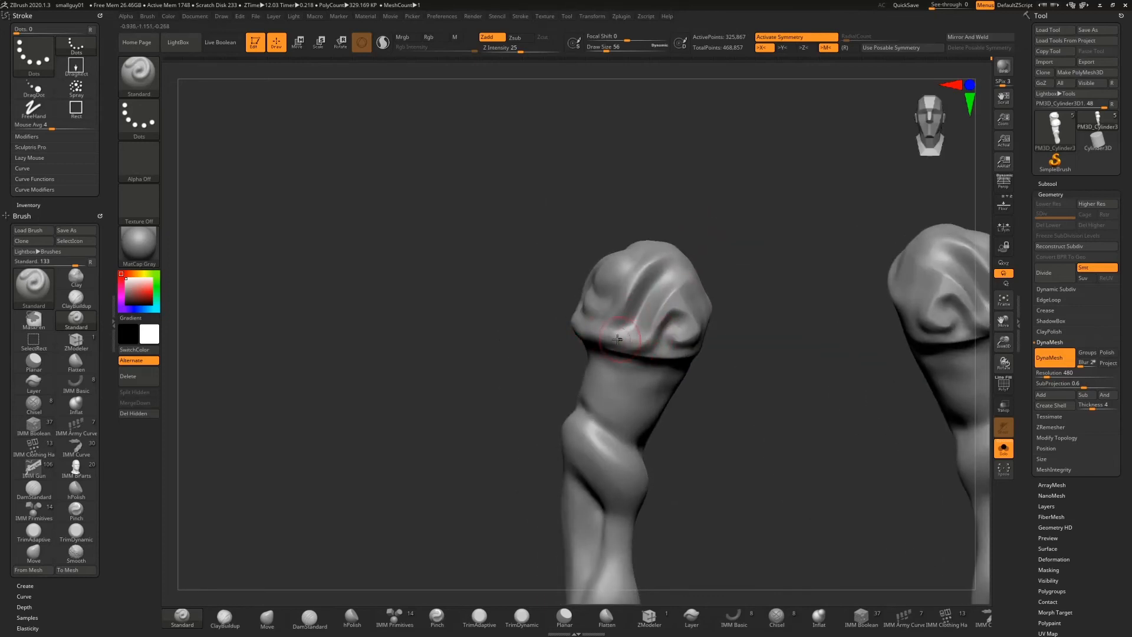
Step: Carve grooves between the folds on the deltoid's back and build up the neighbouring ridges with the Standard brush
left_click_drag(493, 250, 543, 265)
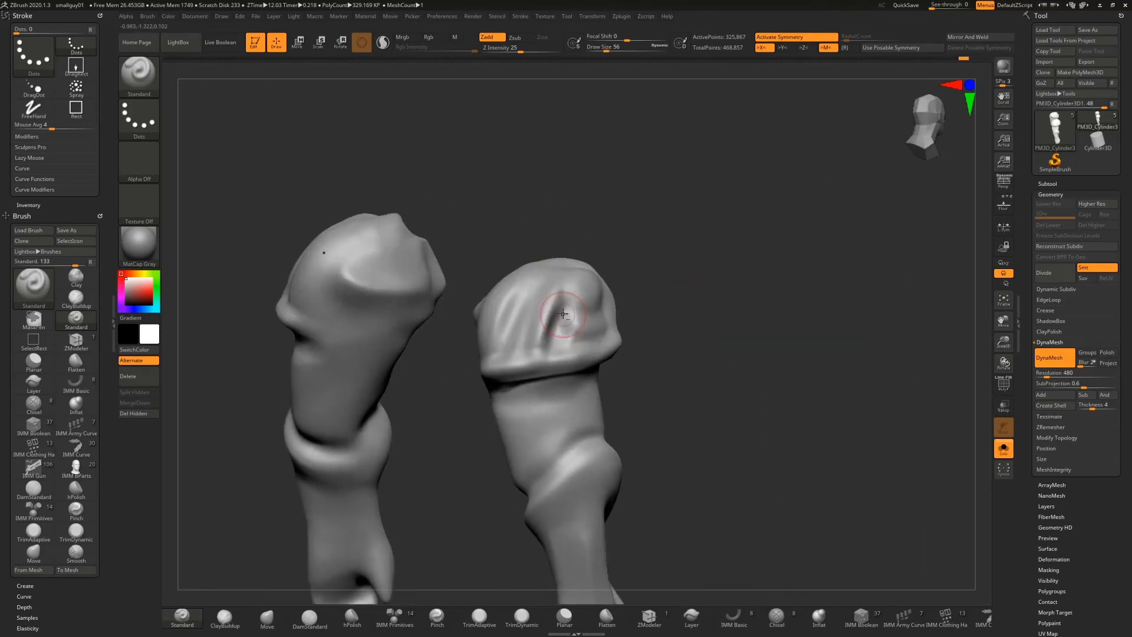
mouse_move(563, 314)
left_mouse_down("alt")
mouse_move(552, 341)
mouse_move(534, 285)
left_mouse_up("alt")
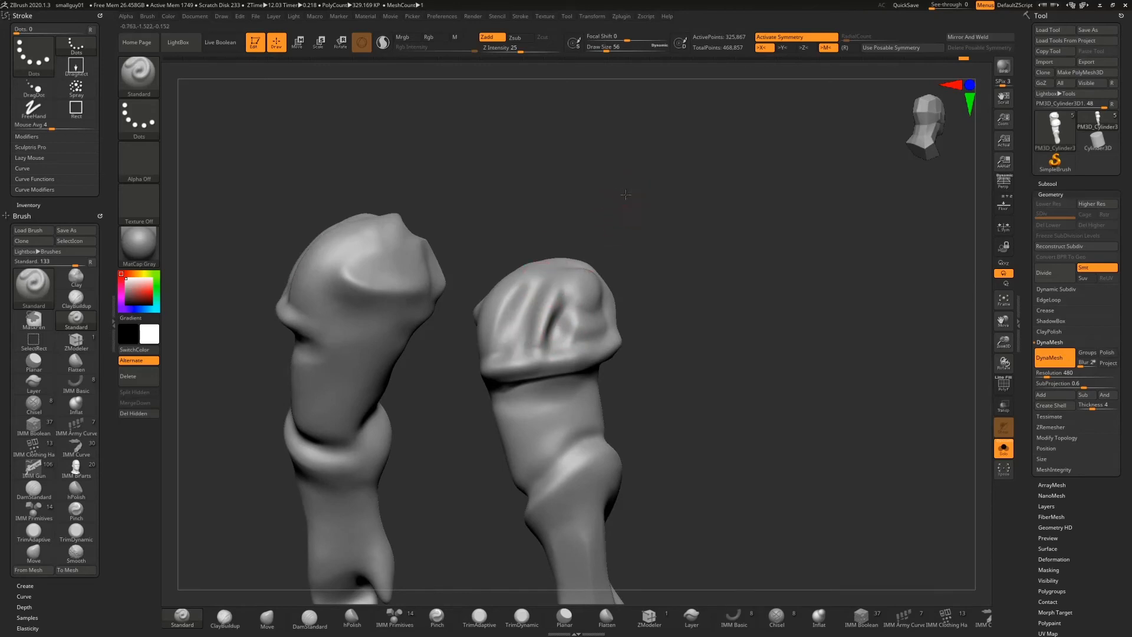
left_click_drag(625, 195, 531, 283)
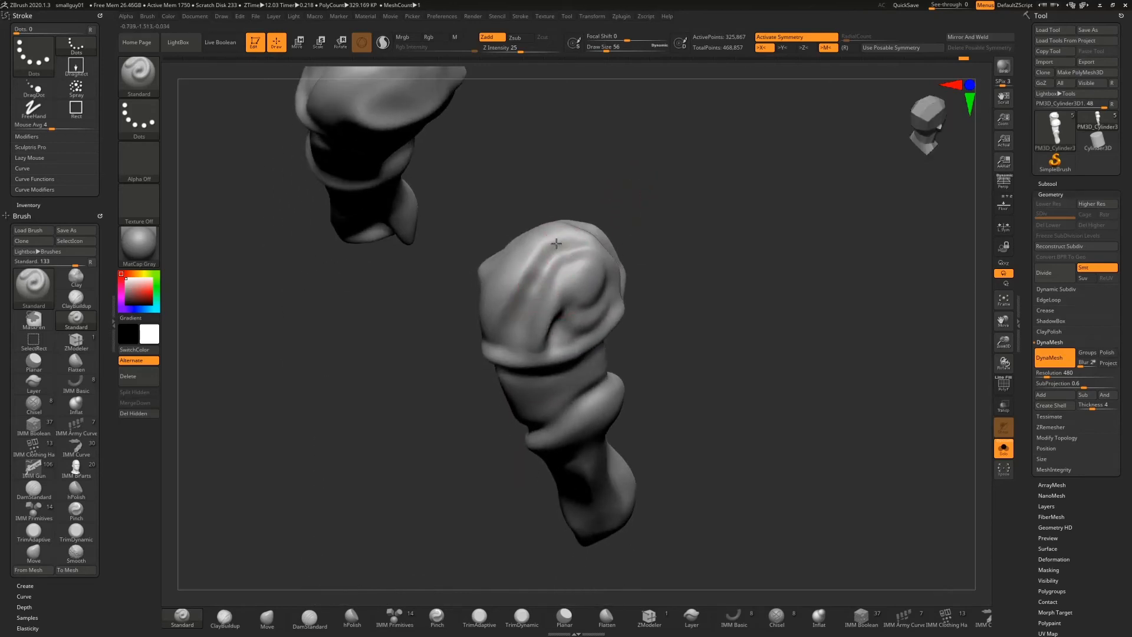
mouse_move(688, 221)
left_mouse_down()
mouse_move(530, 284)
mouse_move(535, 324)
left_mouse_up()
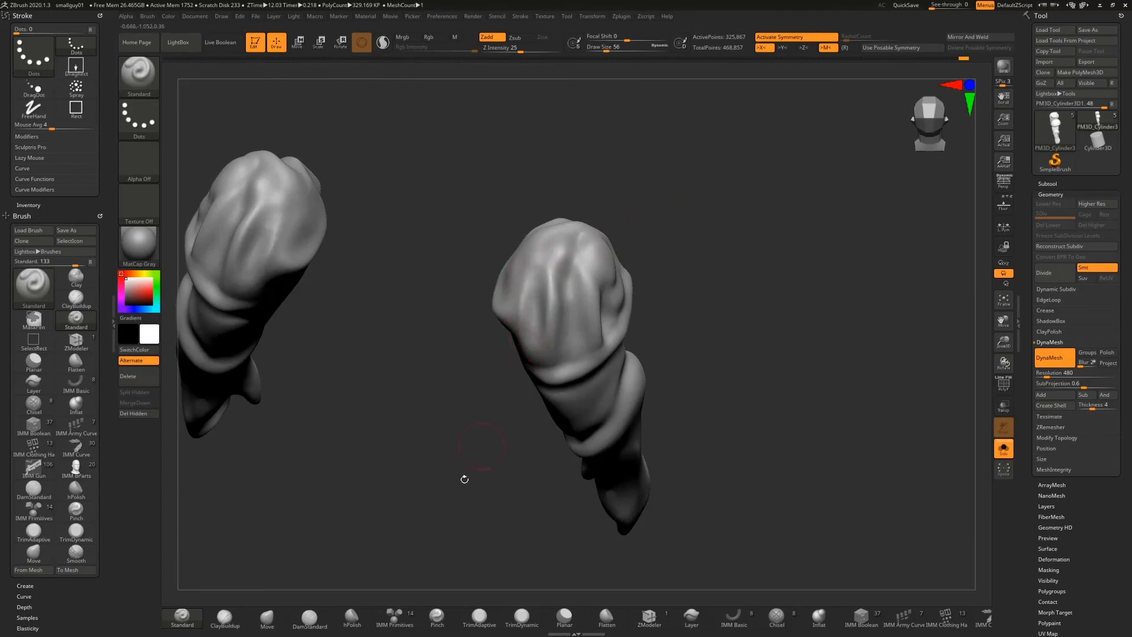
Step: Sharpen the grooves between the folds on the deltoid's back and outer side with the DamStandard brush at Z Intensity 14
left_click(310, 617)
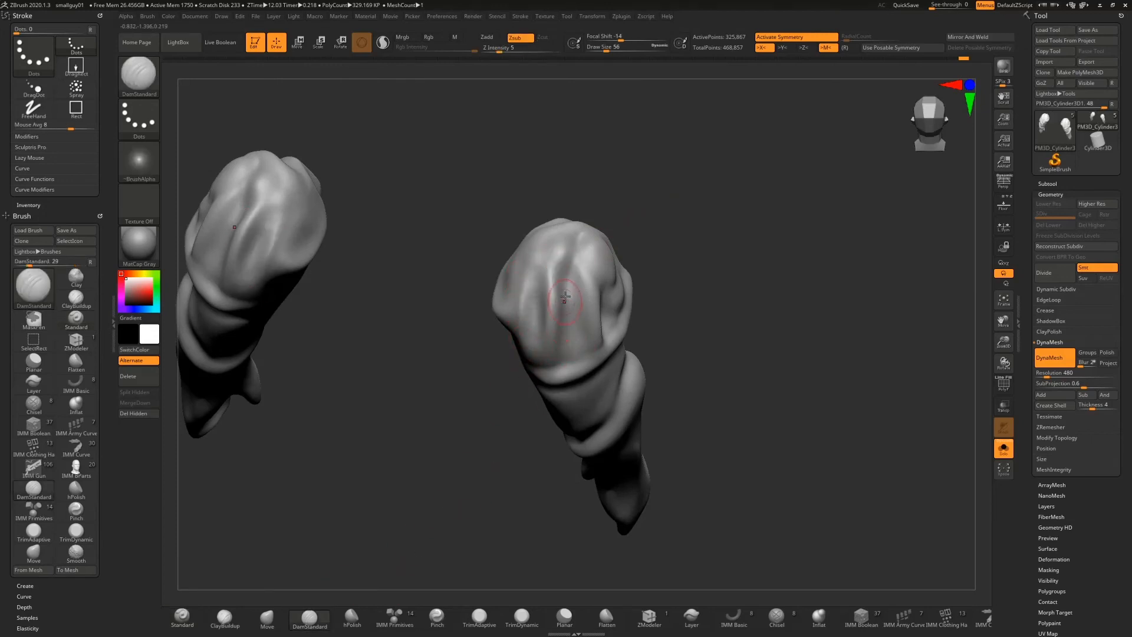
left_click_drag(500, 50, 511, 51)
left_click_drag(575, 252, 573, 286)
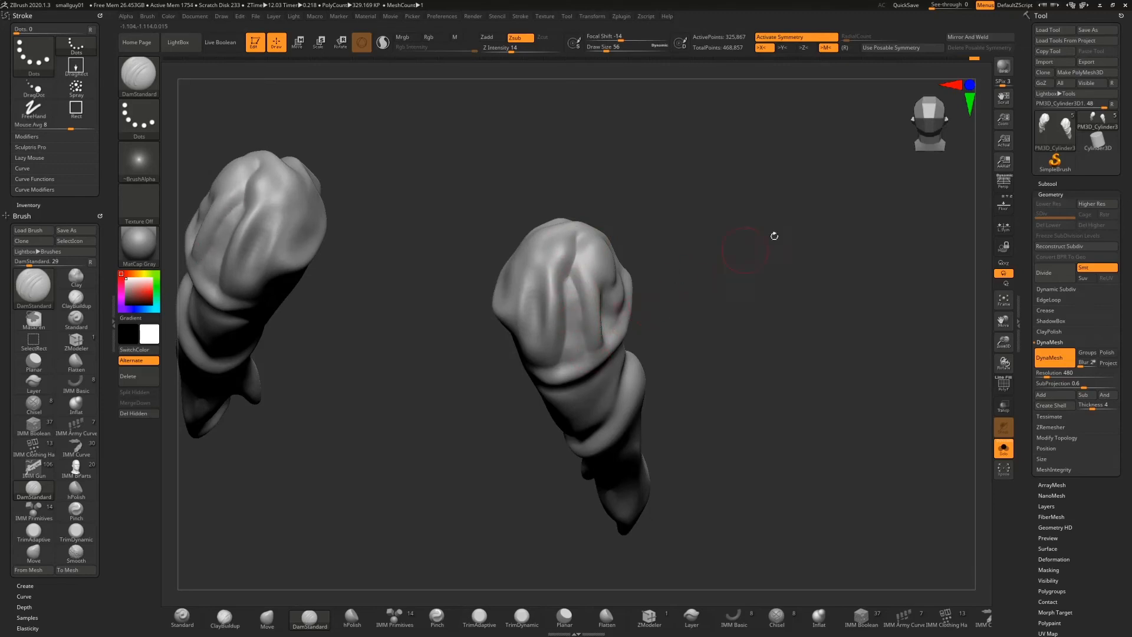
left_click_drag(775, 236, 784, 191)
left_click_drag(612, 321, 602, 331)
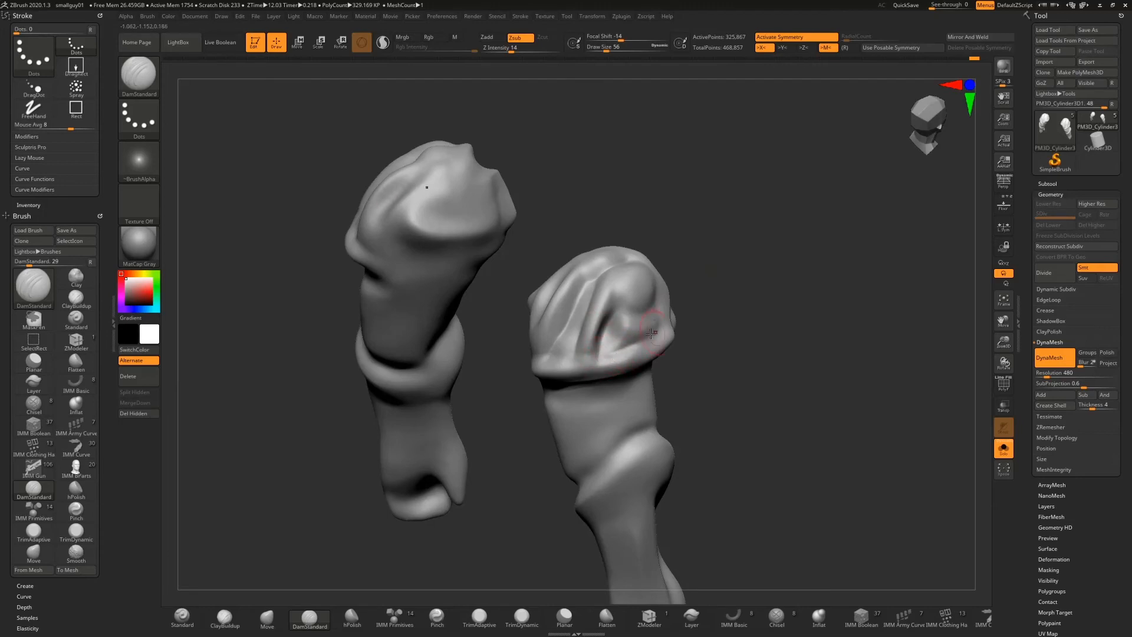
mouse_move(740, 298)
left_mouse_down()
mouse_move(643, 322)
mouse_move(682, 288)
mouse_move(671, 313)
mouse_move(669, 265)
mouse_move(677, 309)
mouse_move(638, 314)
mouse_move(632, 342)
left_mouse_up()
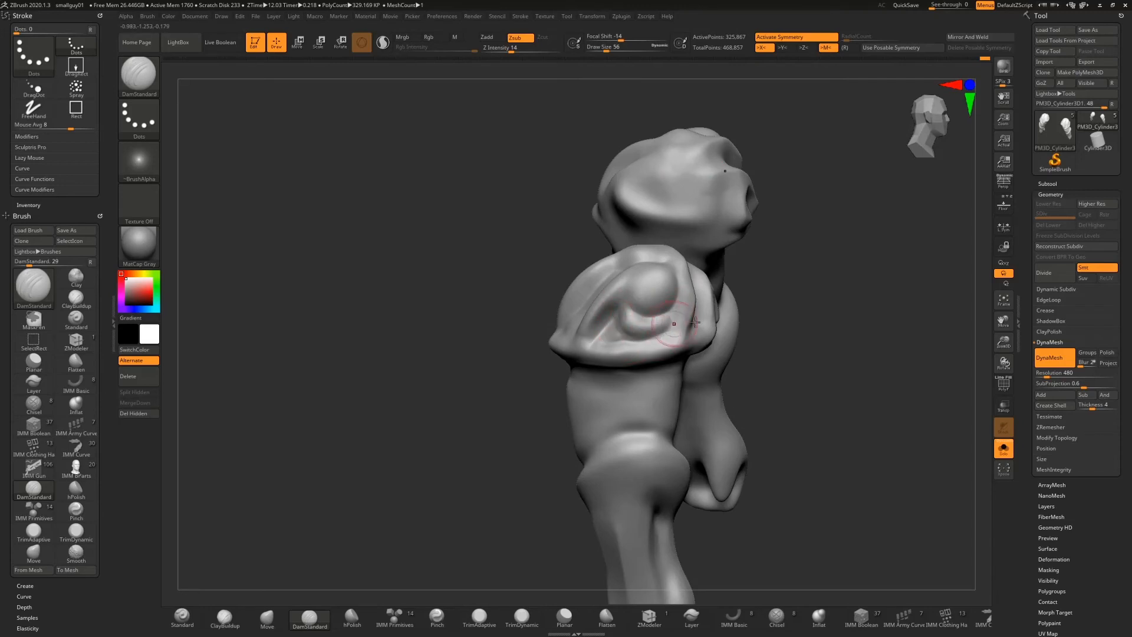
Step: Cut the diagonal groove between the outer rounded bump and the front fold deeper, smoothing its lower end lightly
left_click_drag(819, 250, 696, 306)
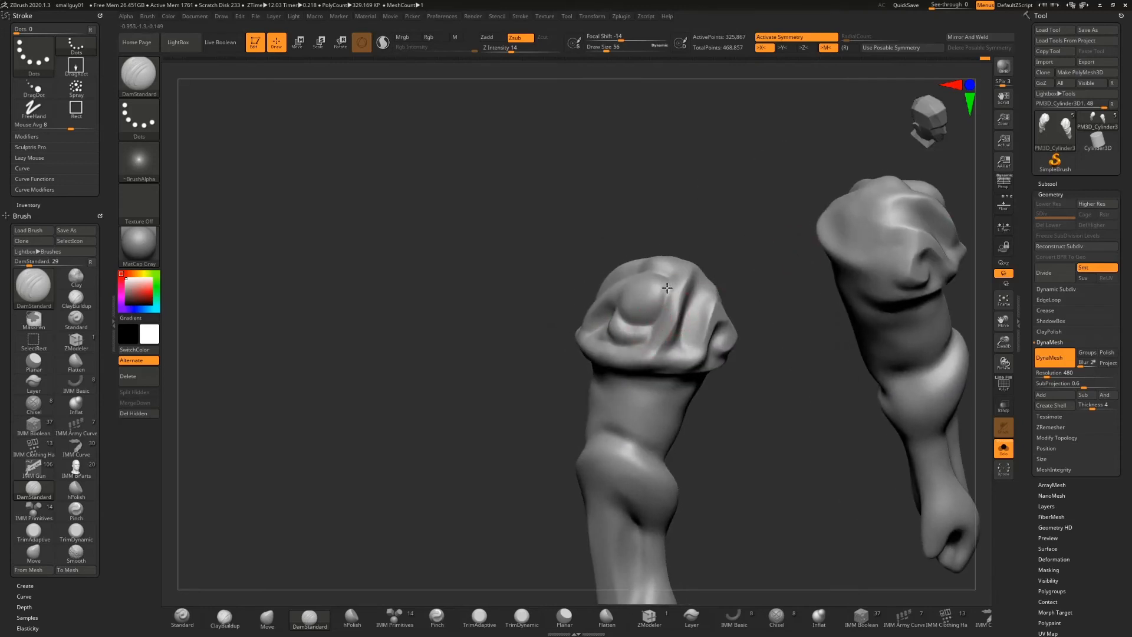
left_click_drag(664, 272, 670, 283)
left_click_drag(761, 275, 725, 300)
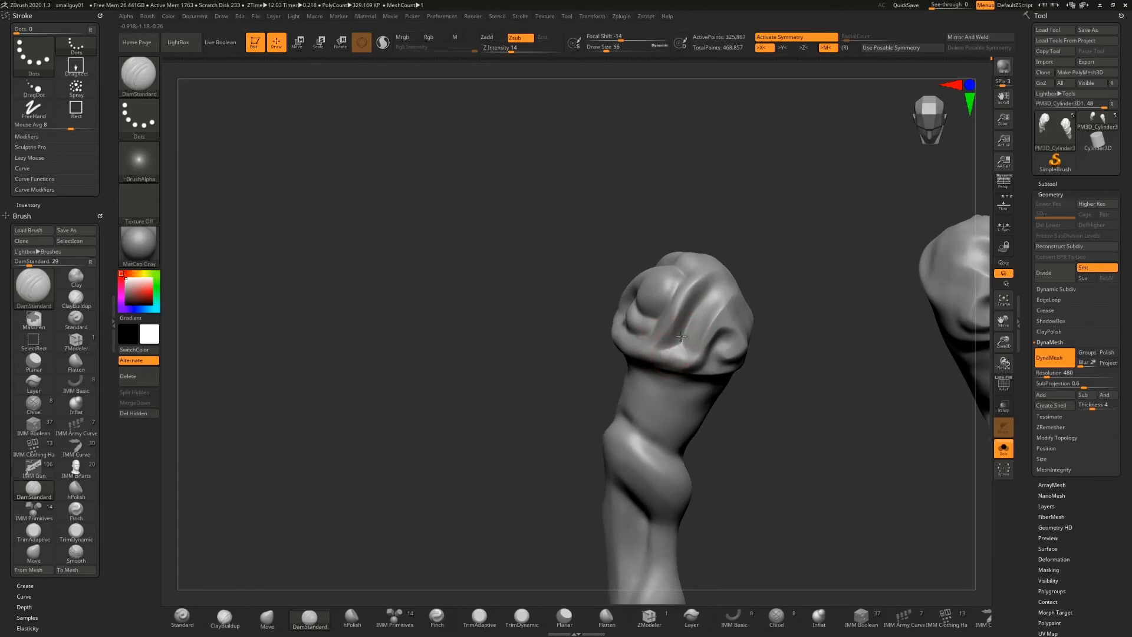
left_click_drag(682, 337, 721, 284)
mouse_move(671, 335)
left_mouse_down("shift")
mouse_move(689, 301)
mouse_move(673, 317)
left_mouse_up("shift")
Step: Carve the spiral of the curled fold at the deltoid's front and crease the surface around it with DamStandard
left_click_drag(776, 298, 712, 358)
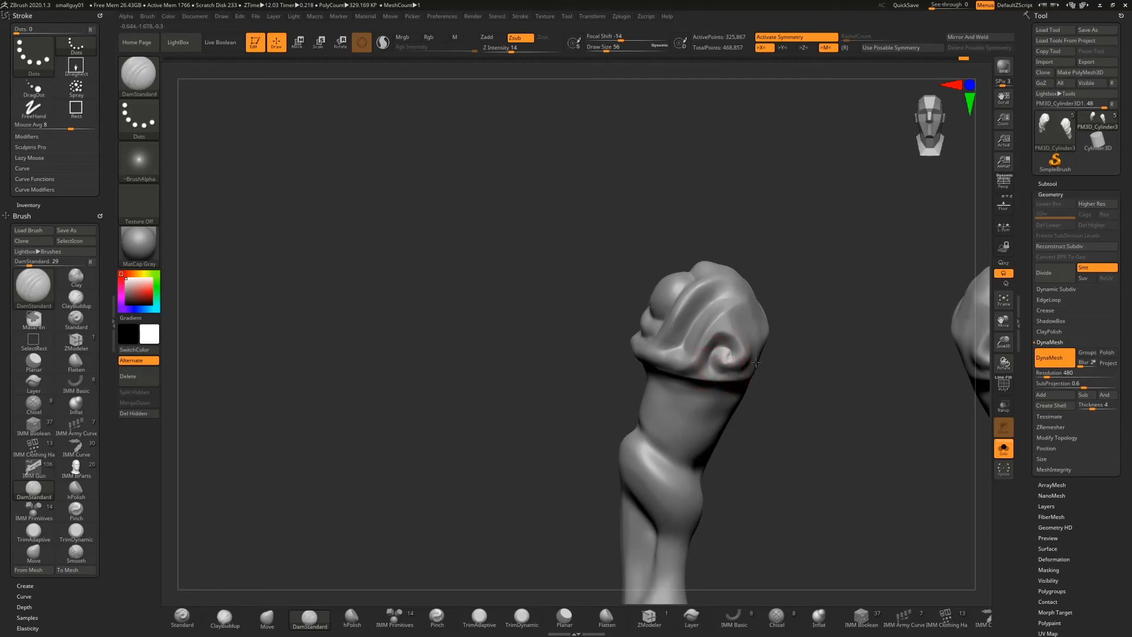
left_click_drag(756, 362, 747, 358)
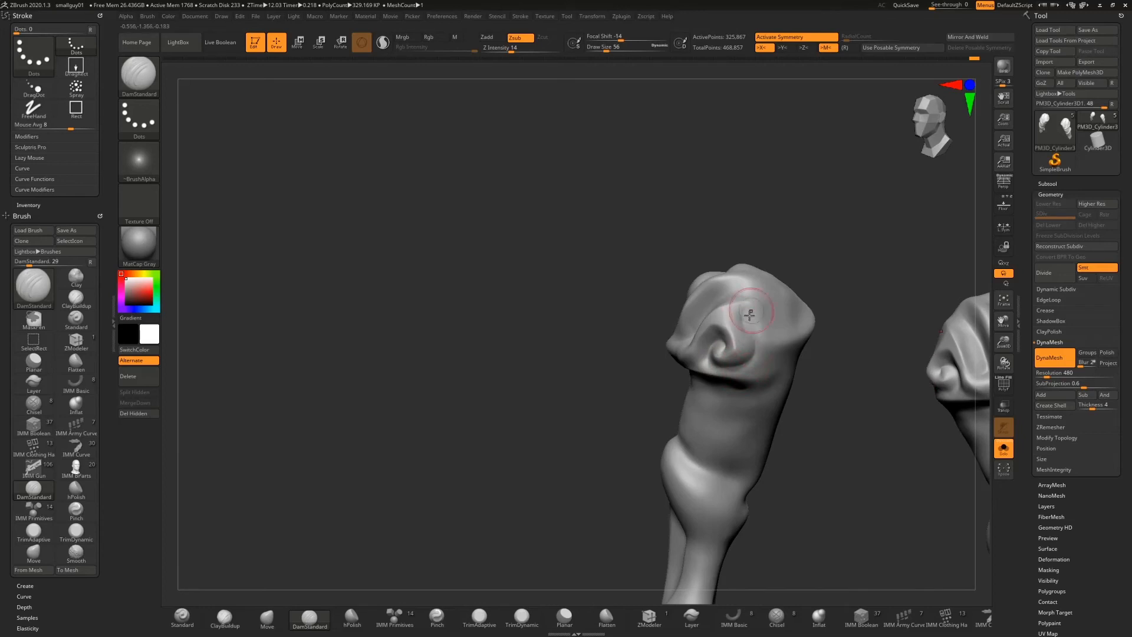
mouse_move(750, 309)
left_mouse_down()
mouse_move(744, 302)
mouse_move(755, 341)
left_mouse_up()
left_click_drag(787, 230, 839, 230)
left_click_drag(765, 245, 843, 248)
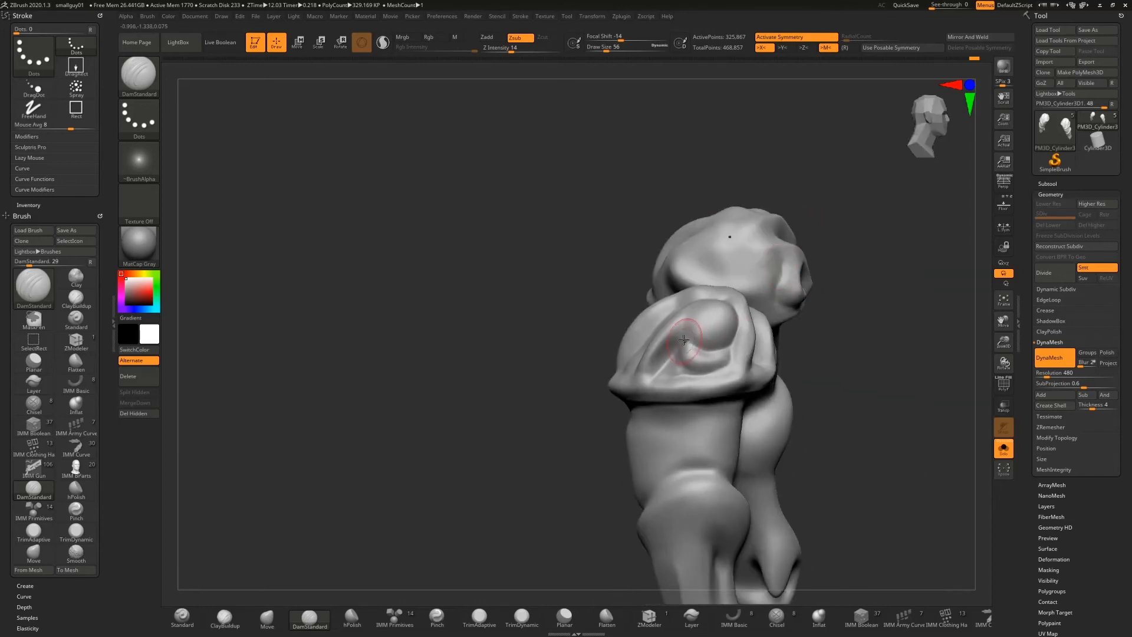
Step: Deepen the crevices around the outer rounded bump and the small fold beneath it
mouse_move(687, 345)
left_mouse_down()
mouse_move(735, 338)
mouse_move(726, 304)
left_mouse_up()
left_click_drag(670, 354, 684, 374)
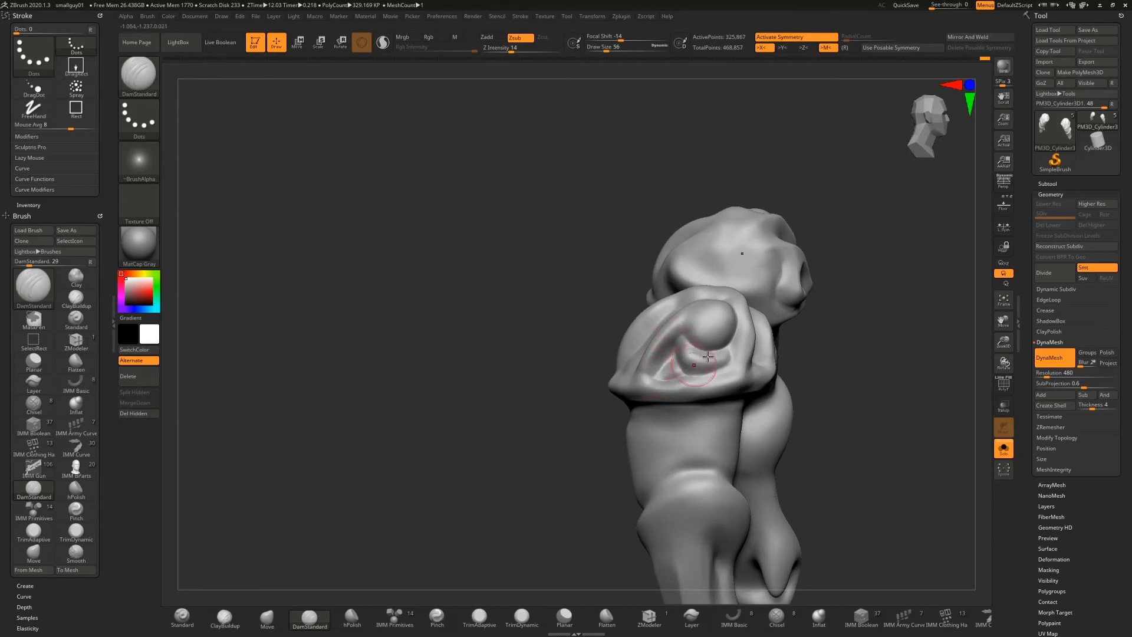
left_click_drag(846, 202, 751, 290)
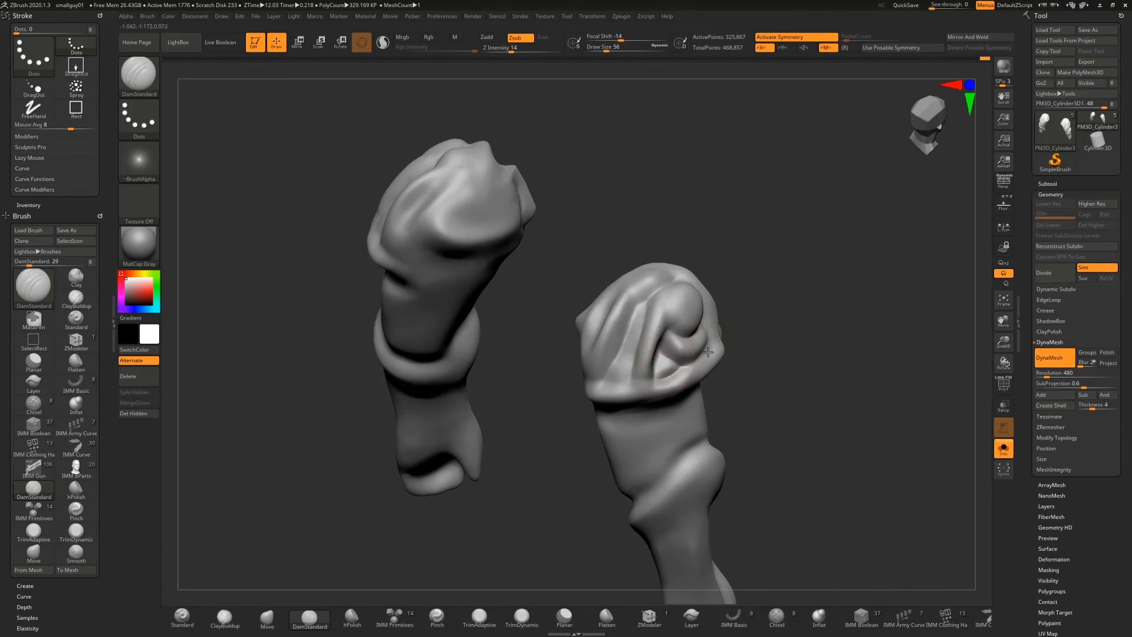
Step: Carve the grooves between the long folds on the deltoid's back up towards the top of the shoulder
mouse_move(748, 317)
left_mouse_down()
mouse_move(646, 316)
mouse_move(637, 356)
mouse_move(646, 382)
mouse_move(621, 378)
left_mouse_up()
left_click_drag(627, 320, 651, 285)
mouse_move(711, 252)
left_mouse_down()
mouse_move(708, 313)
mouse_move(670, 270)
left_mouse_up()
mouse_move(773, 250)
left_mouse_down()
mouse_move(703, 264)
mouse_move(631, 299)
mouse_move(634, 346)
left_mouse_up()
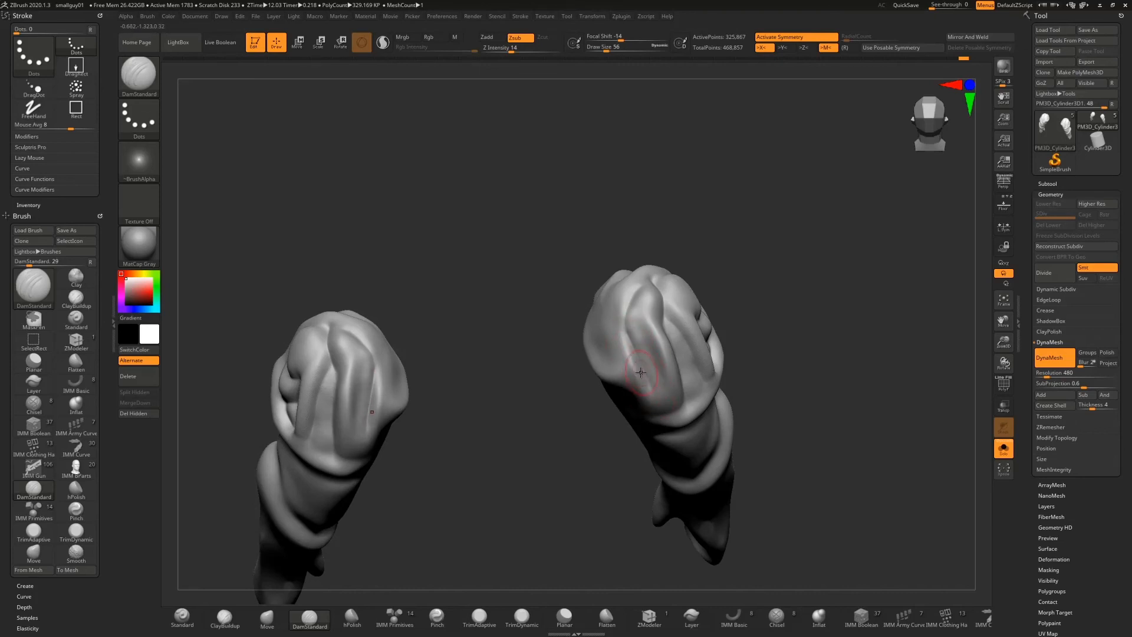
left_click_drag(753, 268, 760, 257)
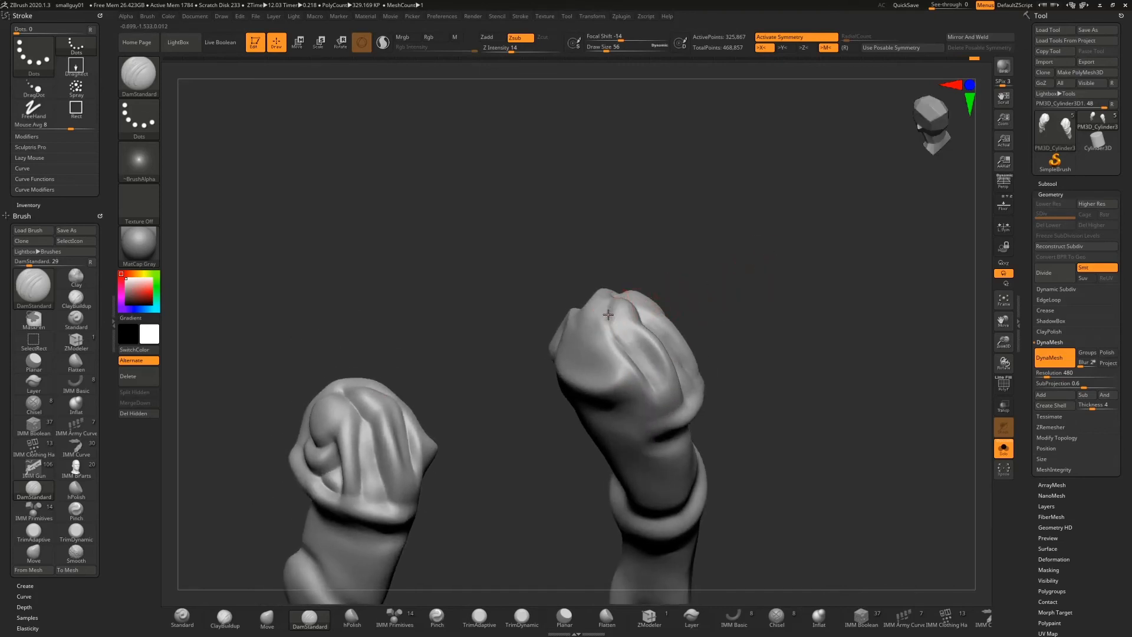
left_click_drag(608, 322, 608, 299)
Step: Outline the central long fold on the deltoid's back with DamStandard grooves running down to the lower rim
mouse_move(670, 229)
left_mouse_down()
mouse_move(608, 305)
mouse_move(625, 360)
left_mouse_up()
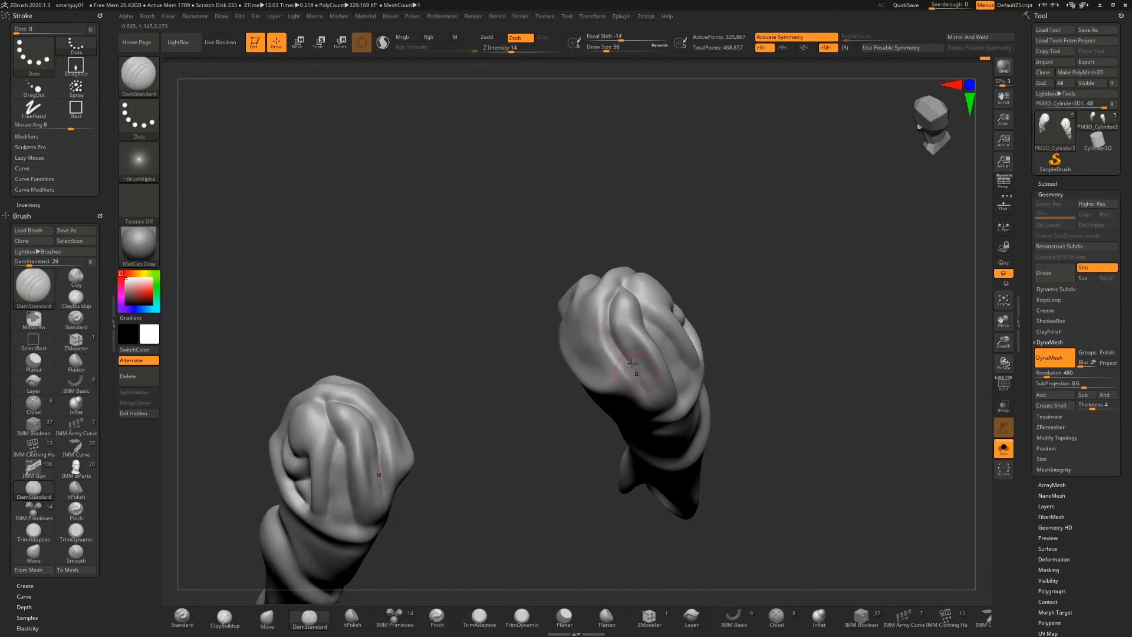
right_click_drag(677, 349, 626, 342)
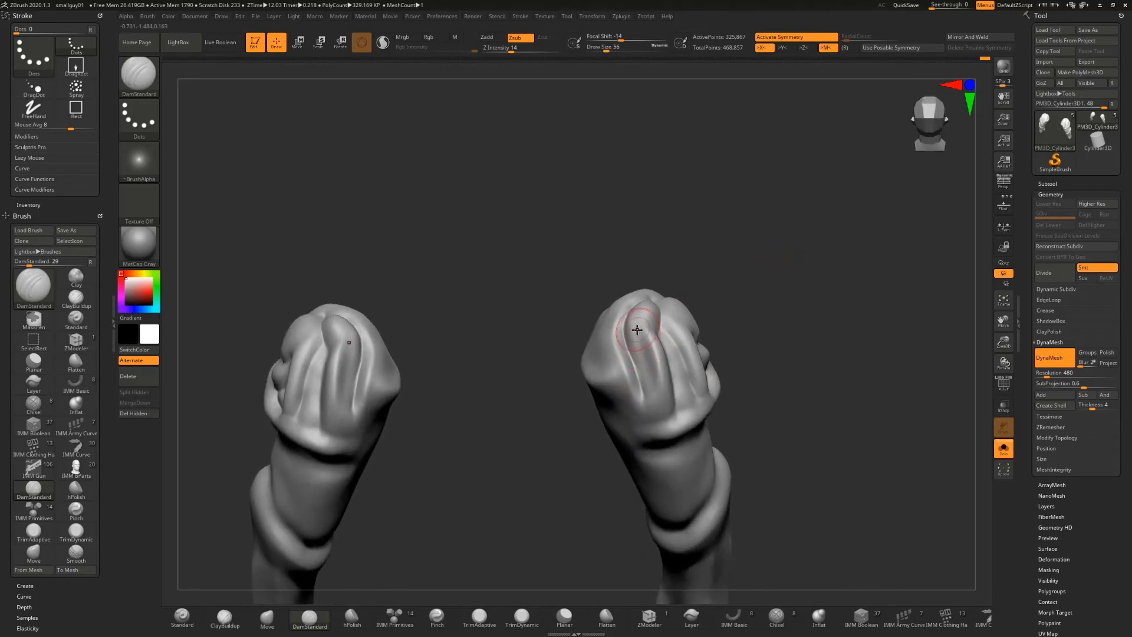
left_click_drag(626, 330, 648, 399)
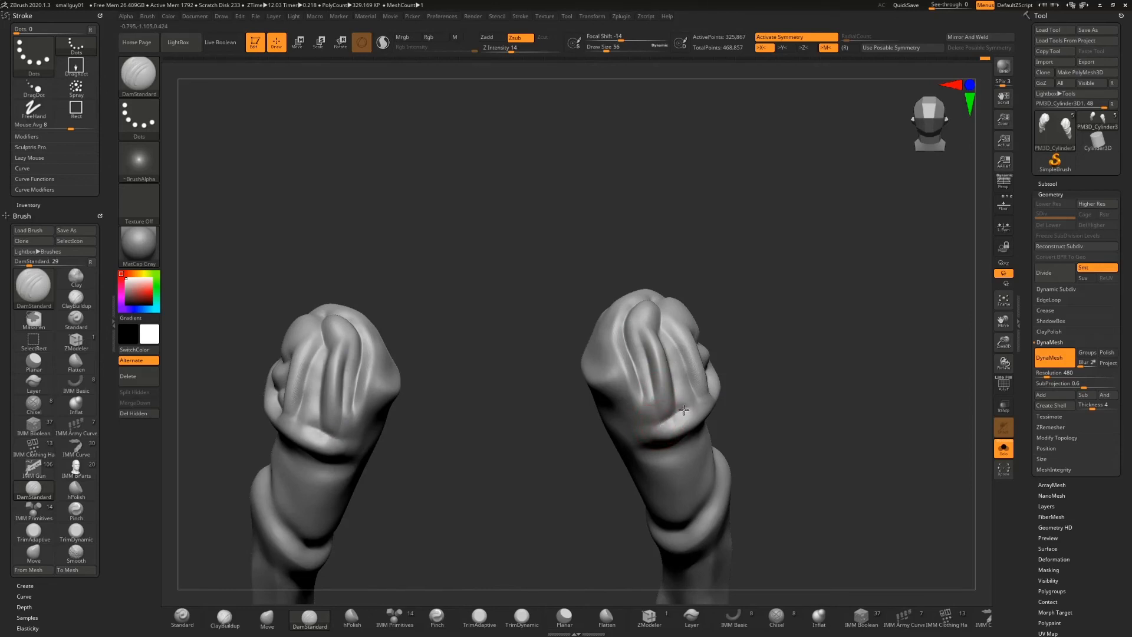
right_click_drag(797, 326, 734, 336)
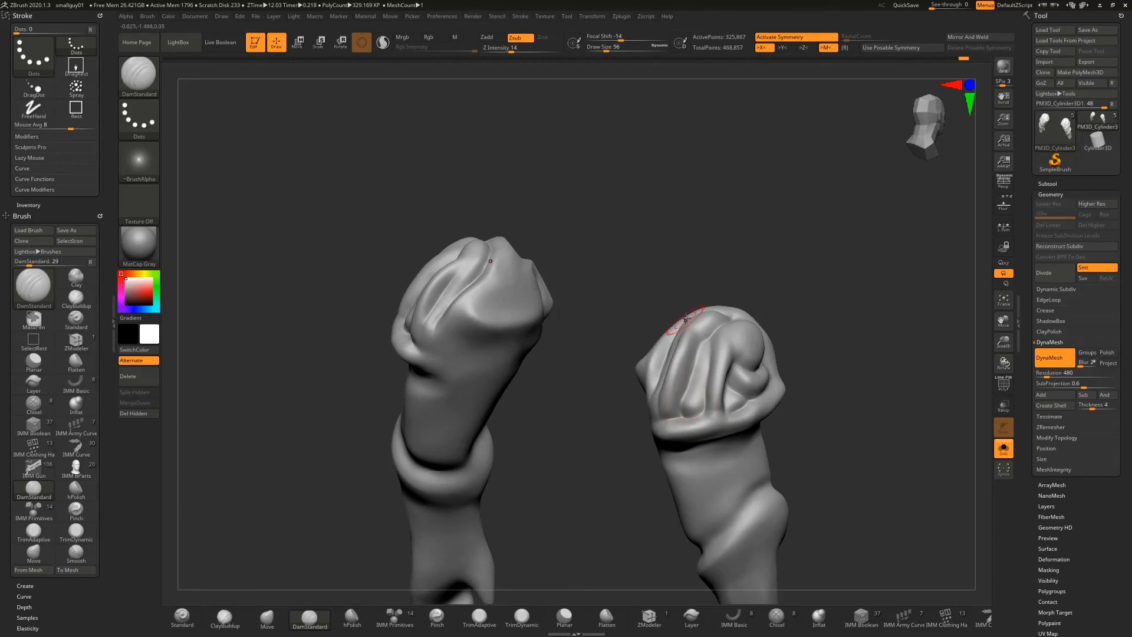
right_click_drag(677, 324, 634, 270)
Step: Flatten the outer rounded bump and the neighbouring folds into planes with the hPolish brush
left_click(352, 616)
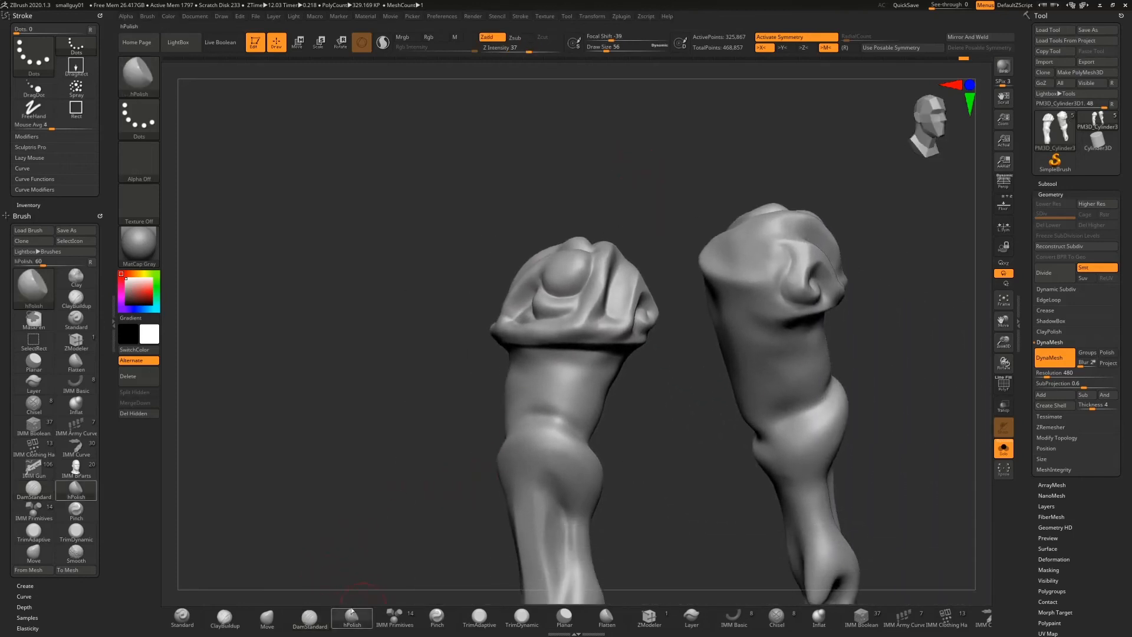
right_click_drag(389, 278, 501, 295)
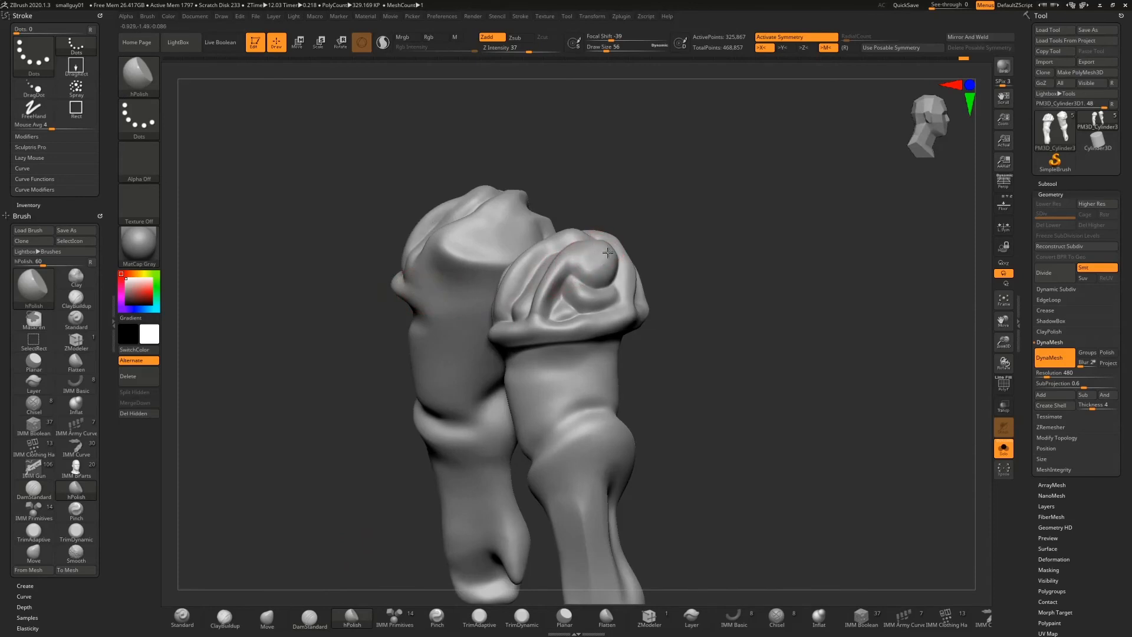
mouse_move(624, 219)
left_mouse_down()
mouse_move(587, 269)
mouse_move(611, 244)
mouse_move(619, 261)
left_mouse_up()
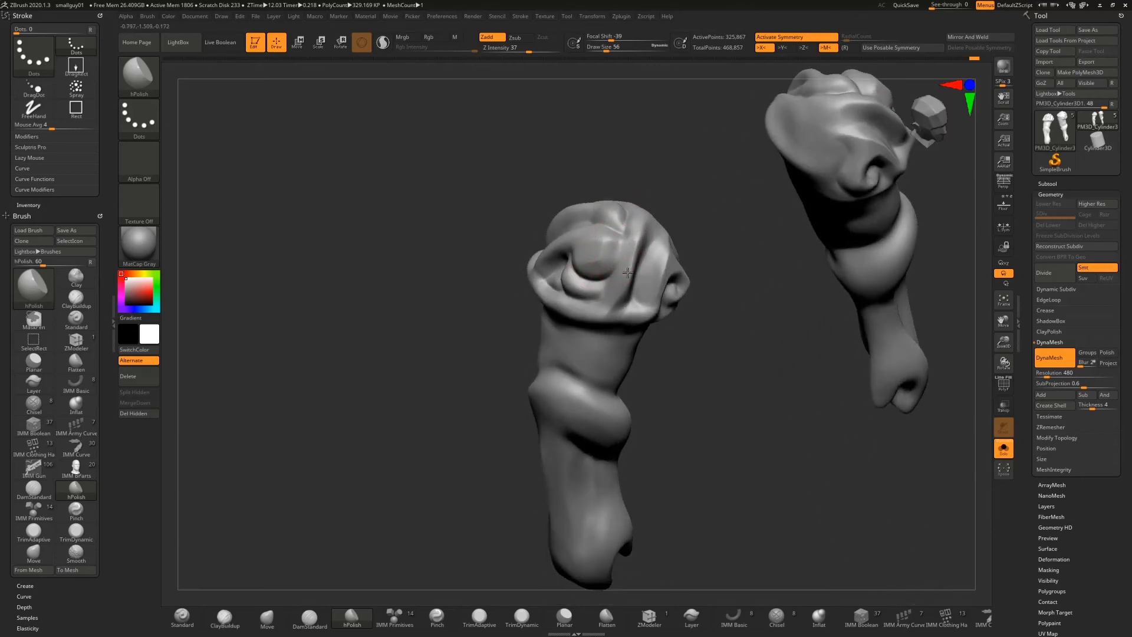
mouse_move(733, 222)
left_mouse_down()
mouse_move(575, 312)
mouse_move(611, 303)
mouse_move(629, 314)
mouse_move(569, 253)
mouse_move(551, 255)
mouse_move(527, 305)
left_mouse_up()
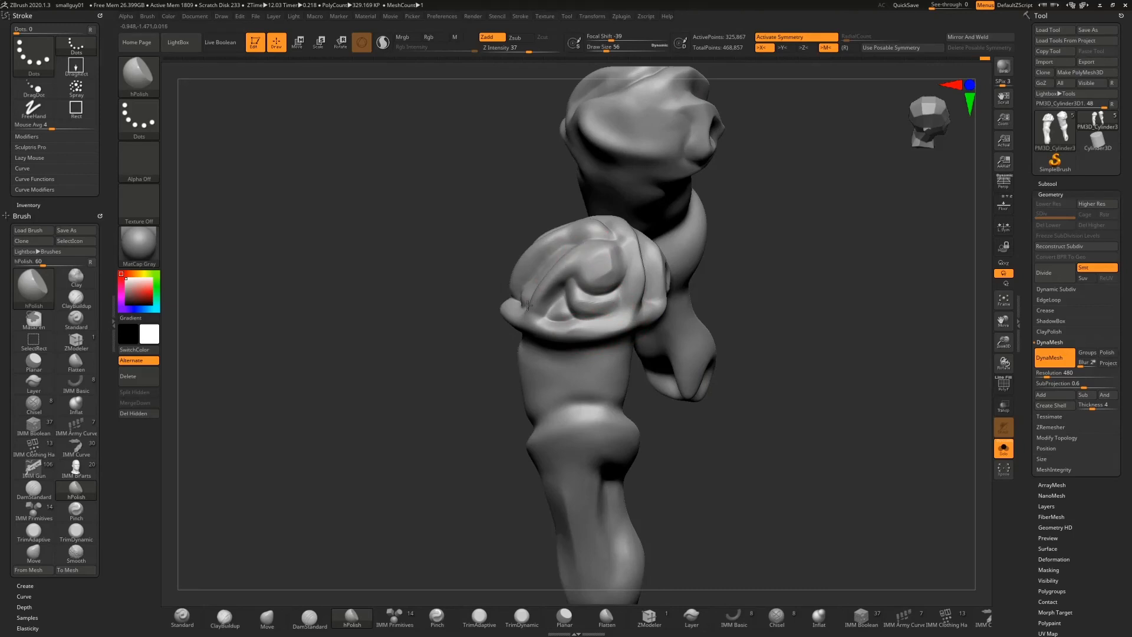
left_click_drag(577, 255, 589, 247)
Step: Polish the deltoid's lower rim and the outer folds with hPolish strokes from the back and the side
mouse_move(590, 248)
right_mouse_down()
mouse_move(633, 276)
mouse_move(655, 259)
mouse_move(720, 257)
right_mouse_up()
mouse_move(537, 368)
left_mouse_down()
mouse_move(538, 382)
mouse_move(533, 318)
left_mouse_up()
left_click_drag(707, 336, 710, 290)
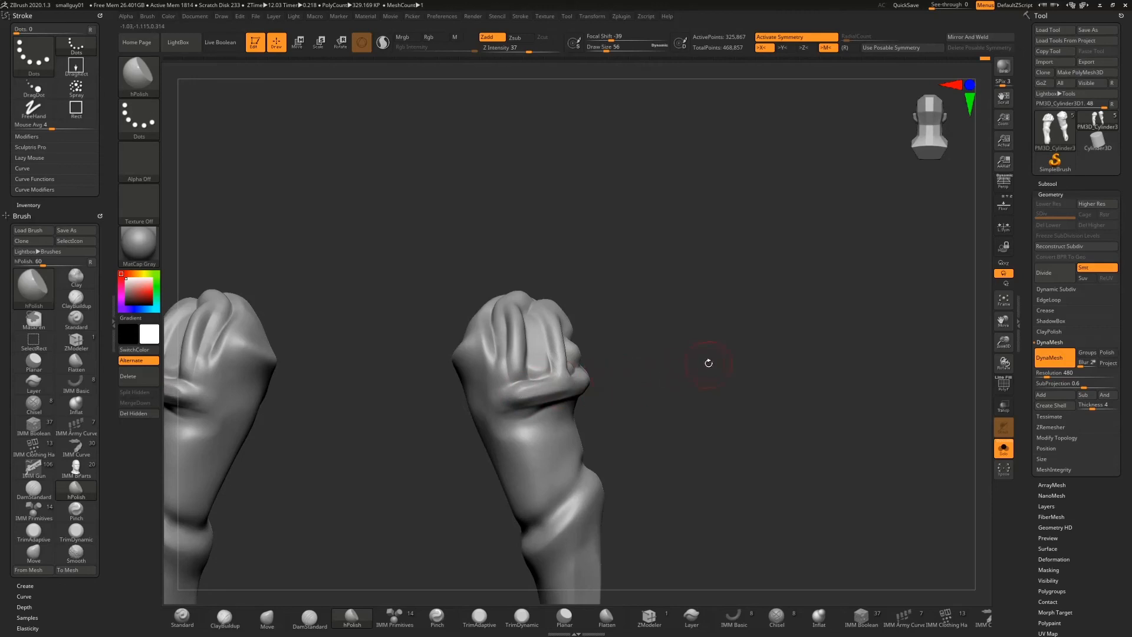
left_click_drag(709, 363, 571, 380)
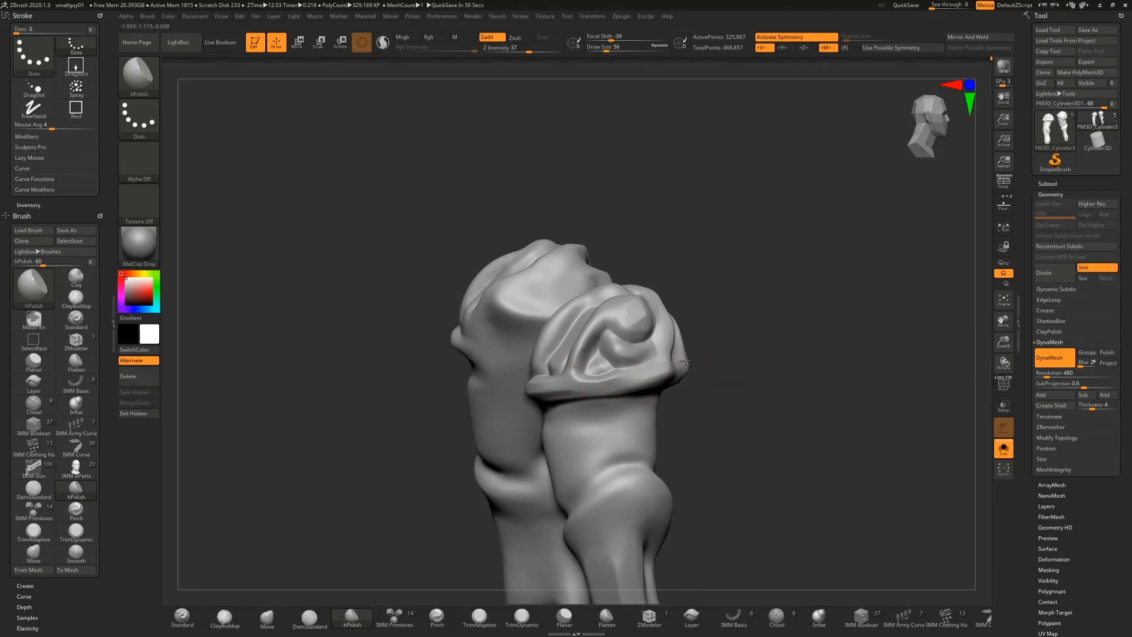
left_click_drag(704, 358, 720, 343)
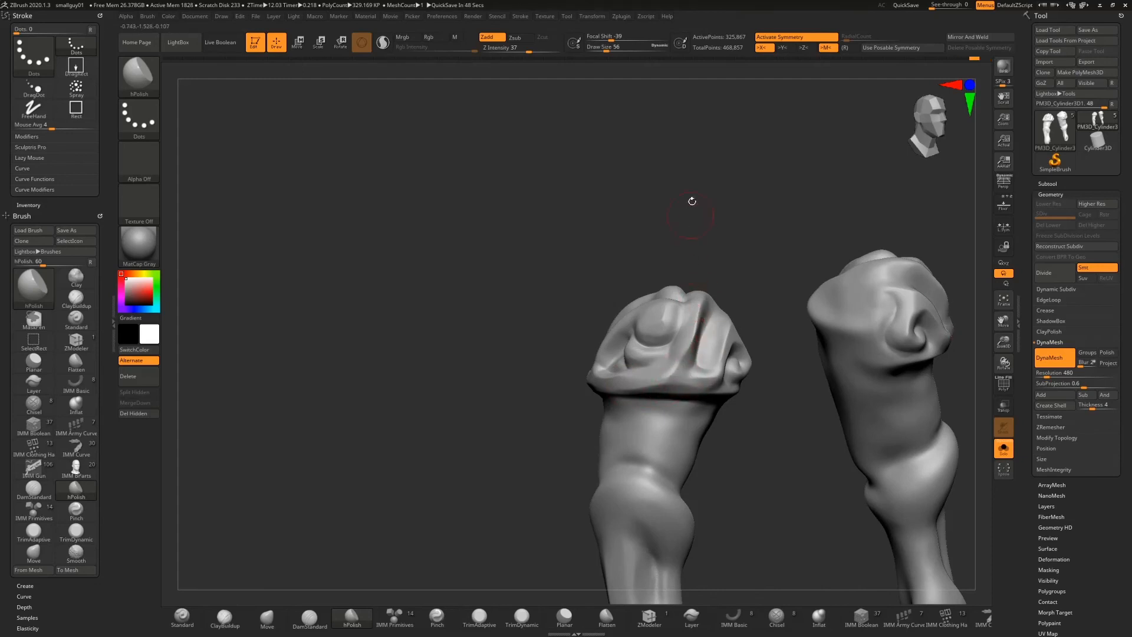
Step: Polish the long folds on the deltoid's back and the surface beside them with hPolish
mouse_move(693, 201)
left_mouse_down()
mouse_move(638, 384)
mouse_move(612, 408)
left_mouse_up()
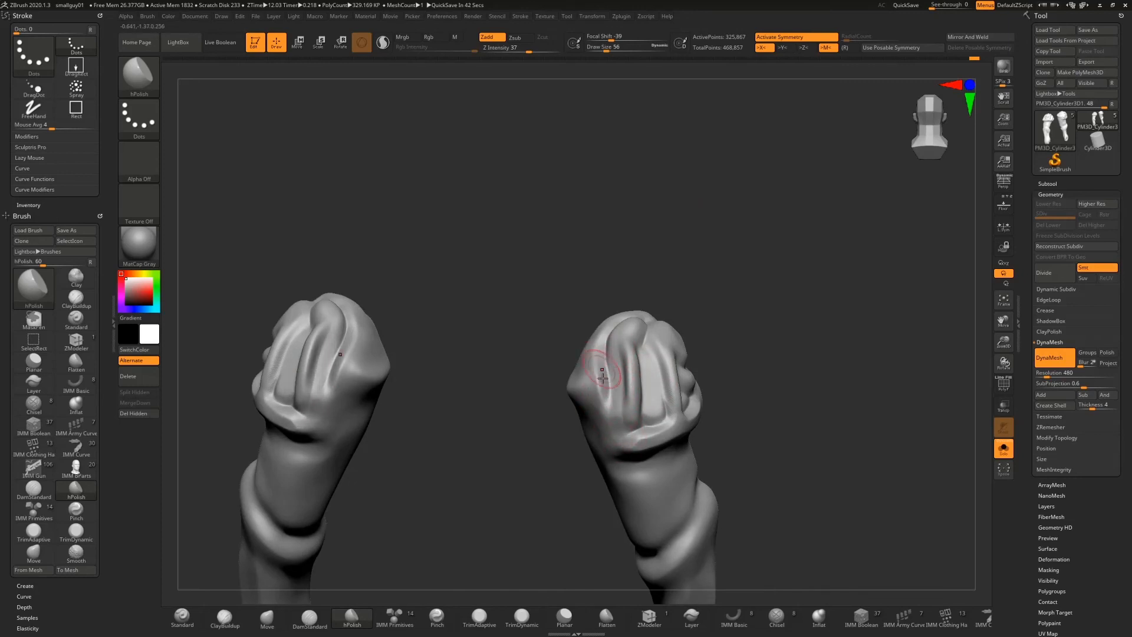
left_click_drag(602, 377, 597, 345)
left_click_drag(702, 268, 614, 326)
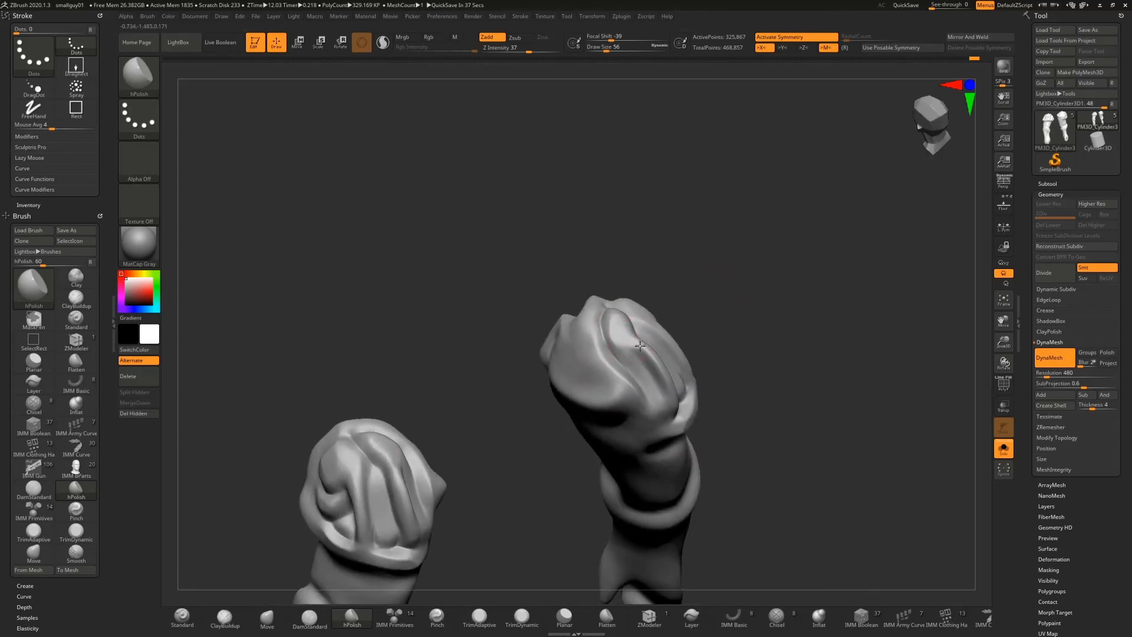
mouse_move(661, 367)
left_mouse_down()
mouse_move(593, 330)
mouse_move(649, 395)
left_mouse_up()
left_click_drag(760, 278, 459, 485)
Step: Carve a spiral groove into the outer rounded bump with the DamStandard brush and sharpen the creases around it
left_click(309, 616)
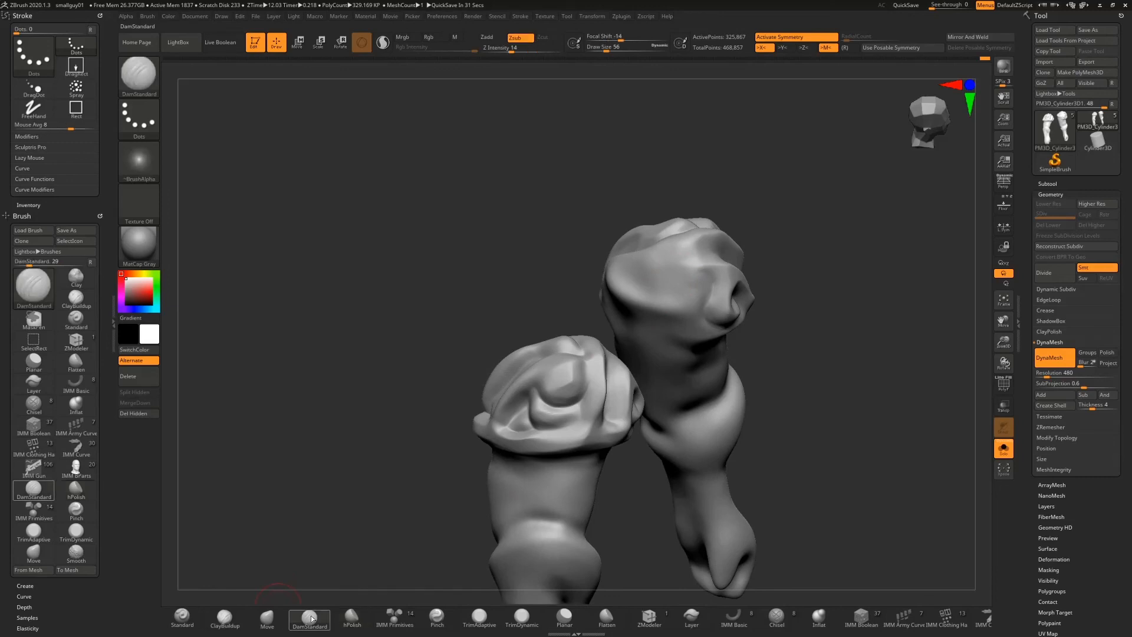
left_click_drag(562, 288, 568, 334)
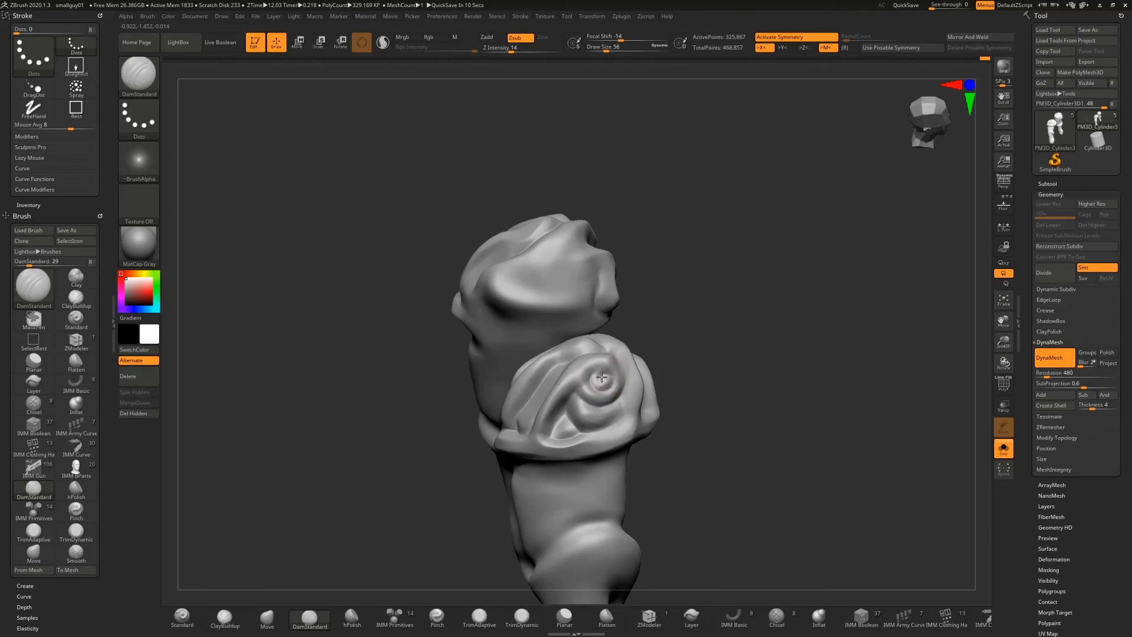
left_click_drag(600, 377, 604, 382)
mouse_move(678, 341)
left_mouse_down()
mouse_move(587, 384)
mouse_move(611, 416)
left_mouse_up()
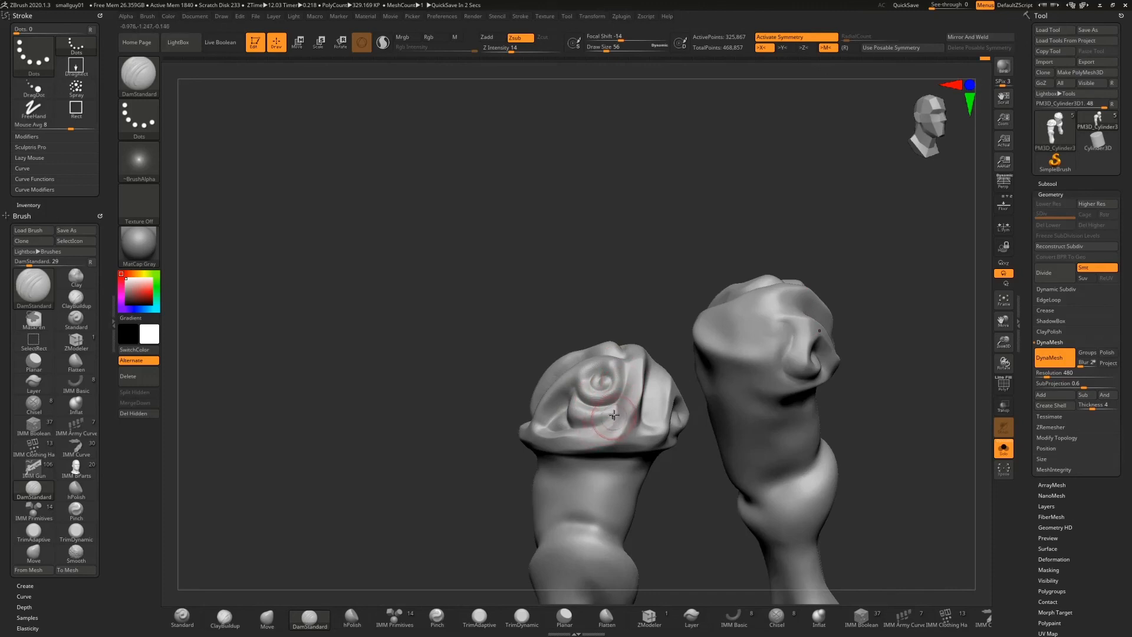
left_click_drag(648, 299, 665, 314)
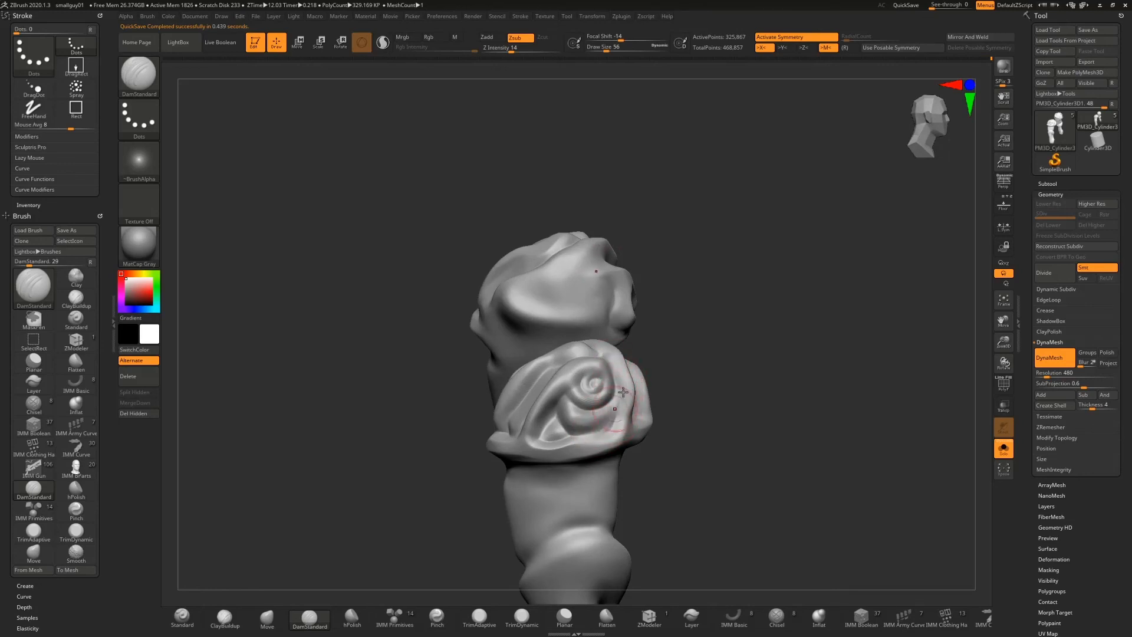
left_click_drag(684, 337, 731, 355)
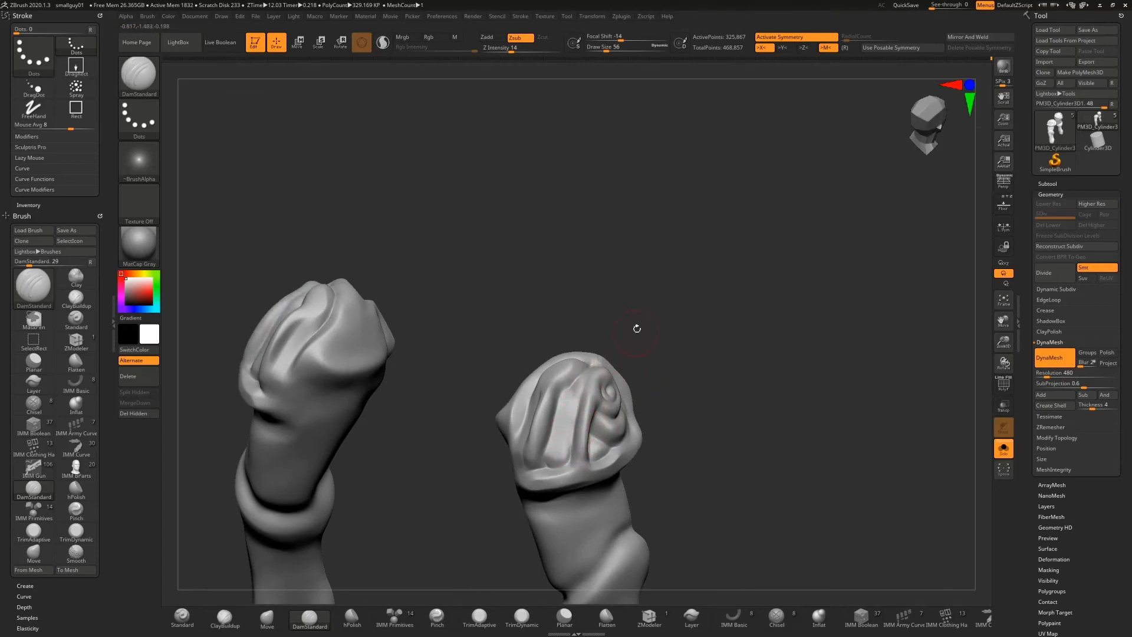
Step: Recut the grooves above and beside the spiral bump, smoothing its upper edge and refining the adjoining folds
left_click_drag(637, 326, 616, 370)
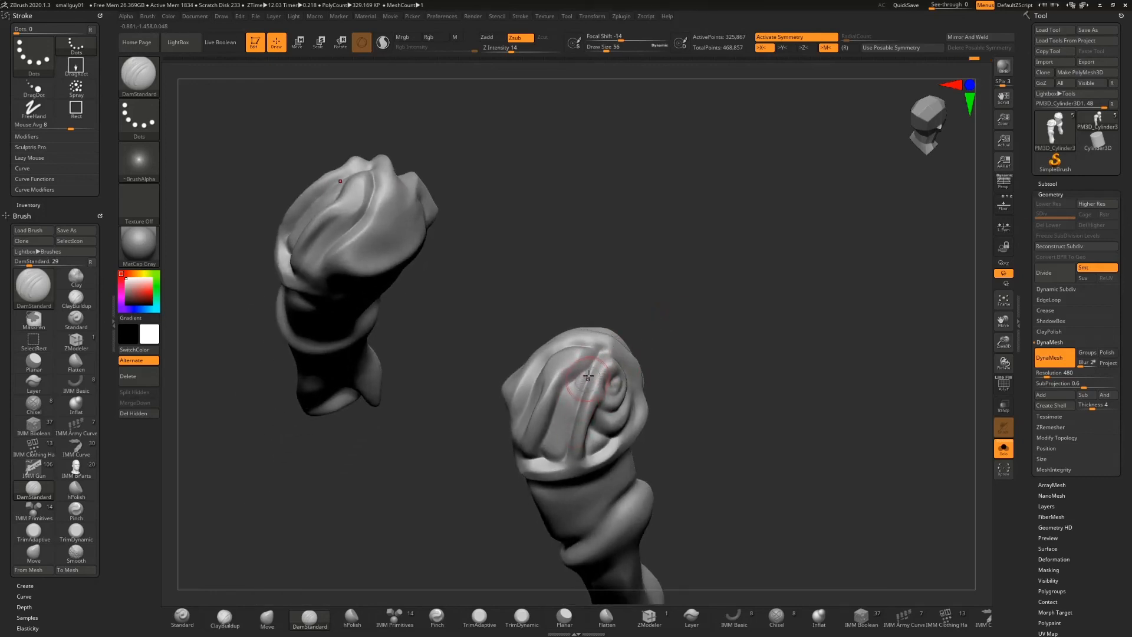
left_click_drag(674, 330, 613, 354)
mouse_move(572, 408)
left_mouse_down("shift")
mouse_move(627, 380)
mouse_move(599, 387)
left_mouse_up("shift")
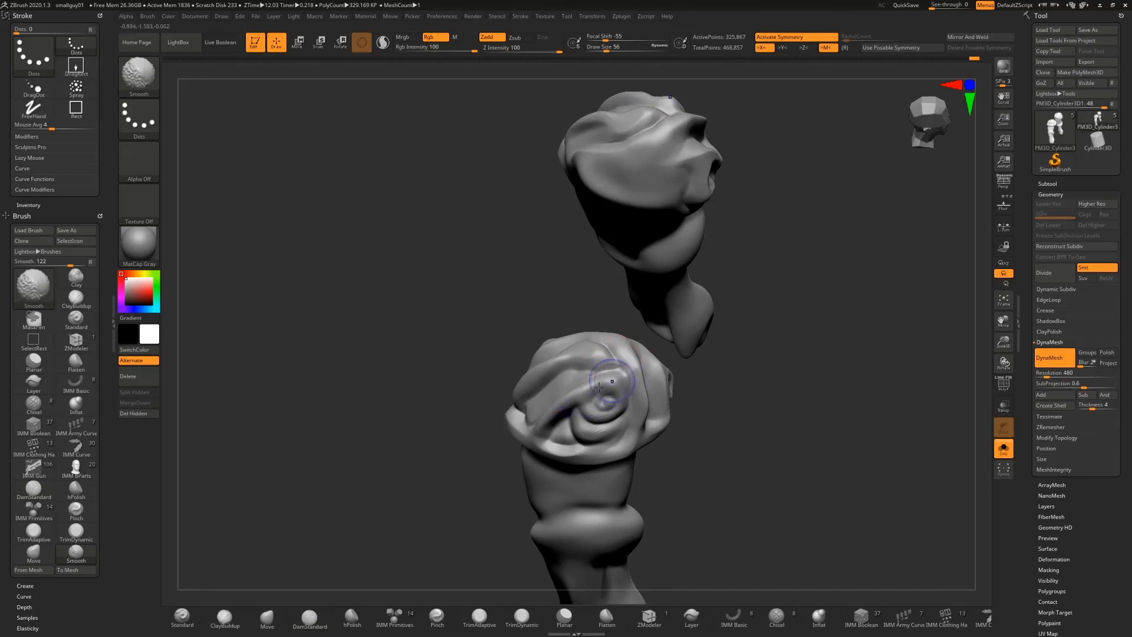
mouse_move(686, 385)
left_mouse_down()
mouse_move(620, 385)
mouse_move(617, 412)
mouse_move(637, 403)
left_mouse_up()
mouse_move(677, 315)
left_mouse_down()
mouse_move(634, 434)
mouse_move(685, 408)
left_mouse_up()
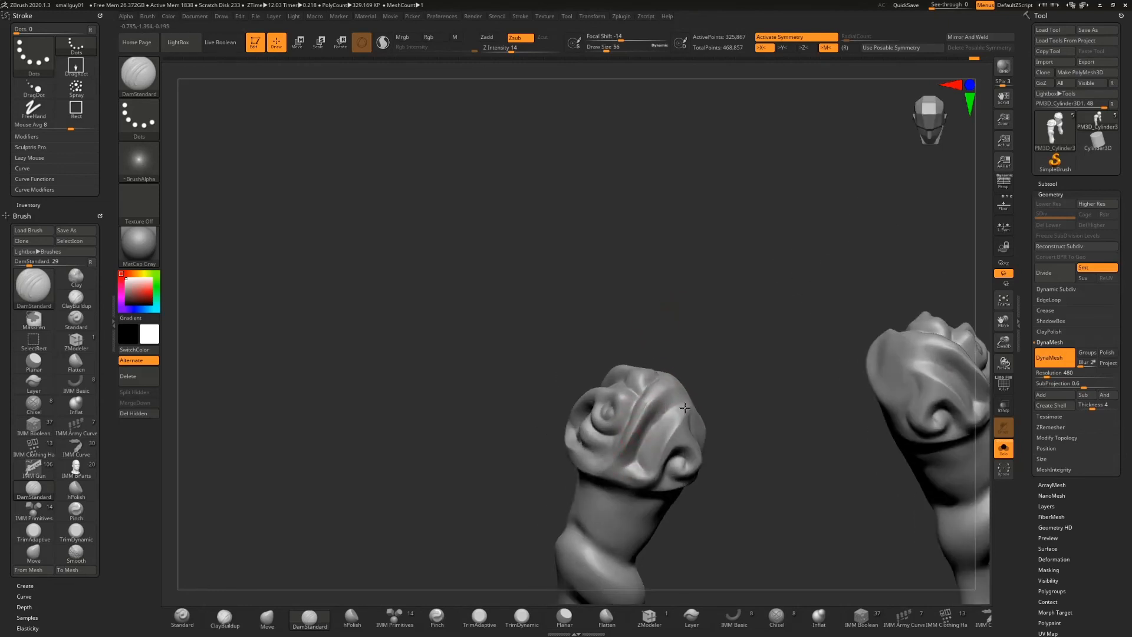
mouse_move(687, 341)
left_mouse_down()
mouse_move(530, 192)
mouse_move(629, 323)
mouse_move(713, 240)
mouse_move(630, 285)
mouse_move(422, 298)
mouse_move(419, 354)
left_mouse_up()
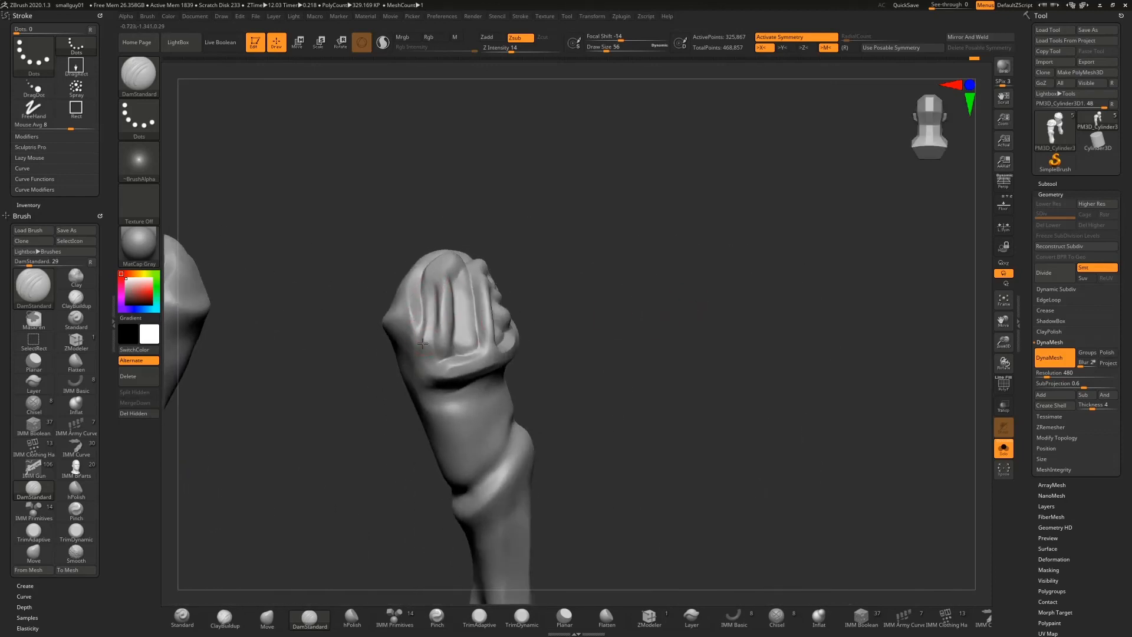
Step: Recut the long vertical grooves on the deltoid's back with DamStandard and smooth the rim below them
mouse_move(498, 248)
left_mouse_down()
mouse_move(531, 232)
mouse_move(459, 297)
mouse_move(516, 249)
mouse_move(534, 248)
left_mouse_up()
left_click_drag(424, 295, 441, 364)
left_click_drag(450, 324, 456, 349)
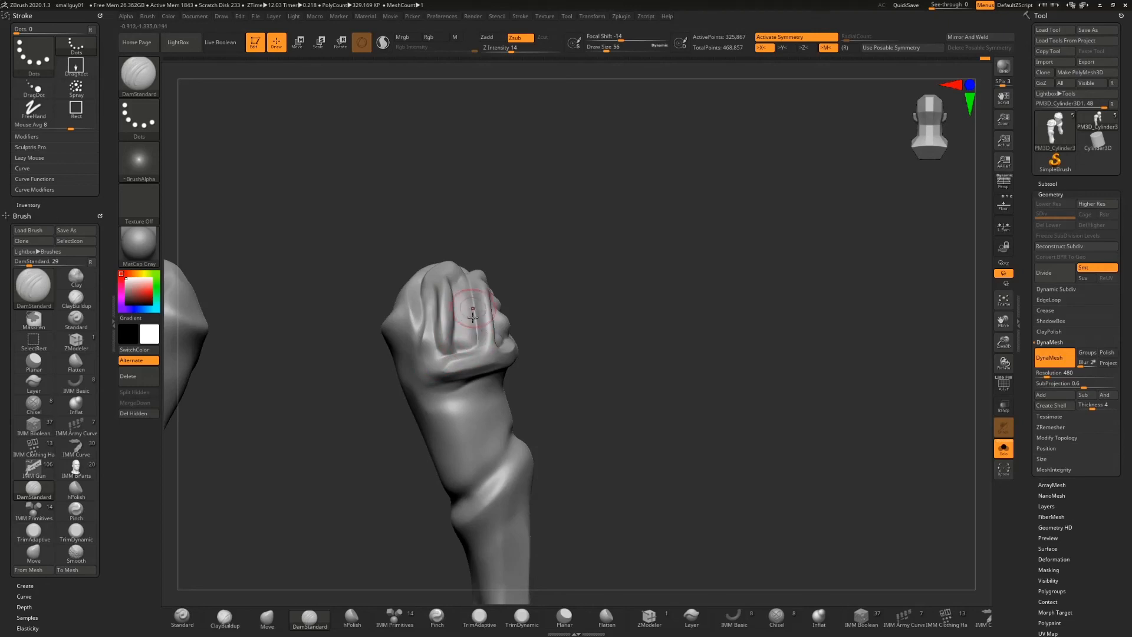
mouse_move(538, 253)
left_mouse_down()
mouse_move(475, 338)
mouse_move(467, 362)
mouse_move(488, 361)
mouse_move(478, 362)
left_mouse_up()
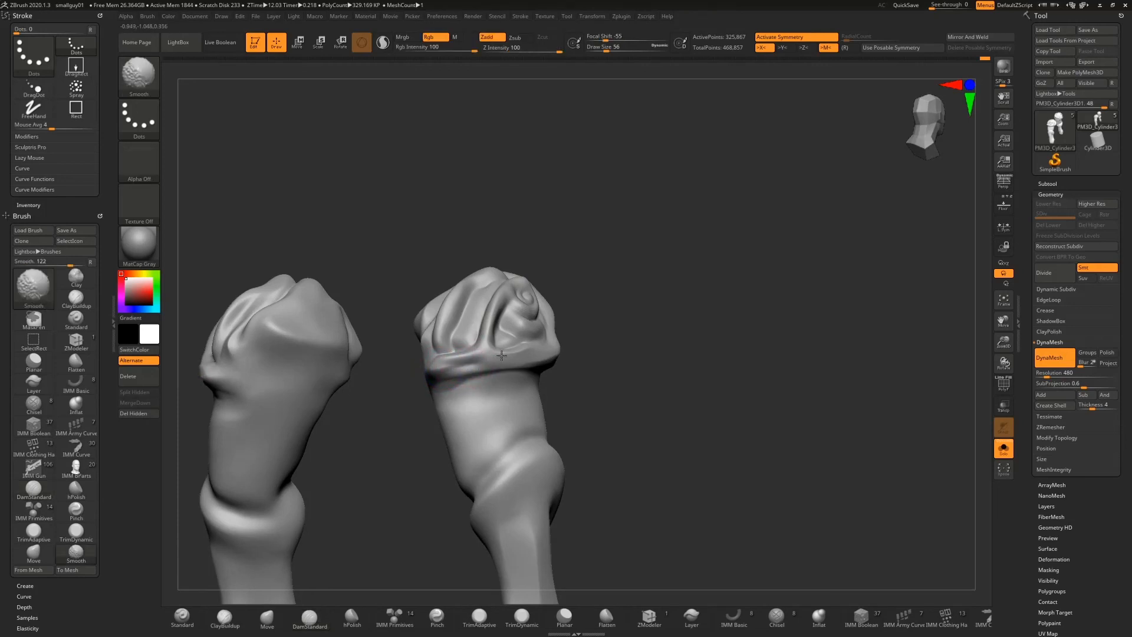
mouse_move(635, 255)
left_mouse_down()
mouse_move(583, 320)
mouse_move(587, 293)
left_mouse_up()
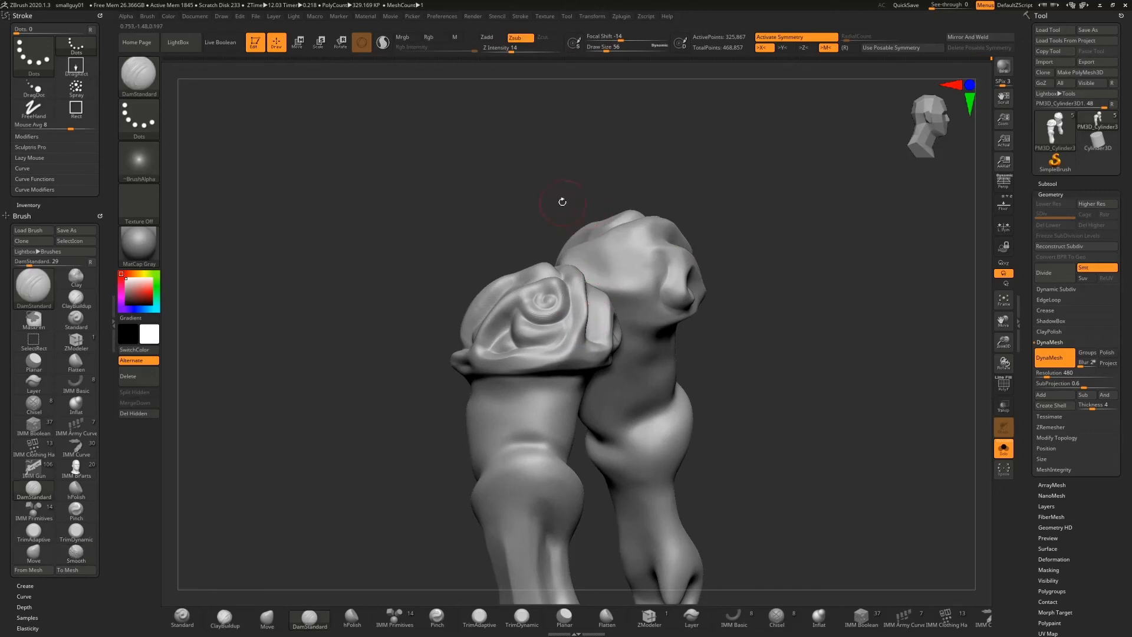
Step: Refine the creases beside the spiral bump and smooth the surface between its lower folds and the deltoid's rim
left_click_drag(561, 200, 583, 289)
left_click_drag(581, 334, 591, 304, "shift")
left_click_drag(617, 212, 580, 204)
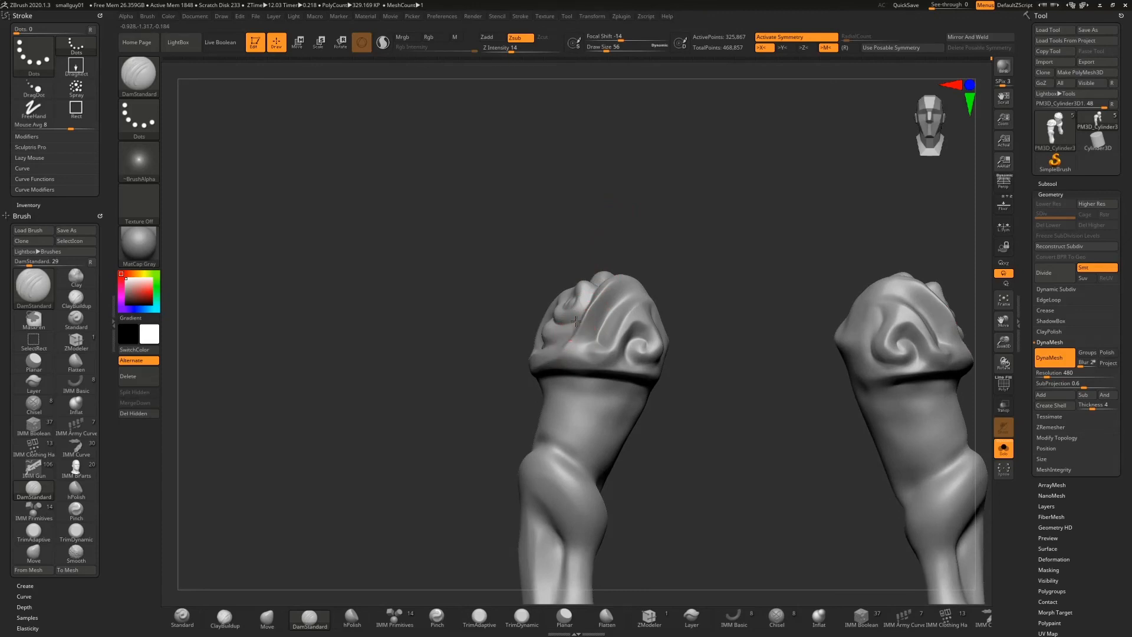
left_click_drag(604, 240, 584, 317)
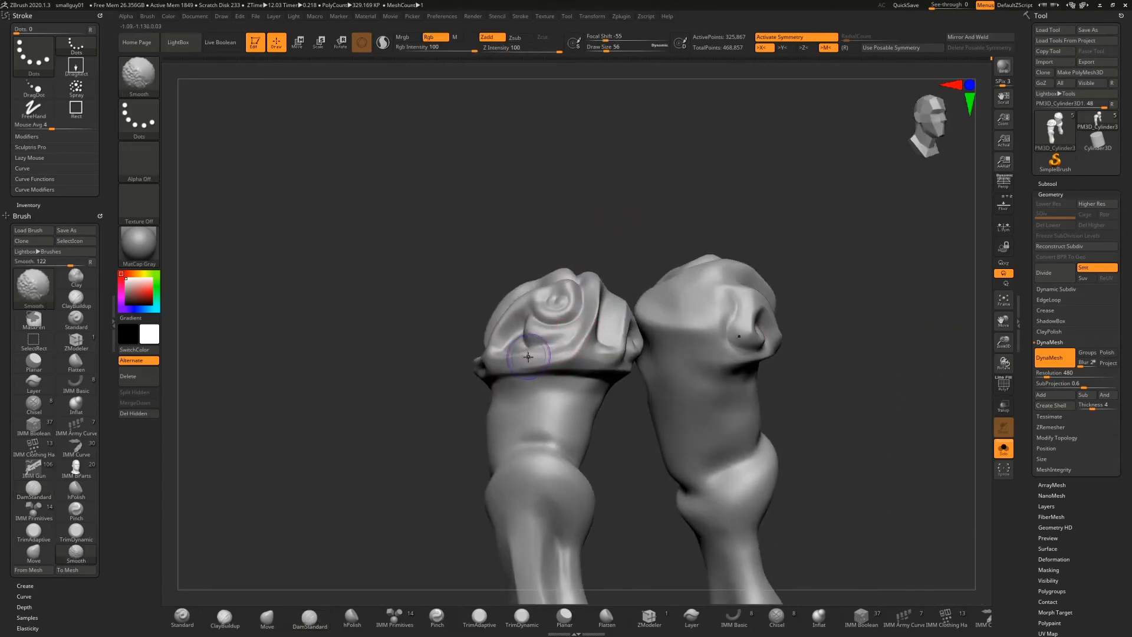
left_click_drag(530, 351, 581, 342, "shift")
mouse_move(596, 215)
left_mouse_down()
mouse_move(620, 225)
mouse_move(500, 282)
mouse_move(465, 328)
left_mouse_up()
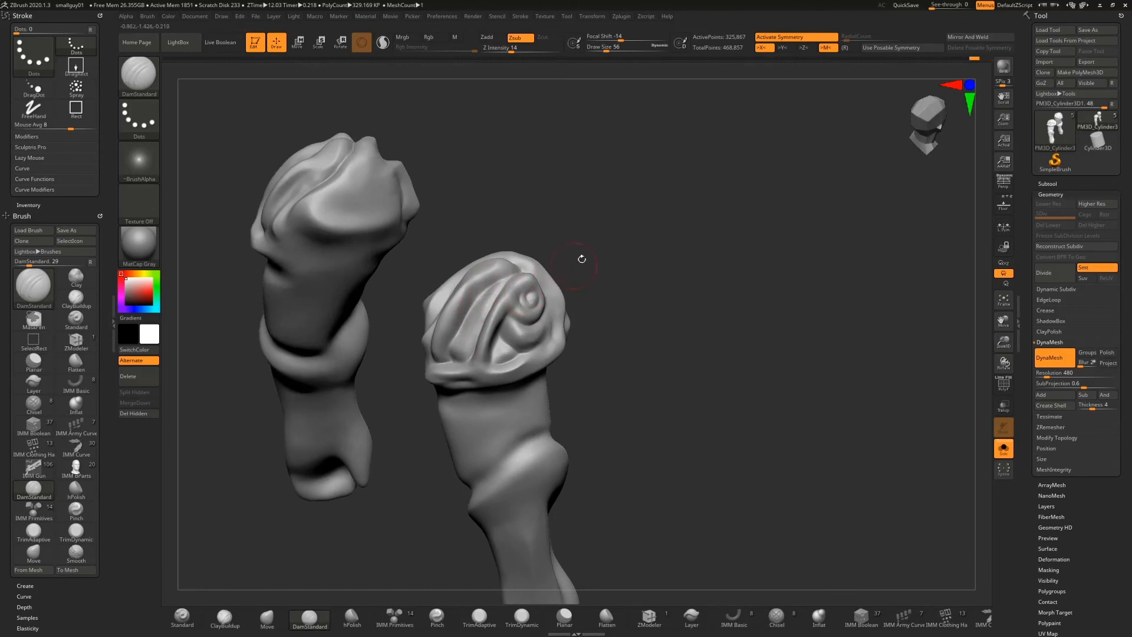
left_click_drag(582, 259, 568, 212)
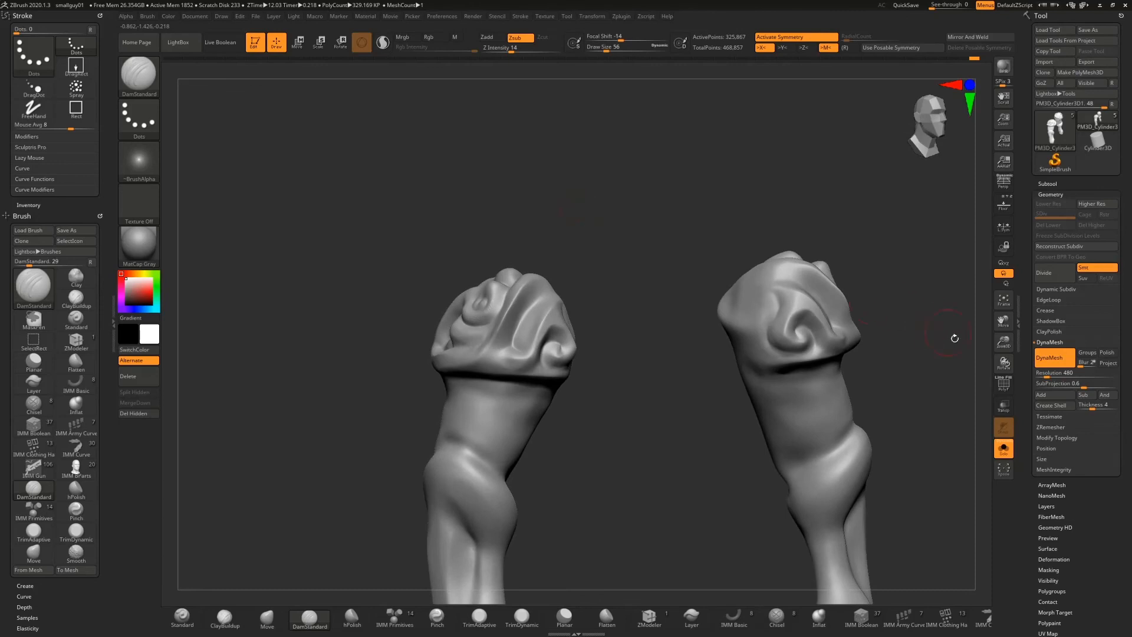
Step: Turn off Solo mode to show the whole character and inspect the shoulders from the front and back
left_click(1004, 449)
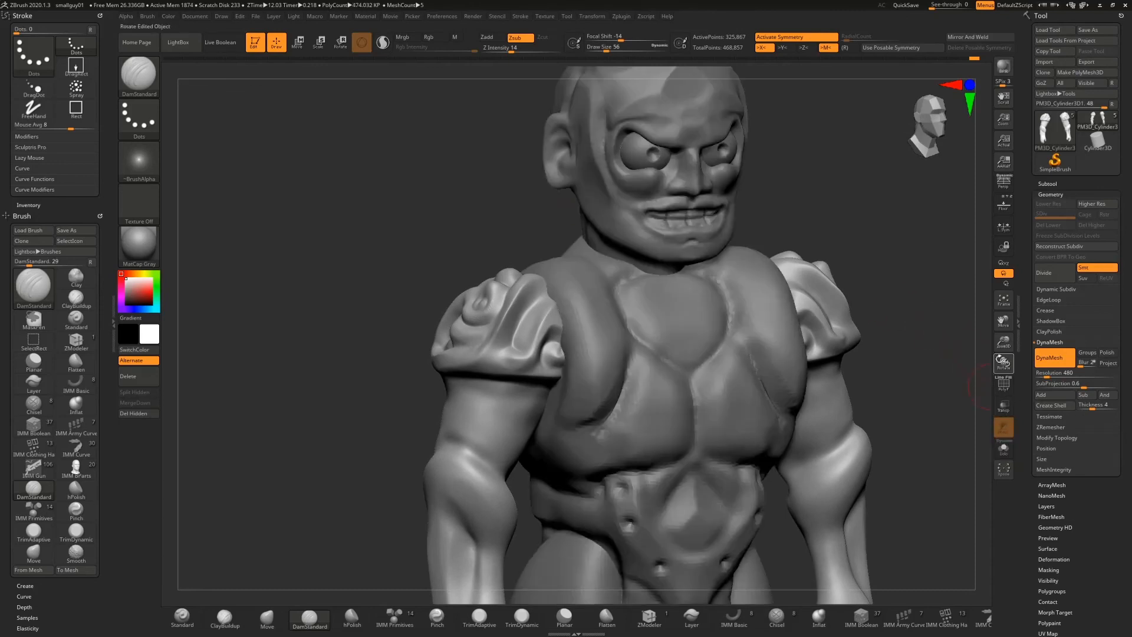
left_click_drag(1001, 345, 716, 227)
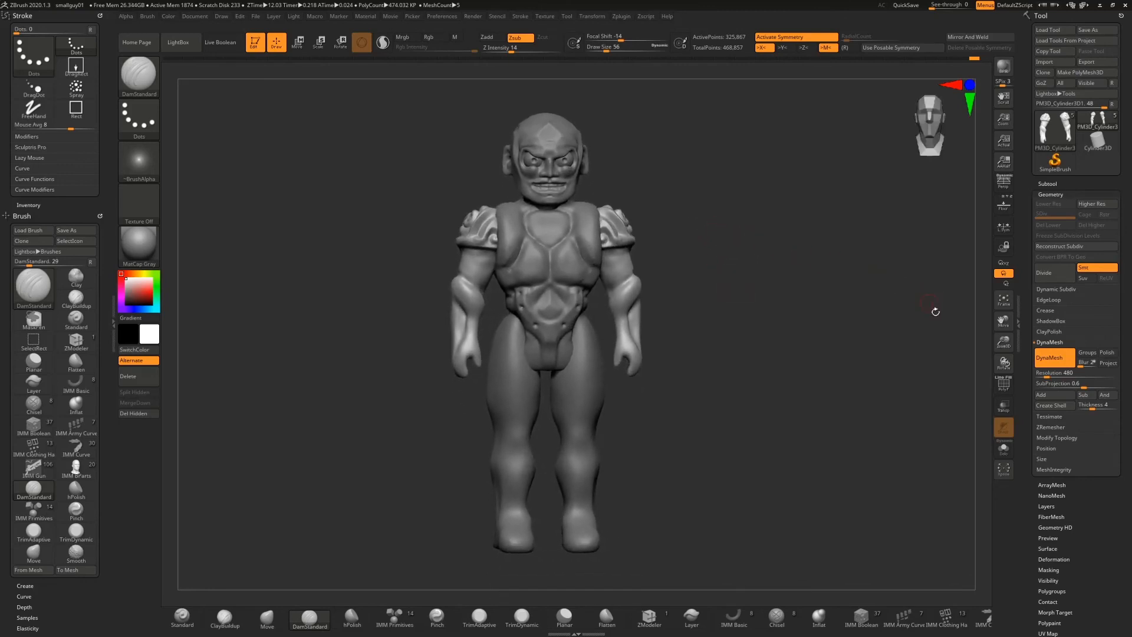
left_click_drag(995, 346, 897, 277)
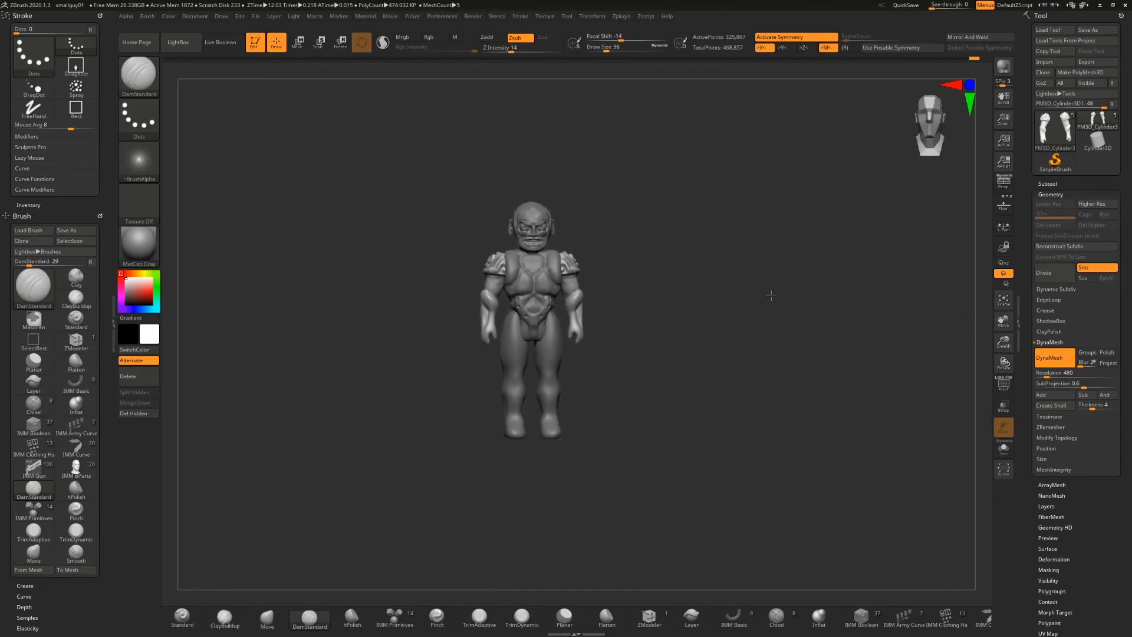
left_click_drag(746, 270, 725, 270)
left_click_drag(601, 271, 737, 314)
left_click_drag(1003, 341, 619, 342)
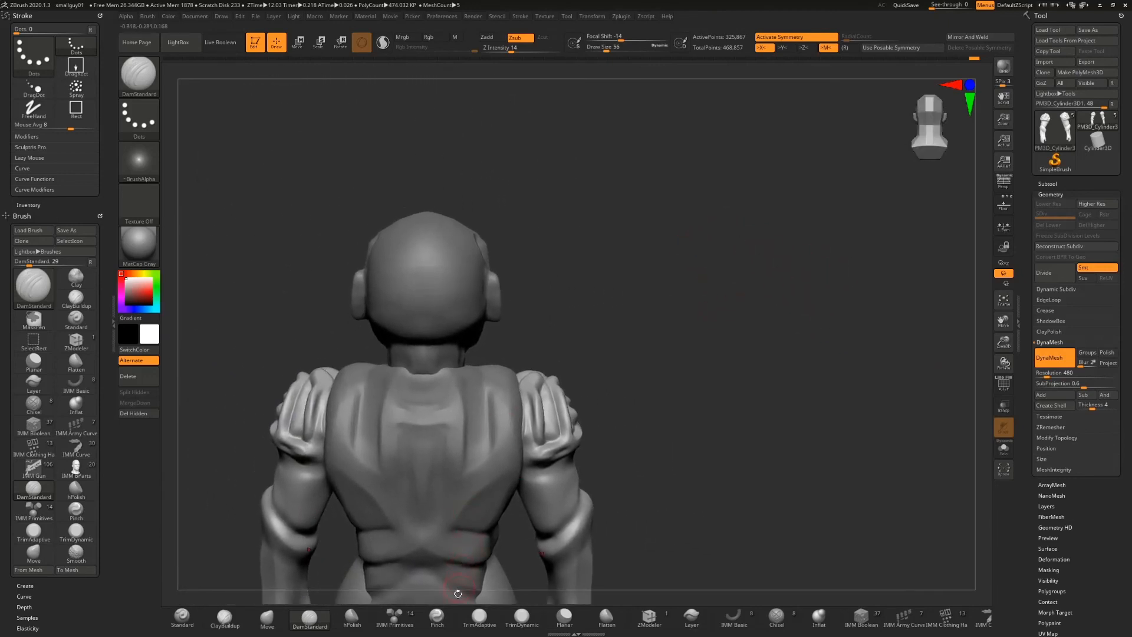
Step: Flatten the innermost long fold on the deltoid's back with hPolish and smooth its edges
left_click(352, 616)
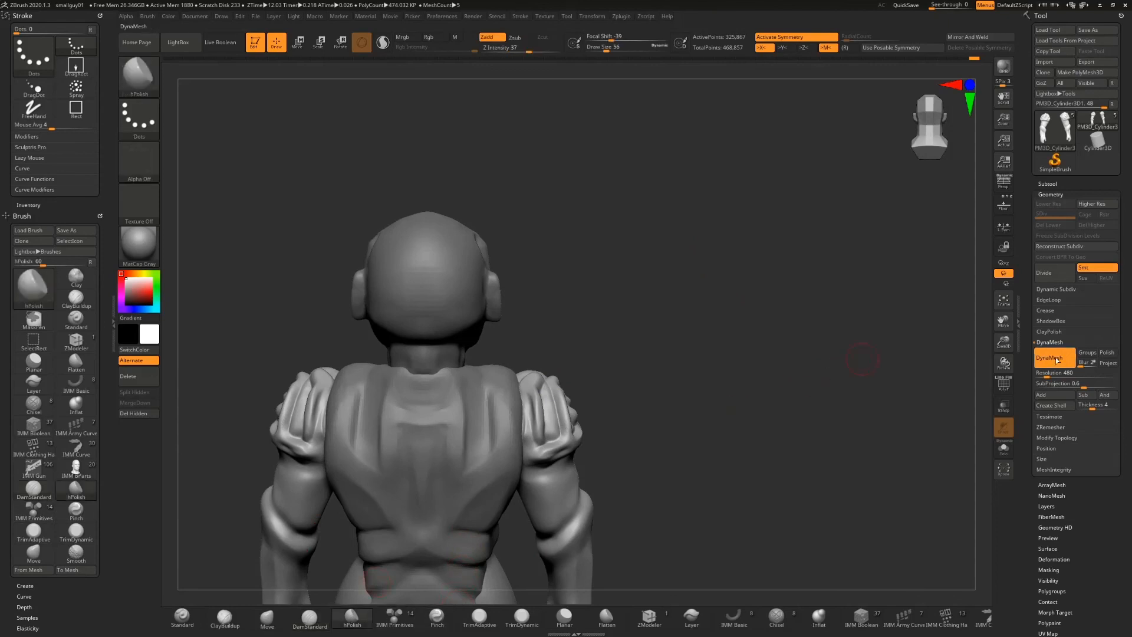
left_click(1056, 357)
left_click_drag(820, 342, 514, 381, "alt")
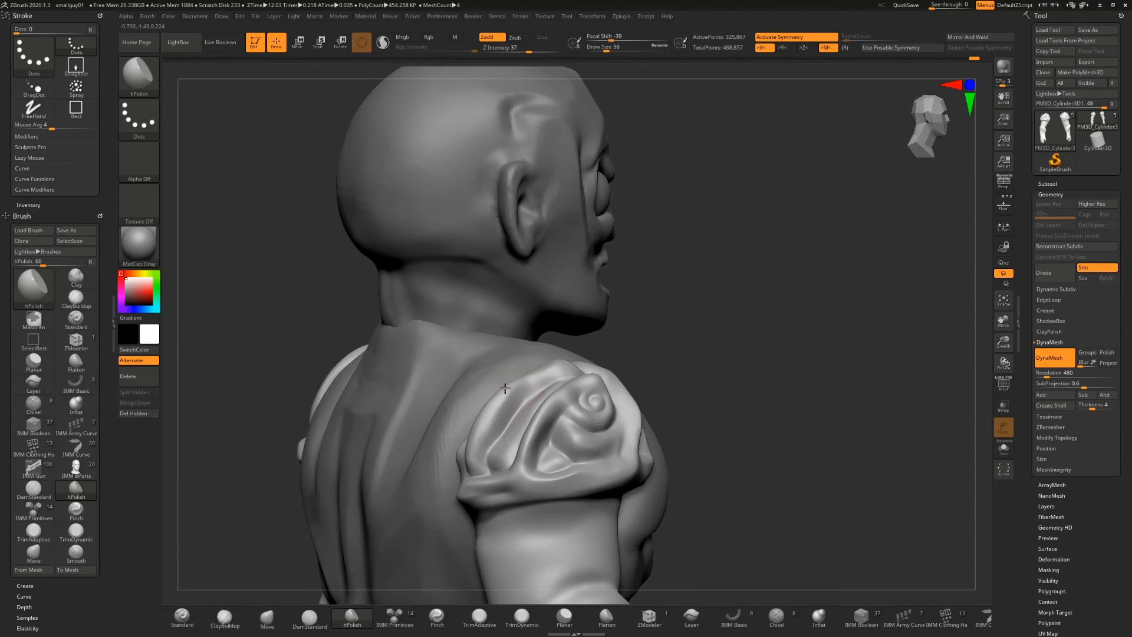
left_click_drag(647, 313, 501, 404, "shift")
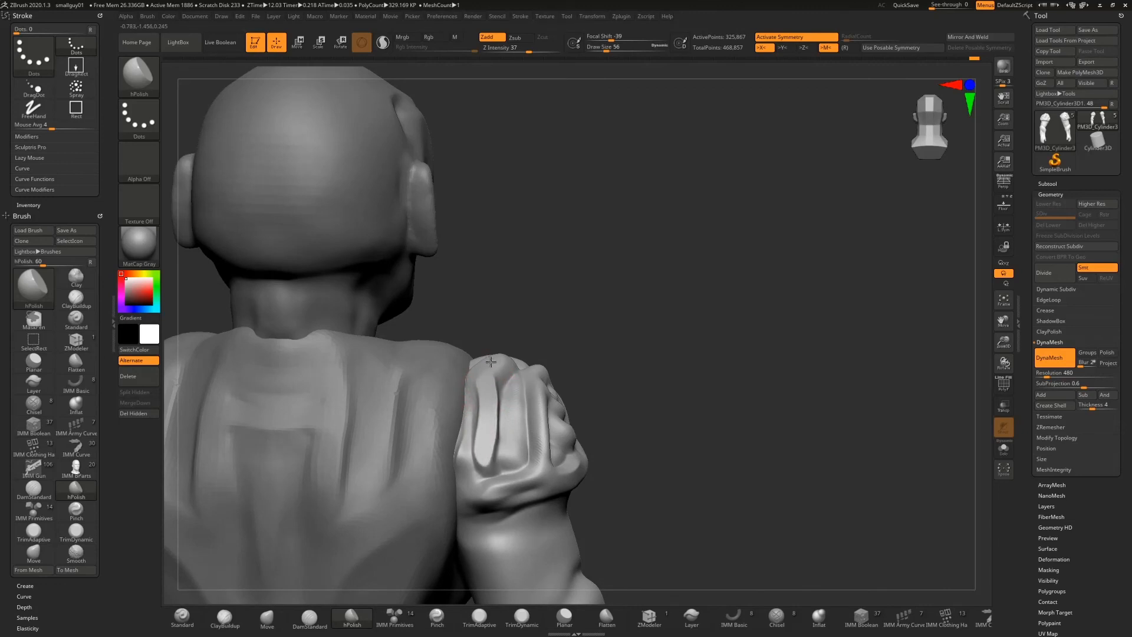
mouse_move(655, 313)
left_mouse_down()
mouse_move(531, 298)
mouse_move(590, 300)
left_mouse_up()
left_click_drag(477, 425, 512, 374, "shift")
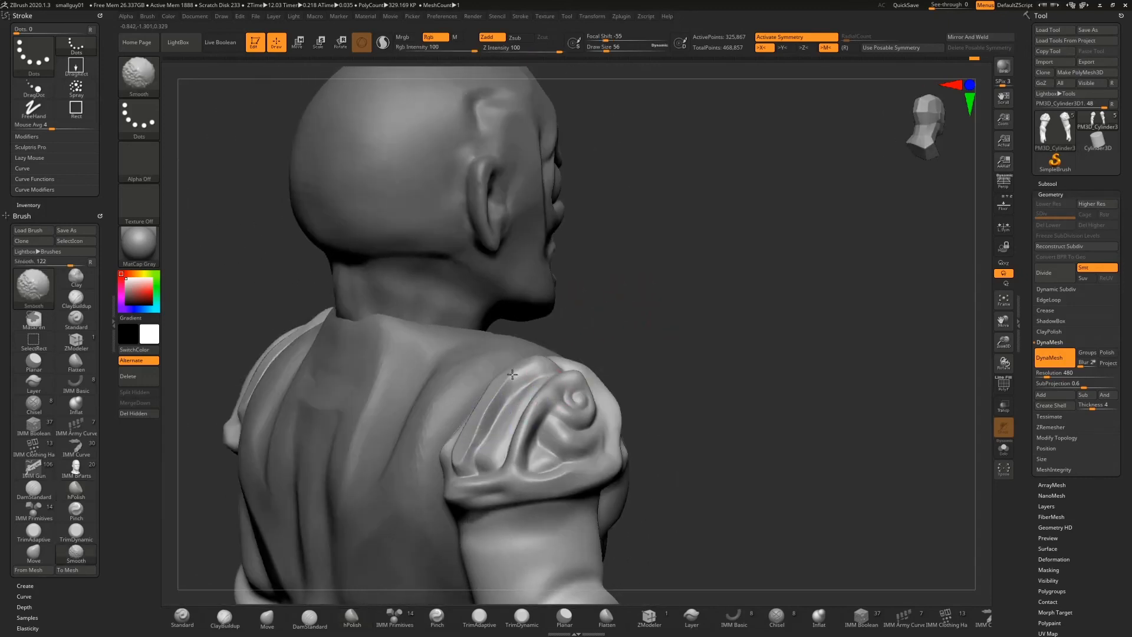
left_click_drag(663, 338, 575, 308)
Step: Smooth the top and lower ends of the deltoid's back folds and polish where they meet the rim
left_click_drag(464, 422, 463, 451, "shift")
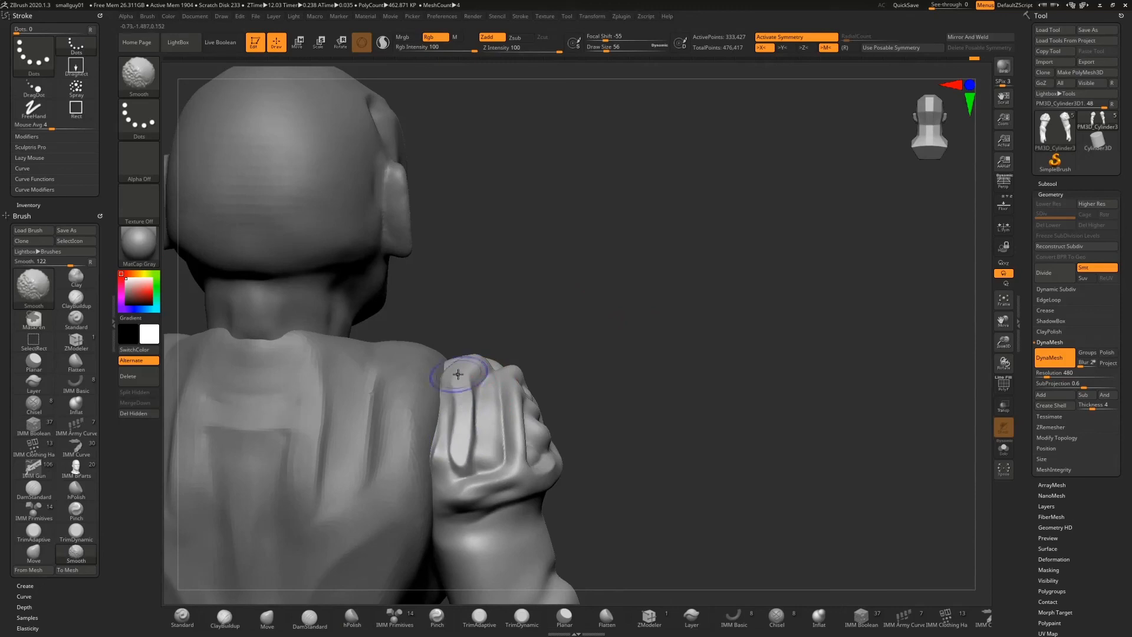
left_click_drag(469, 379, 461, 464, "shift")
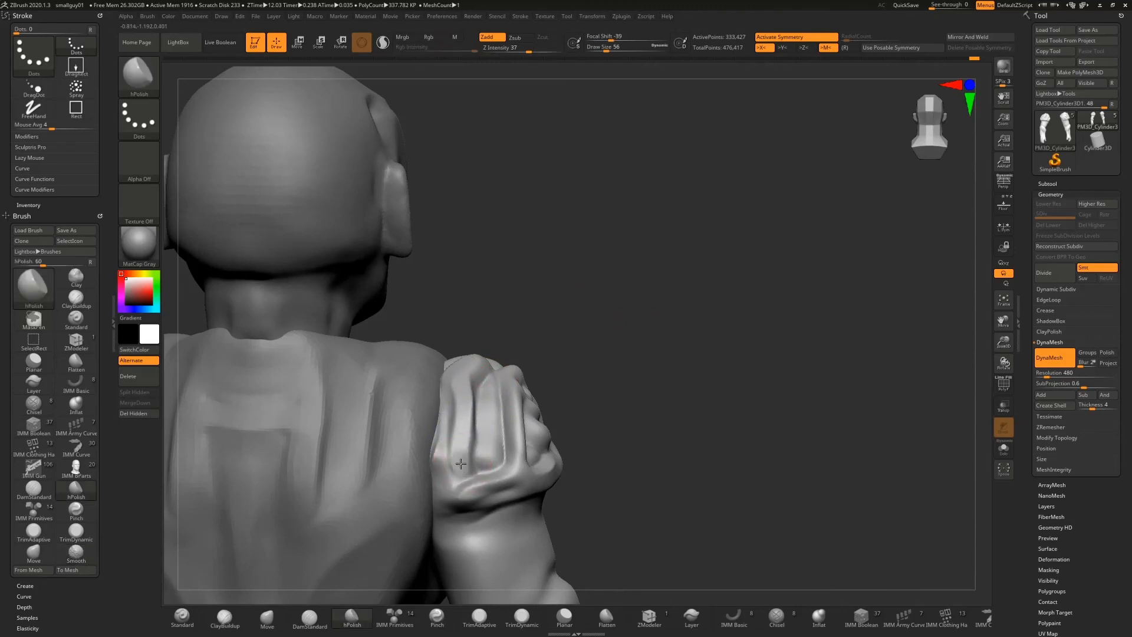
left_click_drag(463, 460, 466, 470, "shift")
left_click_drag(641, 379, 586, 383)
mouse_move(503, 458)
left_mouse_down()
mouse_move(518, 379)
mouse_move(486, 447)
left_mouse_up()
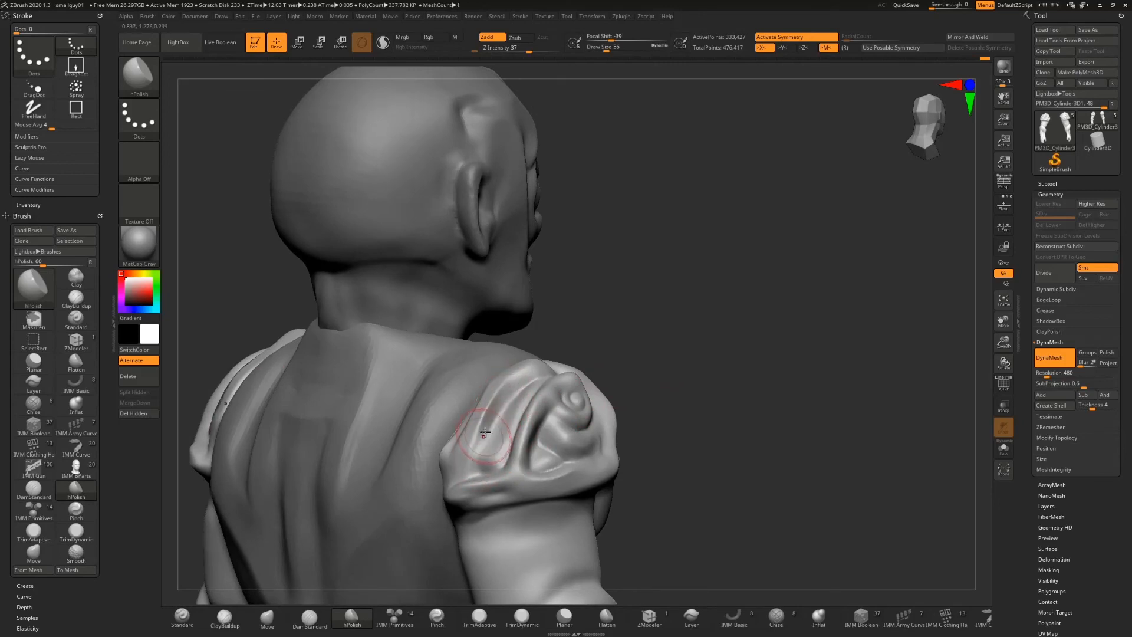
left_click_drag(517, 387, 485, 438, "shift")
left_click_drag(657, 295, 717, 294)
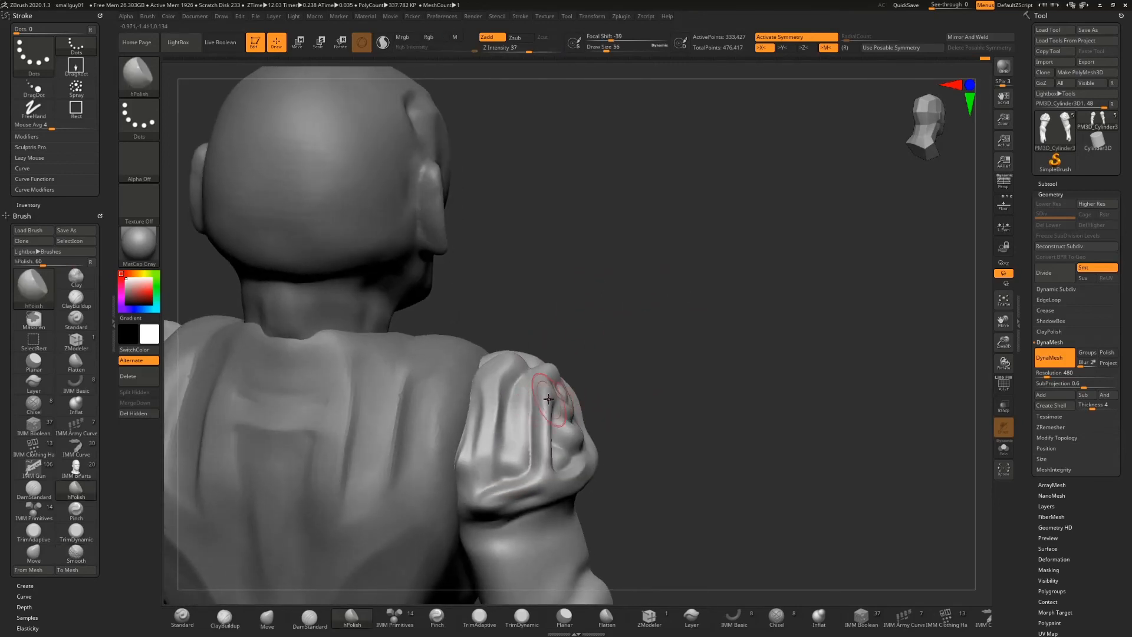
Step: Polish the outer fold bordering the spiral bump and the pocket at its lower end with hPolish
mouse_move(548, 399)
left_mouse_down()
mouse_move(544, 382)
mouse_move(536, 412)
mouse_move(549, 373)
left_mouse_up()
left_click_drag(660, 312, 606, 331)
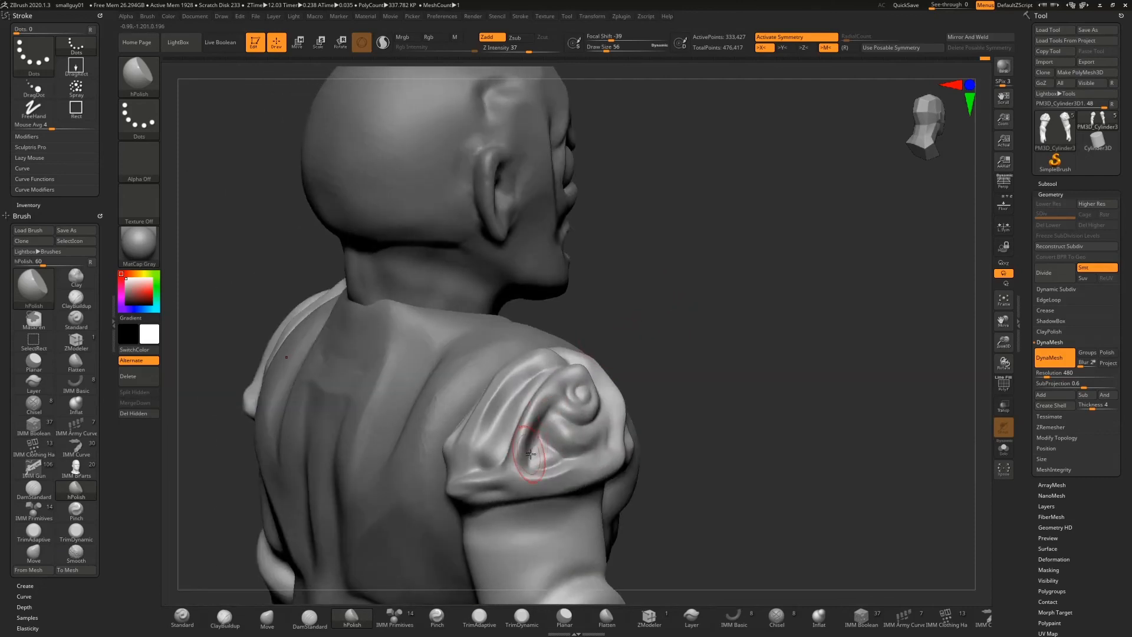
mouse_move(531, 453)
left_mouse_down()
mouse_move(515, 461)
mouse_move(498, 448)
mouse_move(509, 470)
left_mouse_up()
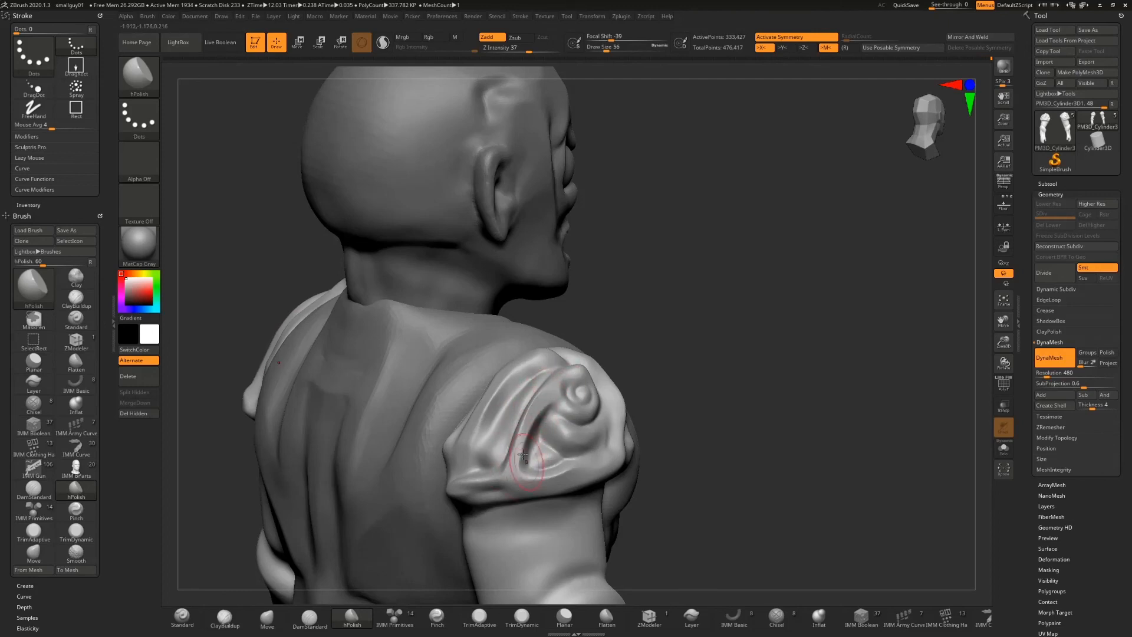
left_click_drag(523, 455, 542, 474)
key("shift")
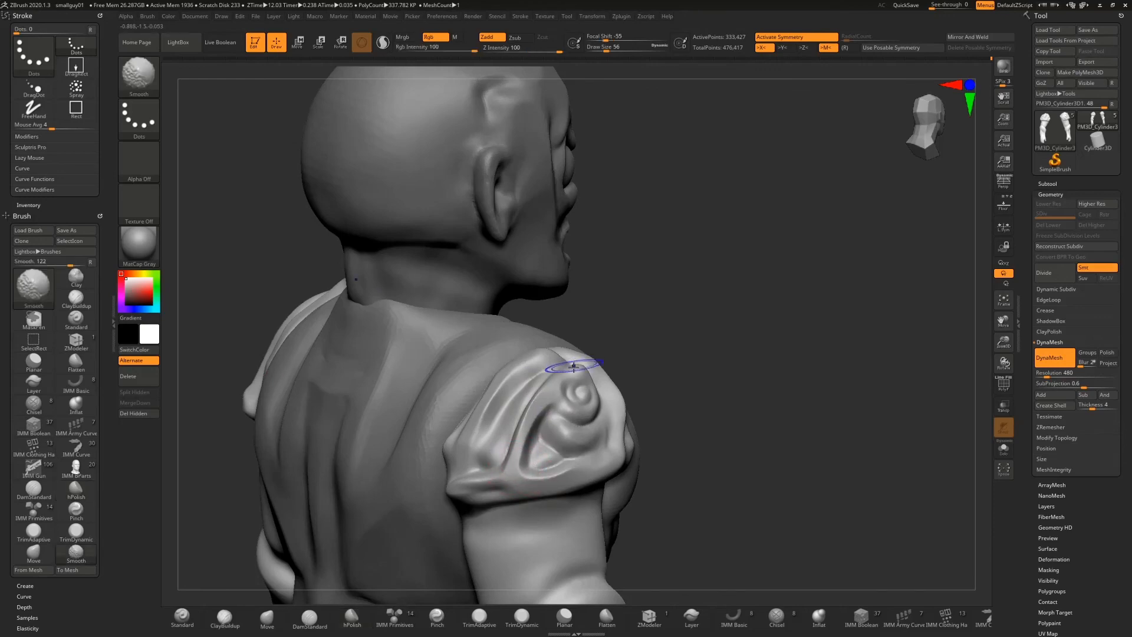
mouse_move(573, 367)
right_mouse_down()
mouse_move(711, 286)
mouse_move(696, 265)
right_mouse_up()
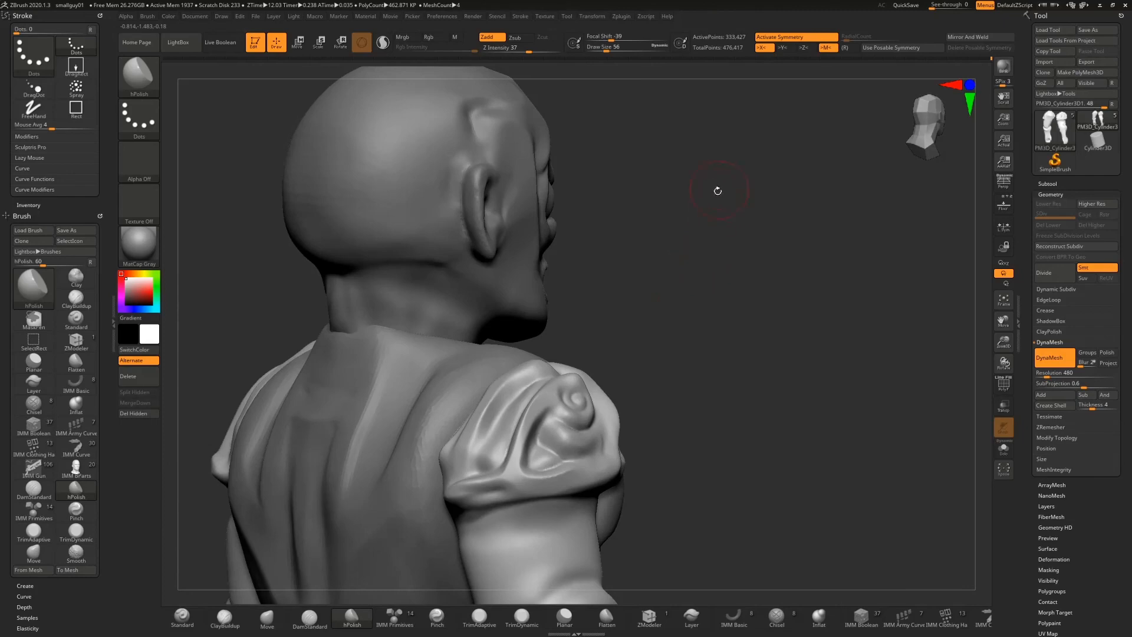
Step: Examine the sculpted shoulders on the full character from the front and at a three-quarter angle
right_click_drag(718, 190, 653, 196)
left_click_drag(1004, 341, 986, 291)
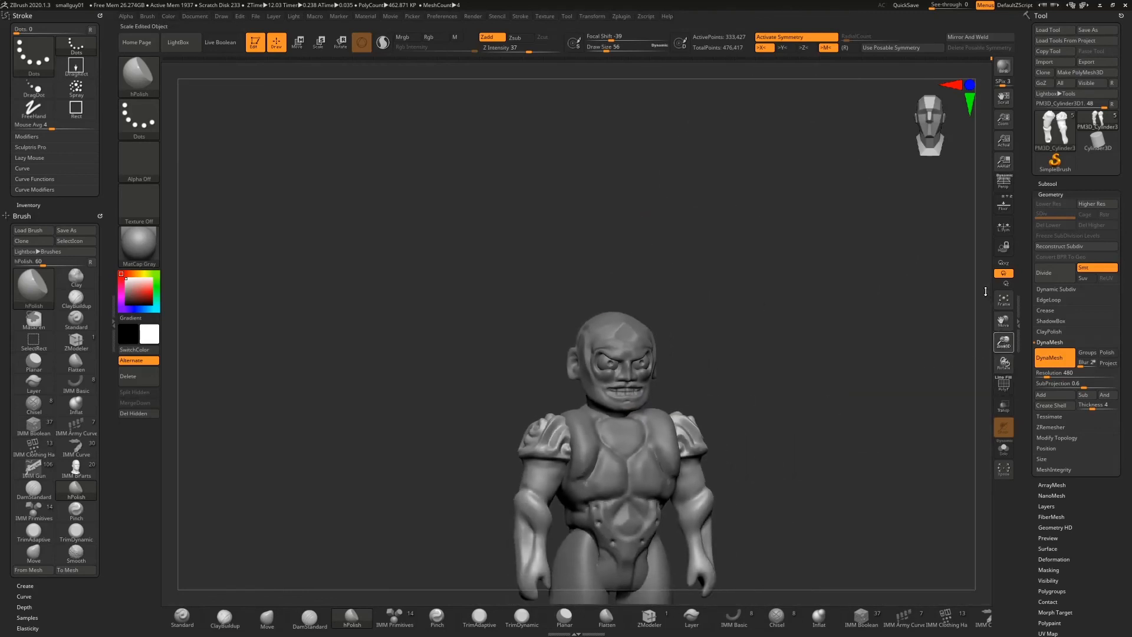
mouse_move(748, 367)
left_mouse_down("alt")
mouse_move(723, 196)
mouse_move(715, 232)
mouse_move(784, 248)
mouse_move(715, 247)
mouse_move(743, 244)
mouse_move(727, 302)
left_mouse_up("alt")
mouse_move(727, 300)
left_mouse_down()
mouse_move(720, 293)
mouse_move(745, 285)
mouse_move(708, 287)
mouse_move(746, 290)
left_mouse_up()
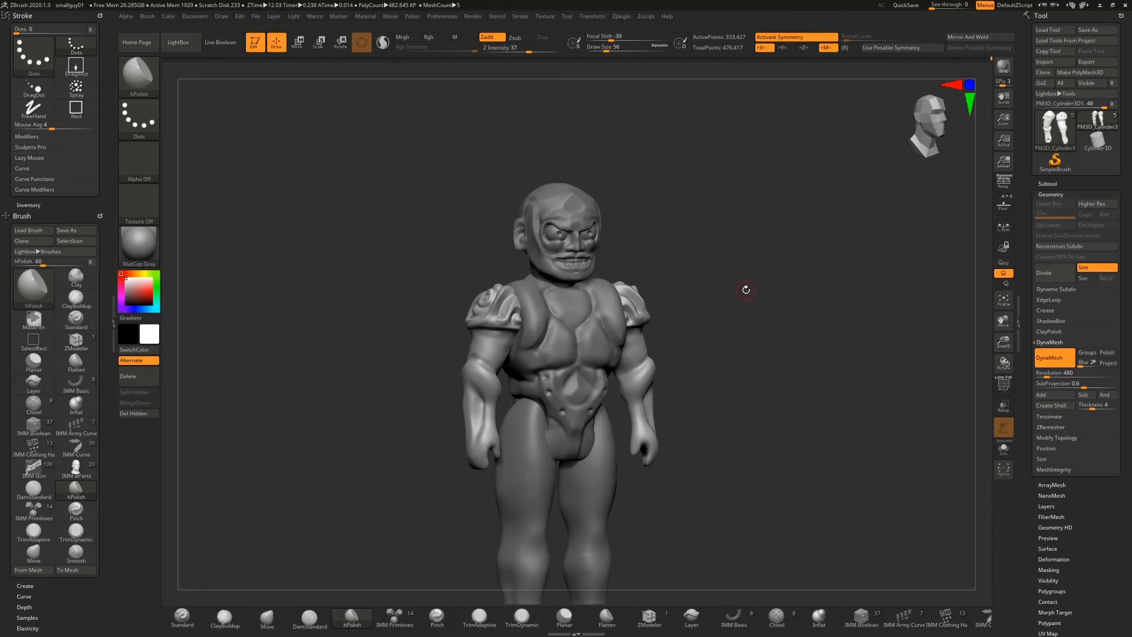